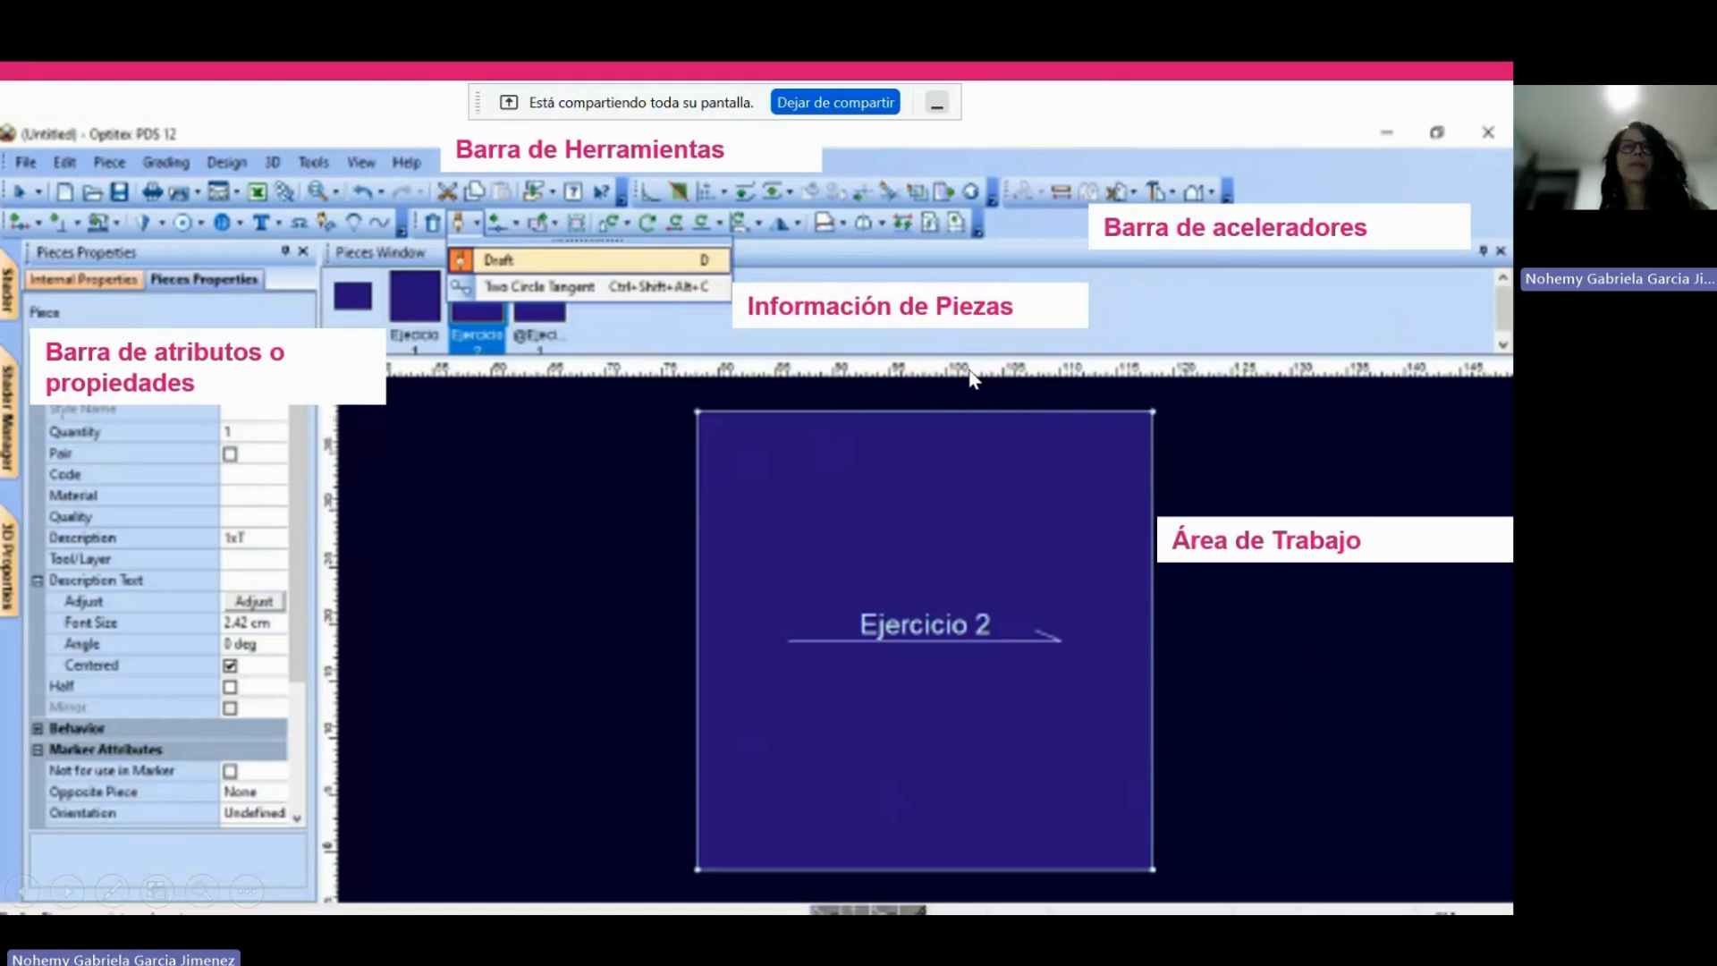
# Stop sharing the entire screen in the Microsoft Teams meeting.
pyautogui.click(874, 106)
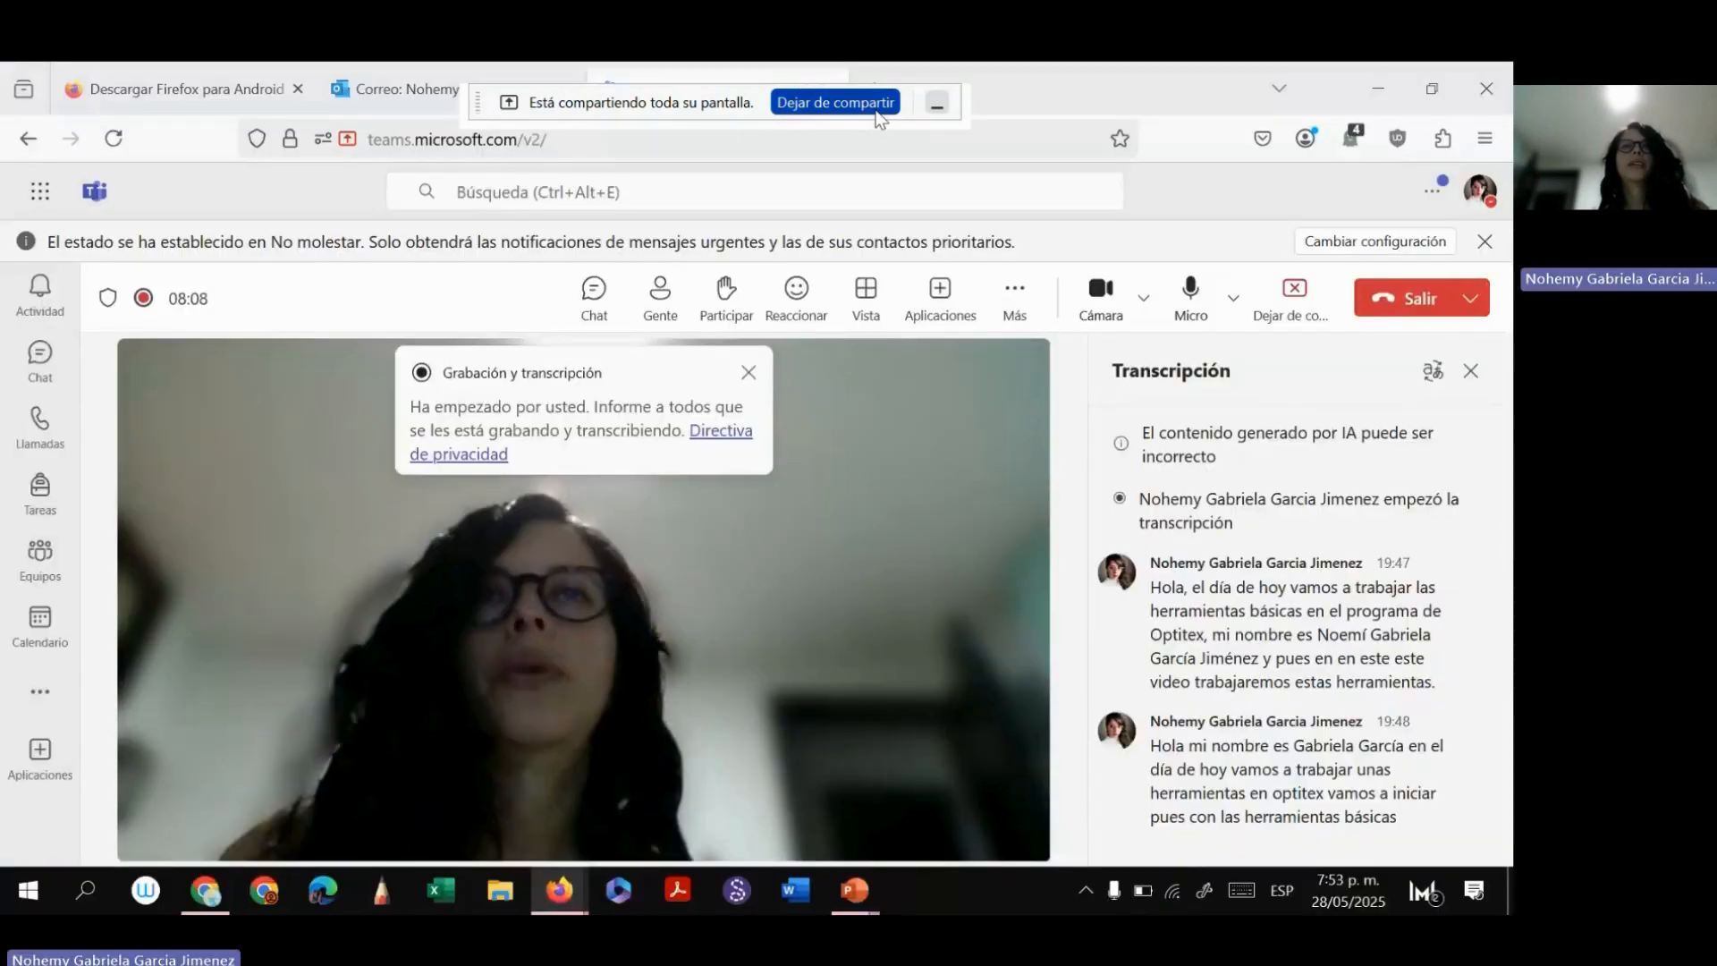
pyautogui.click(834, 103)
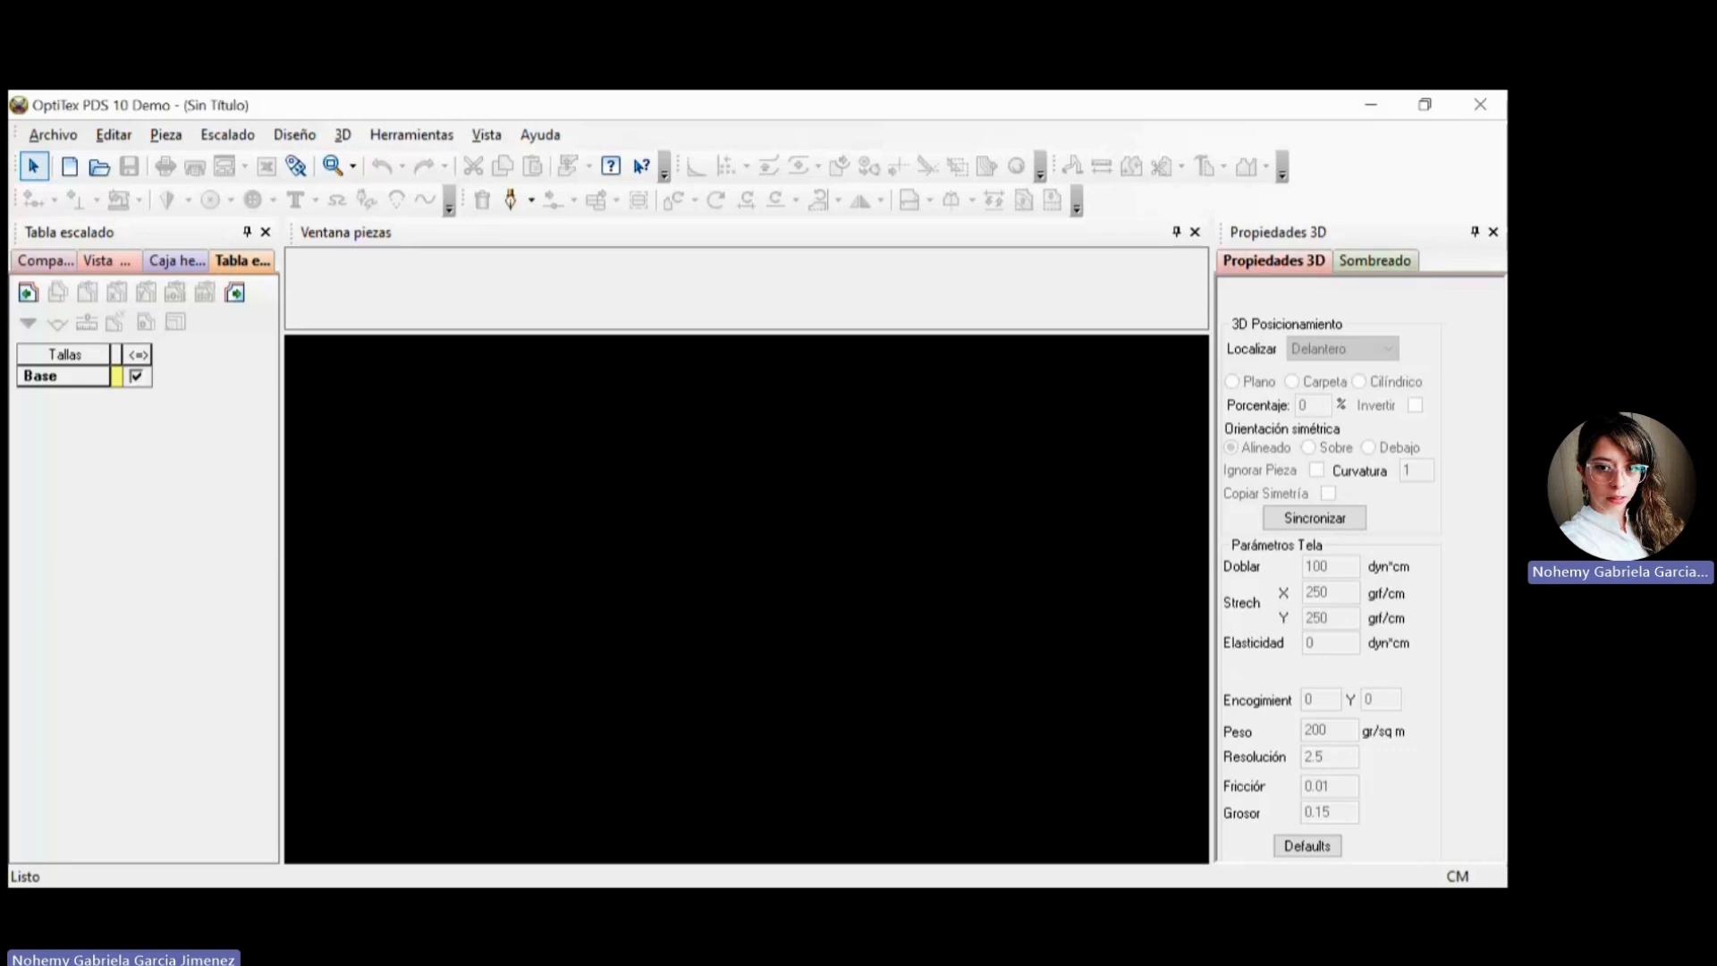
# Close the docked Propiedades 3D and Sombreado panes to enlarge the OptiTex PDS work area.
pyautogui.click(1274, 261)
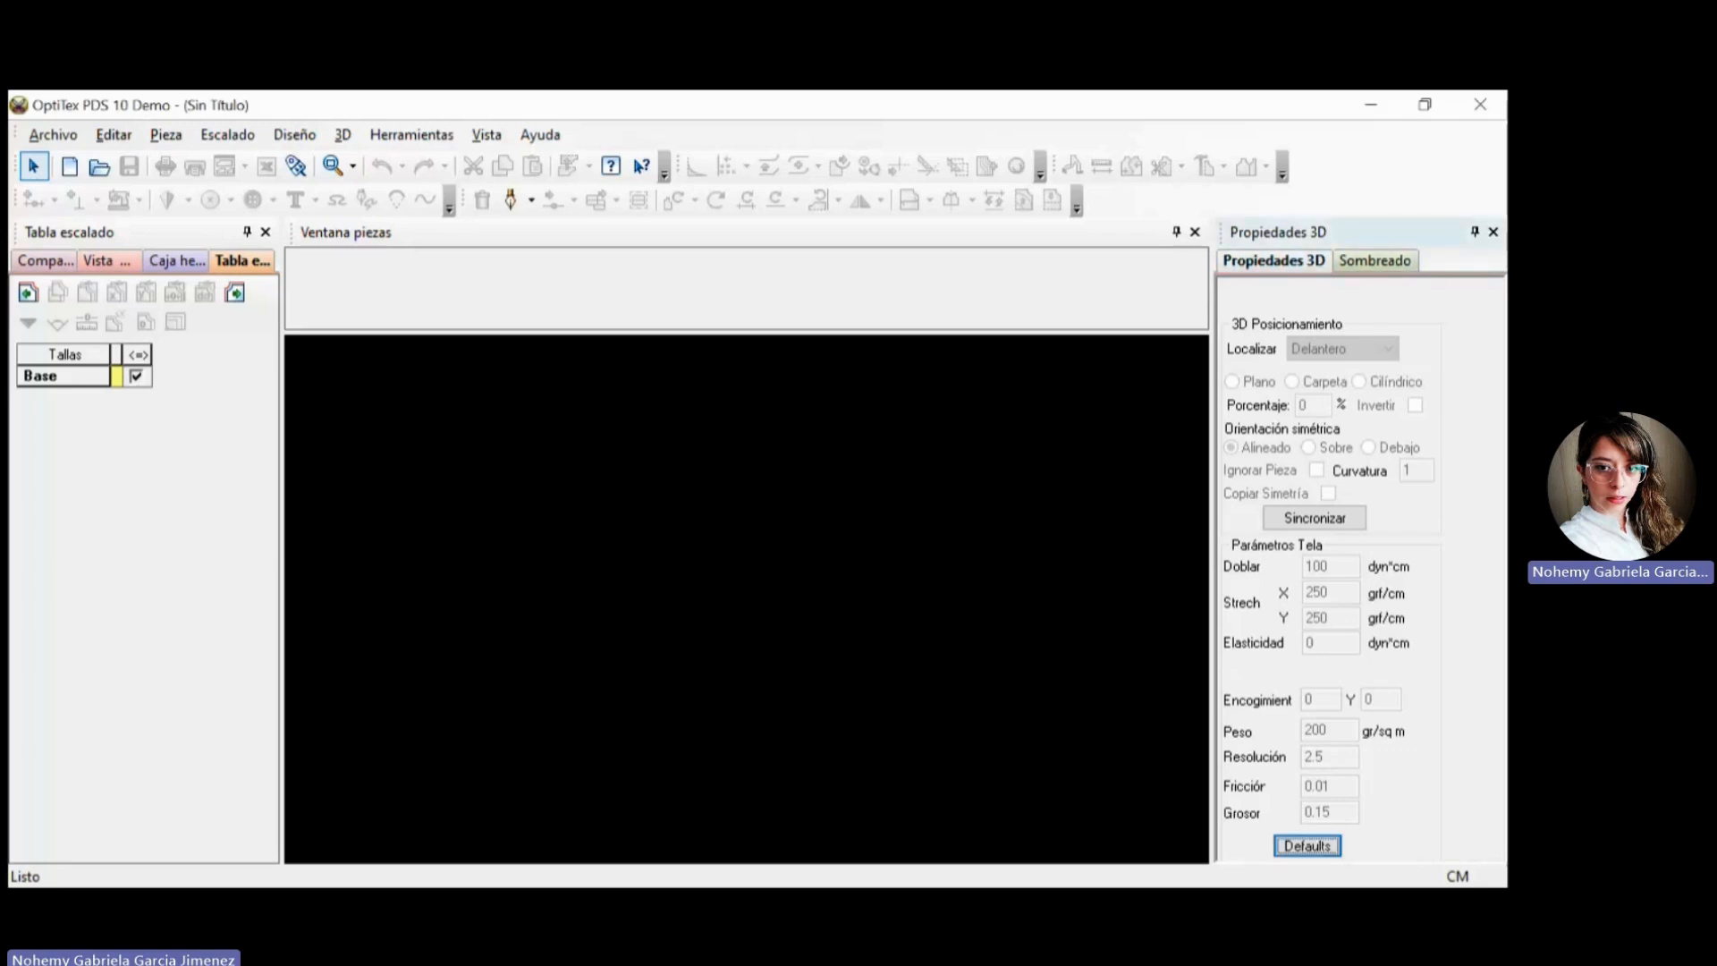
pyautogui.click(1375, 261)
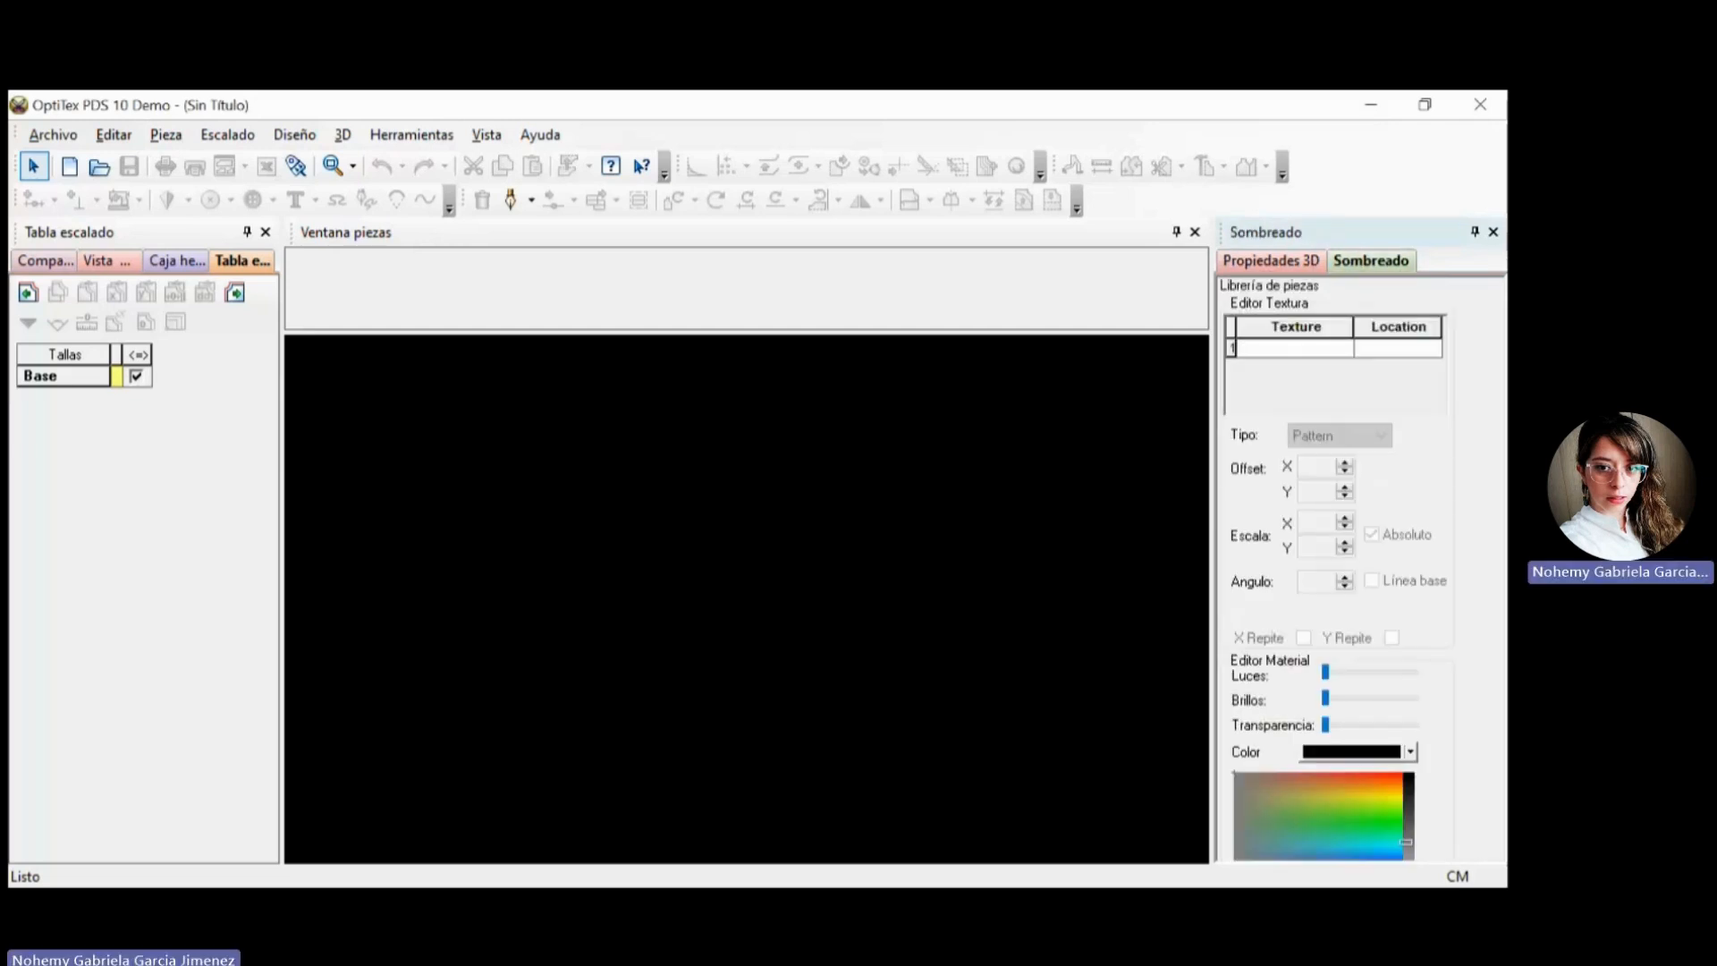
pyautogui.click(1493, 232)
pyautogui.click(1493, 232)
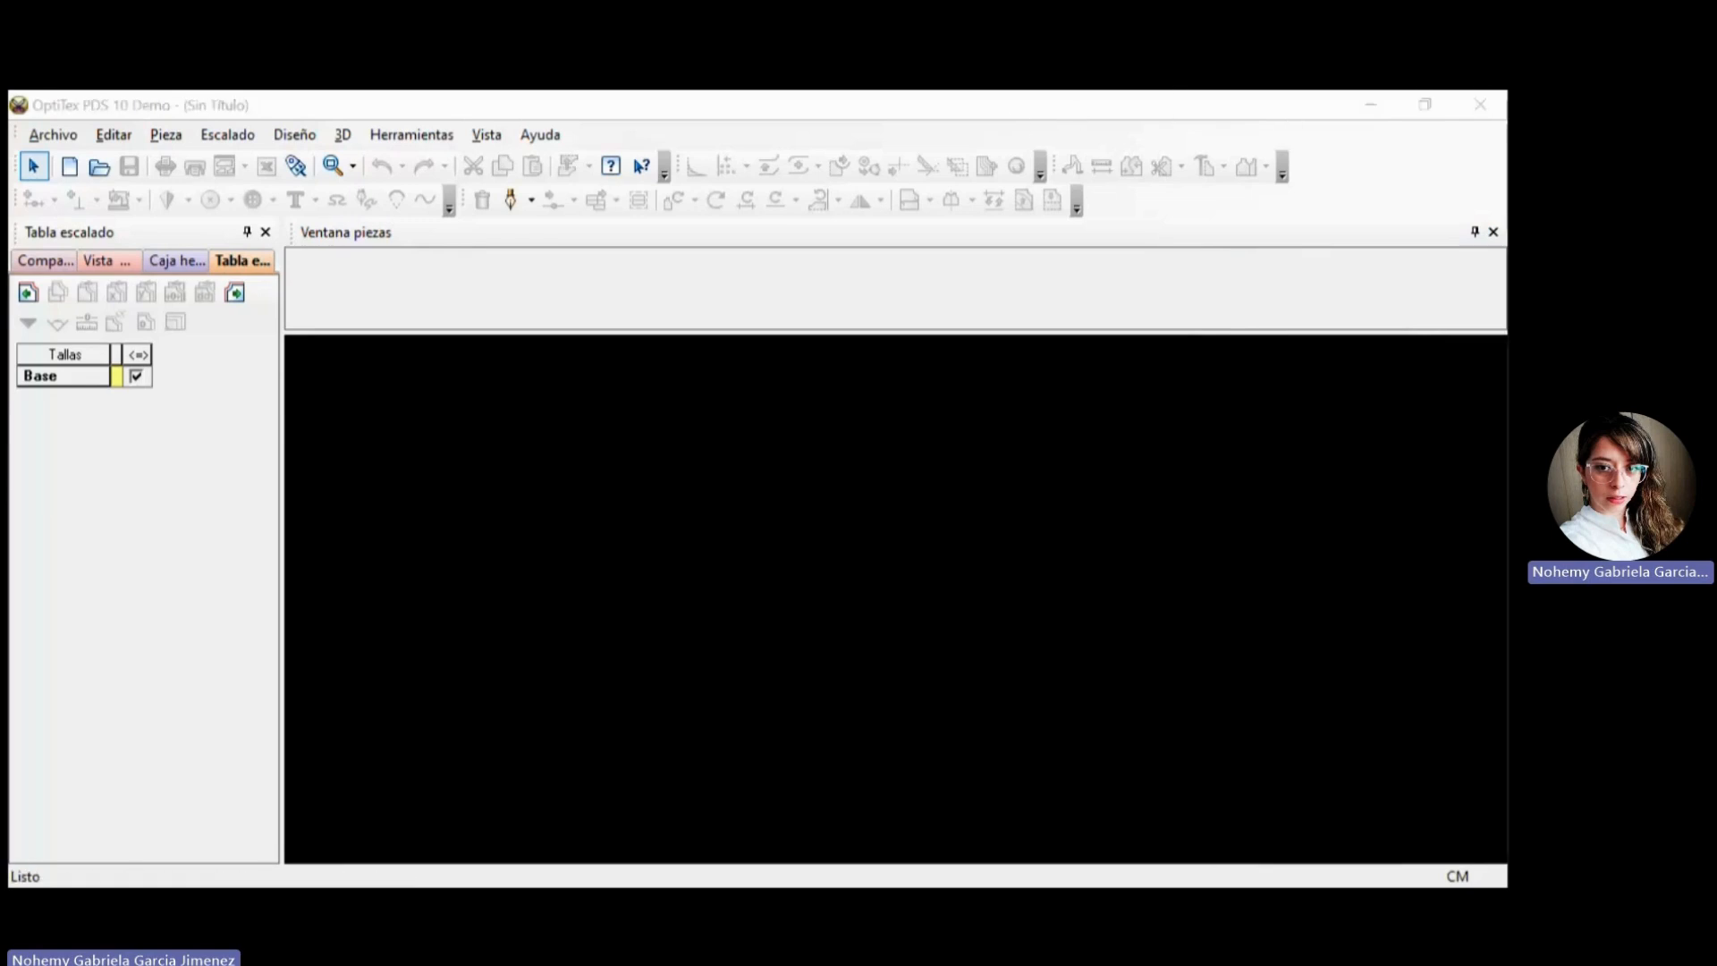
# Examine the program's menus and the panes for length comparison, view and selection attributes, toolbox and grading table.
pyautogui.click(84, 170)
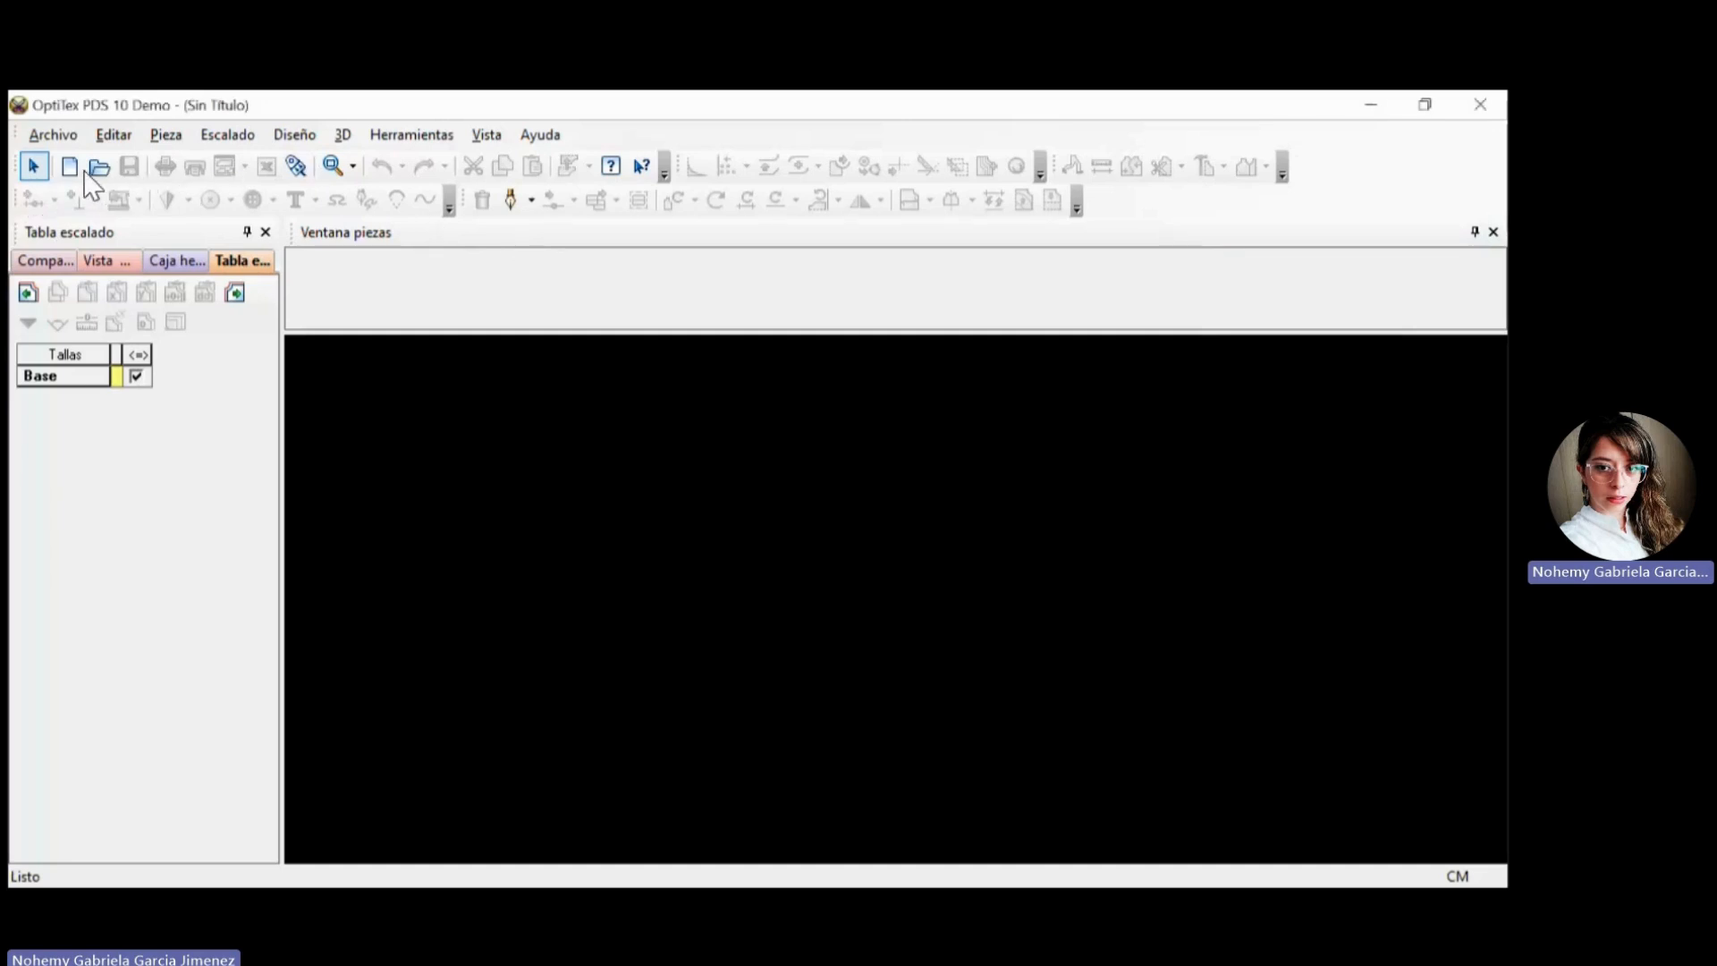
pyautogui.click(55, 136)
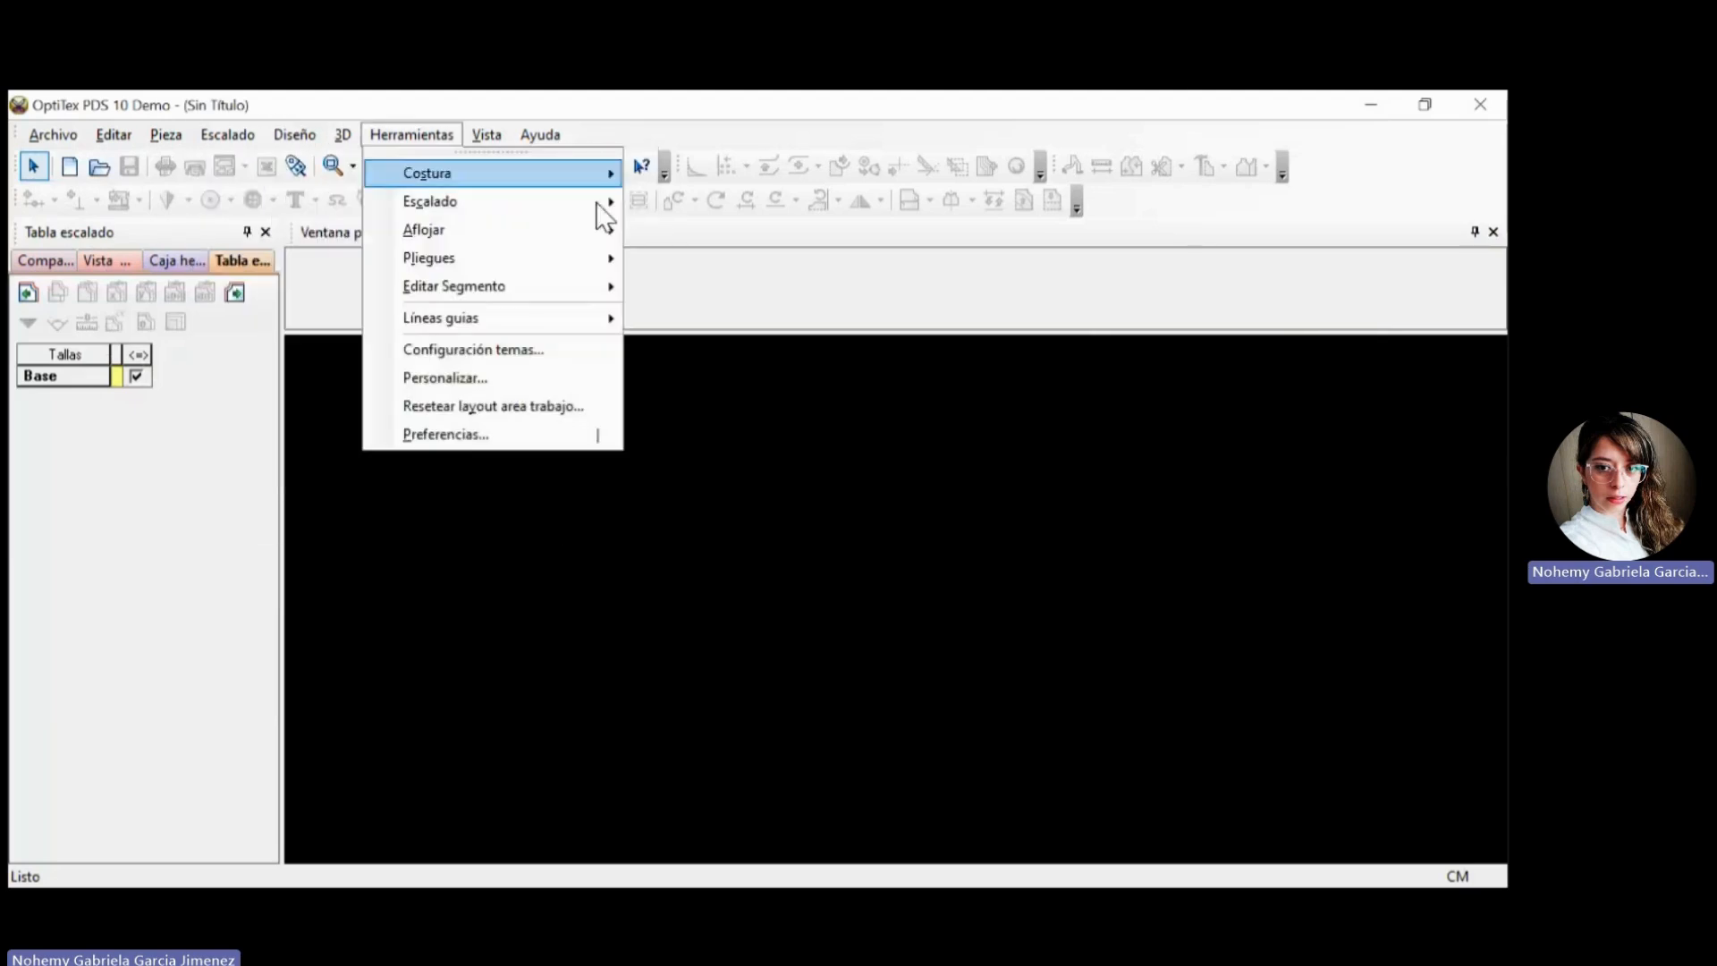
pyautogui.click(1060, 422)
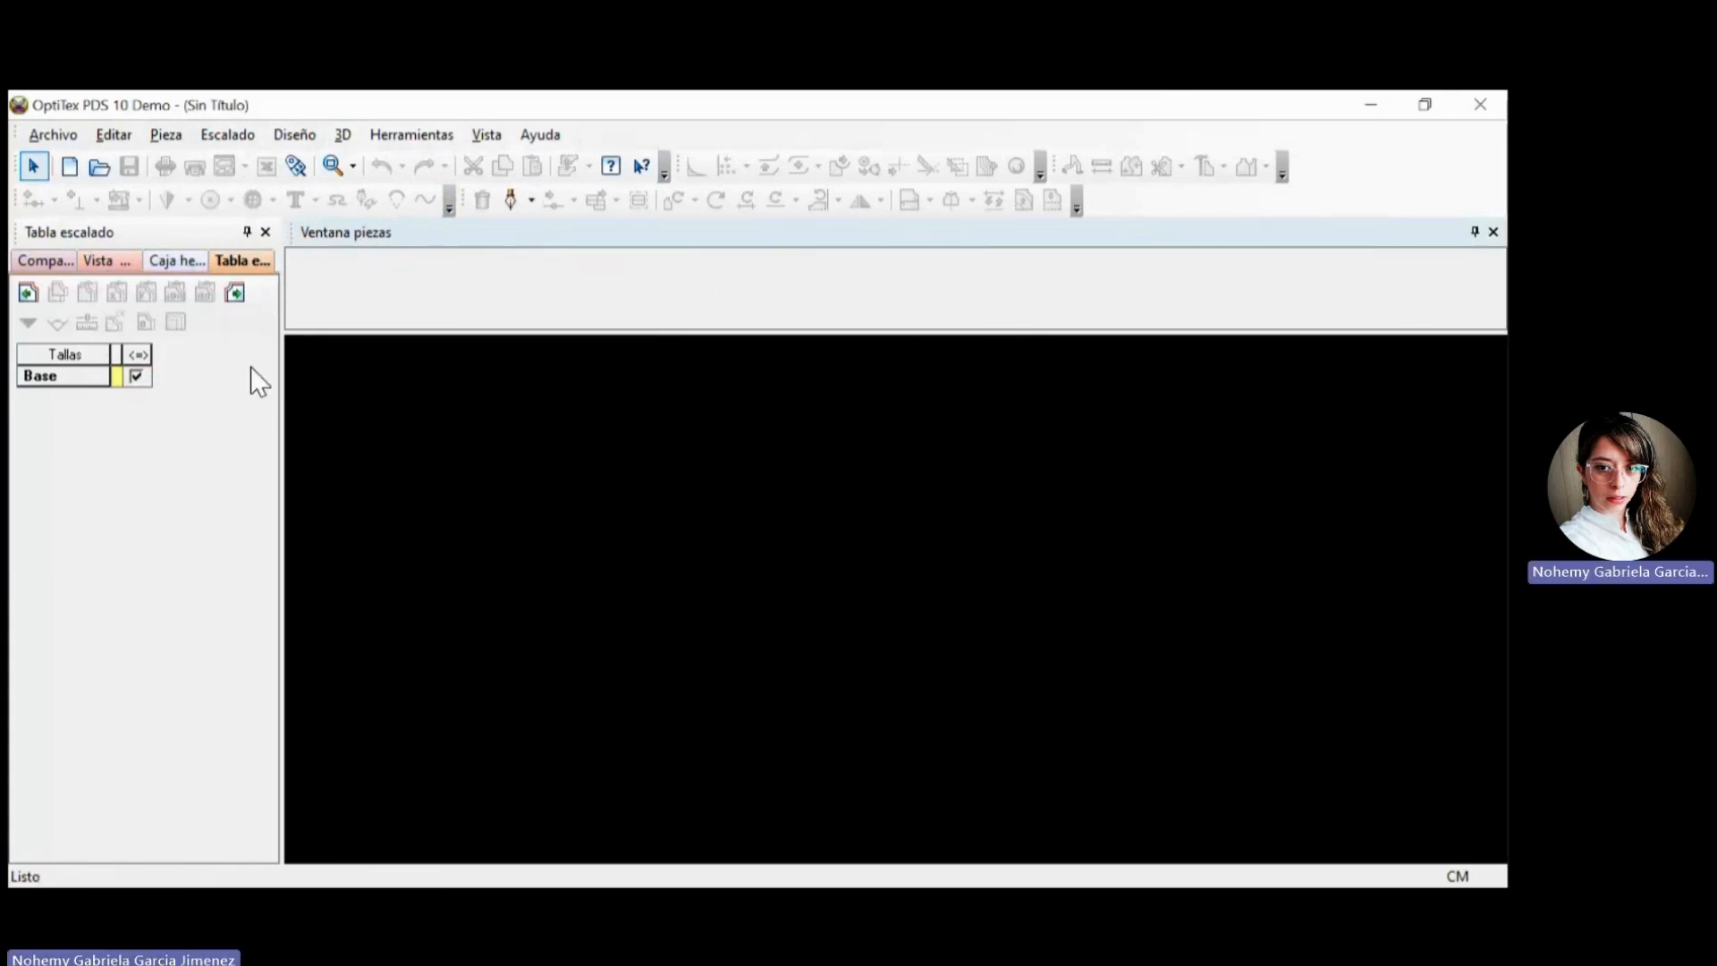
pyautogui.click(50, 261)
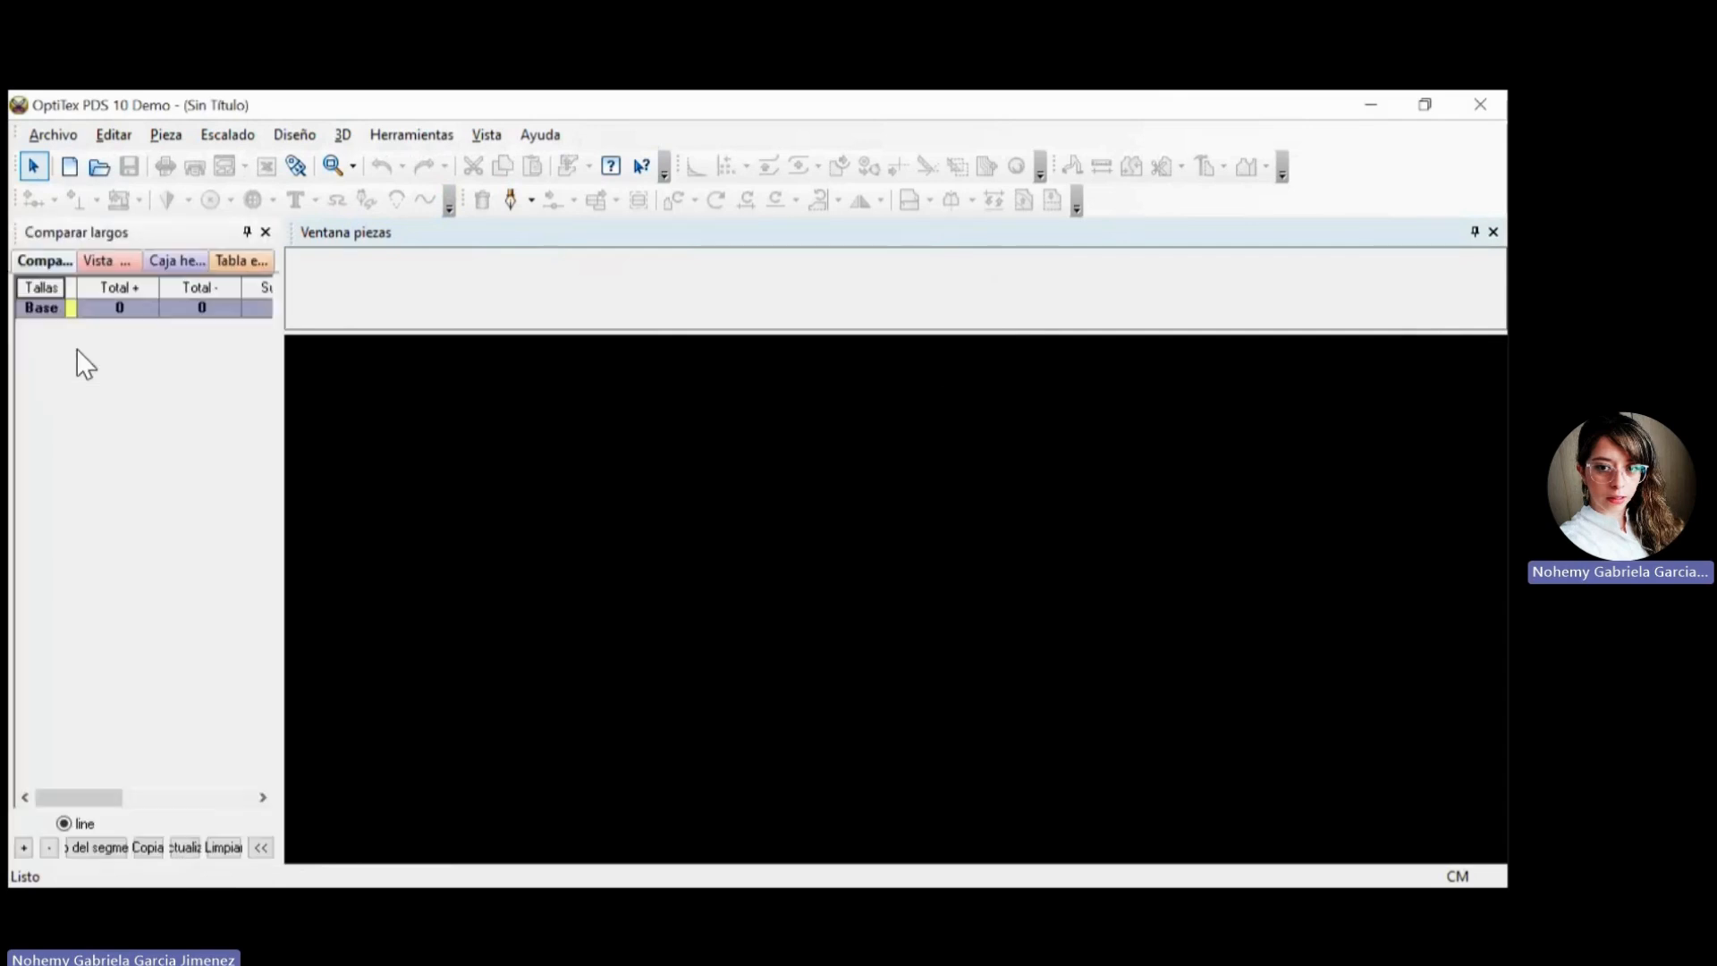
pyautogui.click(105, 262)
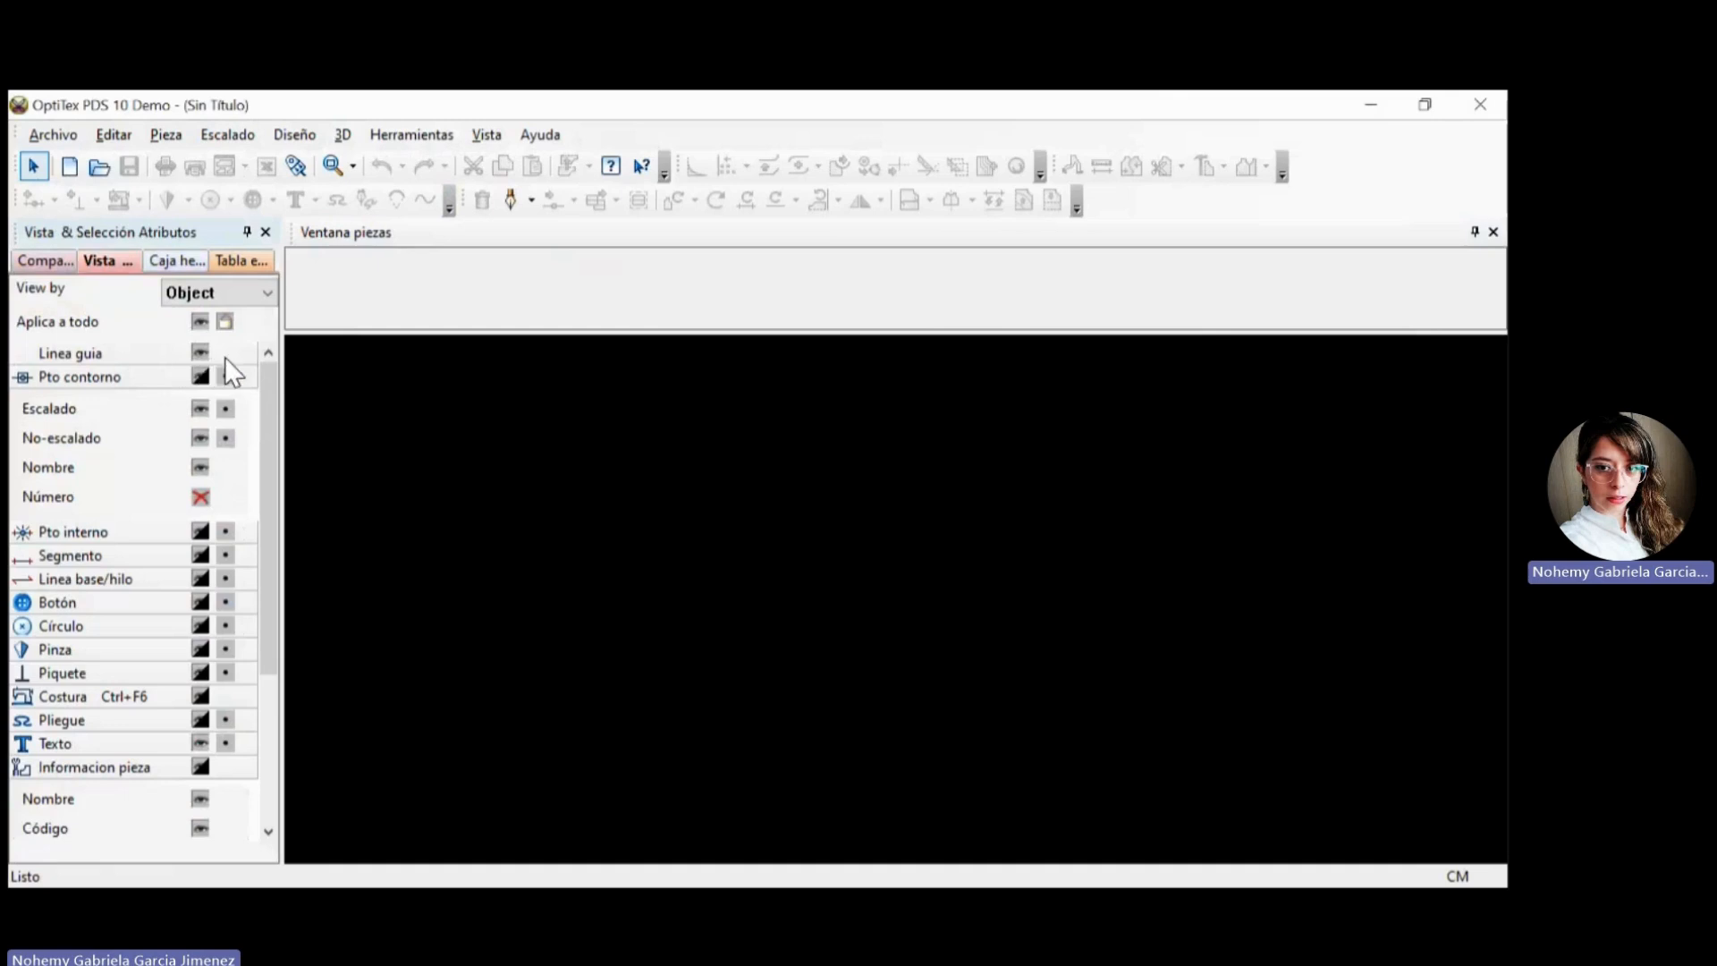
pyautogui.click(177, 261)
pyautogui.click(241, 261)
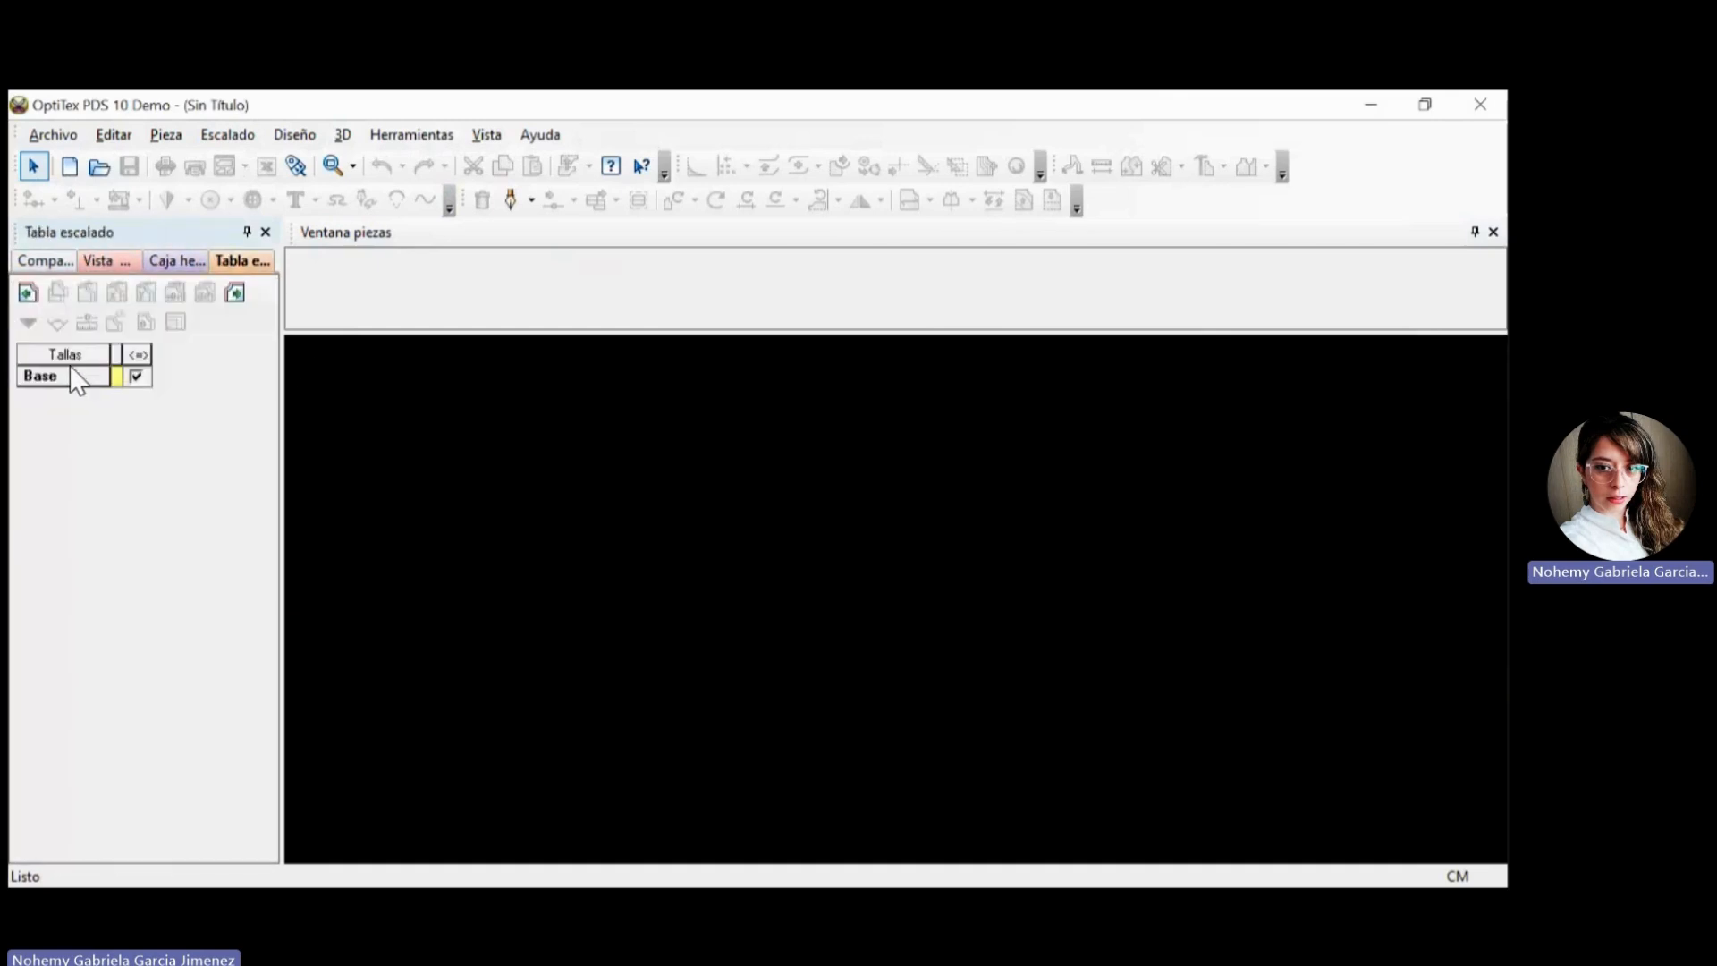
pyautogui.click(44, 261)
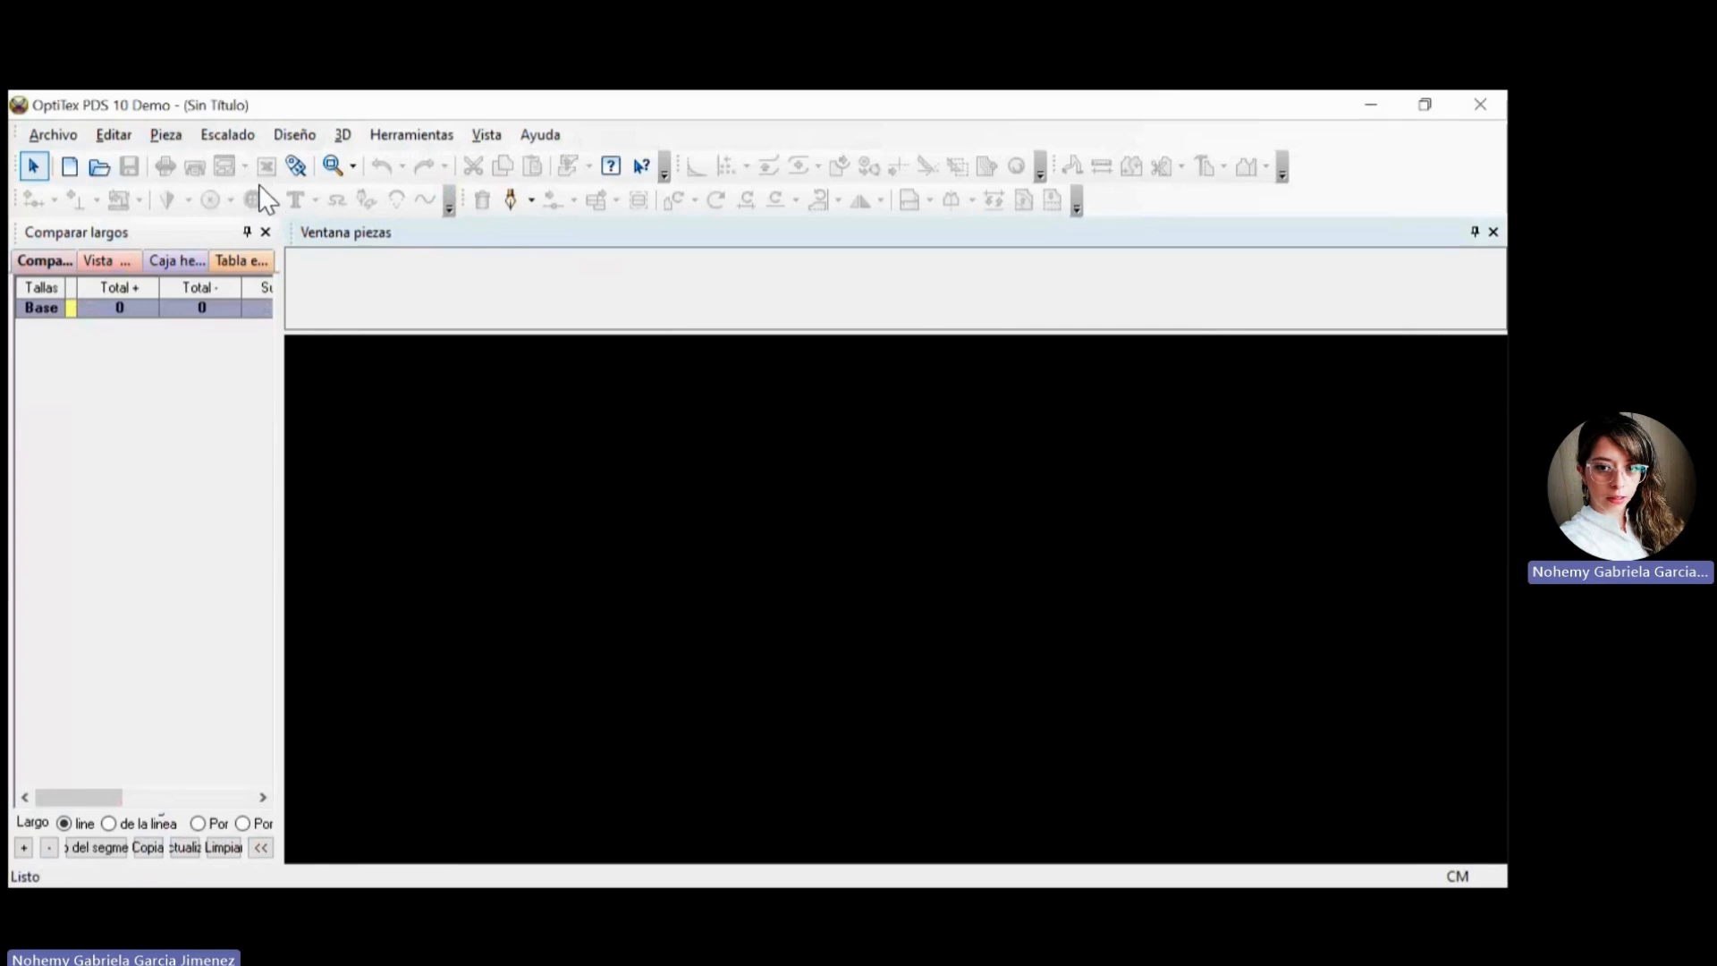
# Start a new rectangular piece and name it Ejercicio 1.
pyautogui.click(166, 135)
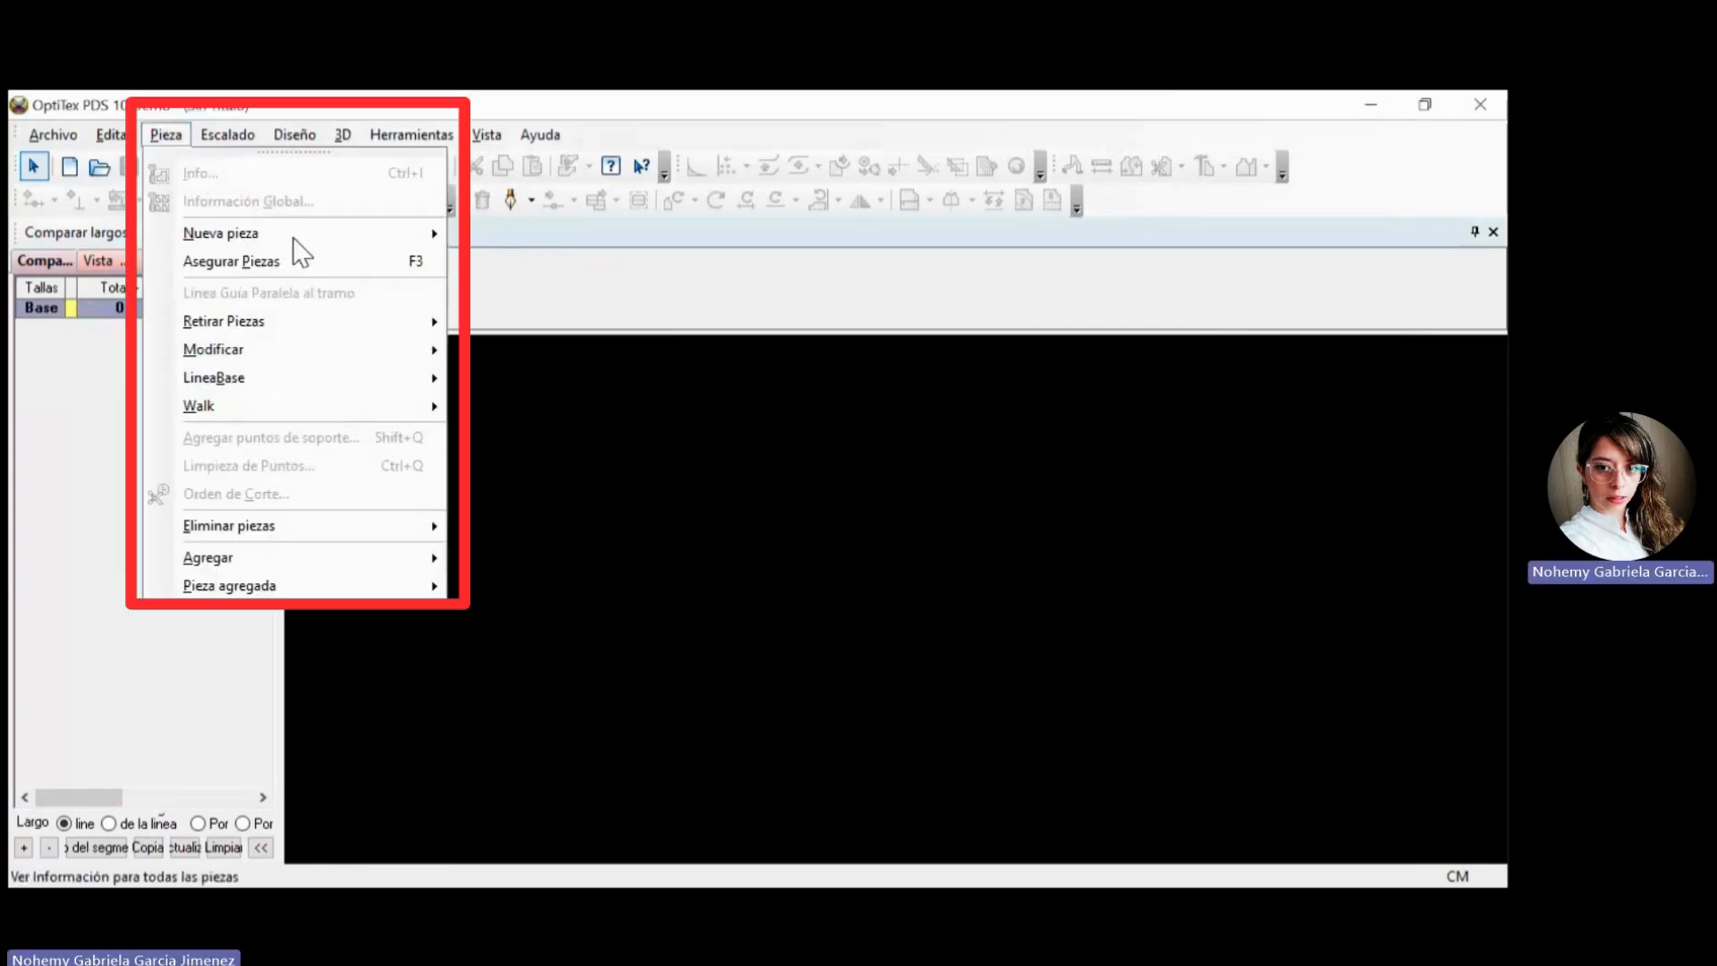
pyautogui.moveTo(340, 234)
pyautogui.click(546, 246)
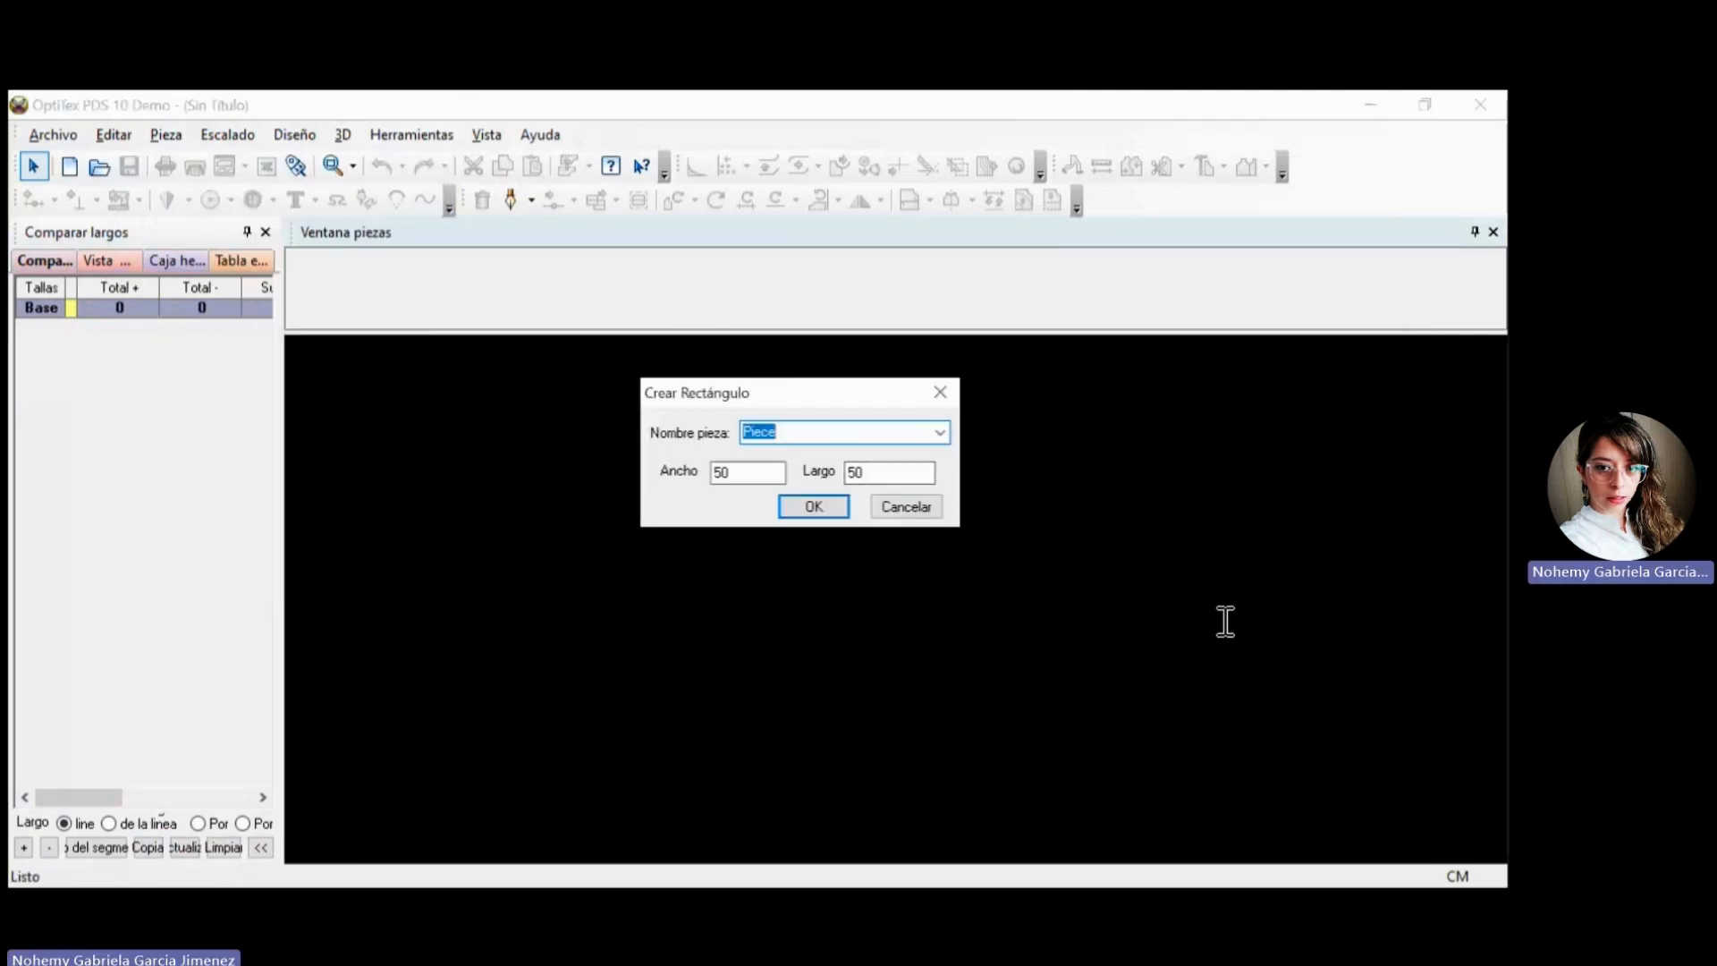
pyautogui.write('Ejercici')
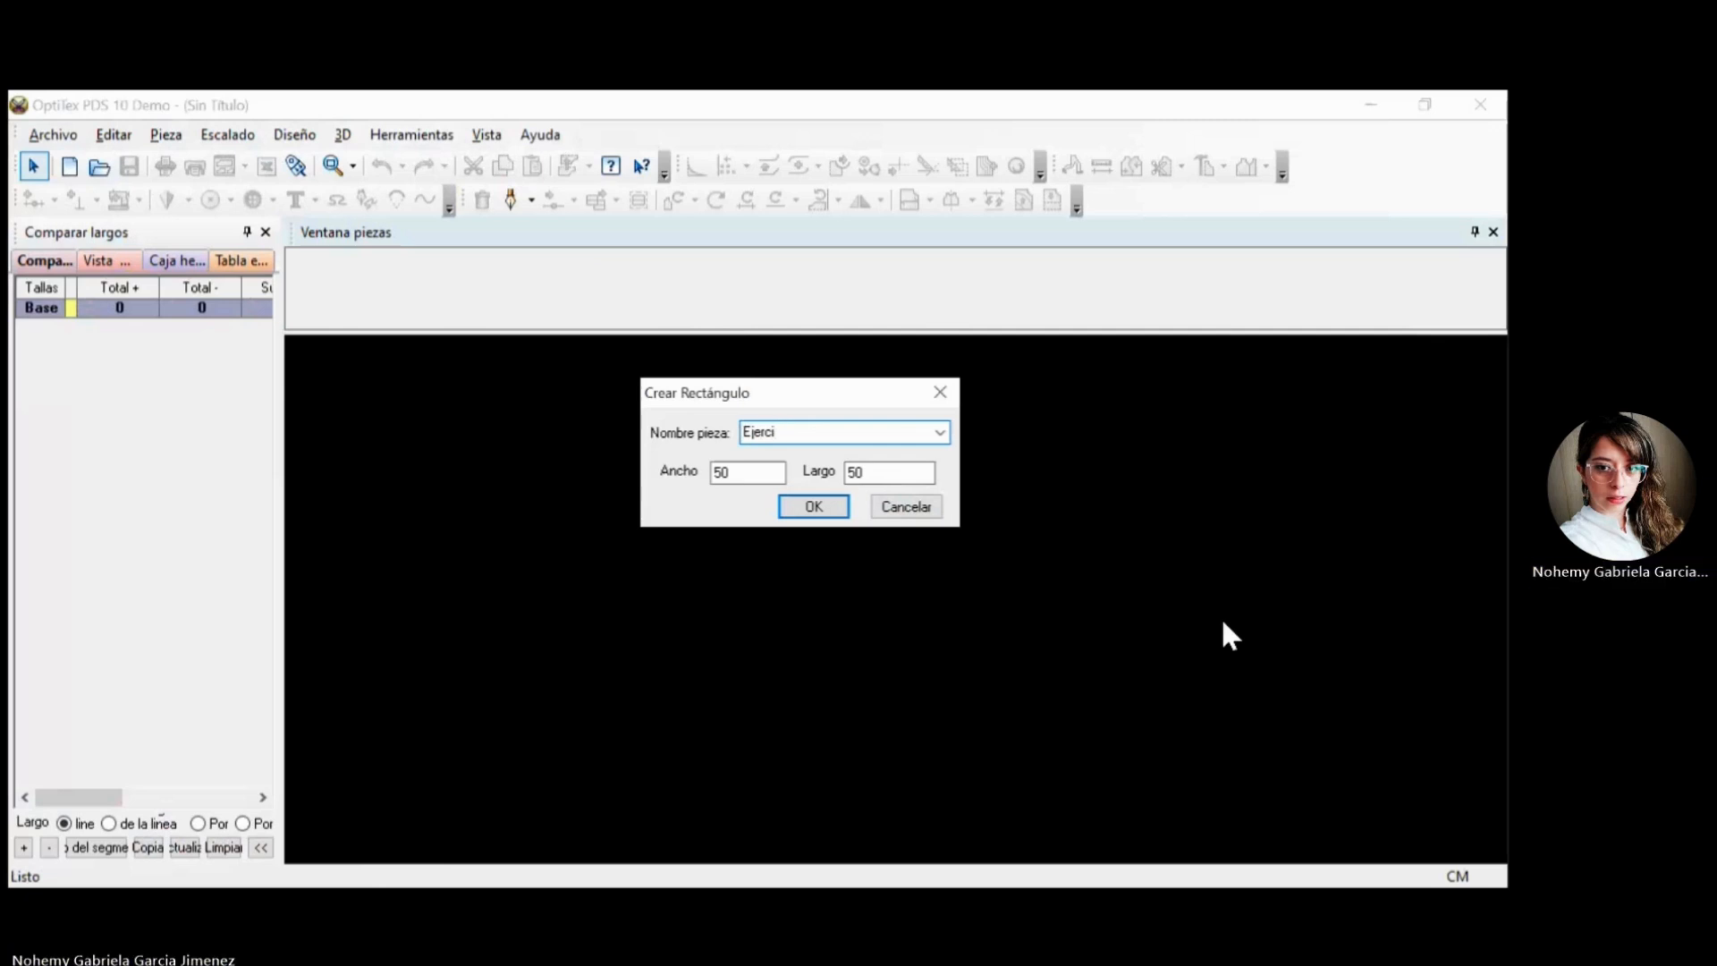
pyautogui.write('o 1')
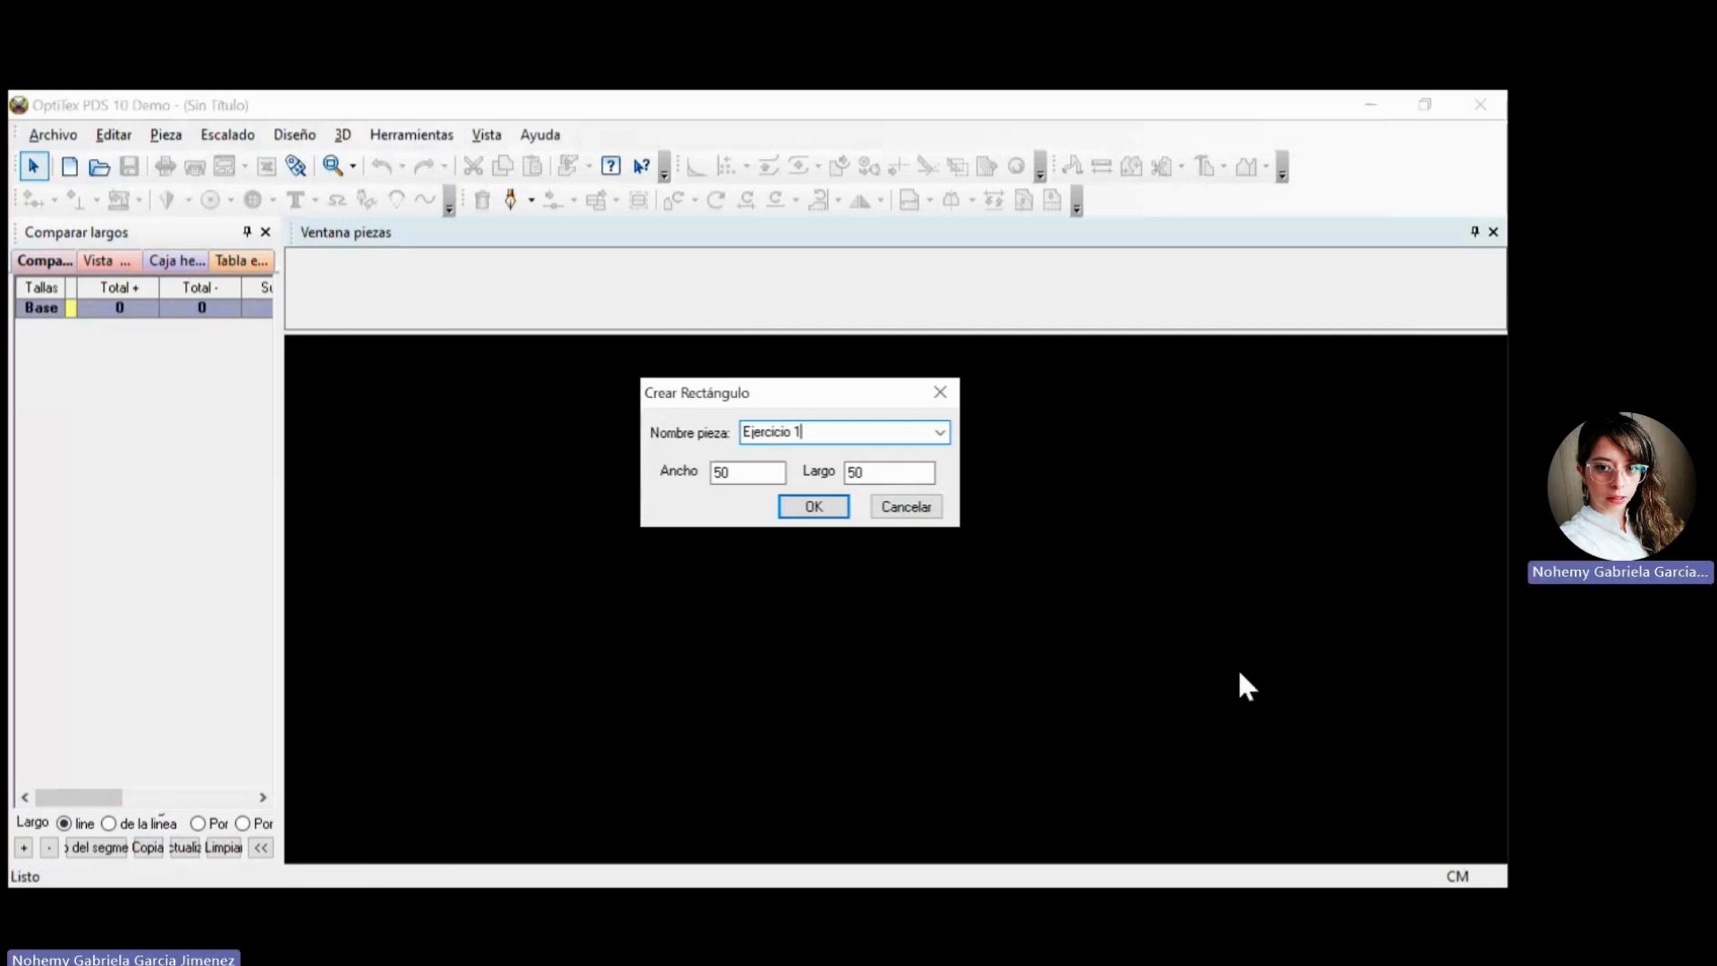
# Set the rectangle's width (Ancho) to 40 cm and length (Largo) to 60 cm, and create the piece.
pyautogui.press('Tab')
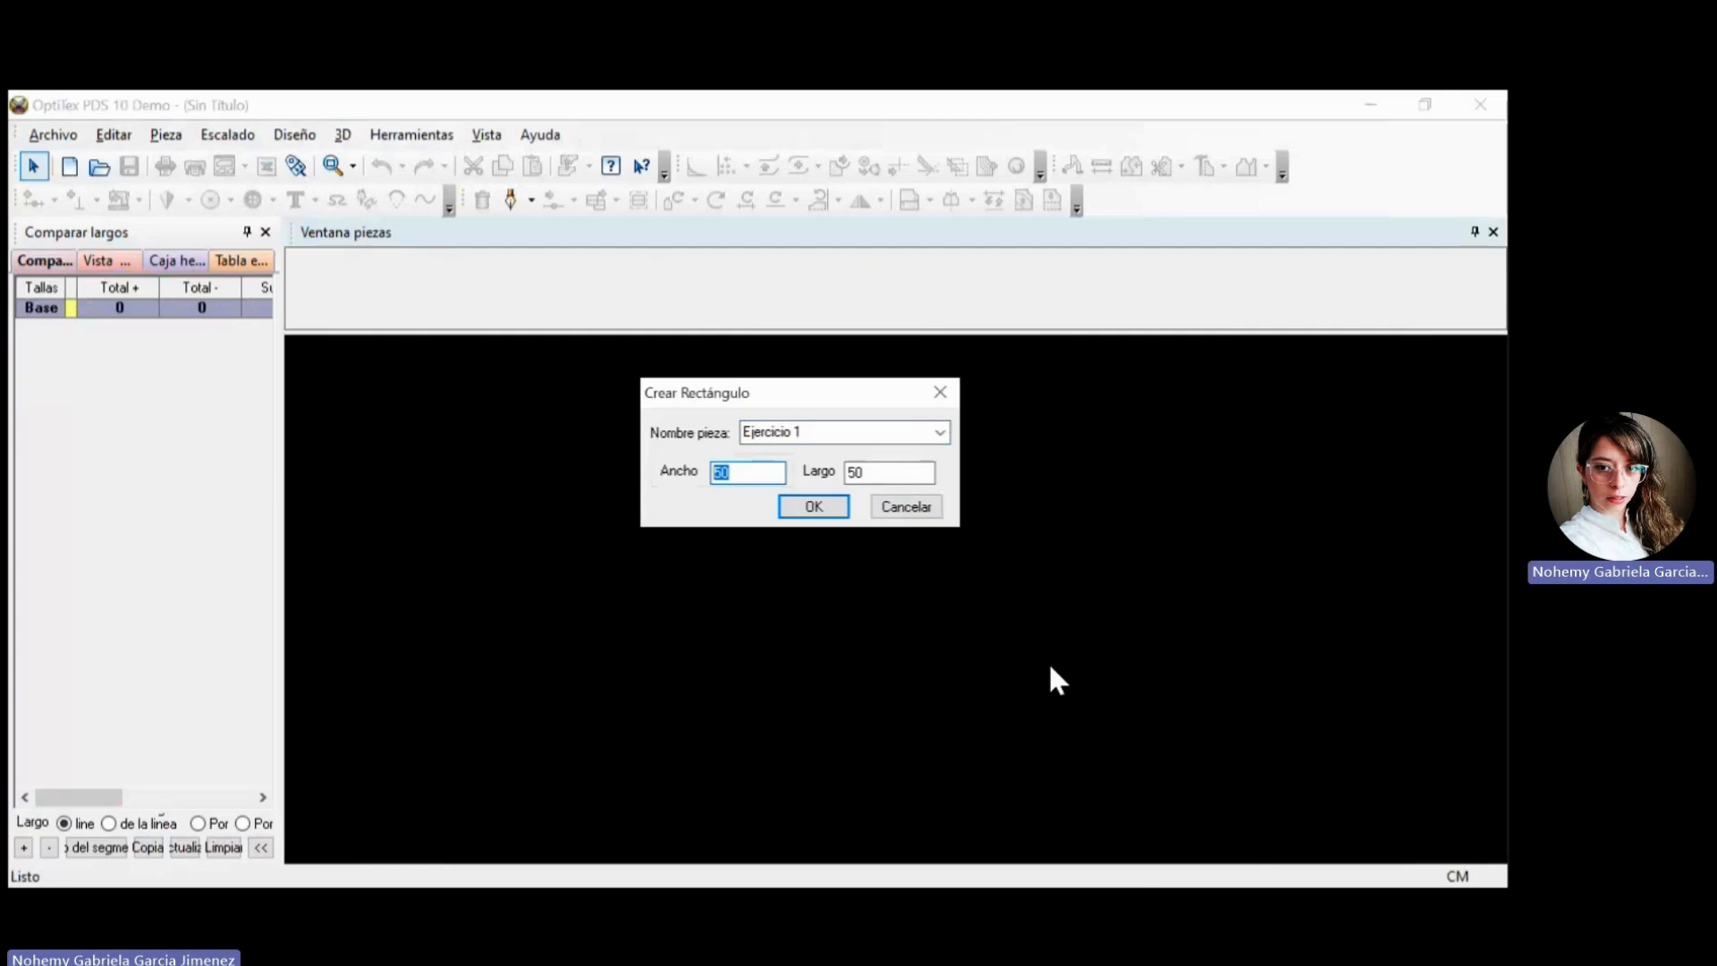
pyautogui.write('40')
pyautogui.press('Tab')
pyautogui.write('60')
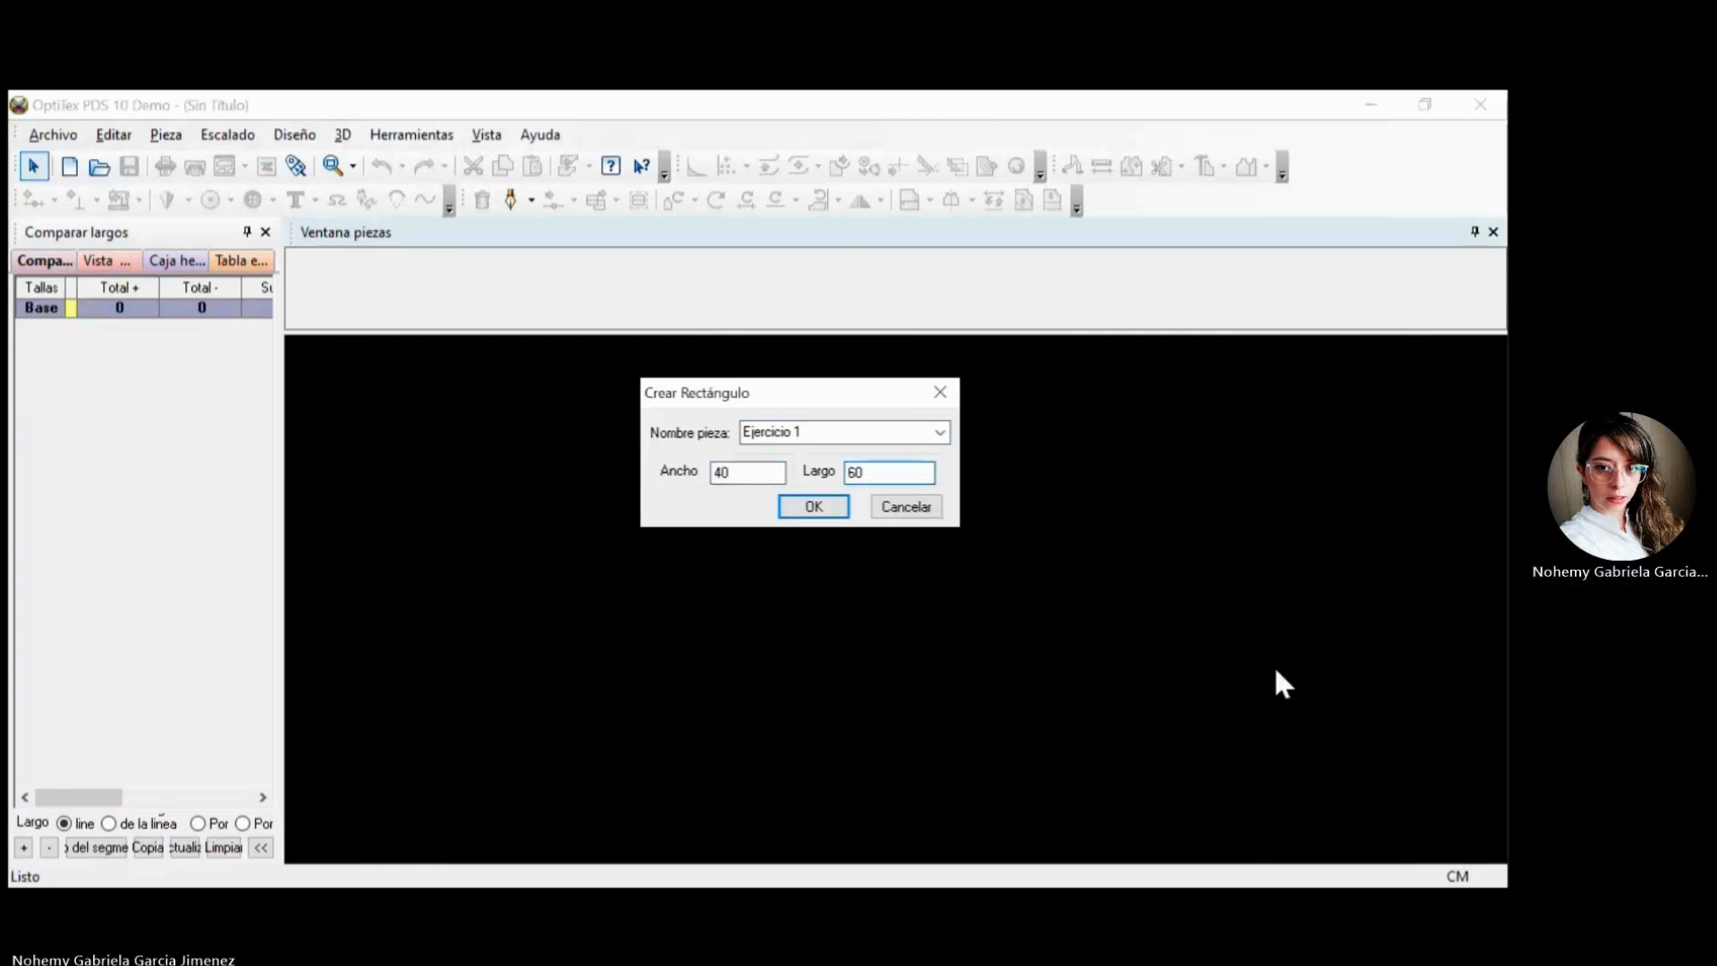
pyautogui.moveTo(674, 393)
pyautogui.mouseDown()
pyautogui.moveTo(691, 413)
pyautogui.moveTo(497, 405)
pyautogui.moveTo(548, 405)
pyautogui.mouseUp()
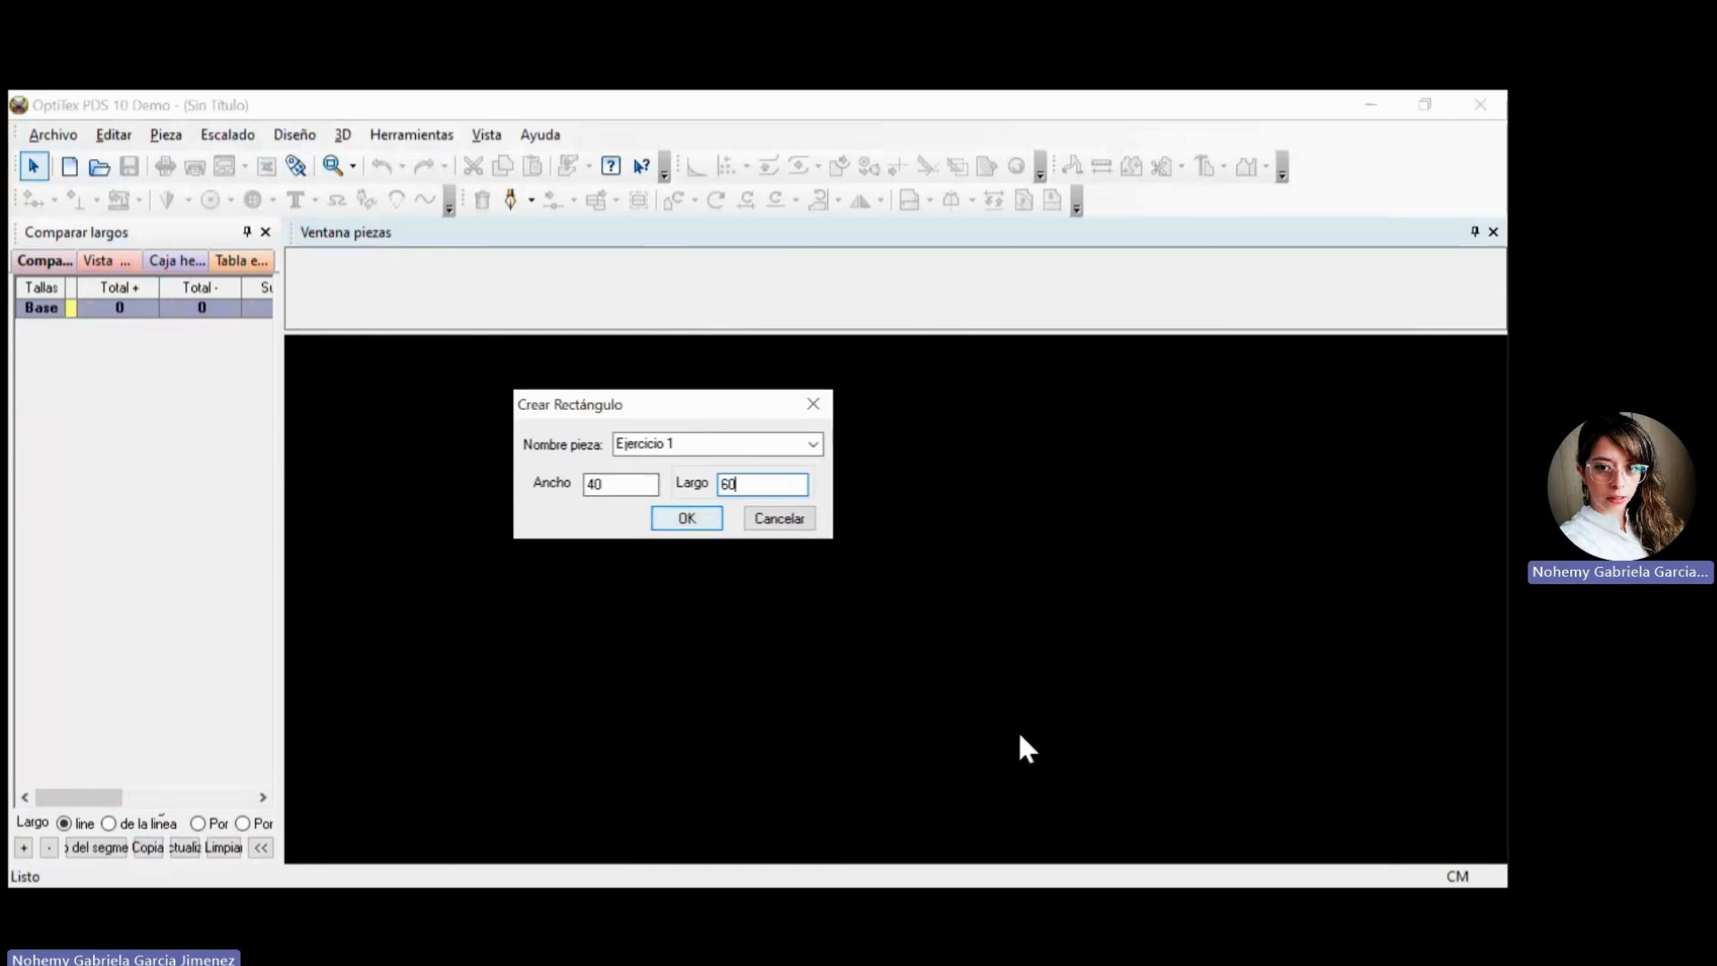
pyautogui.hotkey('shift', 'Tab')
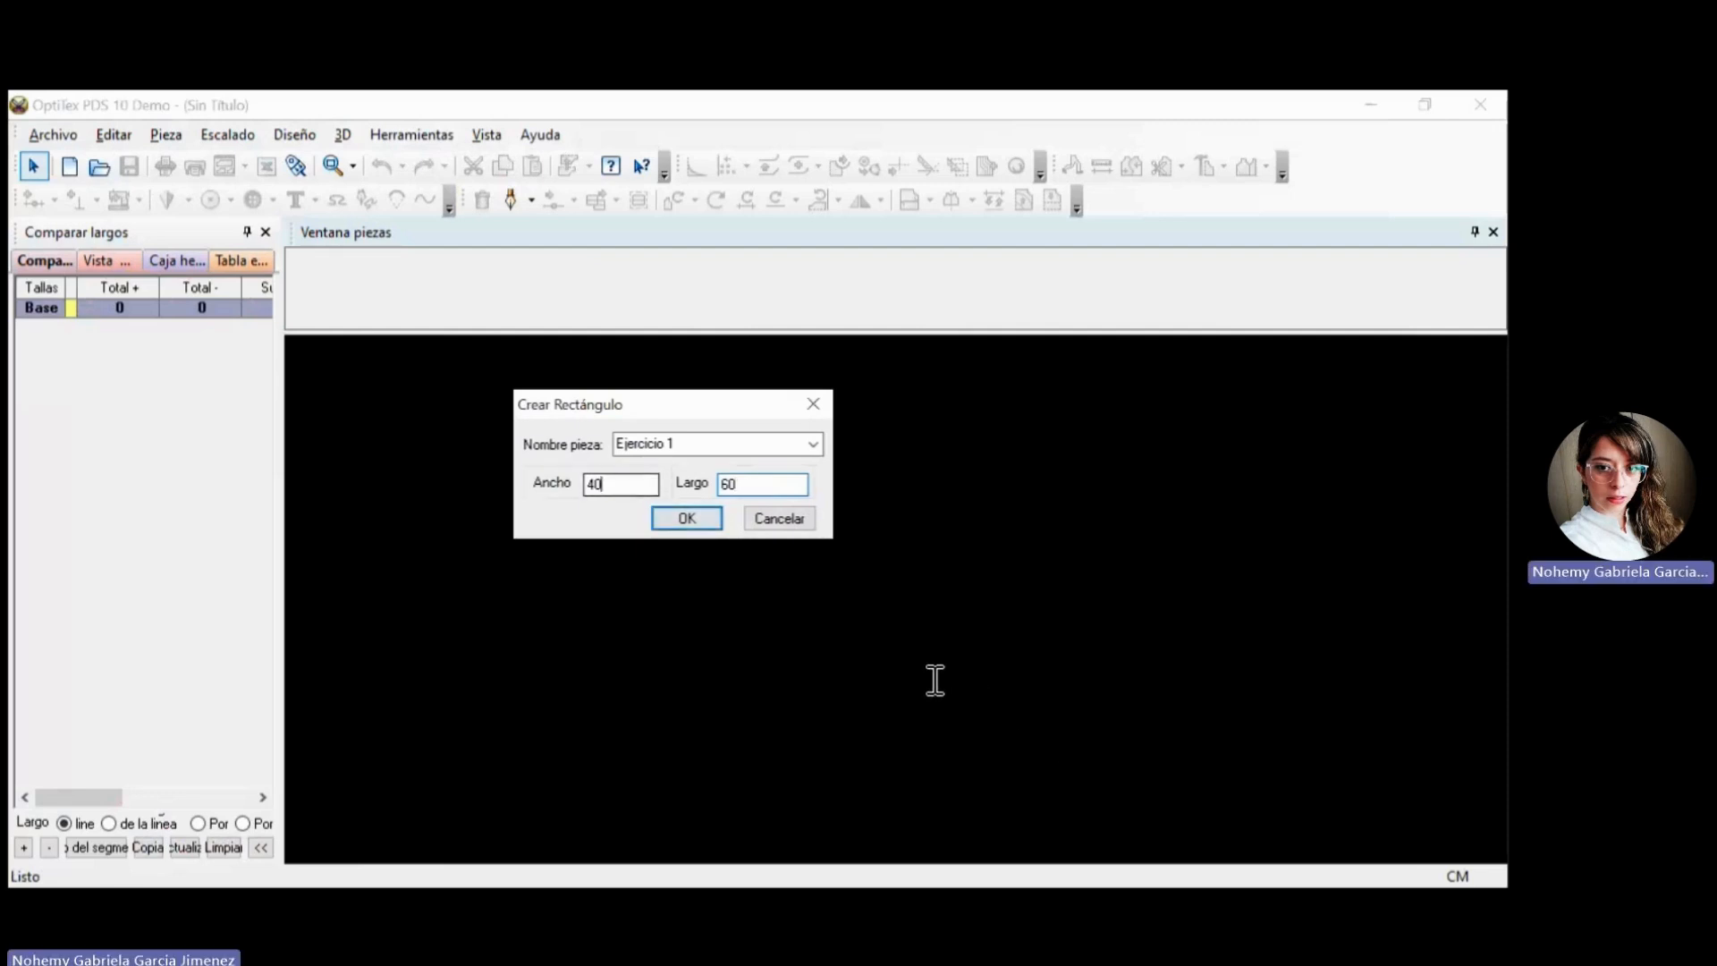
pyautogui.moveTo(626, 484); pyautogui.dragTo(589, 480)
pyautogui.write('40')
pyautogui.press('Return')
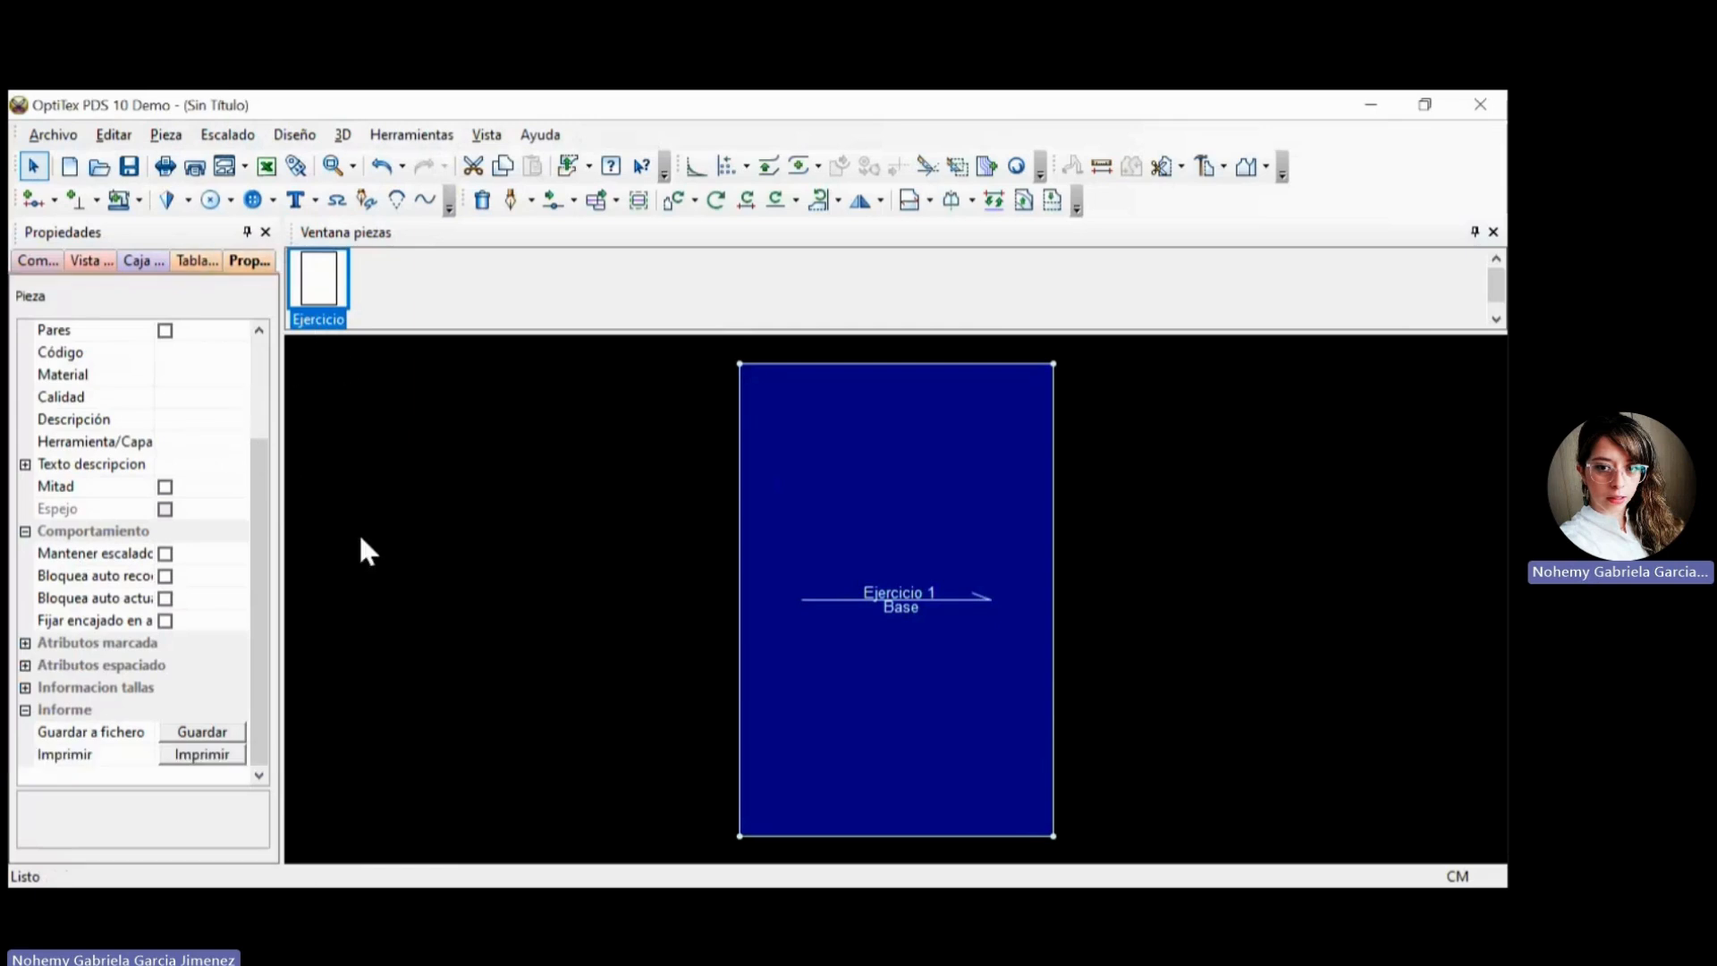
# Review the piece's name, unique name and quantity properties, and enable its Pares option.
pyautogui.scroll(2, 260, 501)
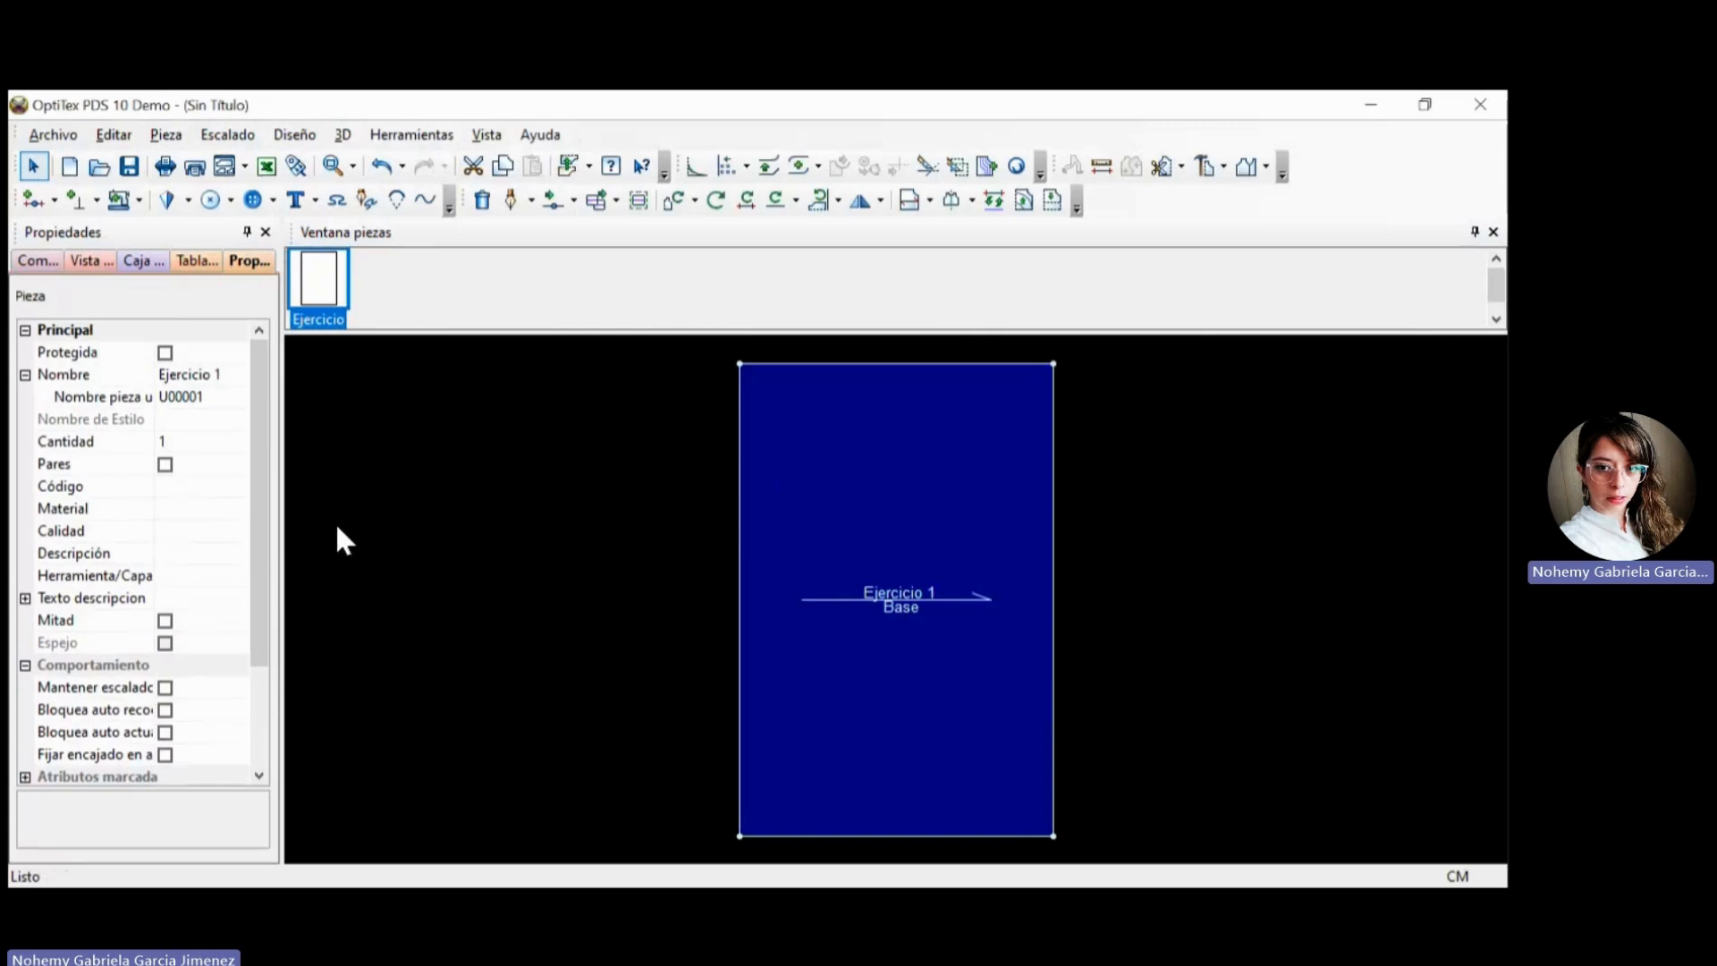
pyautogui.click(209, 374)
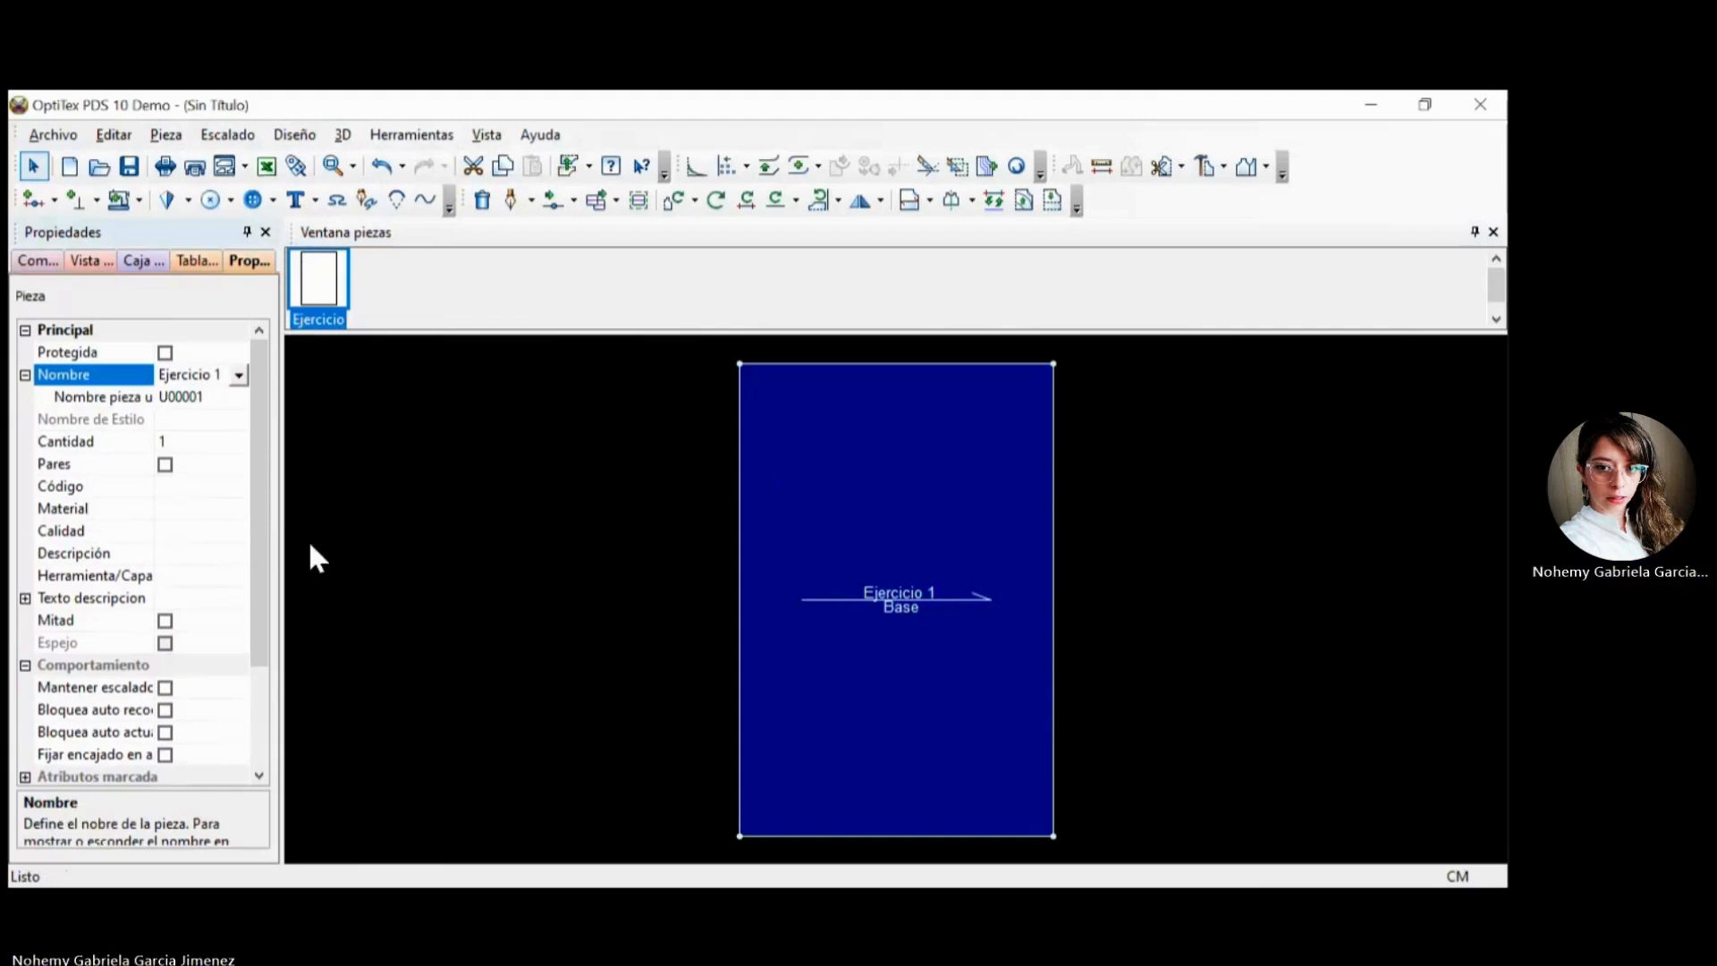
pyautogui.press('Down')
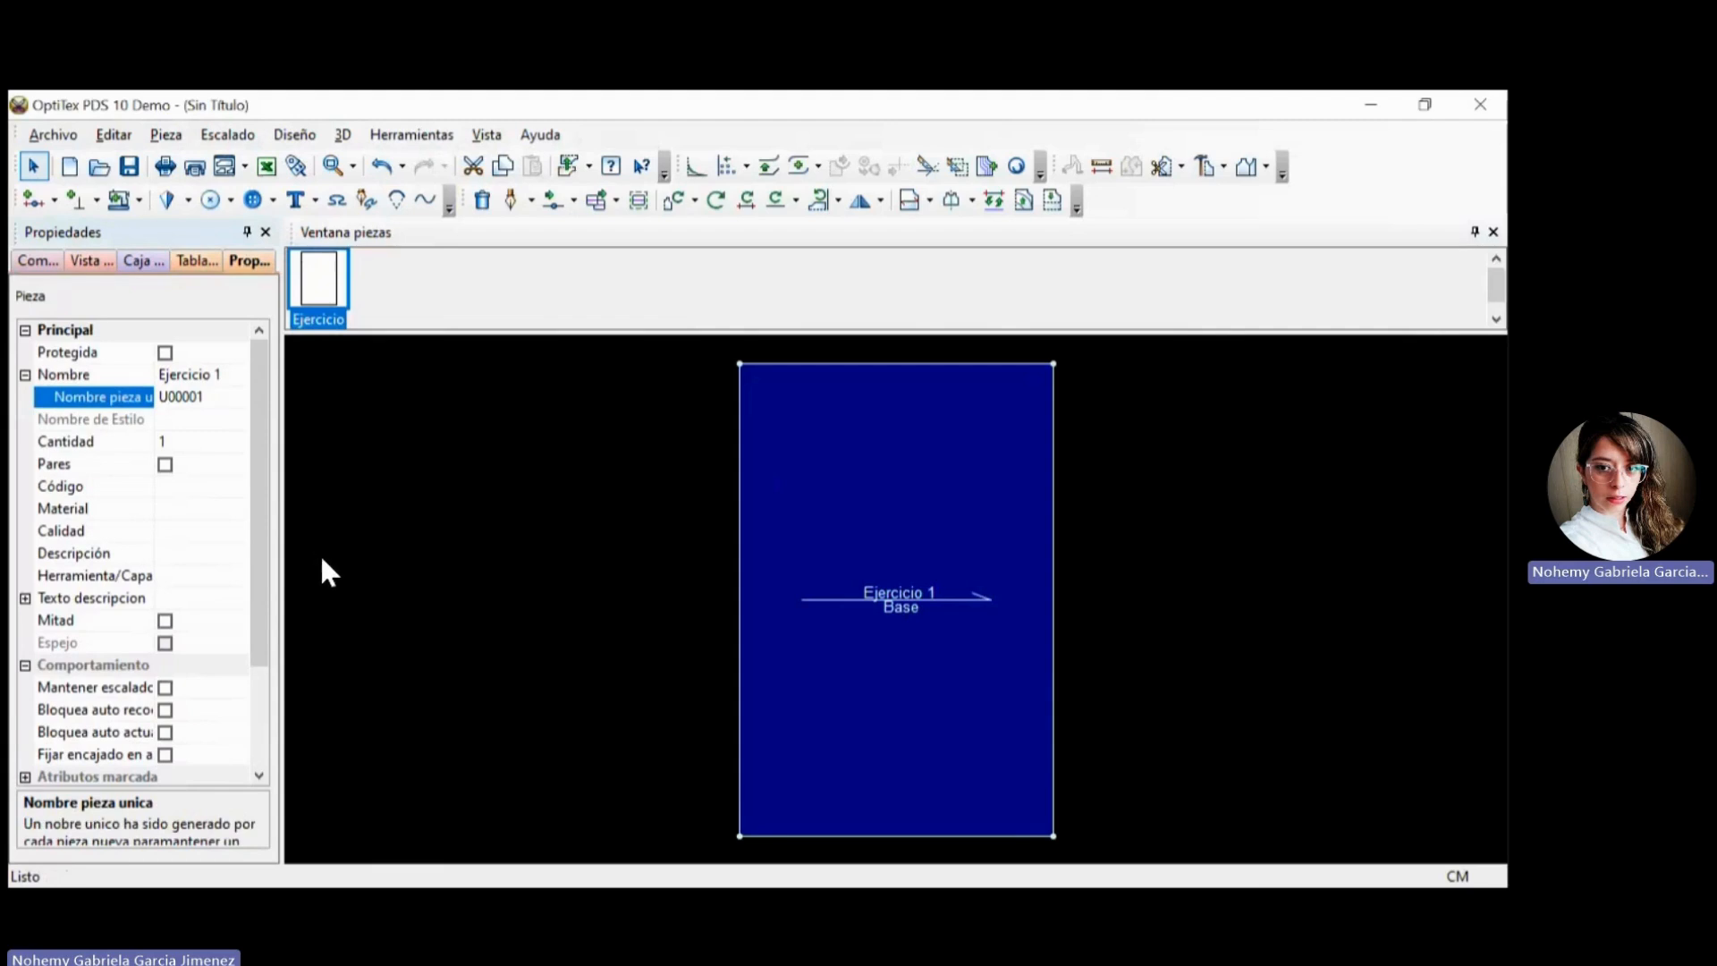
pyautogui.press('Down')
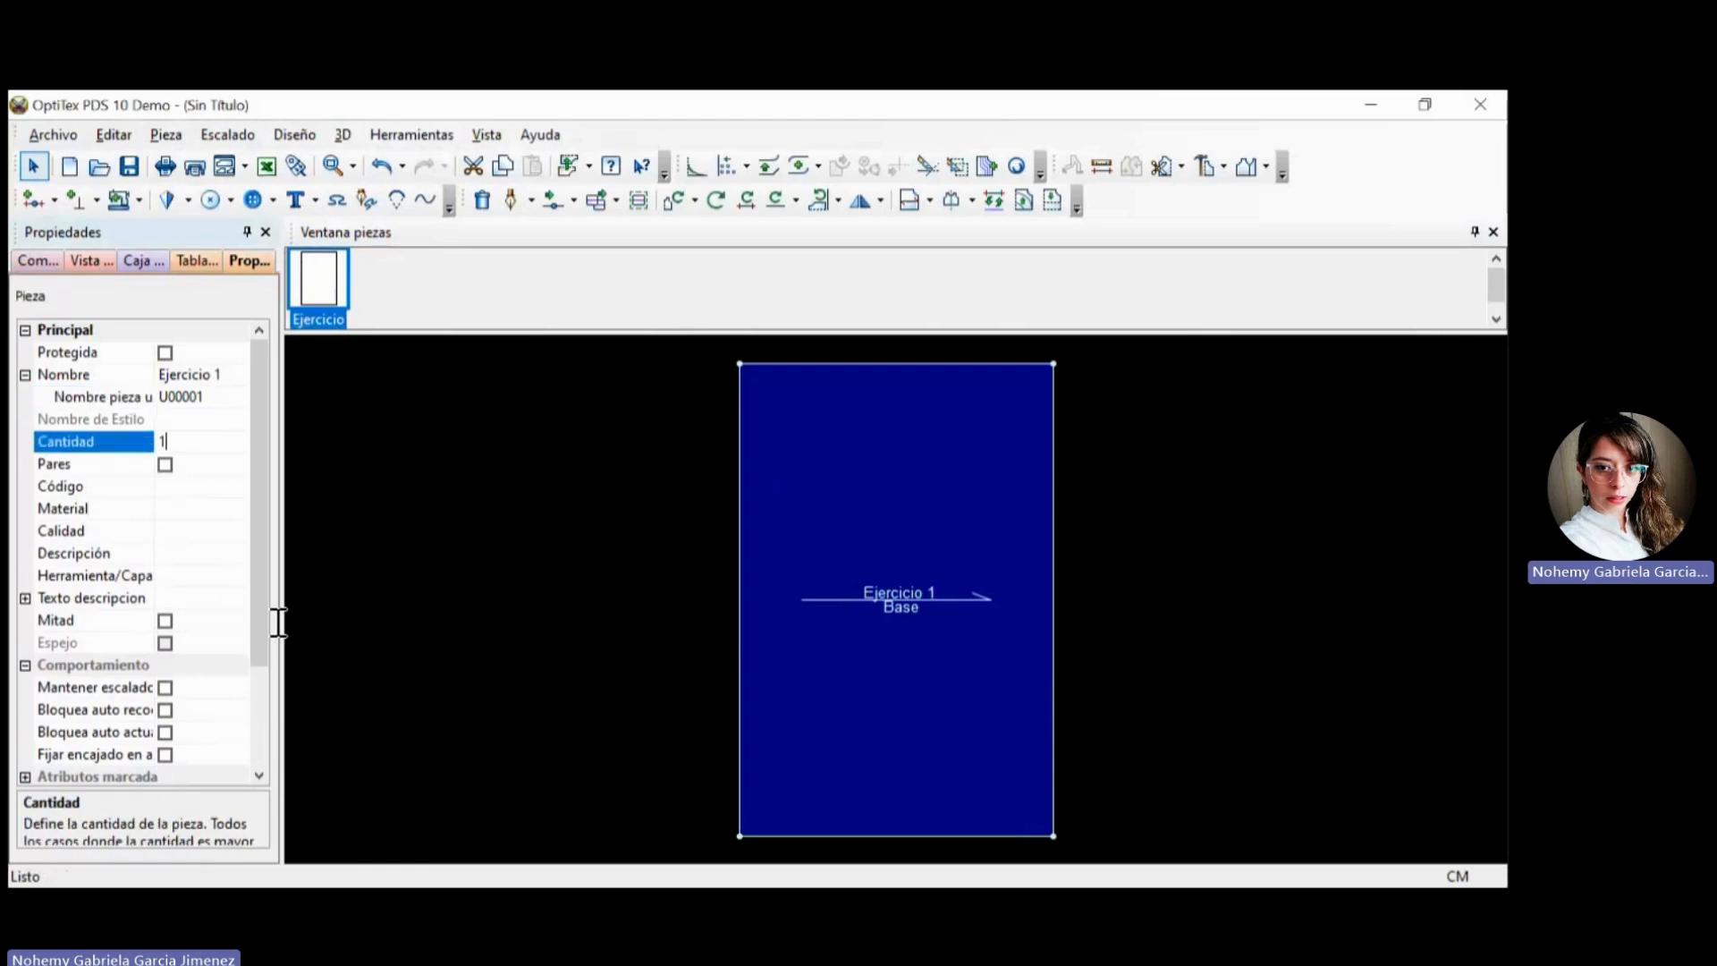
pyautogui.press('Return')
pyautogui.press('Down')
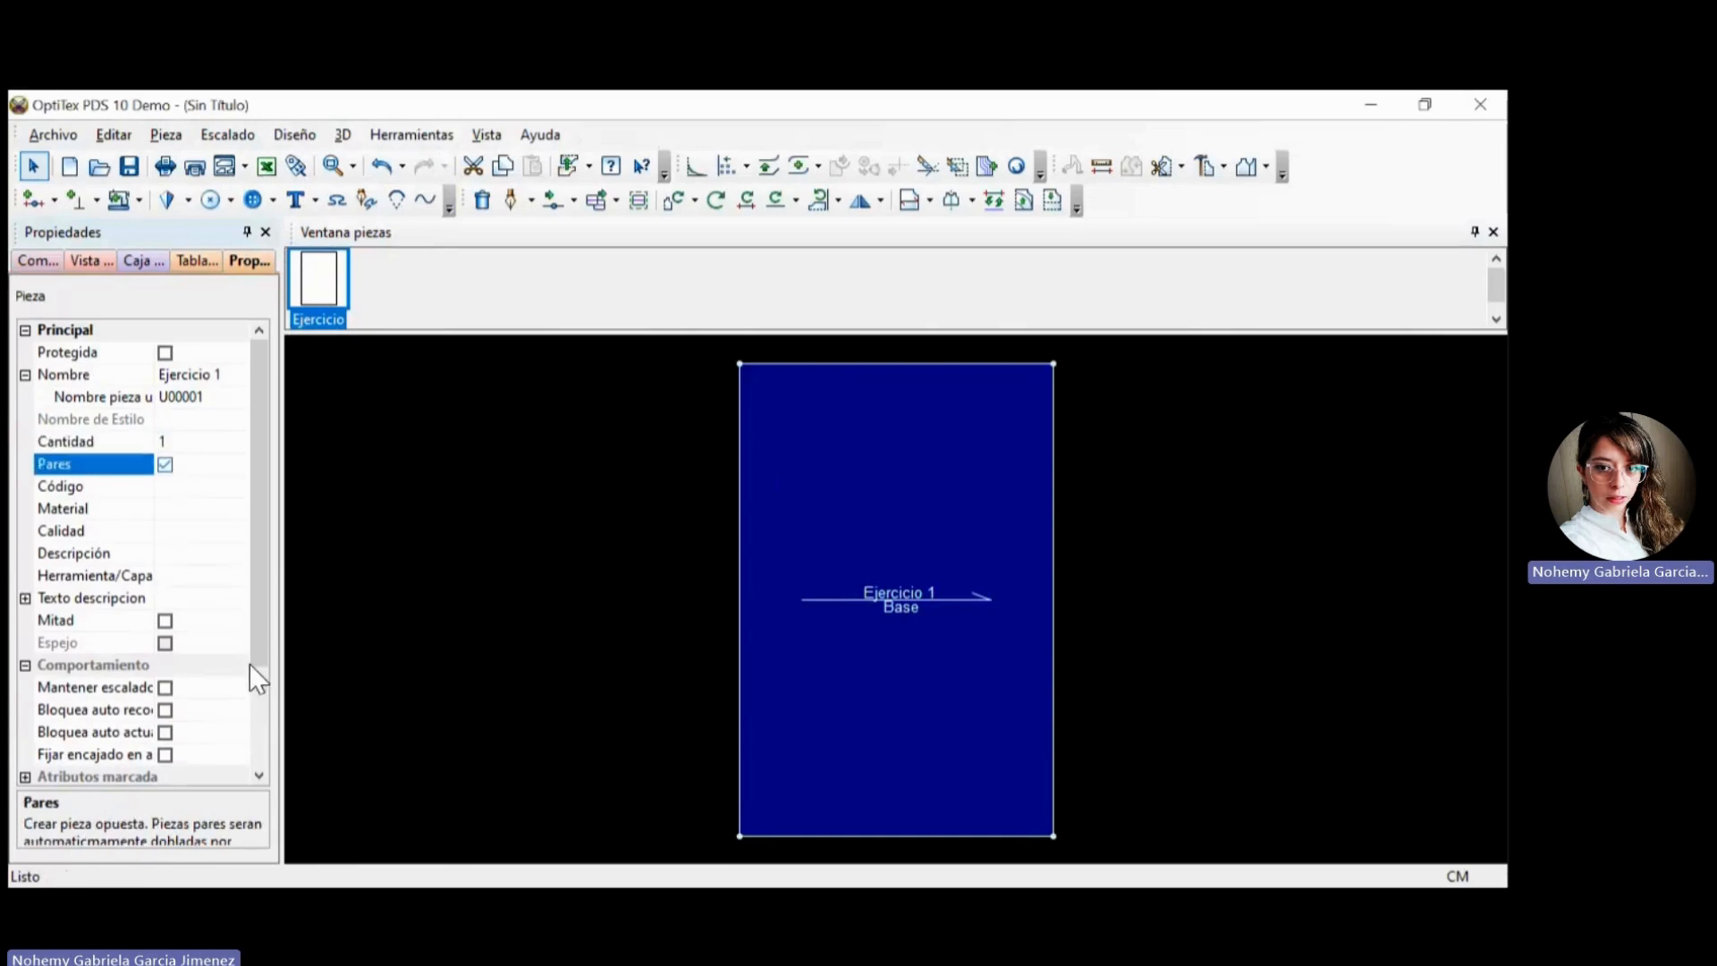
pyautogui.press('space')
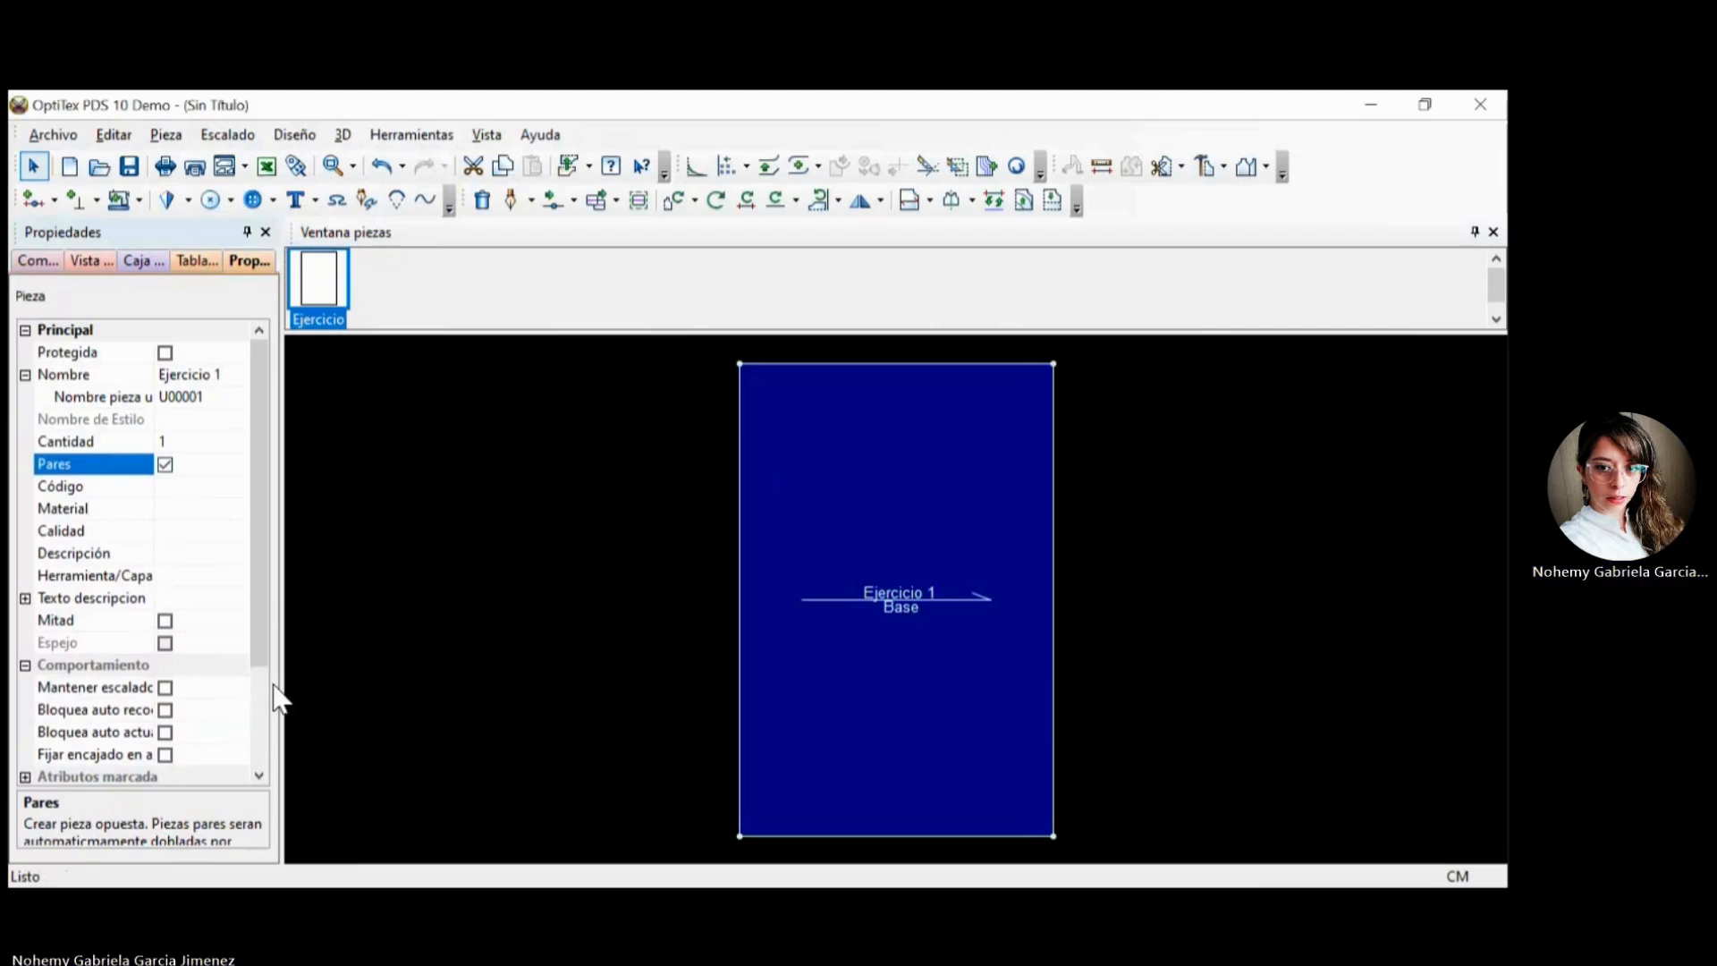
# Set the code (Código) of the piece Ejercicio 1 to 001.
pyautogui.press('Down')
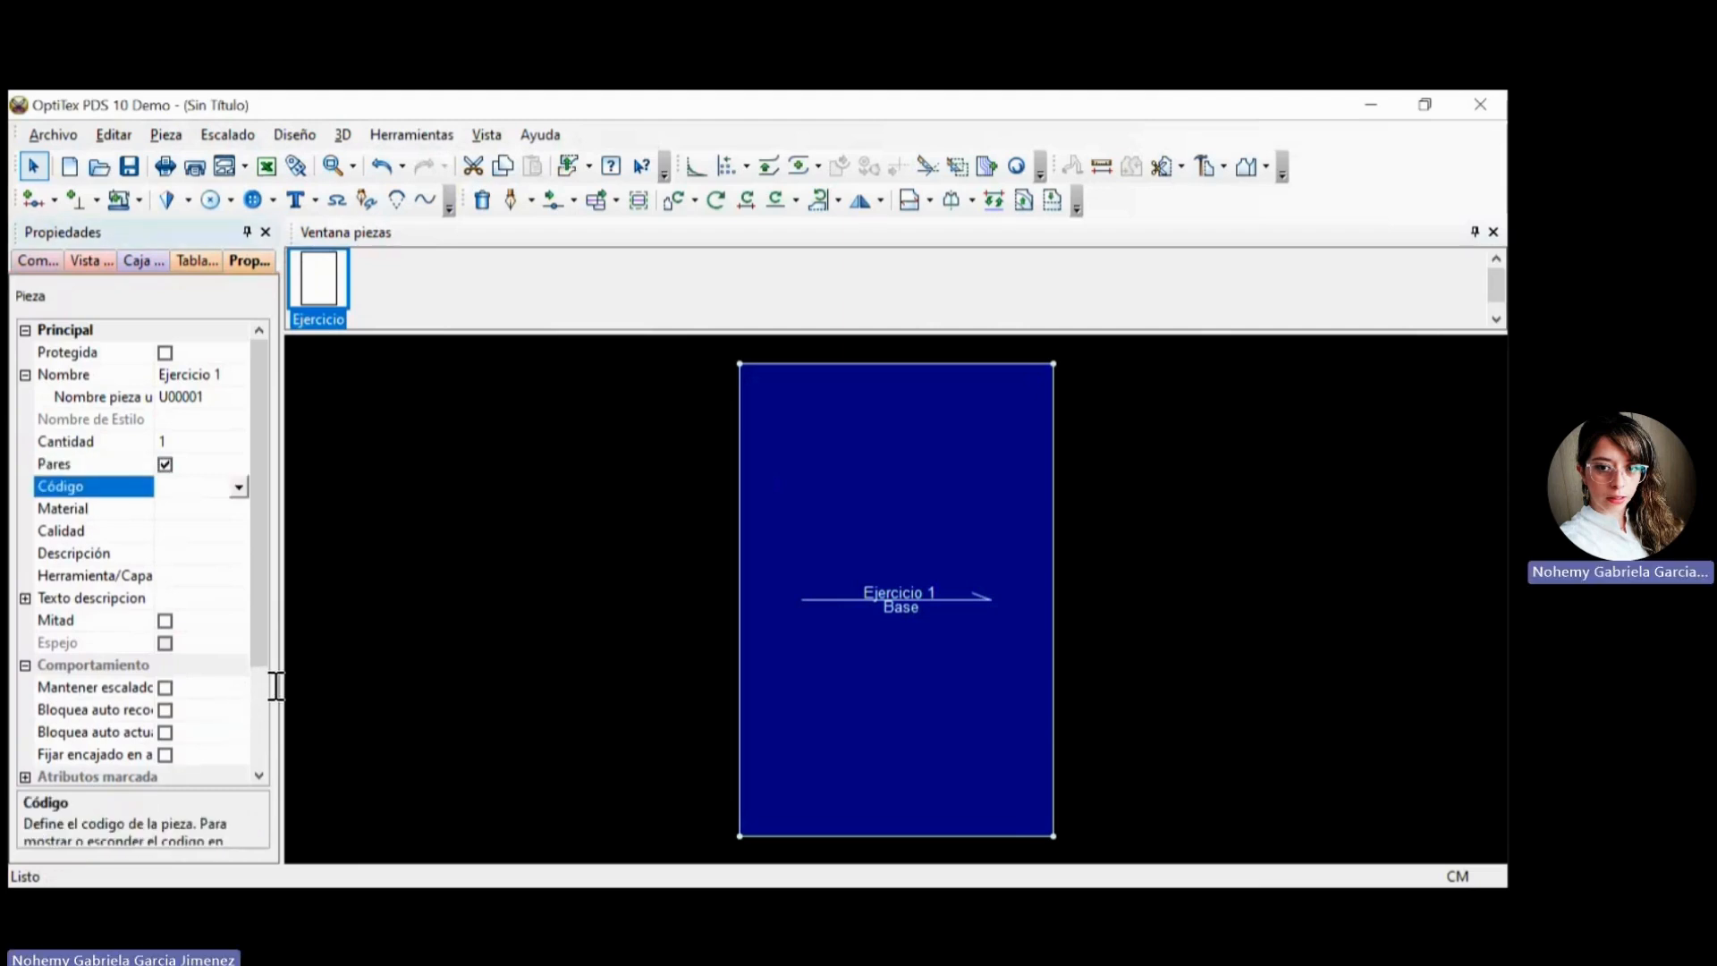
pyautogui.write('001')
pyautogui.press('Return')
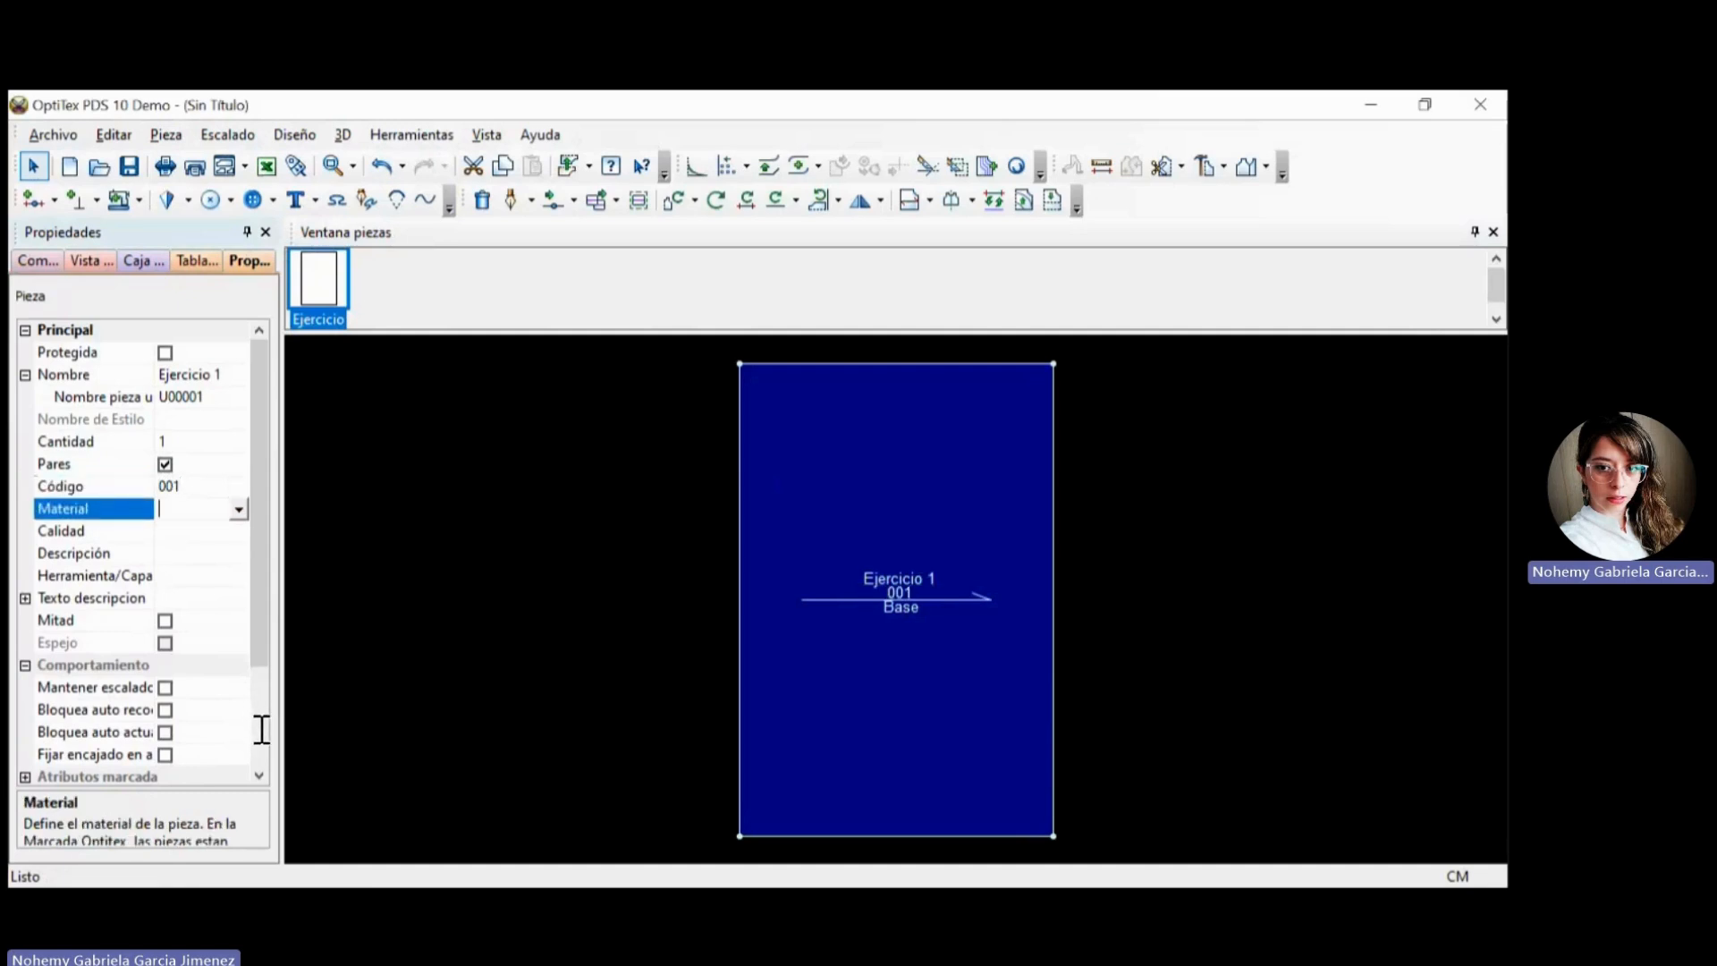
# Set the piece's material to Denim and view the list of stored materials.
pyautogui.hotkey('alt', 'Down')
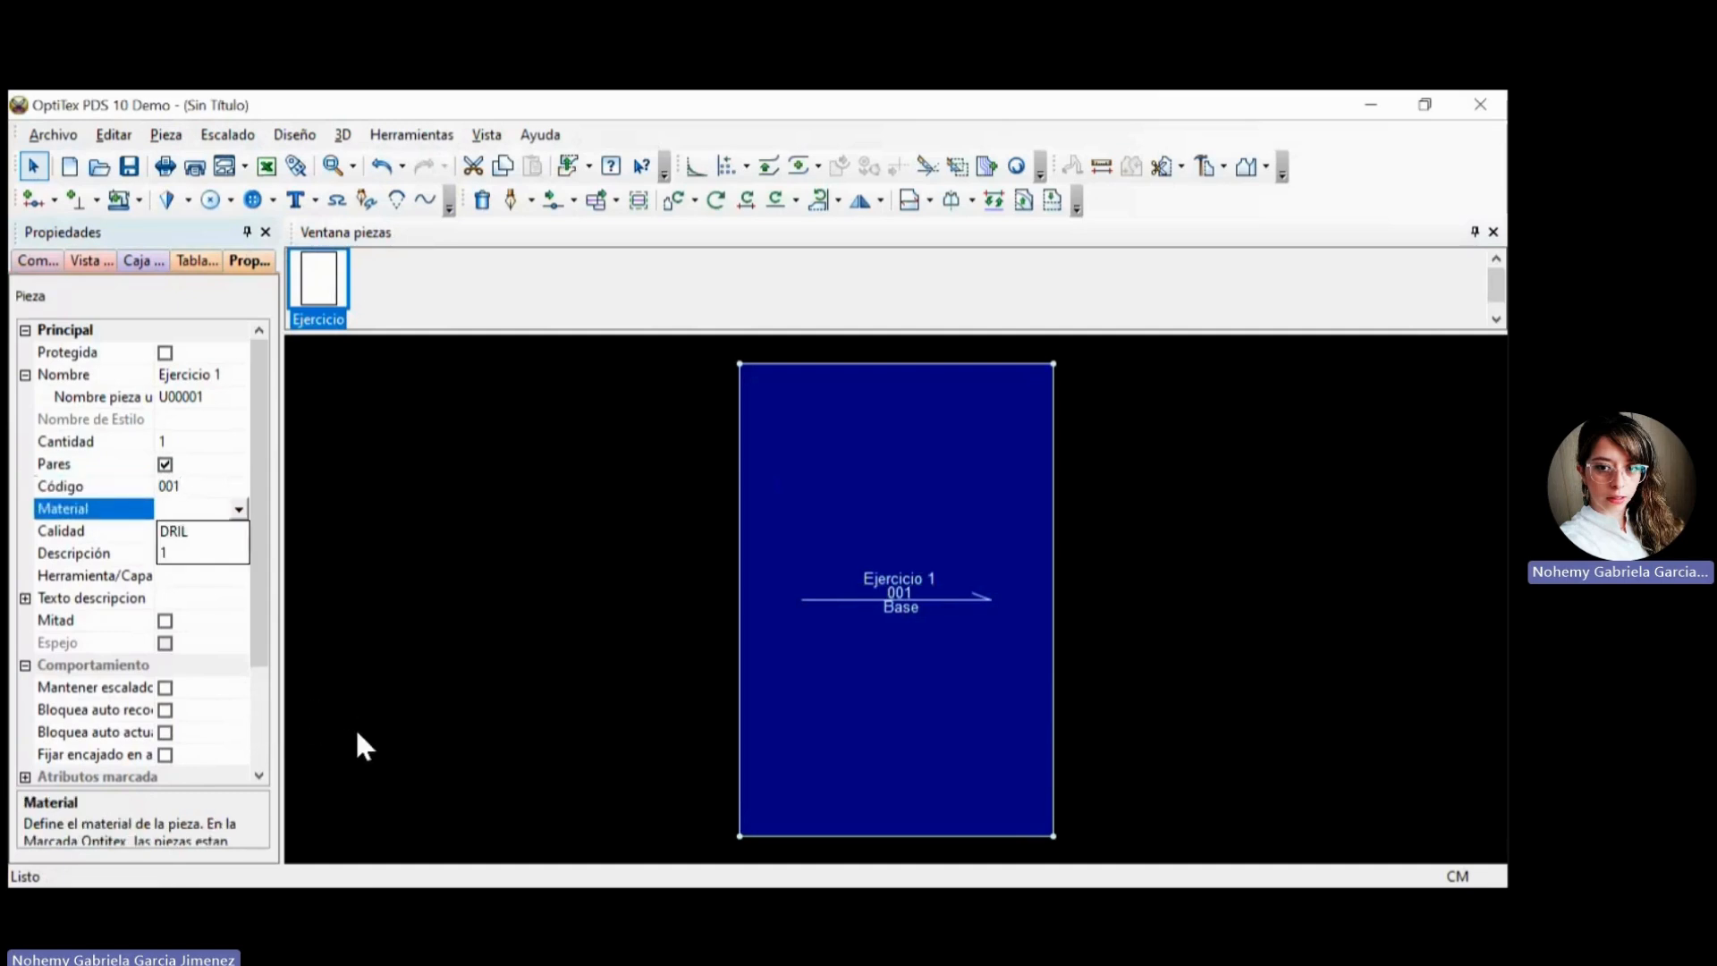
pyautogui.press('Escape')
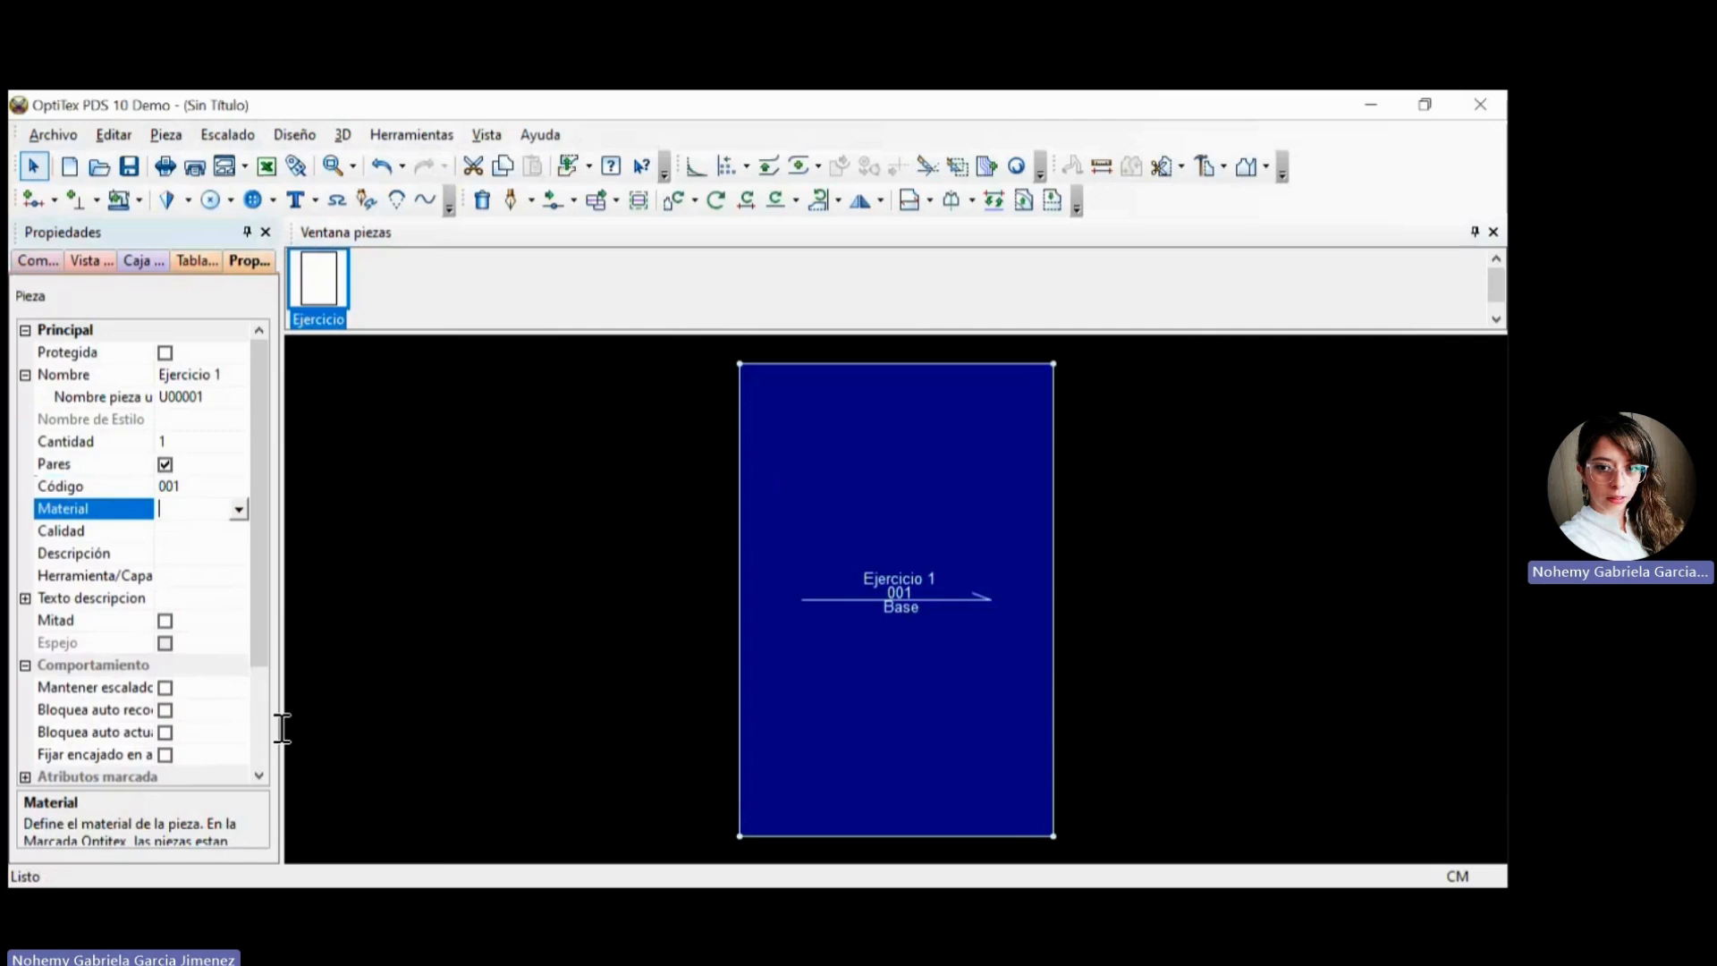
pyautogui.write('De')
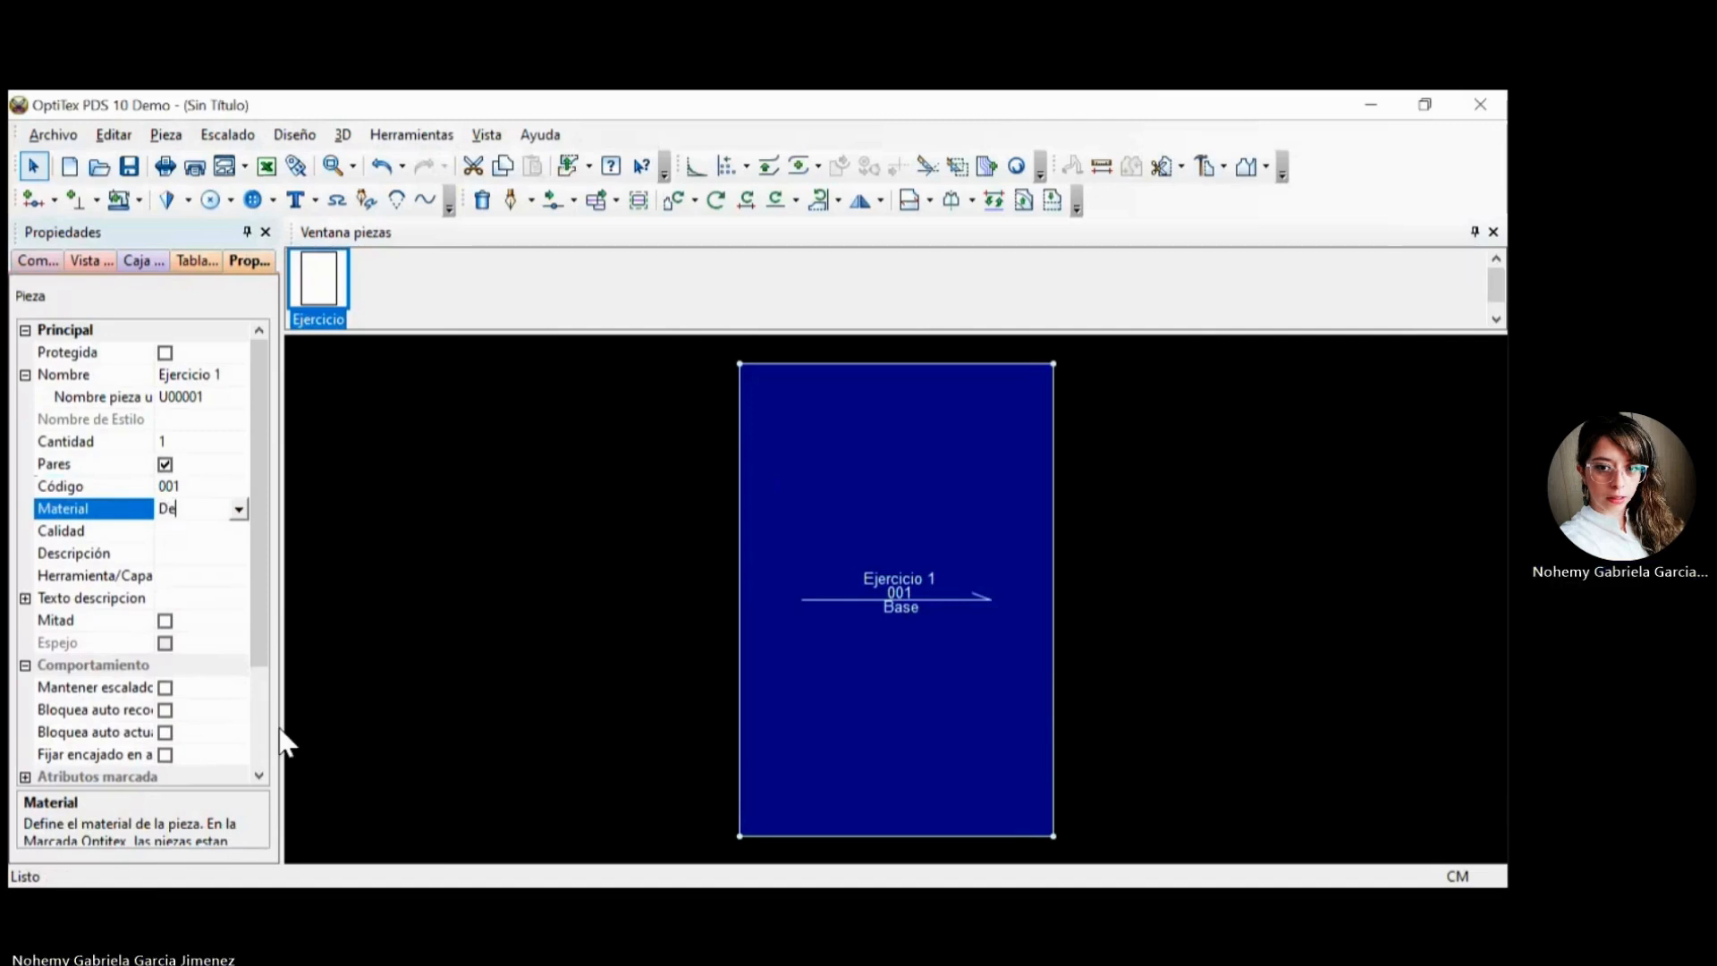
pyautogui.write('nim')
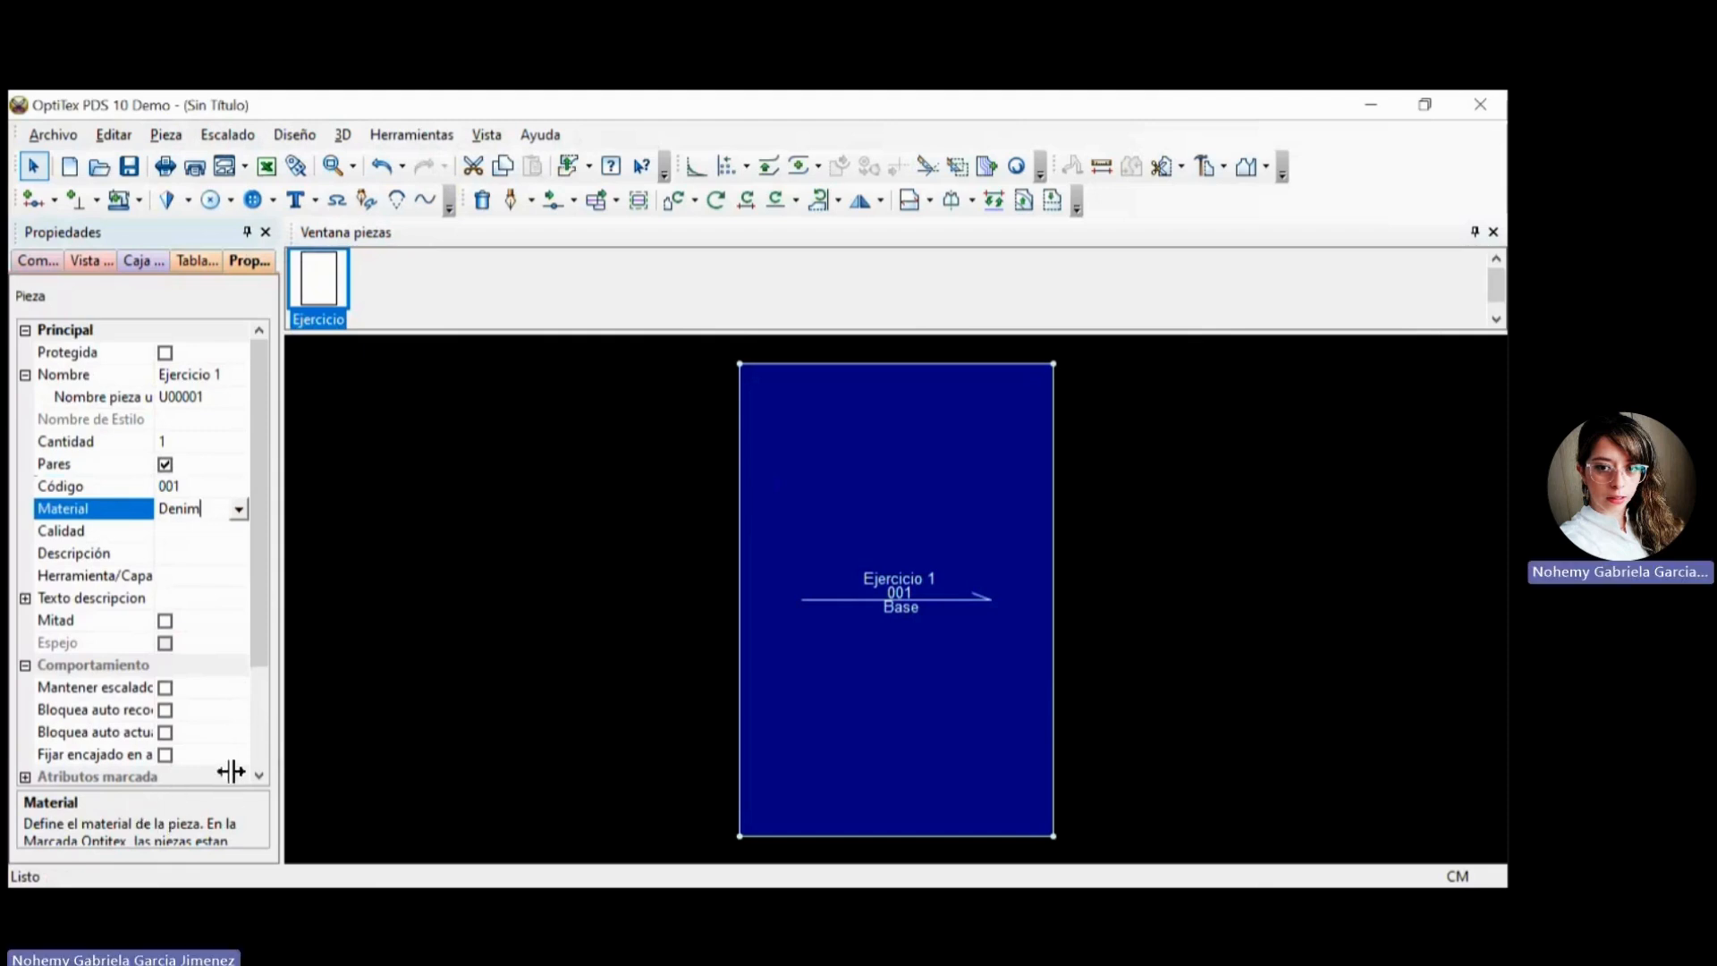
pyautogui.click(184, 531)
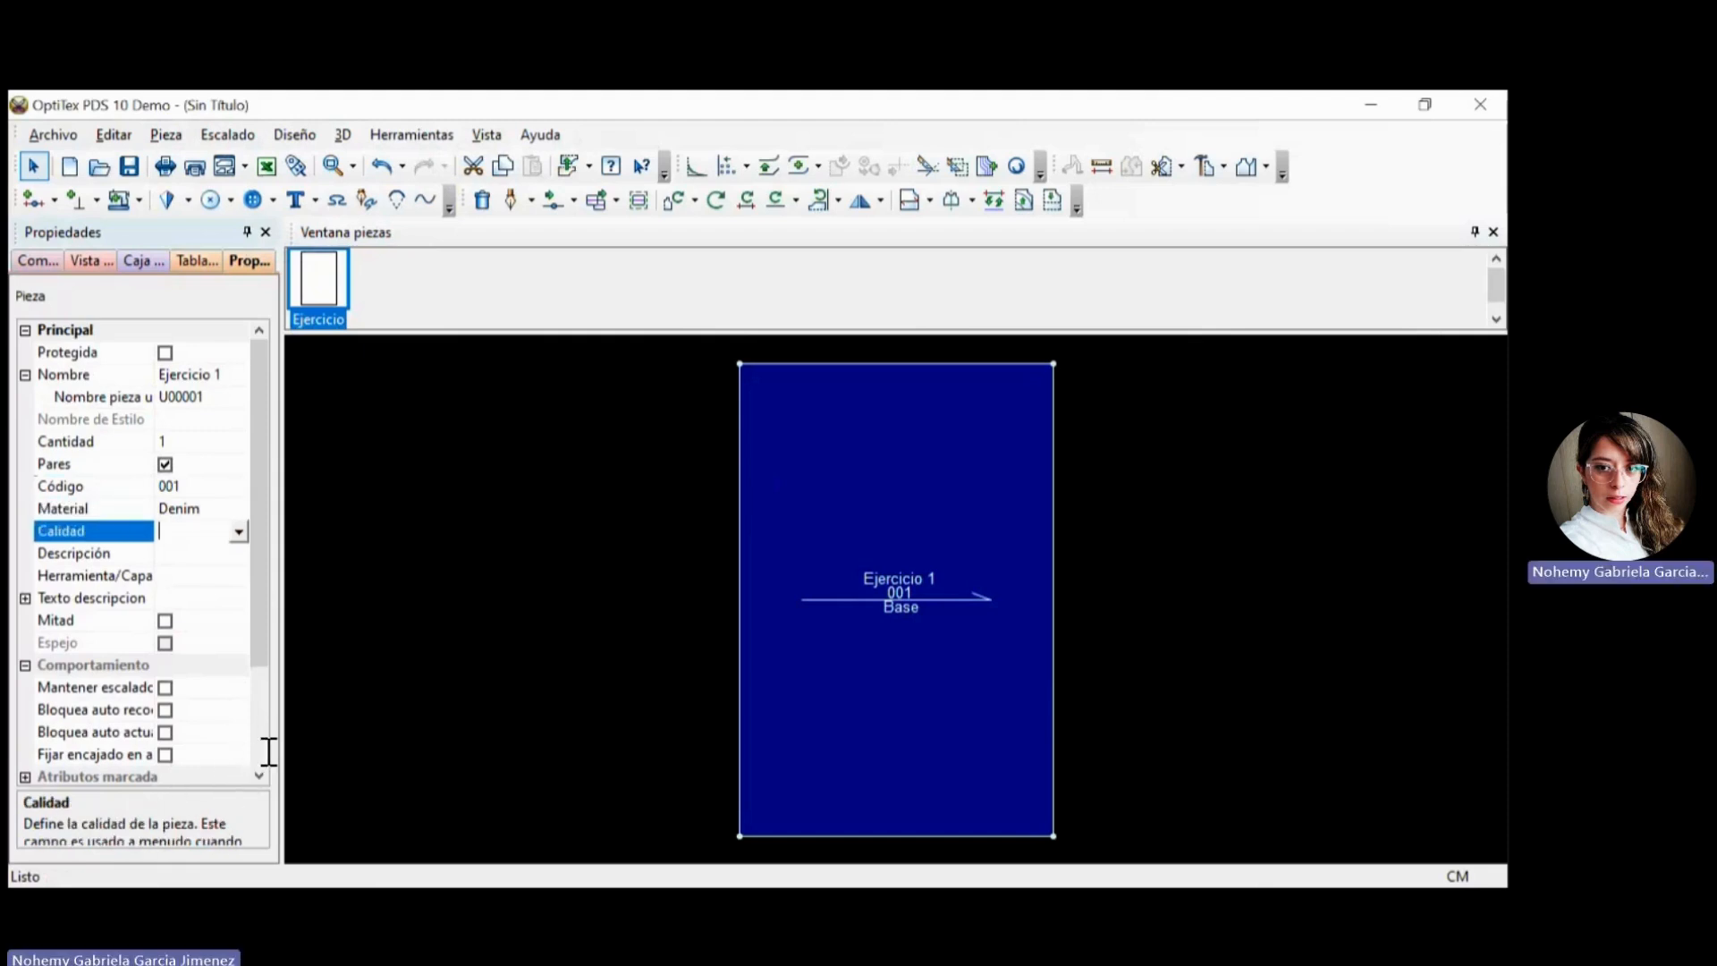
pyautogui.click(239, 509)
pyautogui.click(239, 509)
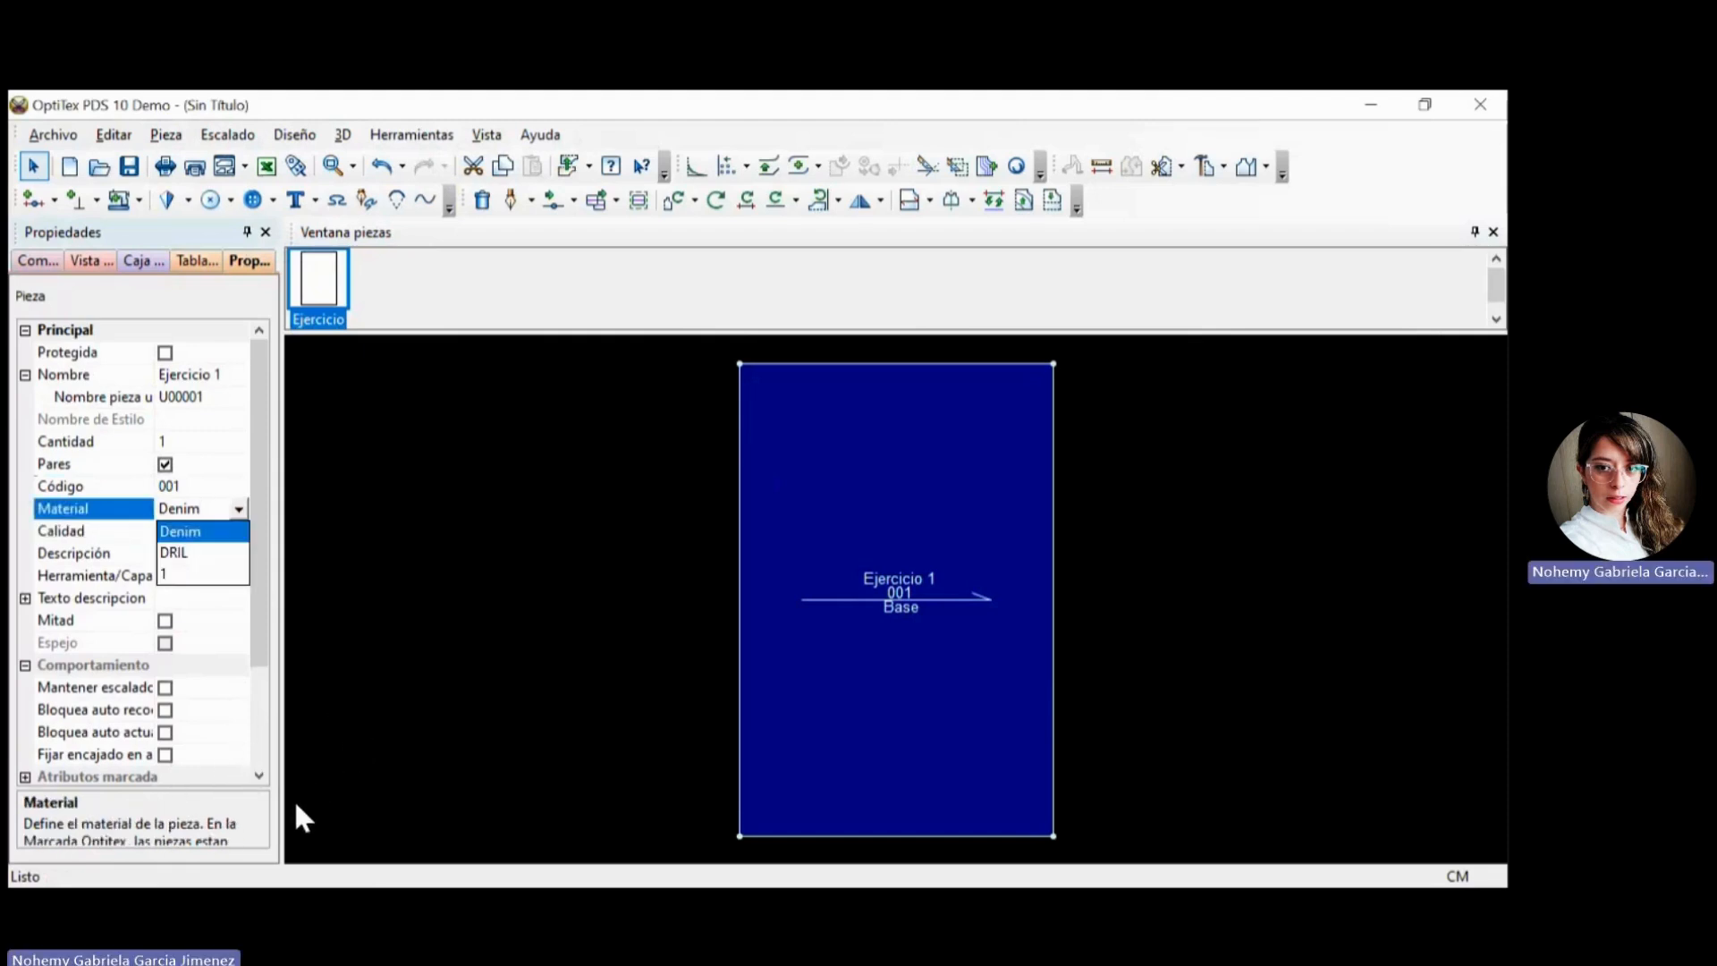
# Review the quality (Calidad), description (Descripción) and remaining properties of the piece Ejercicio 1.
pyautogui.click(140, 754)
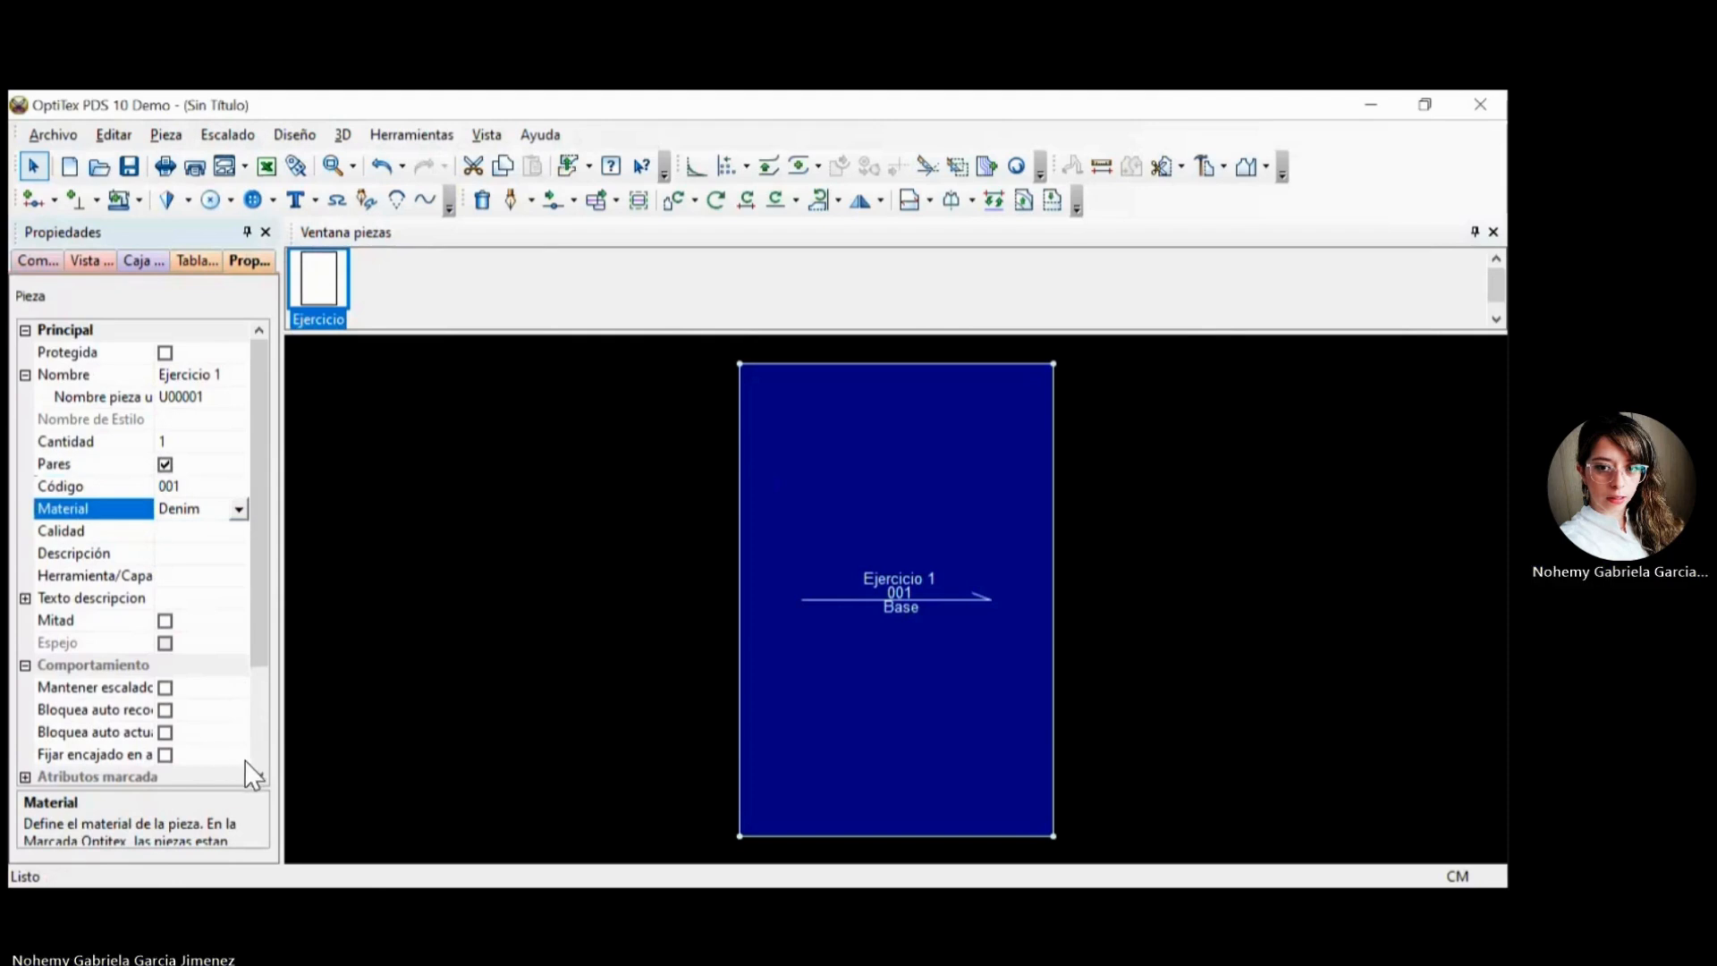
pyautogui.click(186, 533)
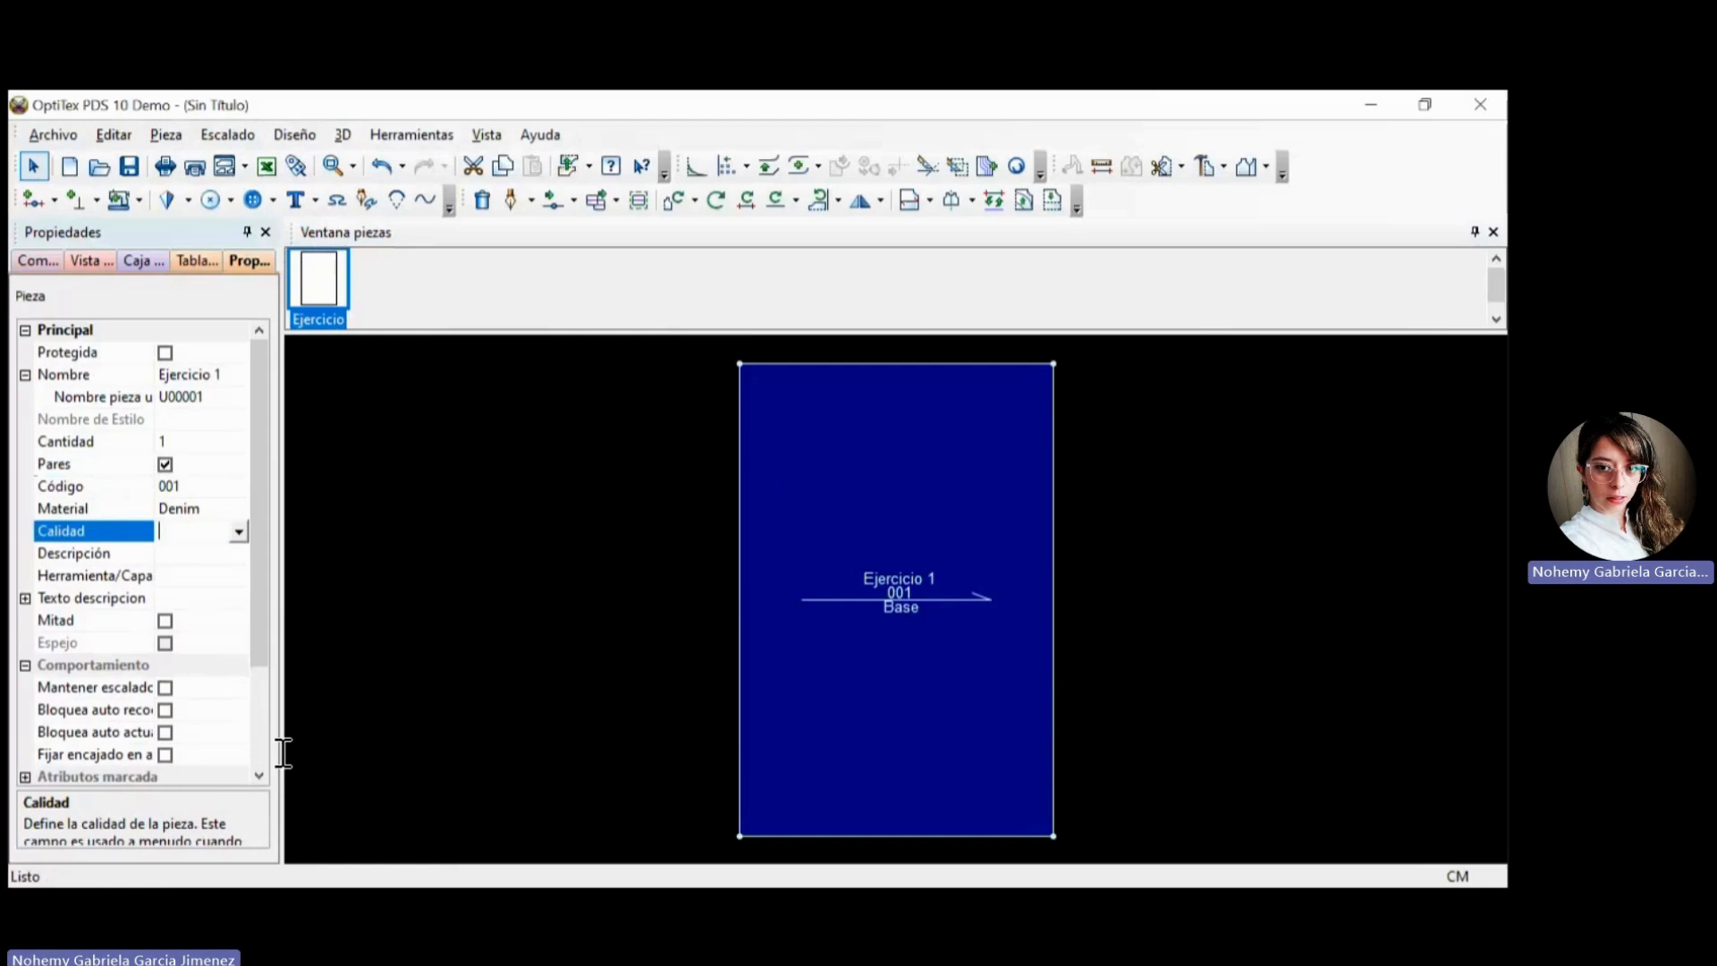
pyautogui.press('Down')
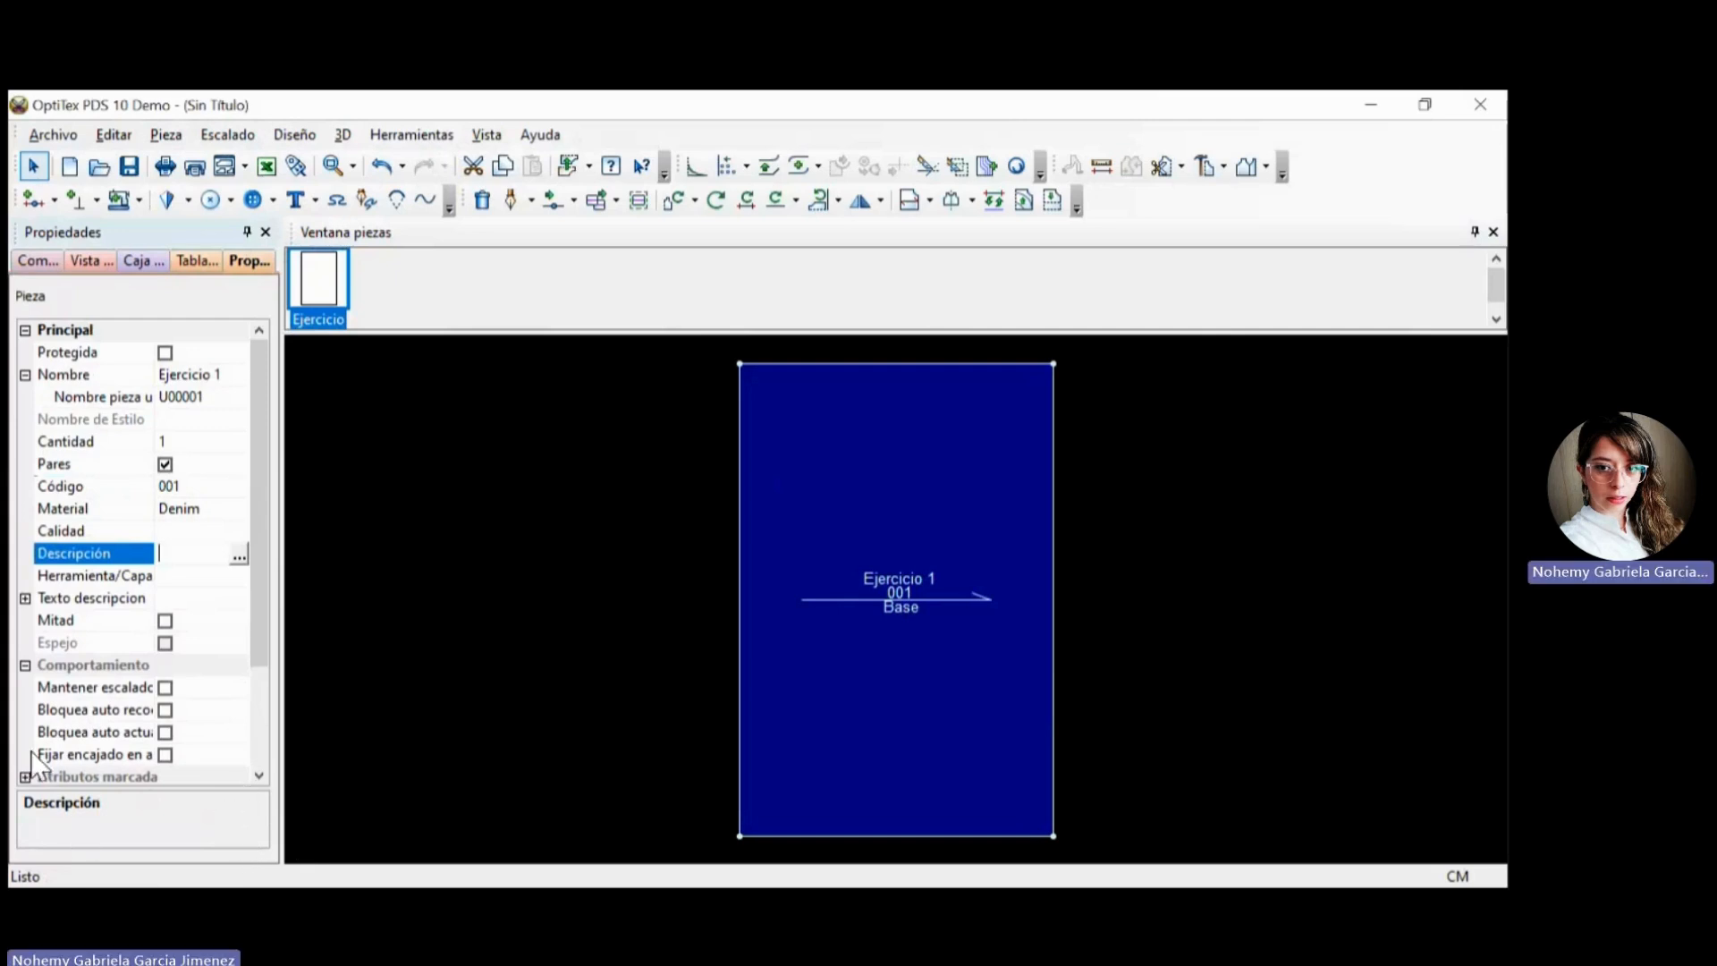
pyautogui.scroll(-2, 191, 514)
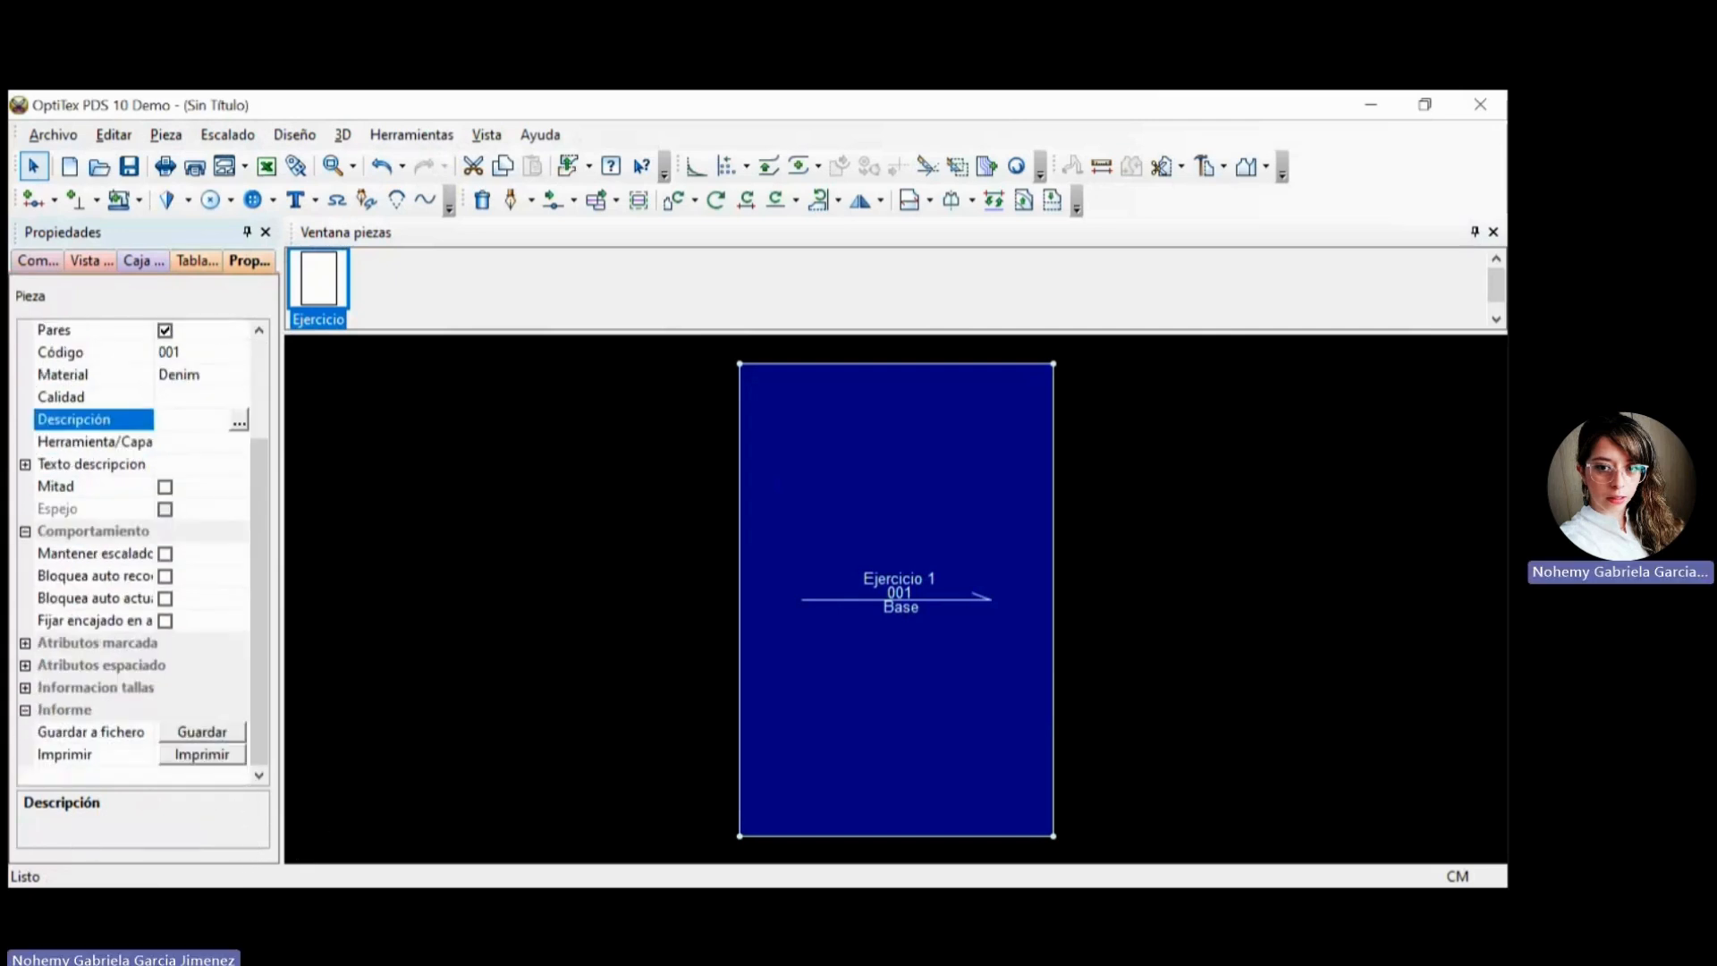
pyautogui.scroll(2, 143, 550)
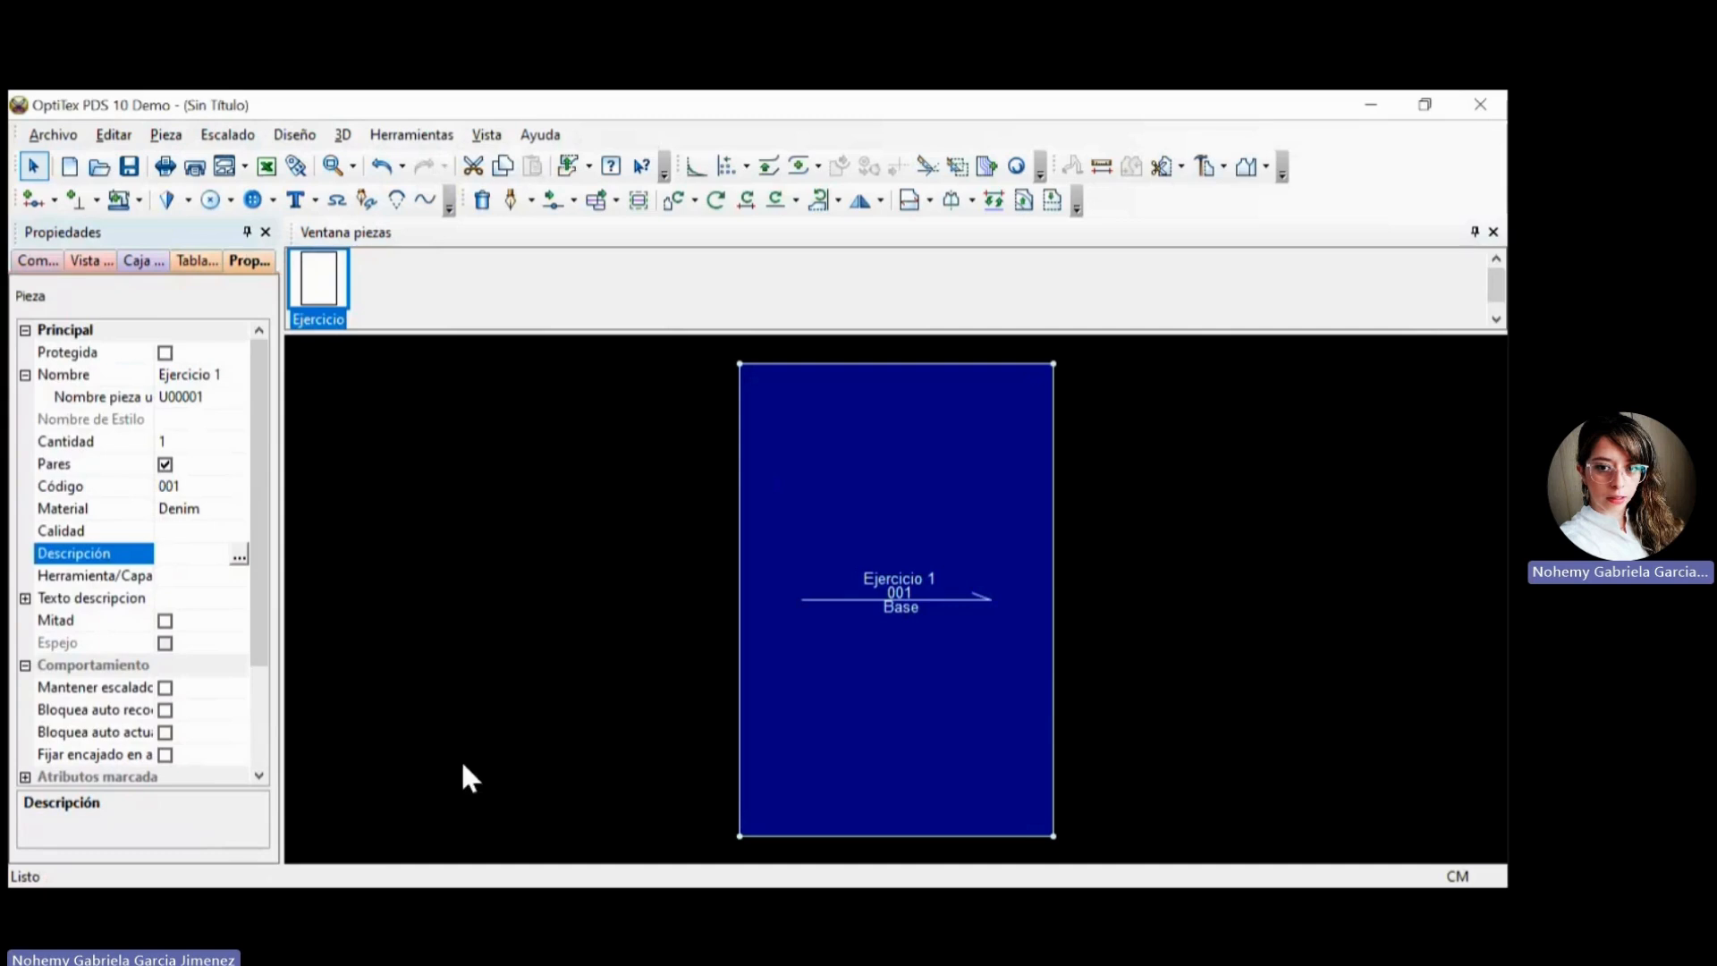
pyautogui.click(586, 324)
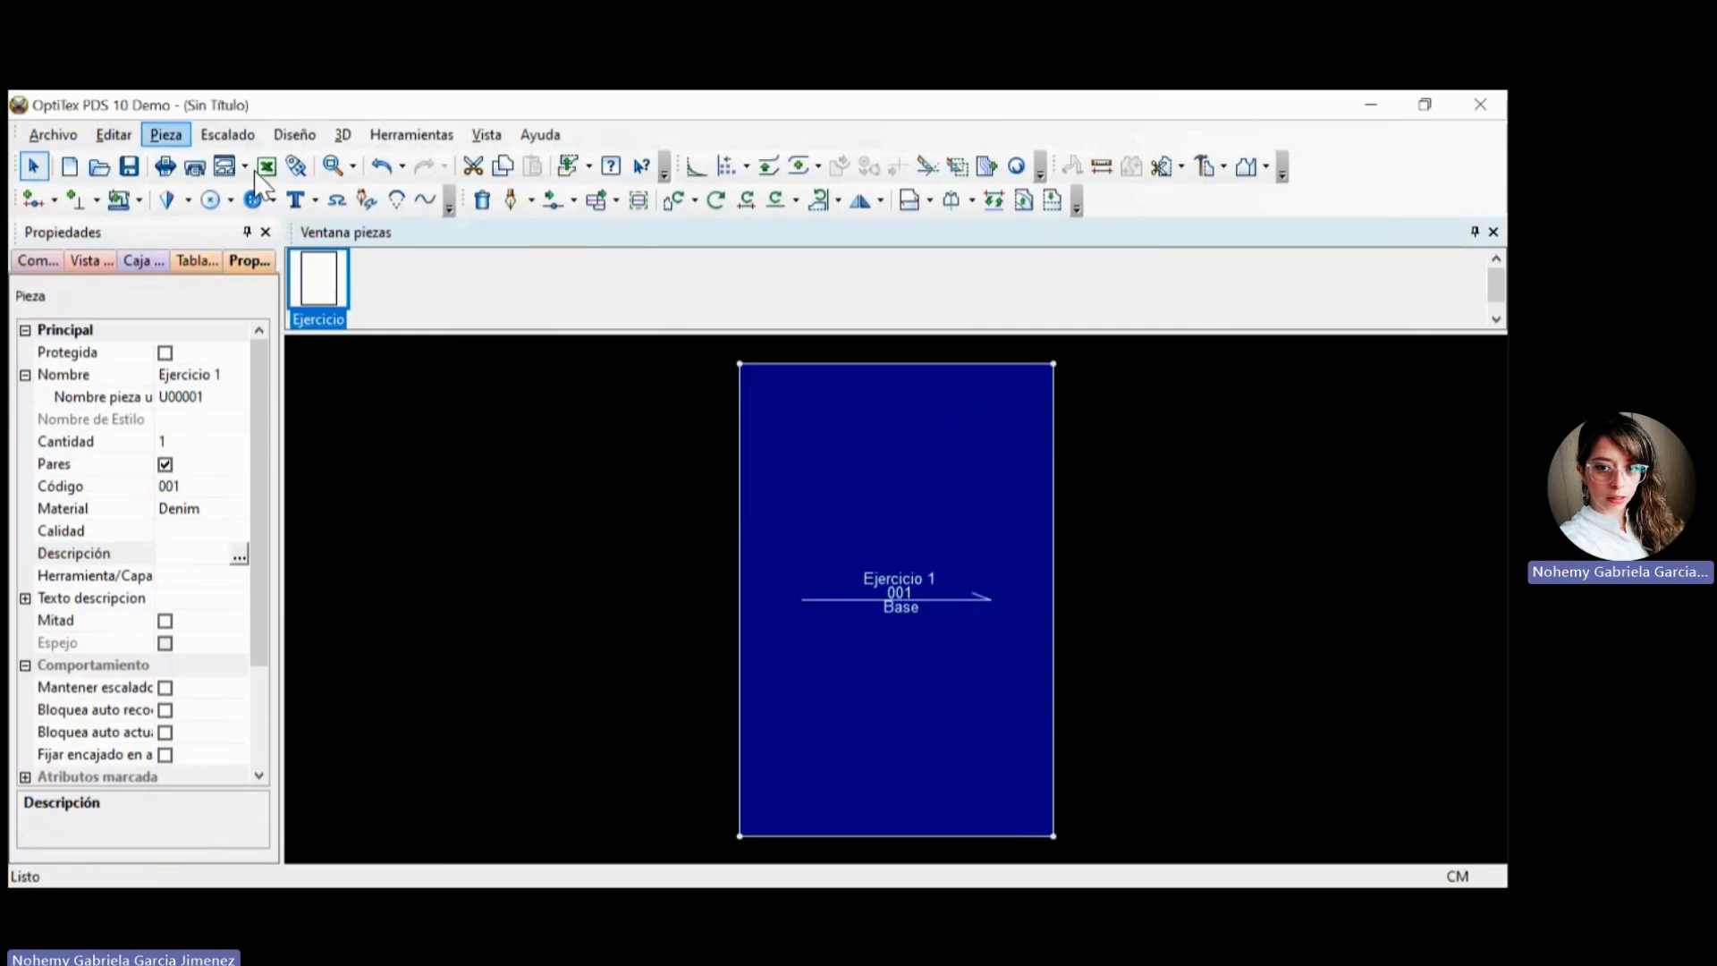
# Create a second rectangular piece with a width (Ancho) of 60 cm and a length (Largo) of 40 cm.
pyautogui.click(166, 134)
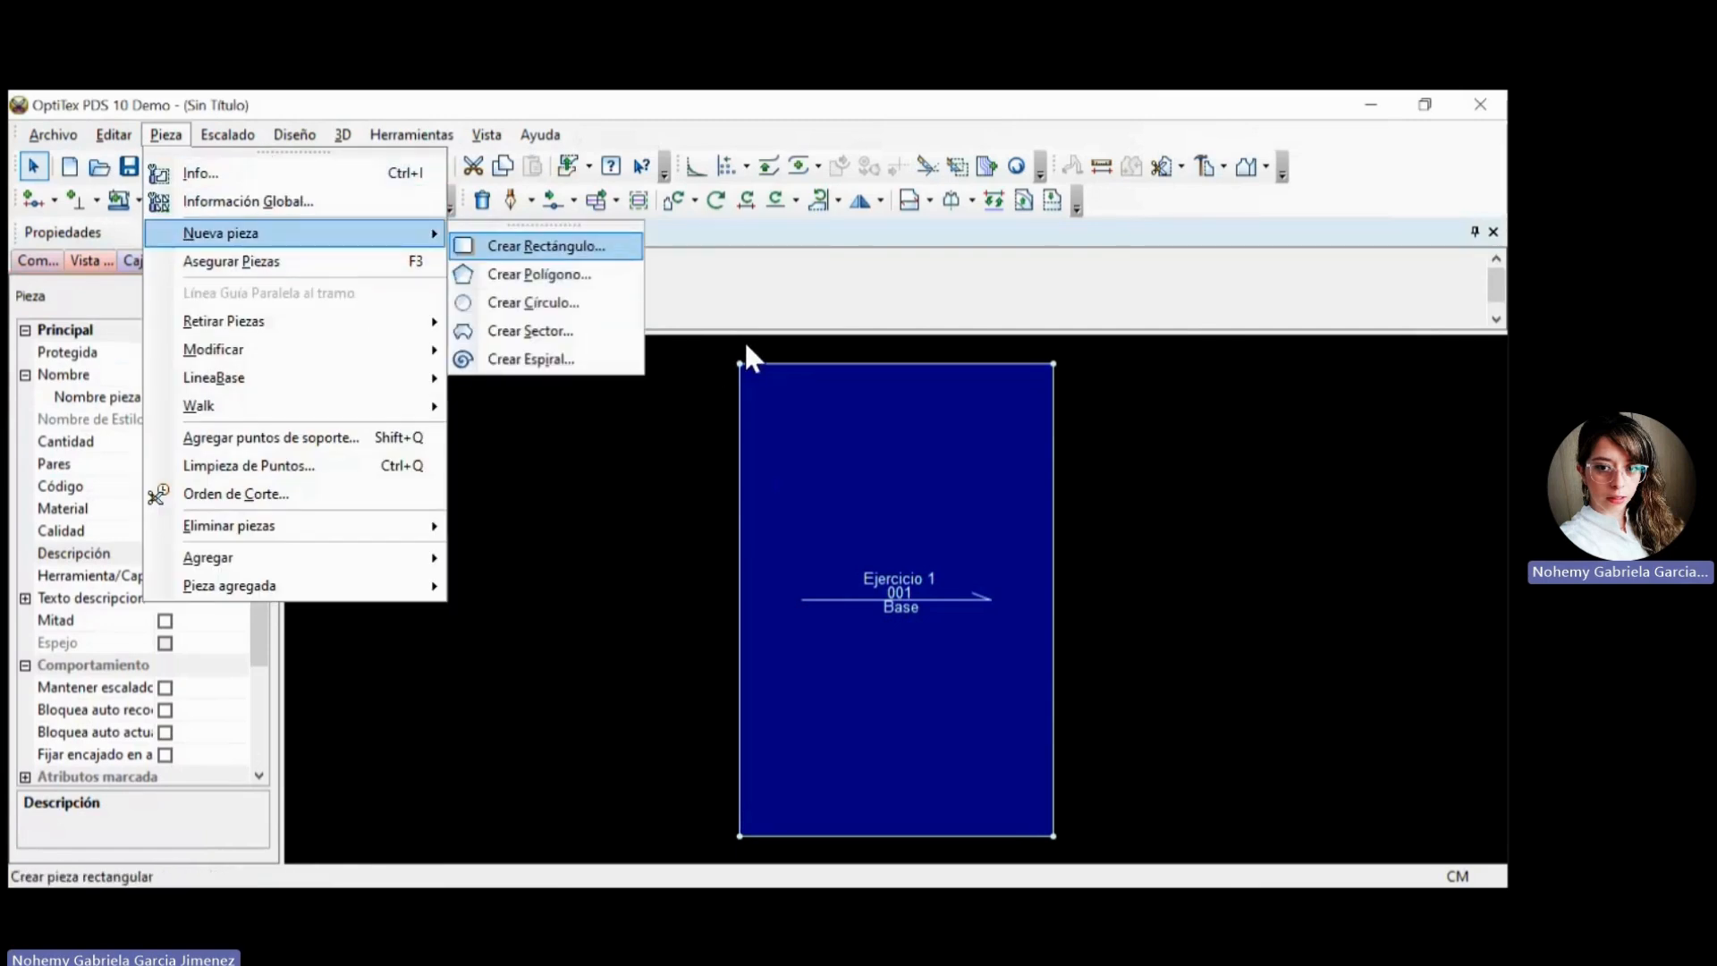
pyautogui.press('Return')
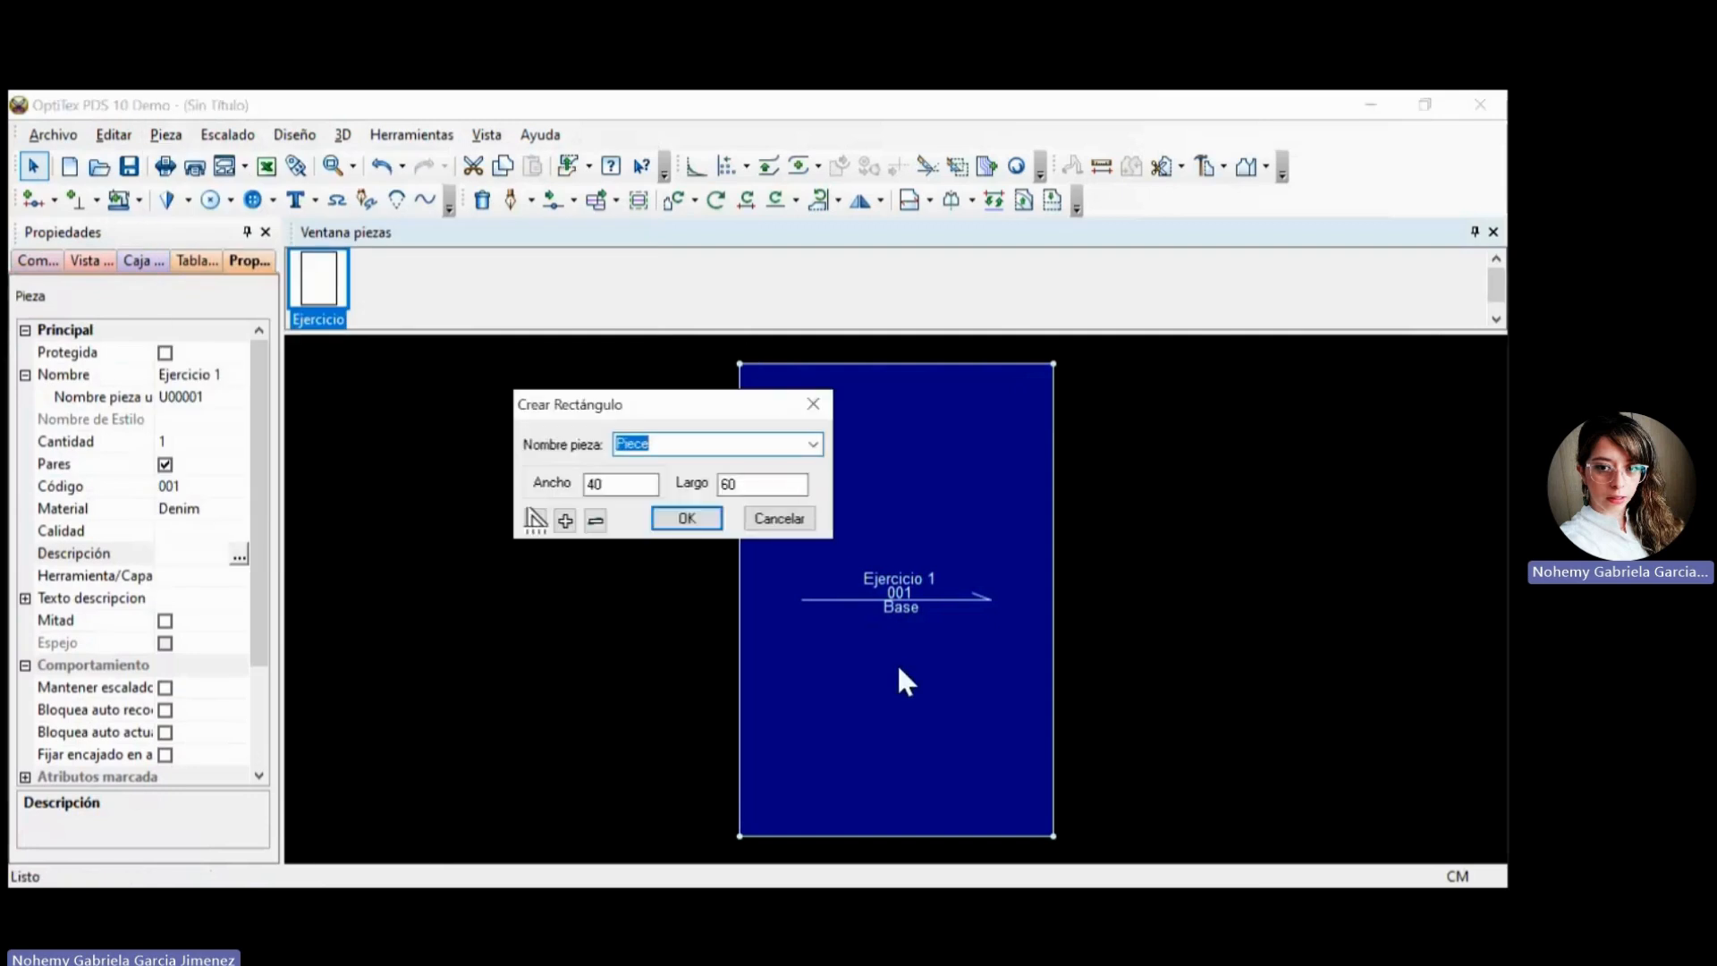
pyautogui.press('Tab')
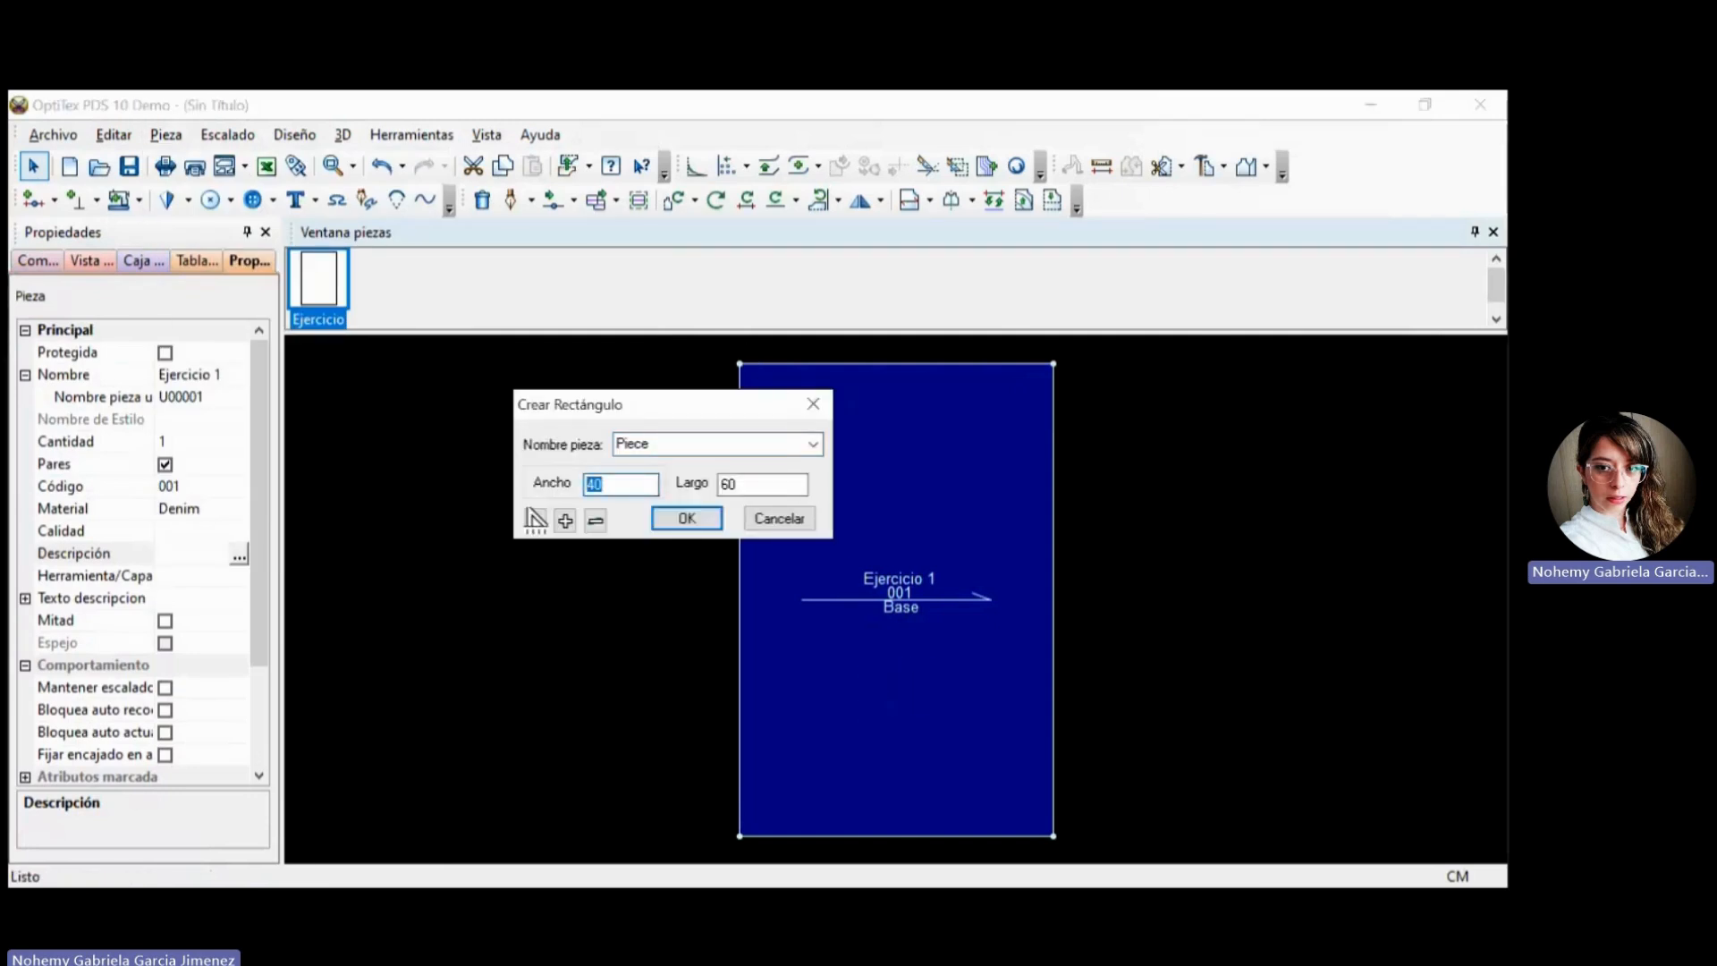
pyautogui.write('60')
pyautogui.press('Tab')
pyautogui.write('40')
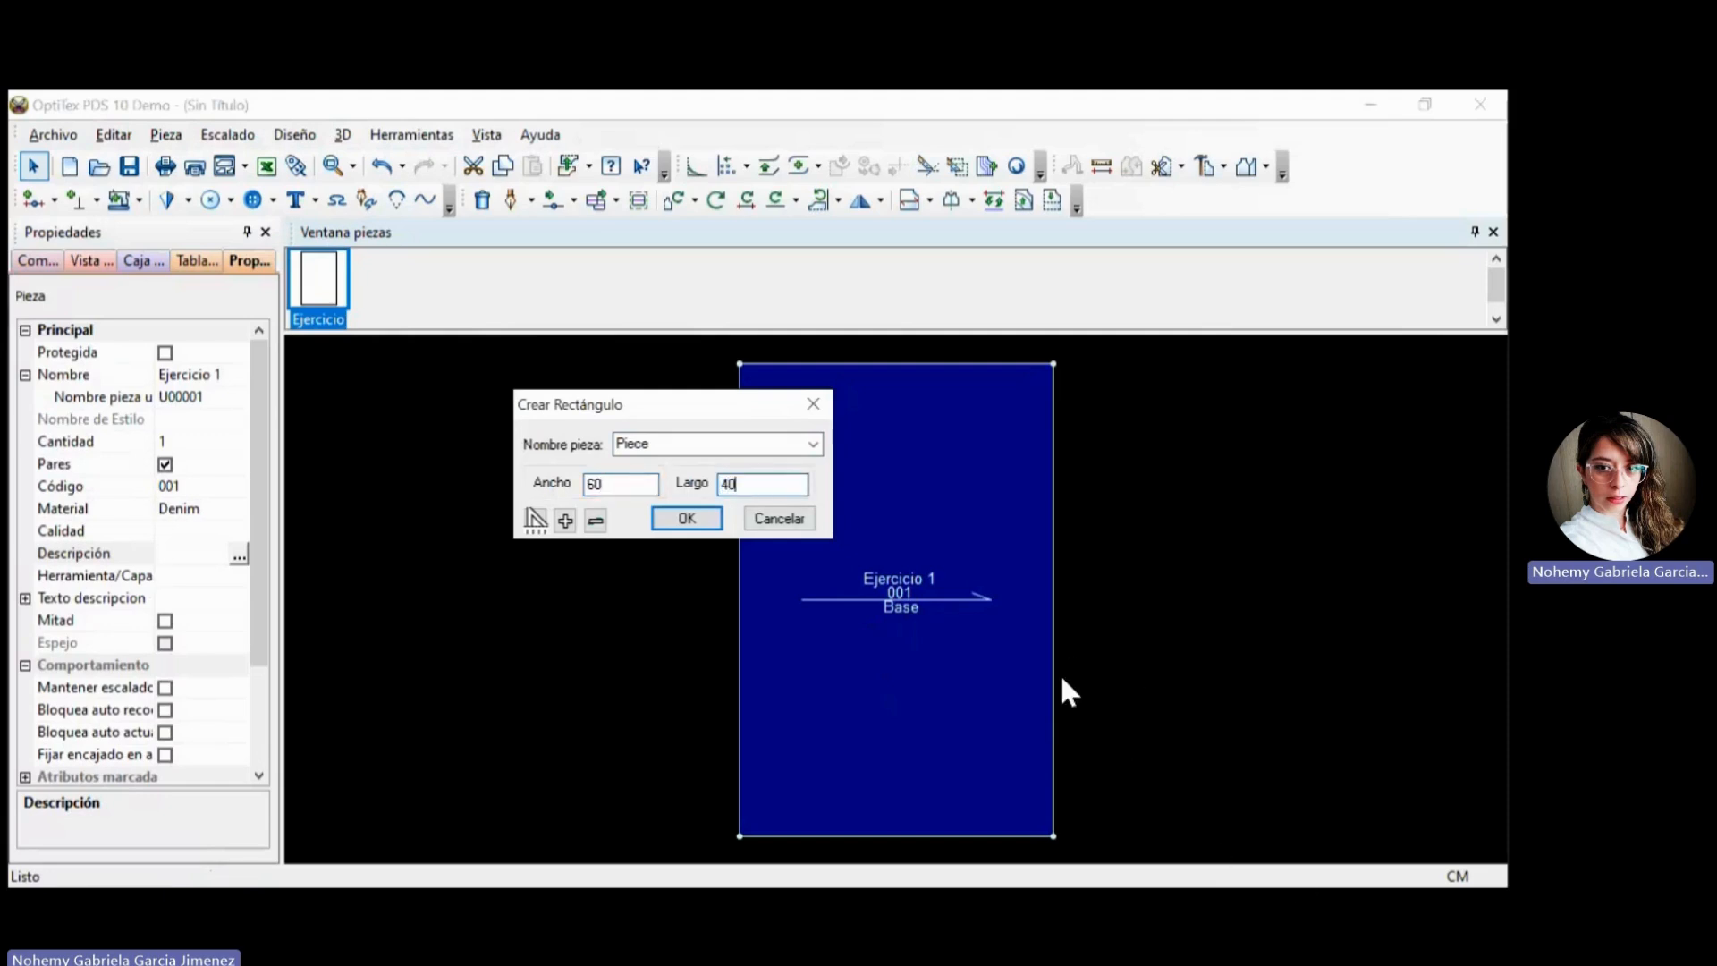
pyautogui.press('Return')
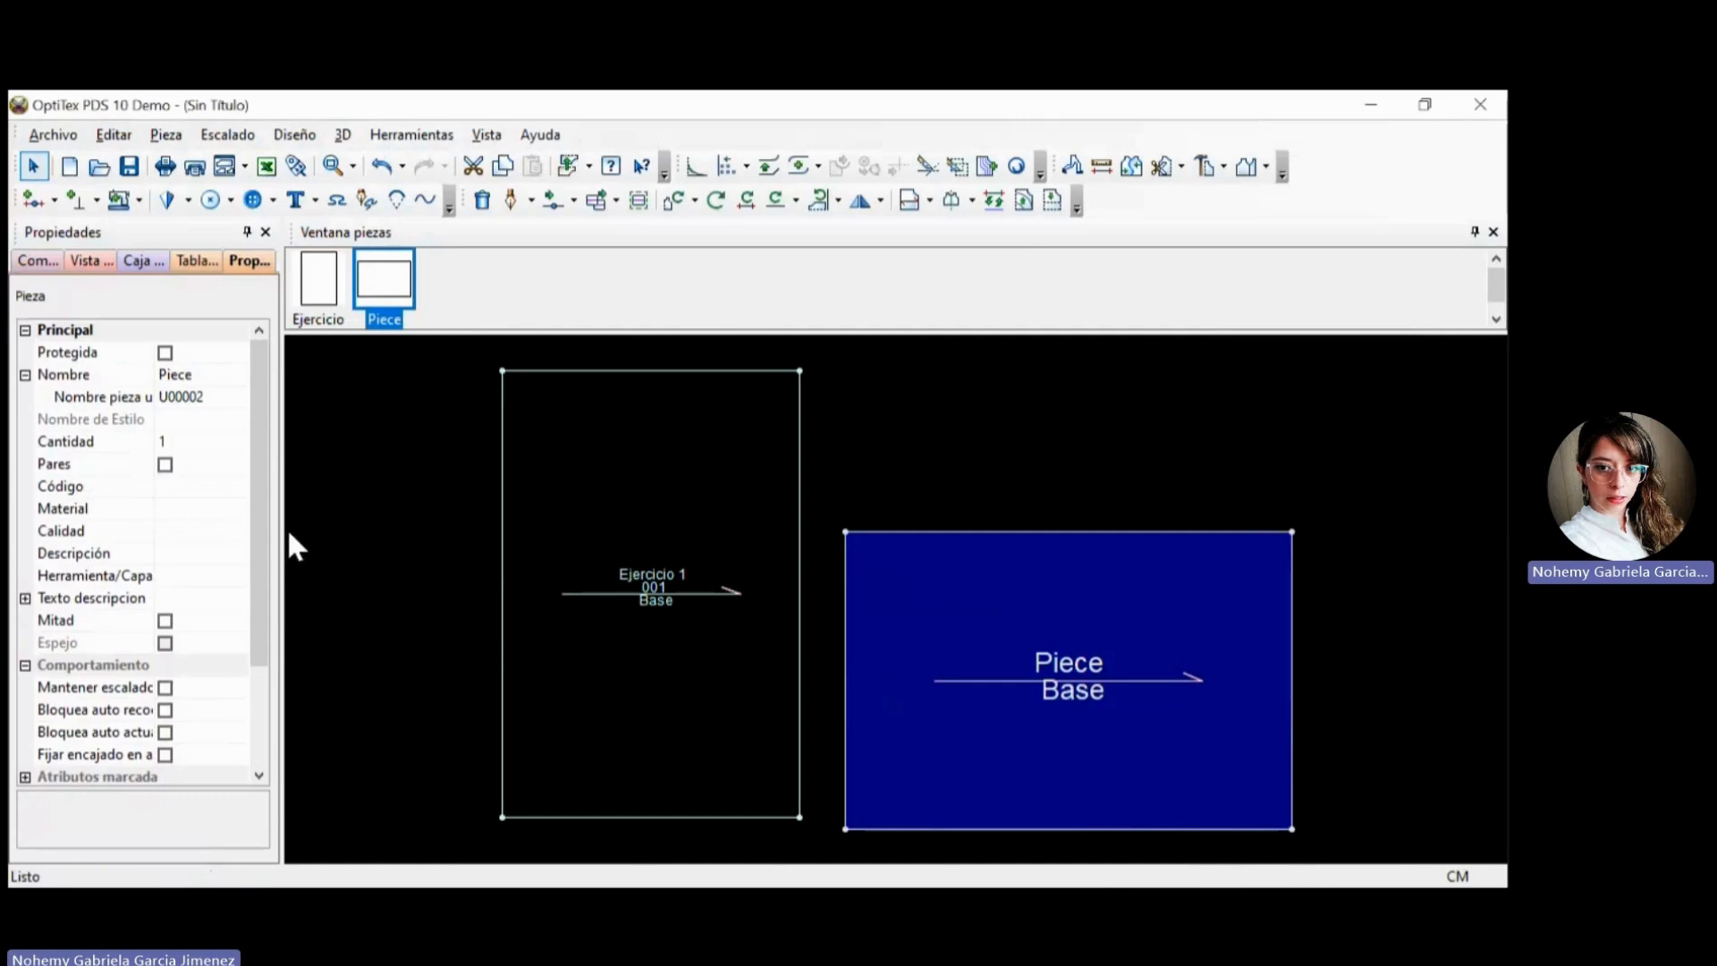
# Rename the new horizontal piece as Ejercicio 2.
pyautogui.click(215, 374)
pyautogui.moveTo(215, 375); pyautogui.dragTo(157, 374)
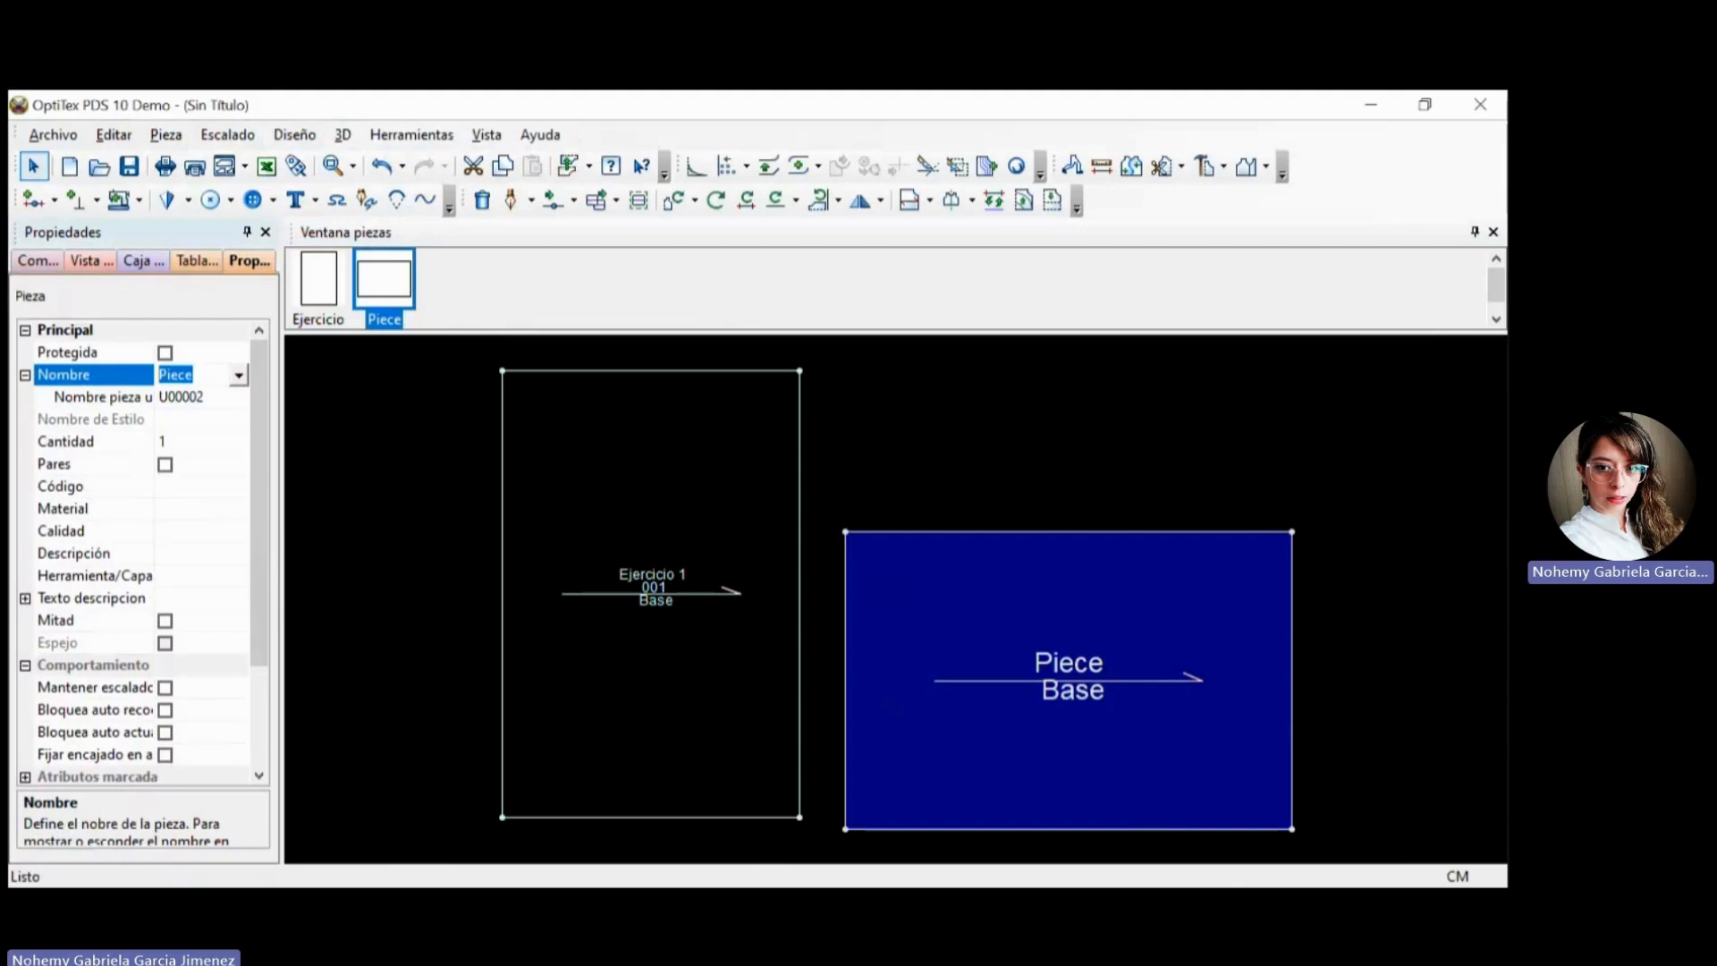
pyautogui.write('Ejercicio 2')
# Set the code (Código) of Ejercicio 2 to 002 and its material to DRIL.
pyautogui.click(179, 486)
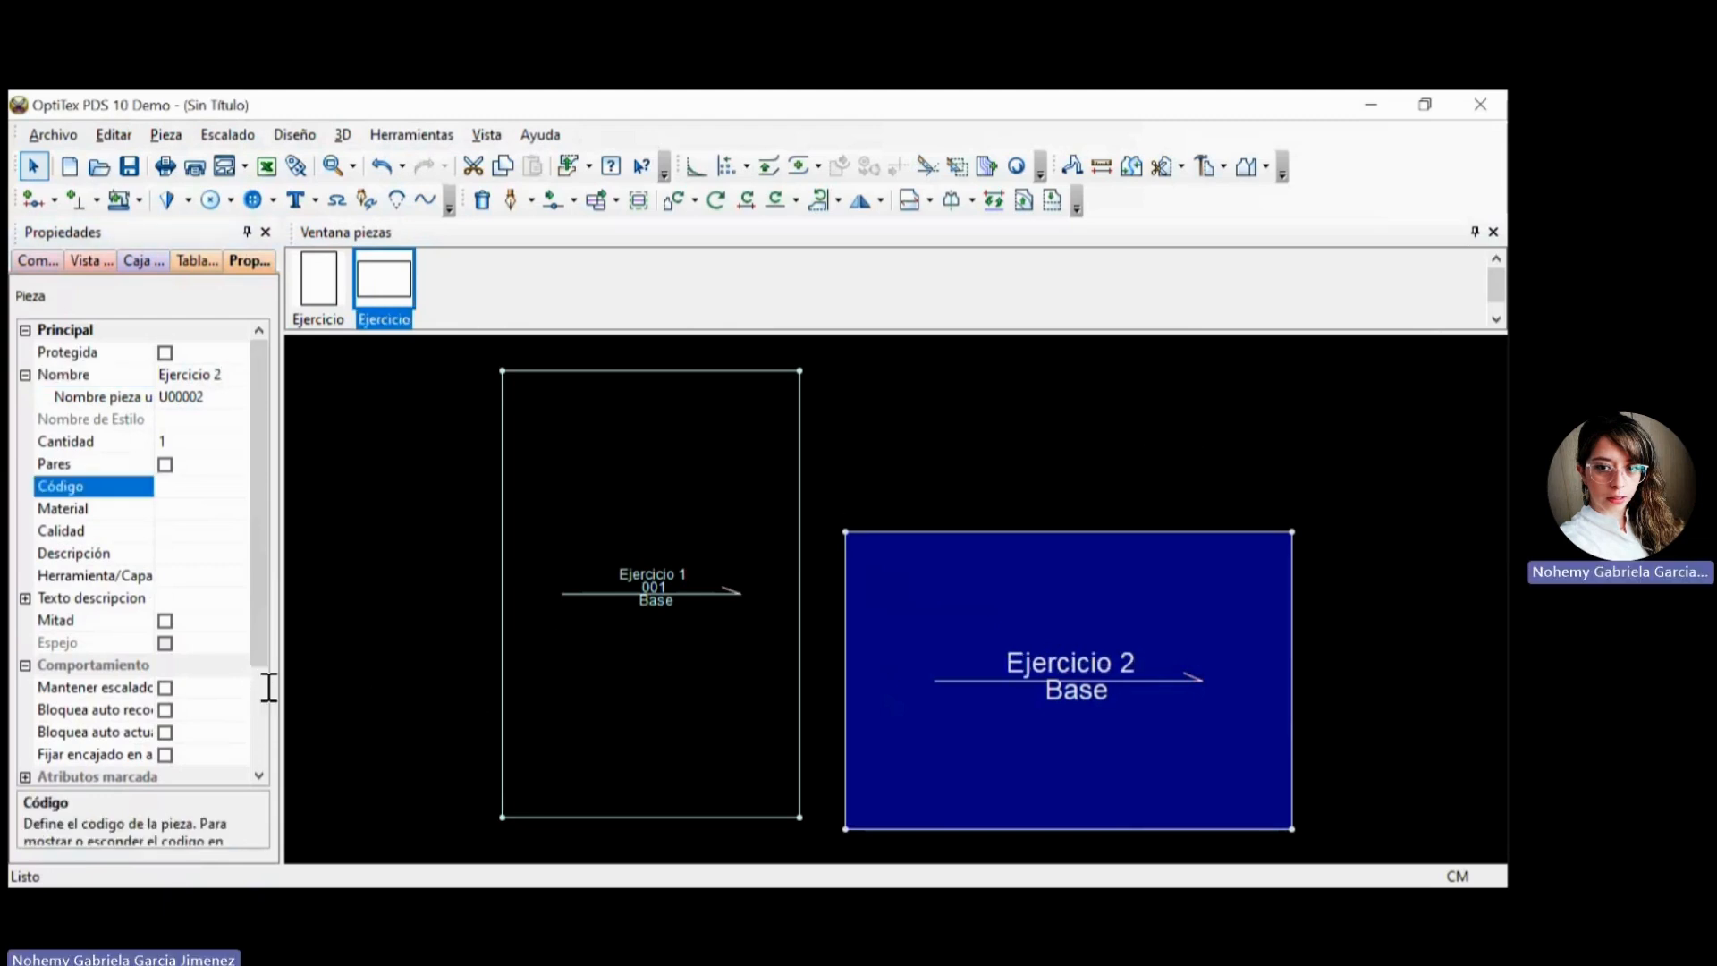
pyautogui.write('0')
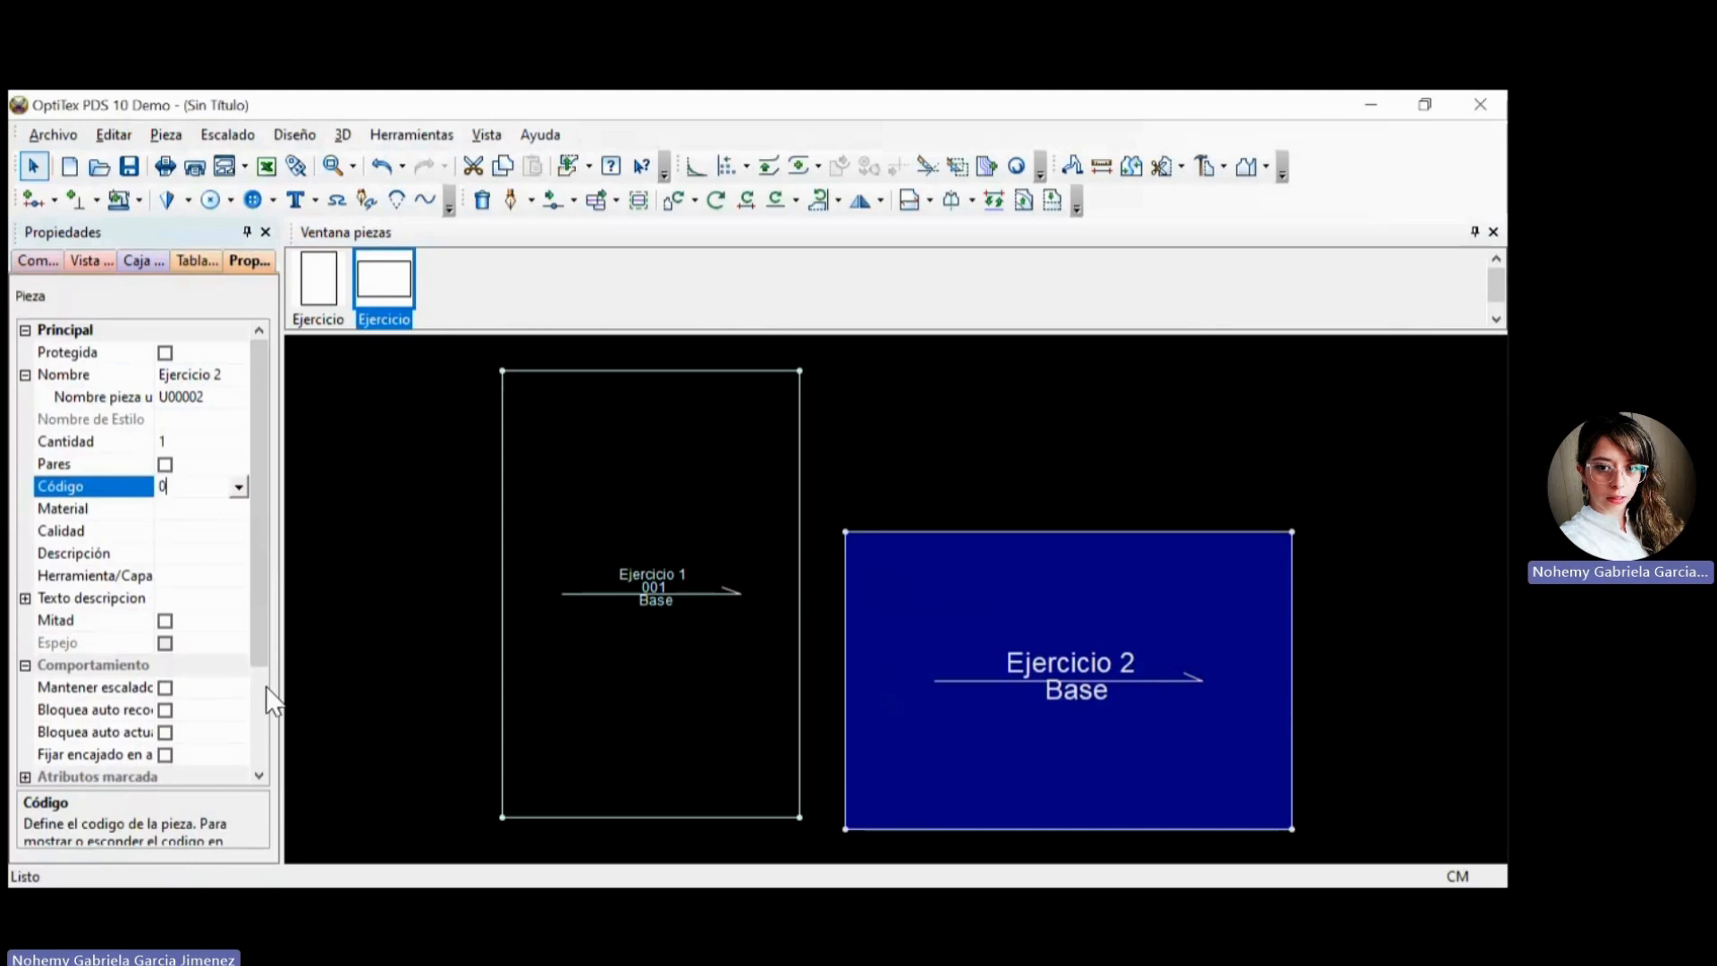
pyautogui.write('02')
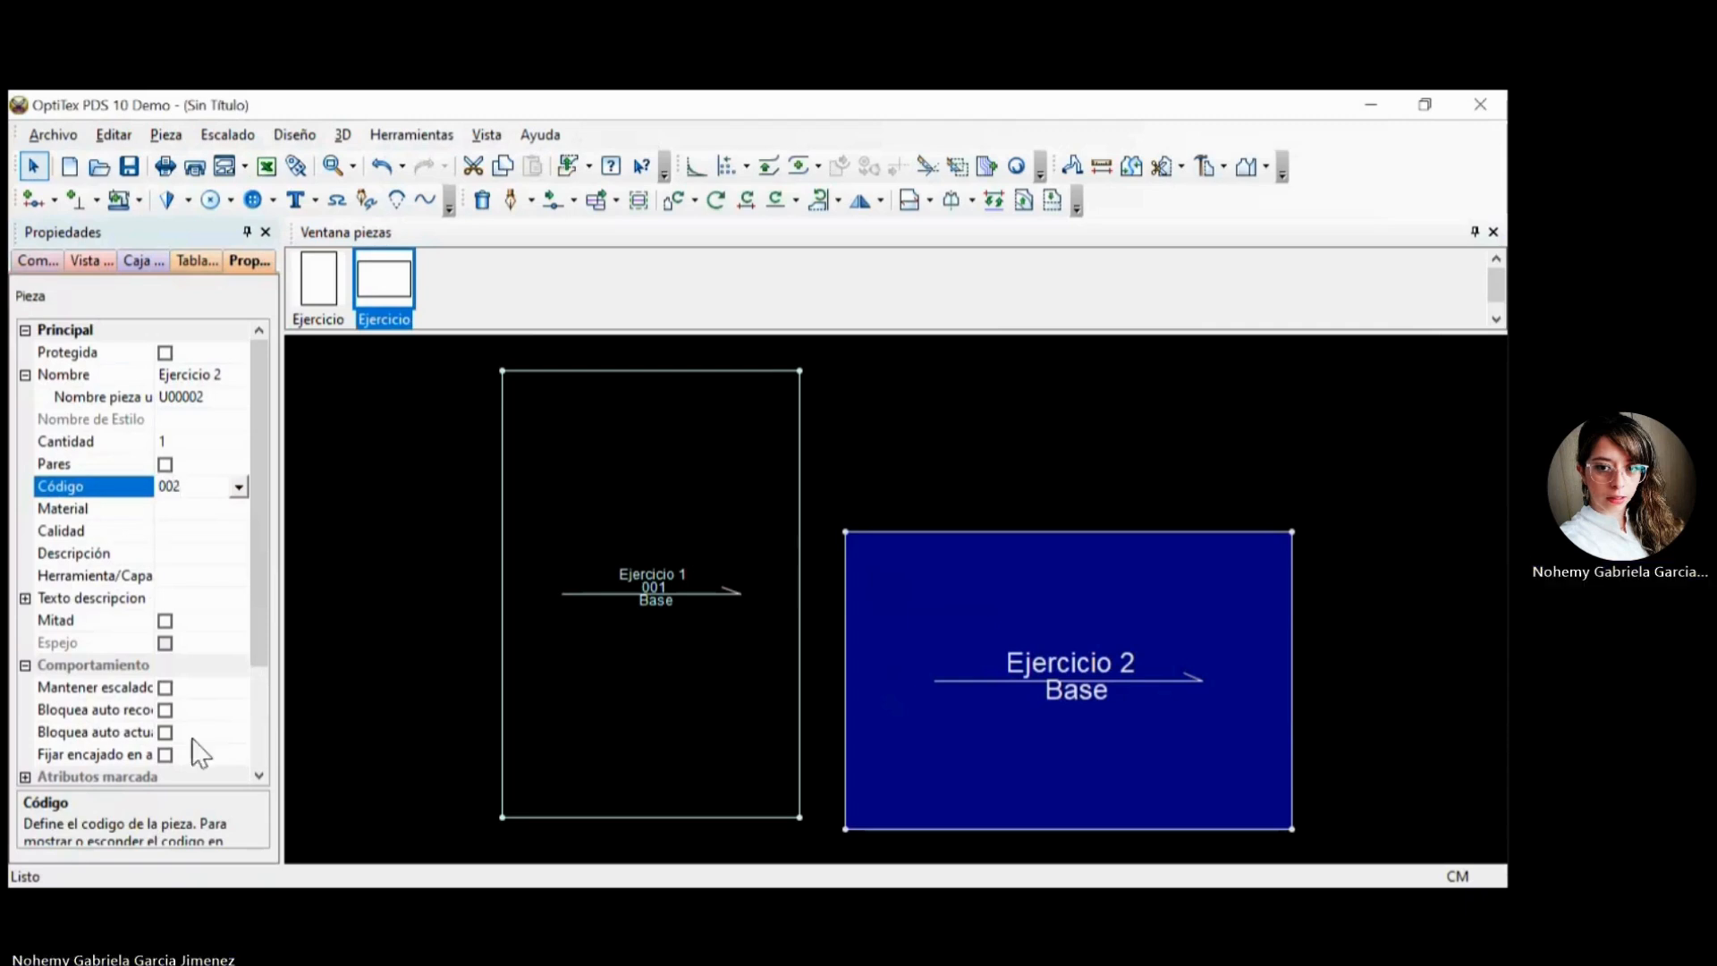
pyautogui.press('Return')
pyautogui.click(239, 509)
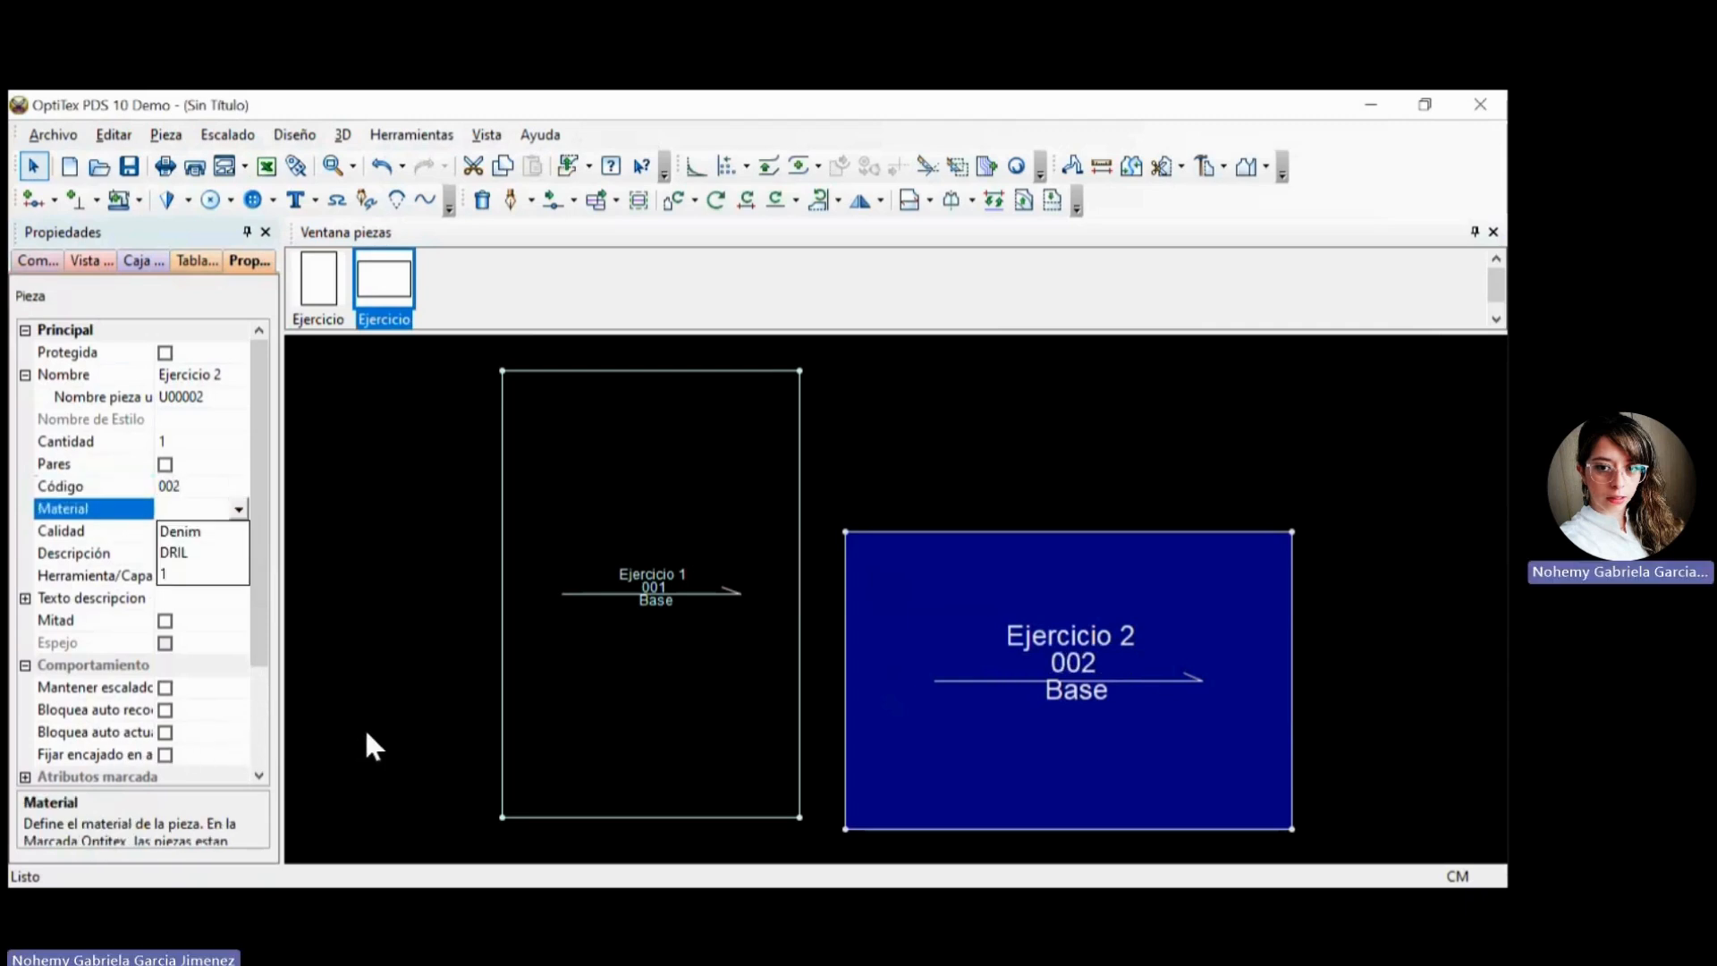
pyautogui.click(175, 553)
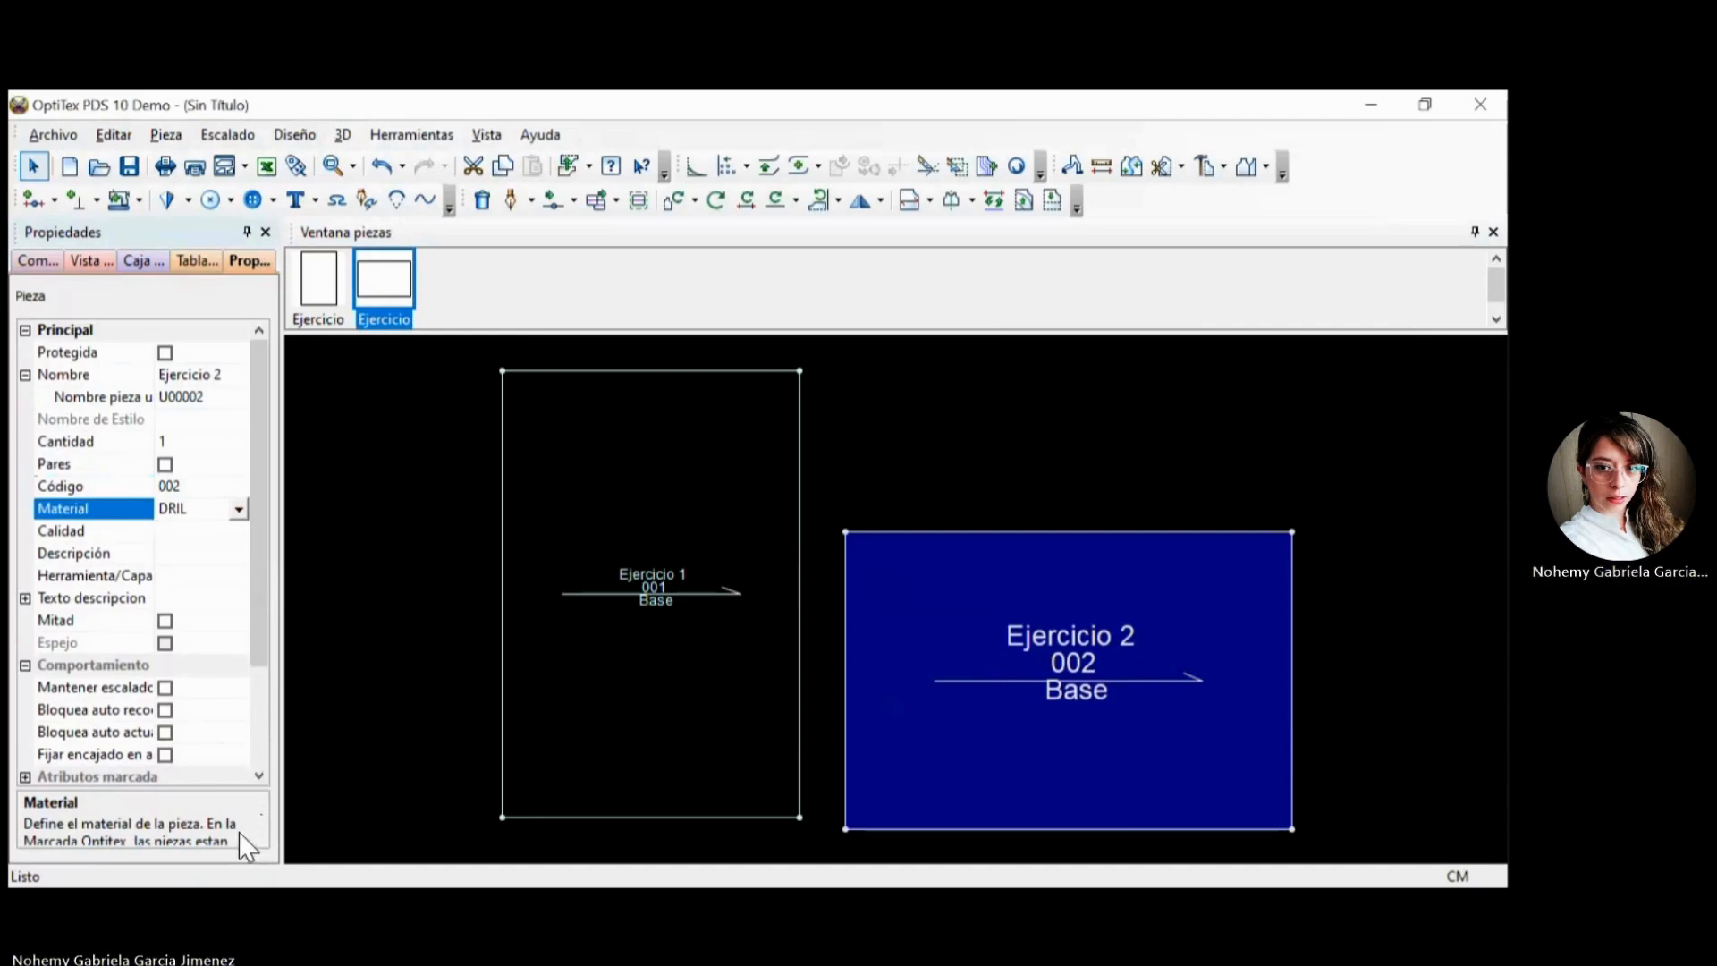
# Move the piece Ejercicio 2 slightly upward in the work area.
pyautogui.scroll(-2, 254, 766)
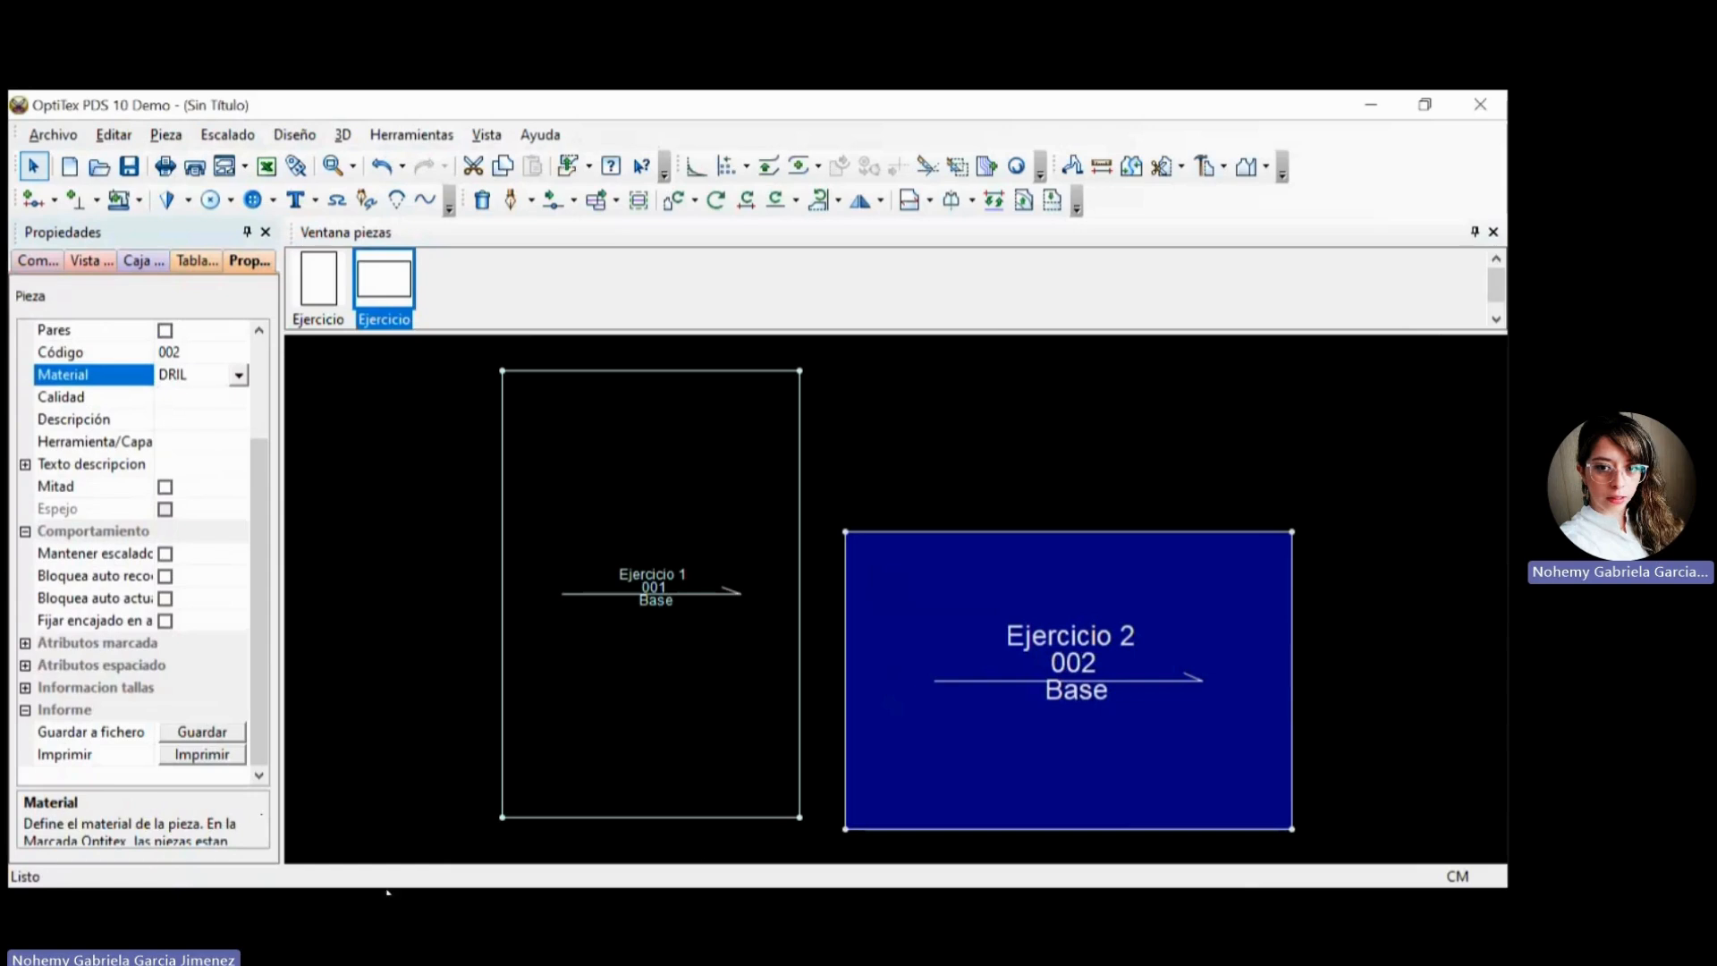
pyautogui.click(1425, 674)
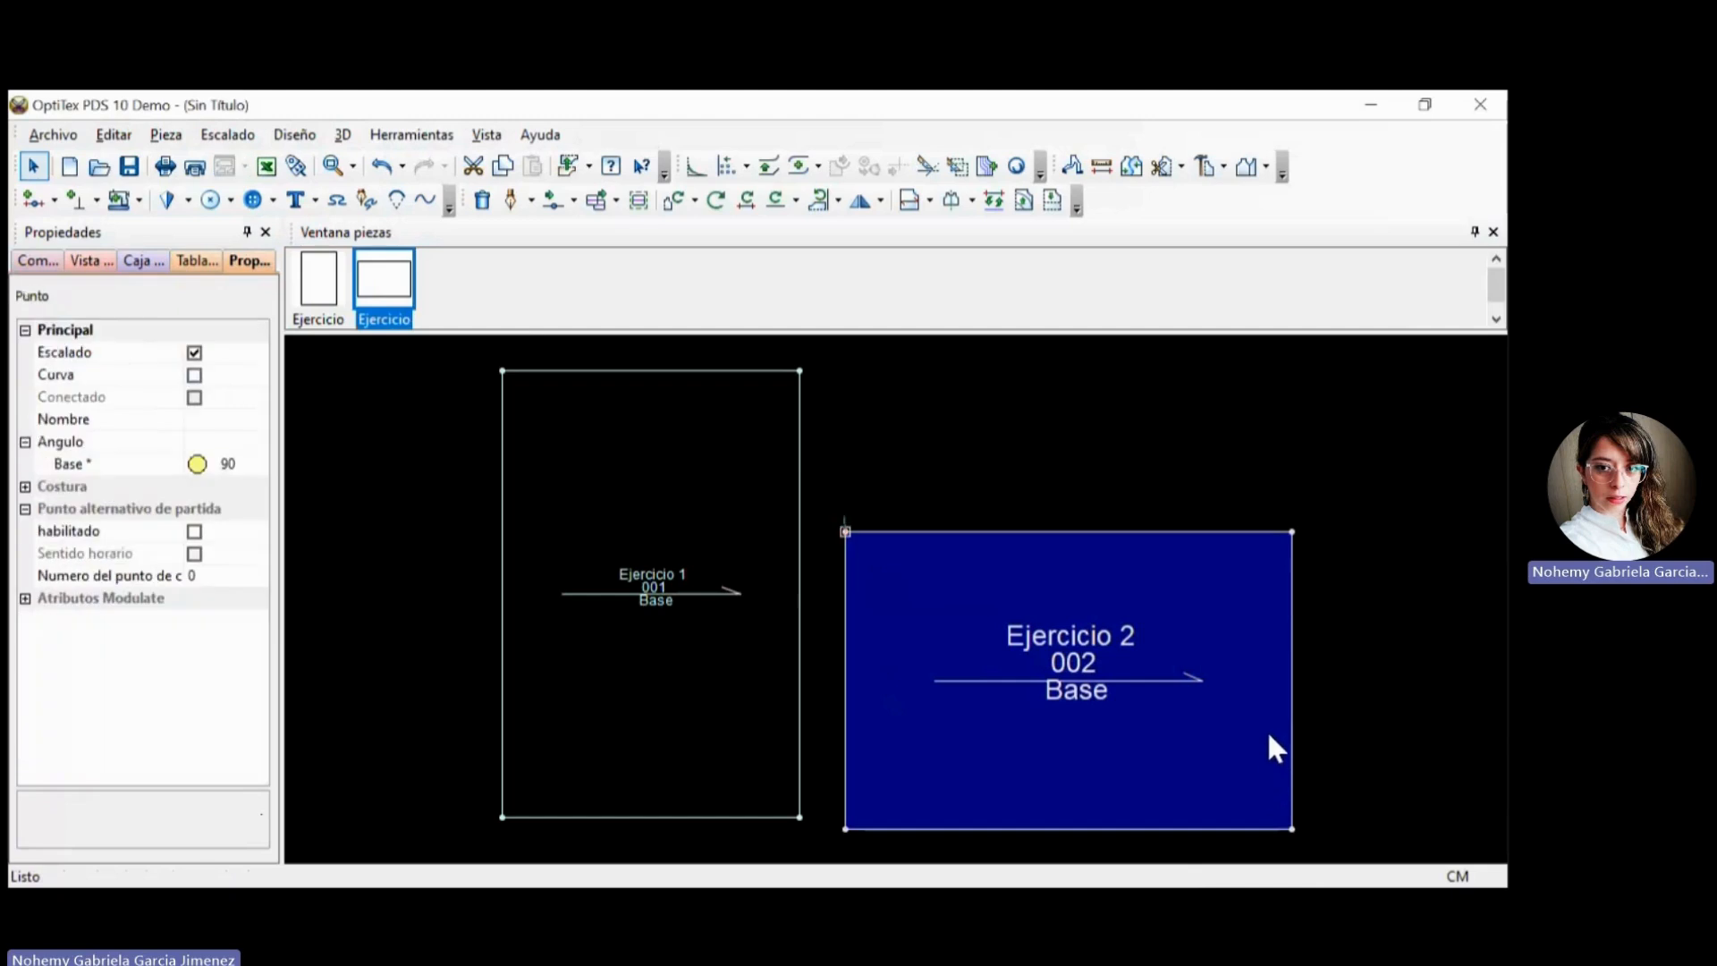
pyautogui.moveTo(1328, 759); pyautogui.dragTo(1326, 739)
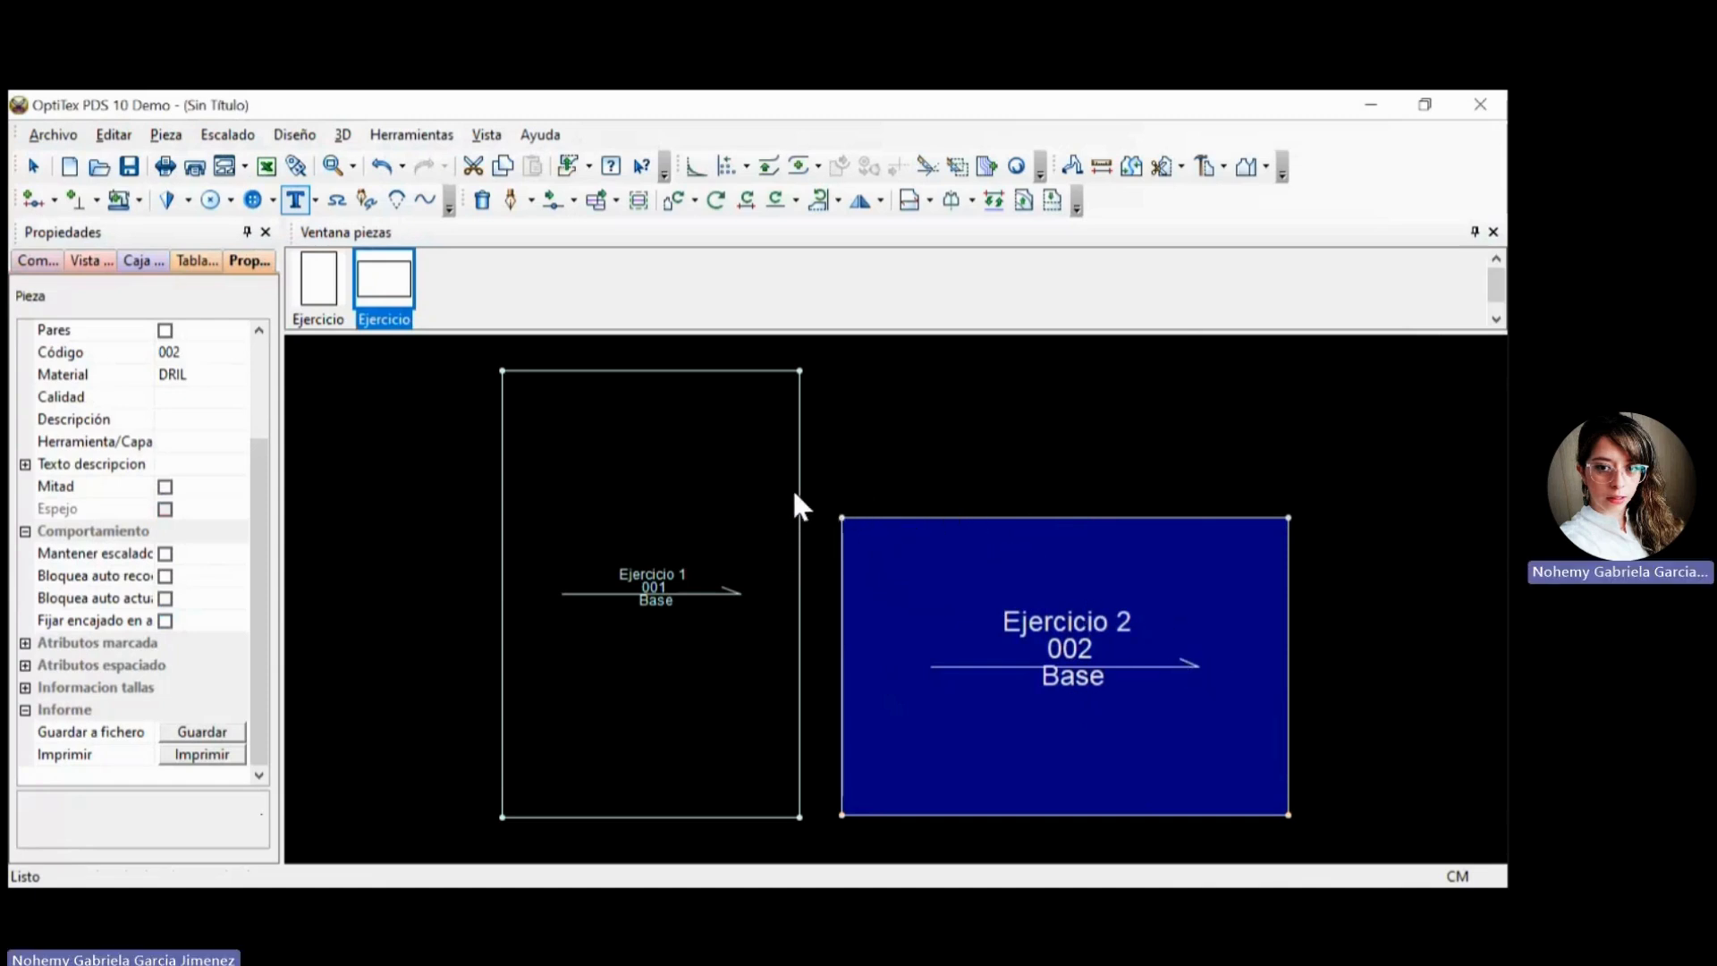
# Zoom in and out on the two rectangular pieces and pan the work area horizontally and vertically.
pyautogui.scroll(-3, 792, 486)
pyautogui.scroll(1, 1332, 863)
pyautogui.scroll(3, 1332, 849)
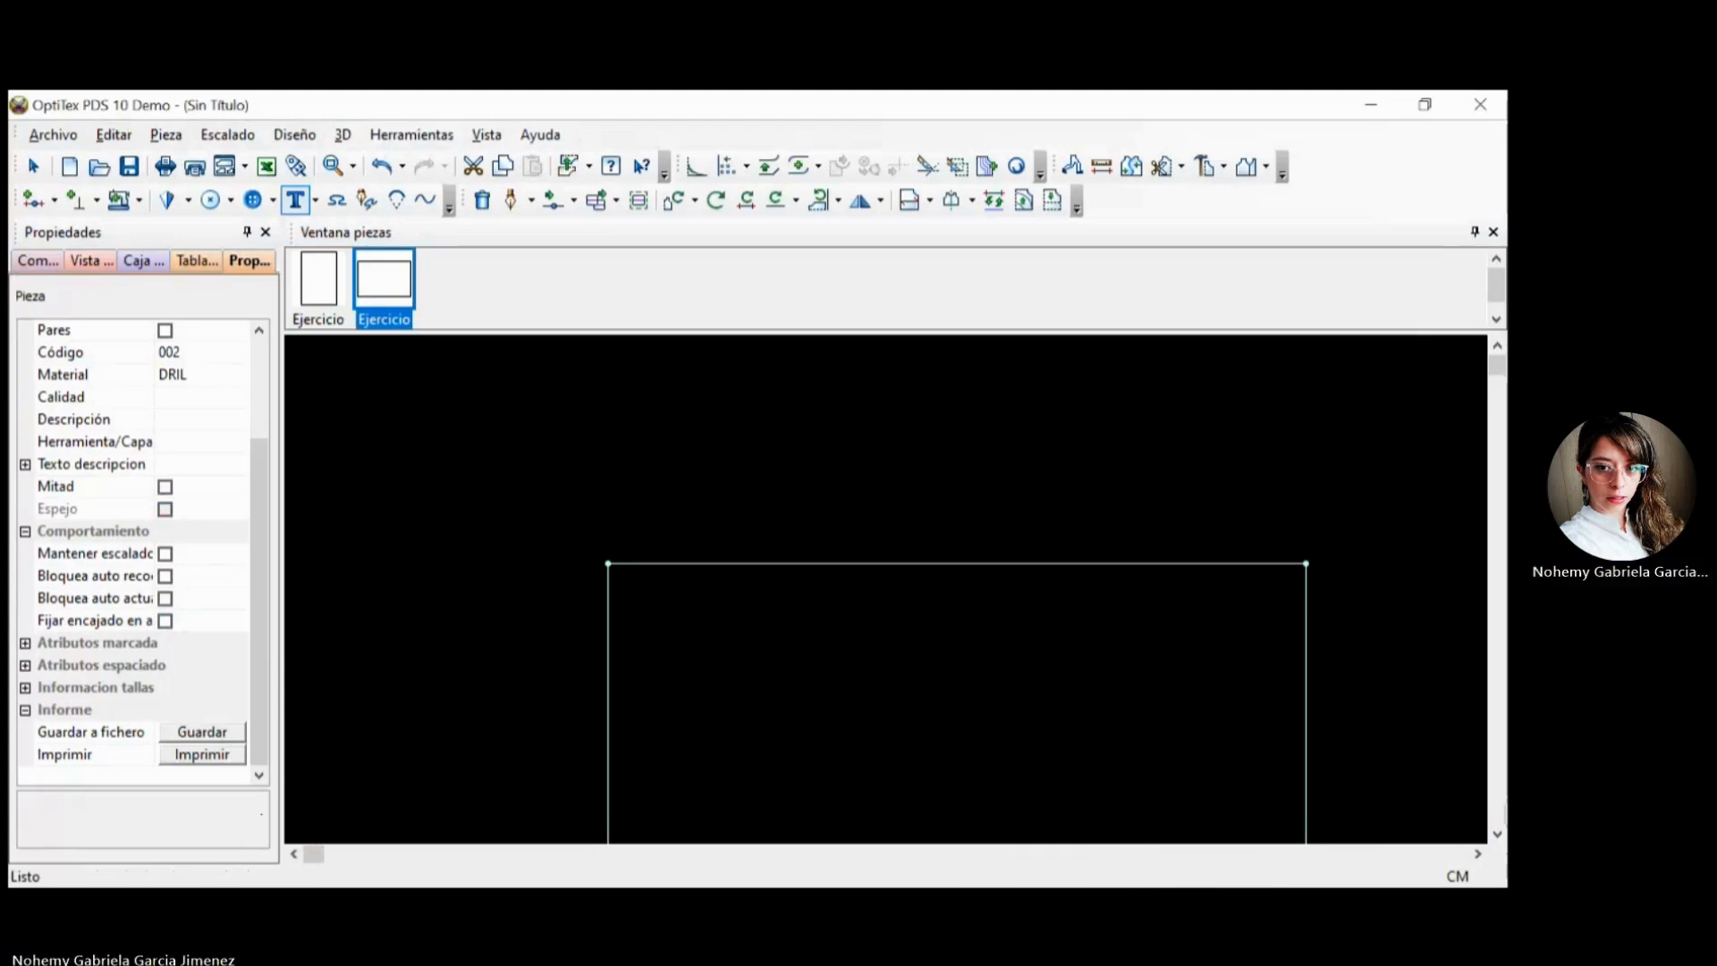
pyautogui.moveTo(313, 854); pyautogui.dragTo(691, 854)
pyautogui.scroll(5, 1334, 845)
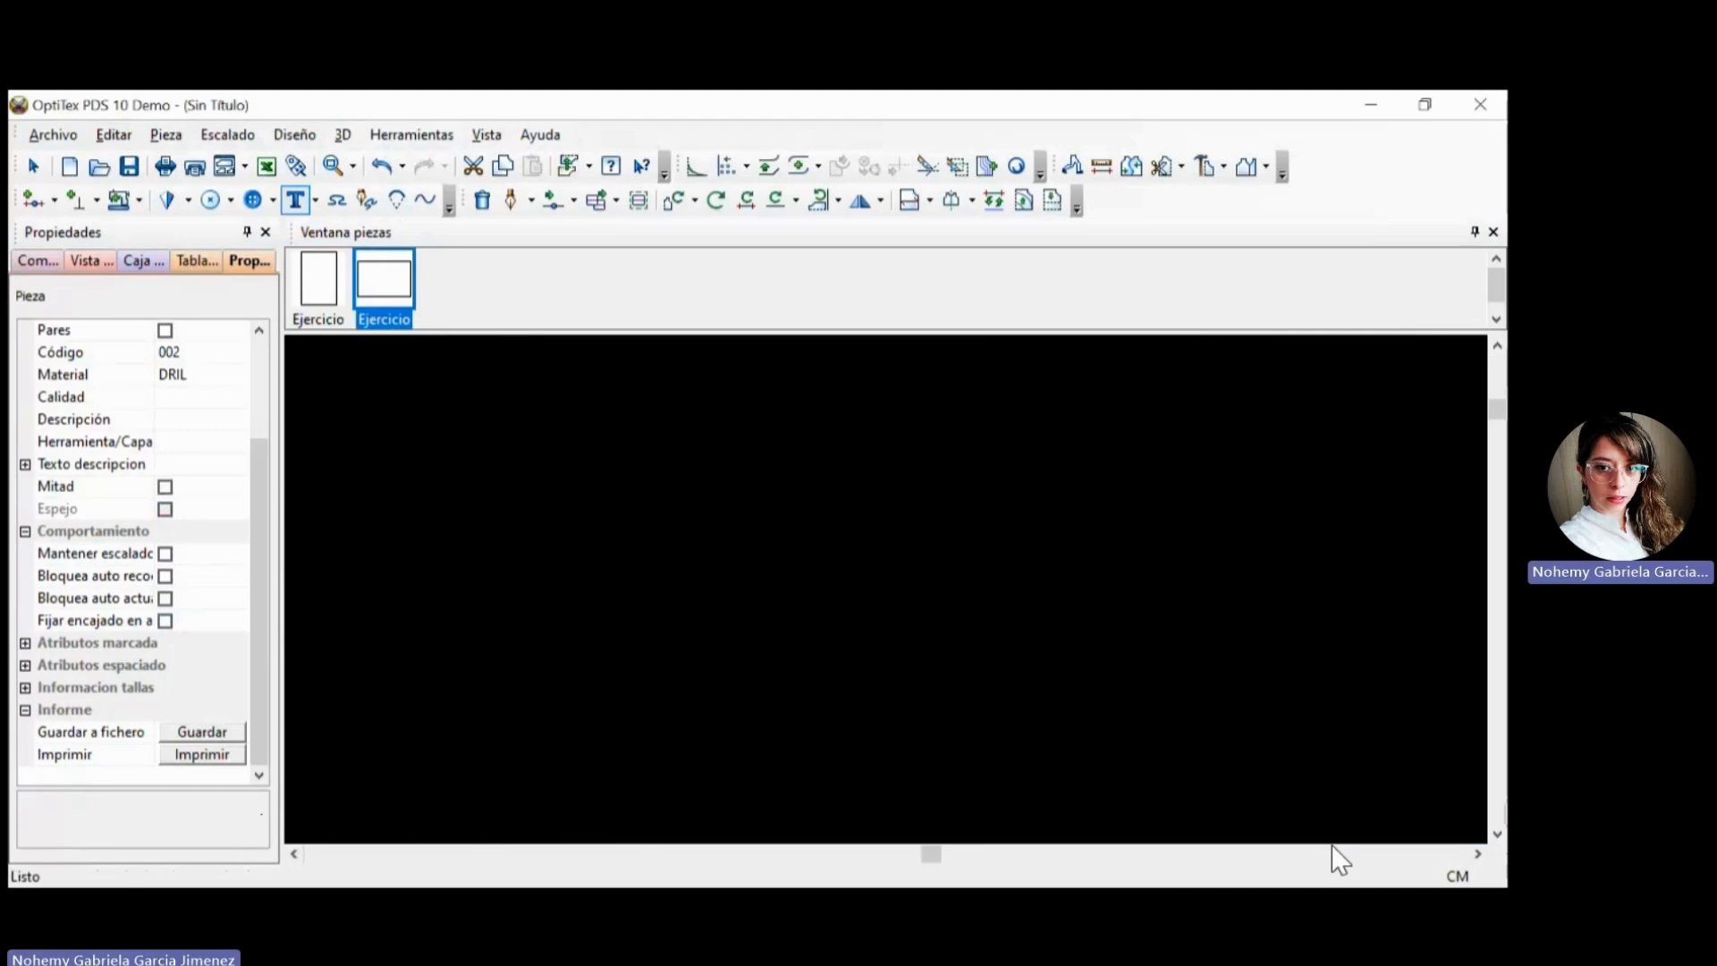
pyautogui.scroll(-6, 1334, 844)
pyautogui.scroll(-4, 1341, 856)
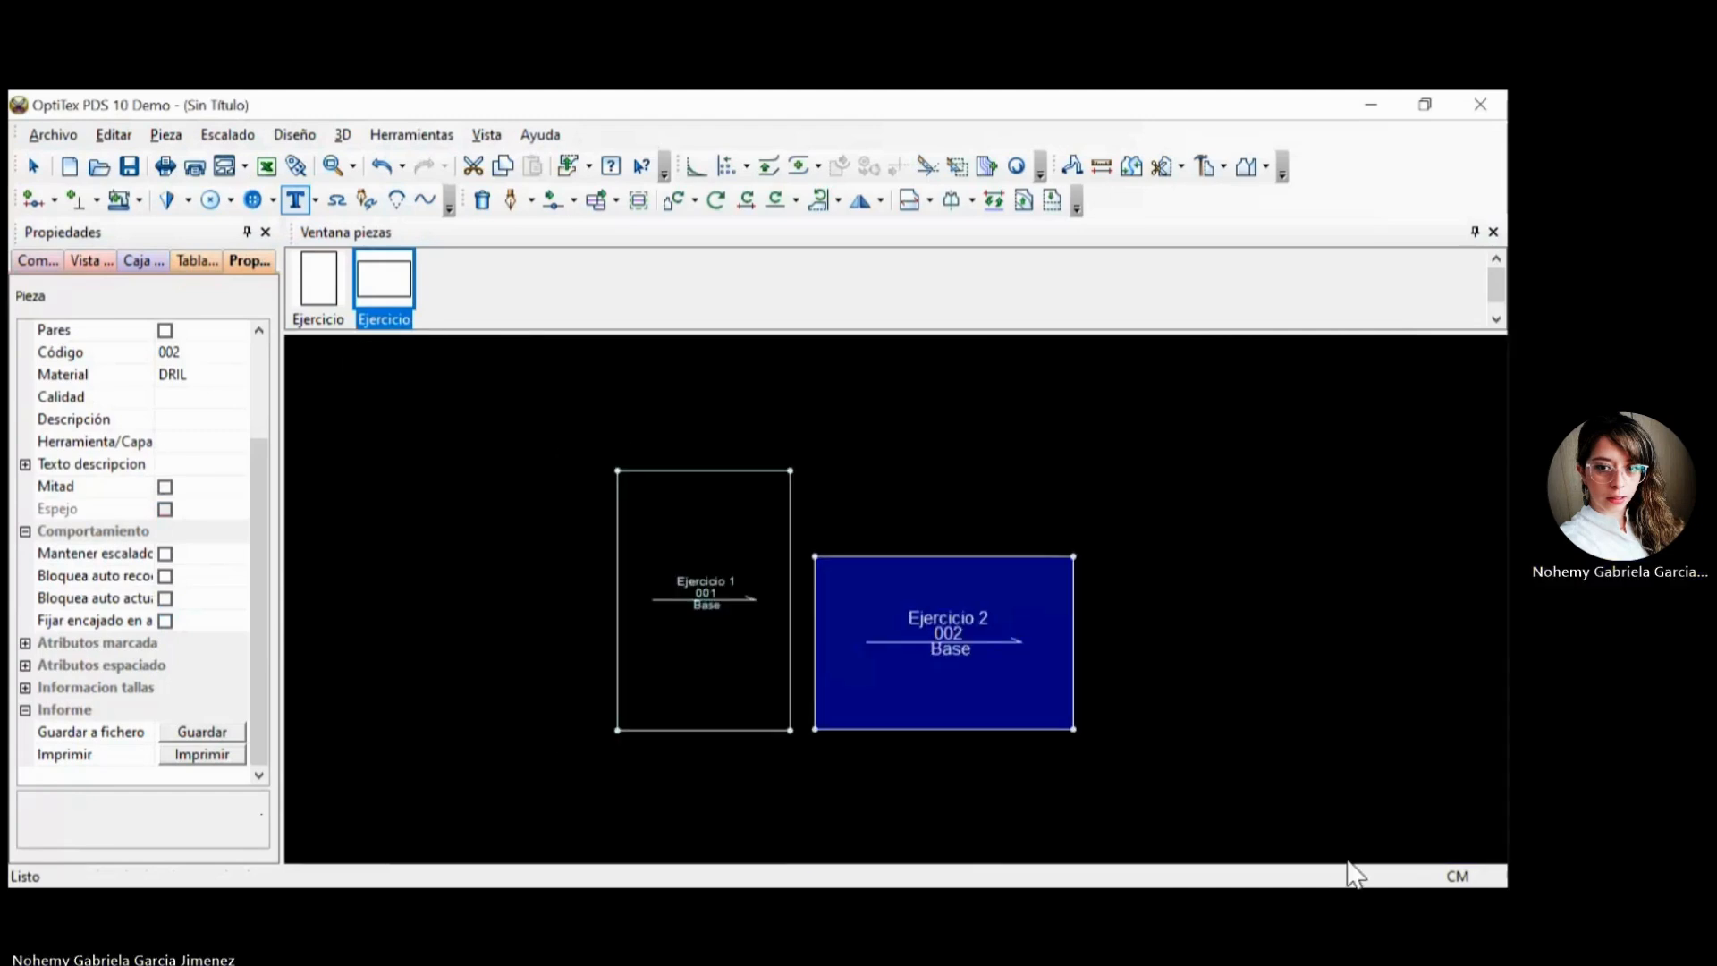
pyautogui.scroll(3, 1349, 863)
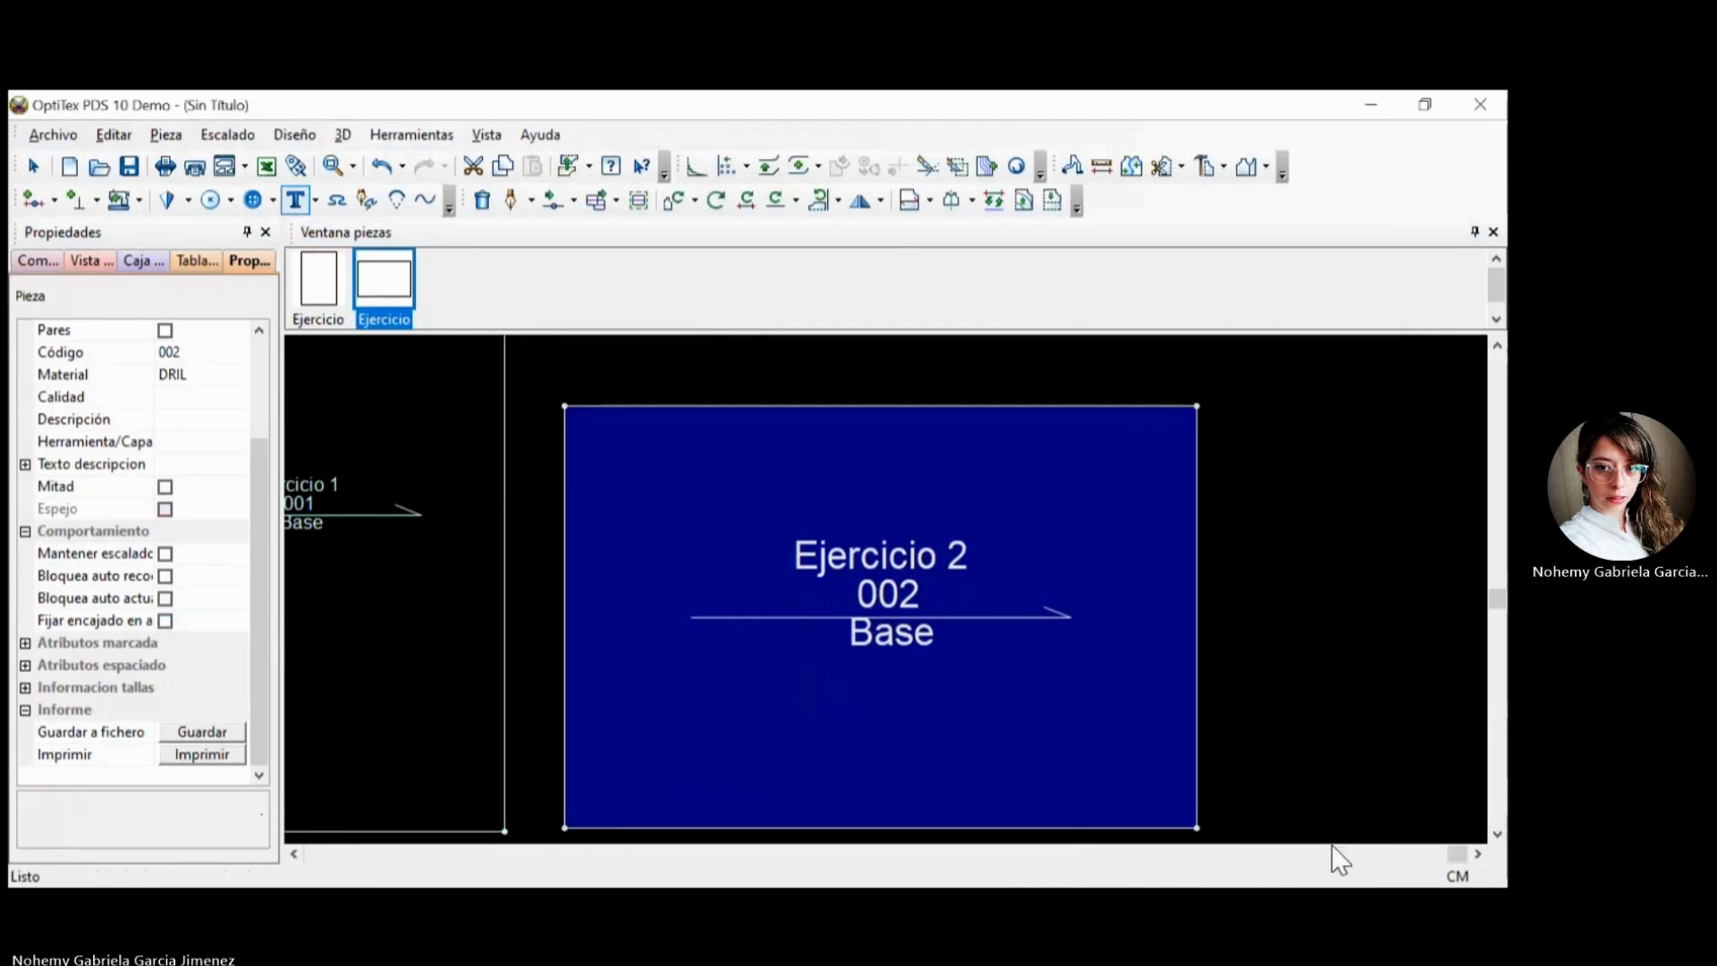
pyautogui.scroll(1, 1330, 856)
pyautogui.scroll(-1, 1339, 858)
pyautogui.scroll(1, 1332, 863)
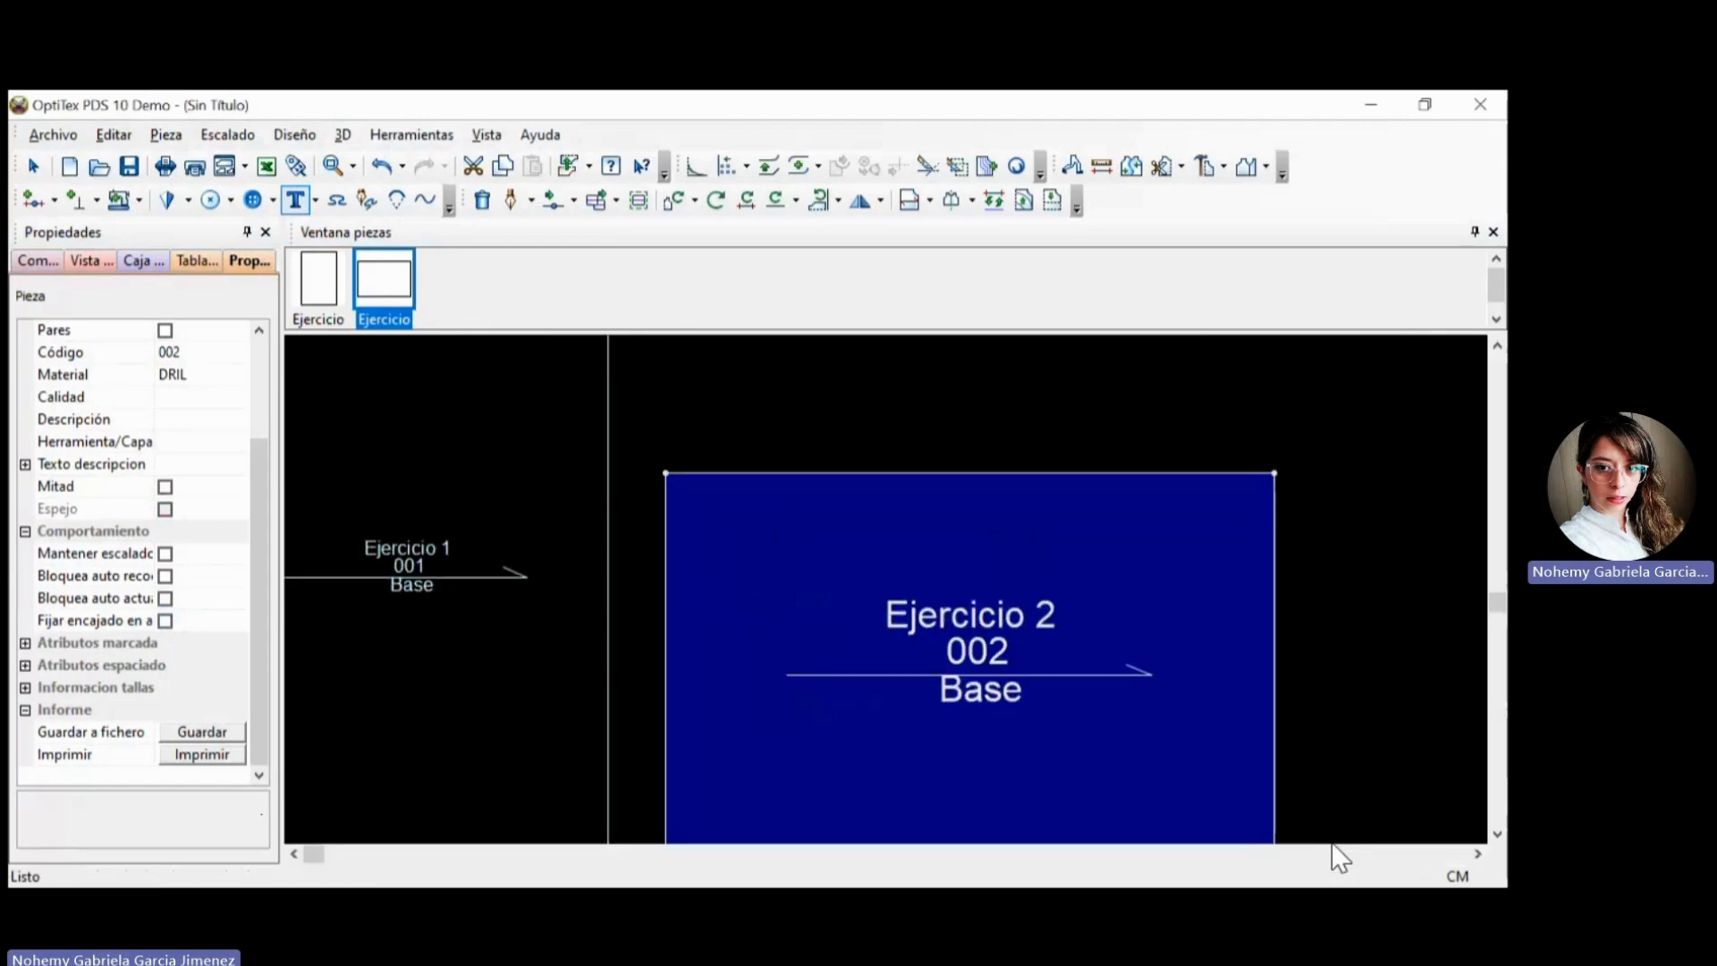
pyautogui.click(1497, 835)
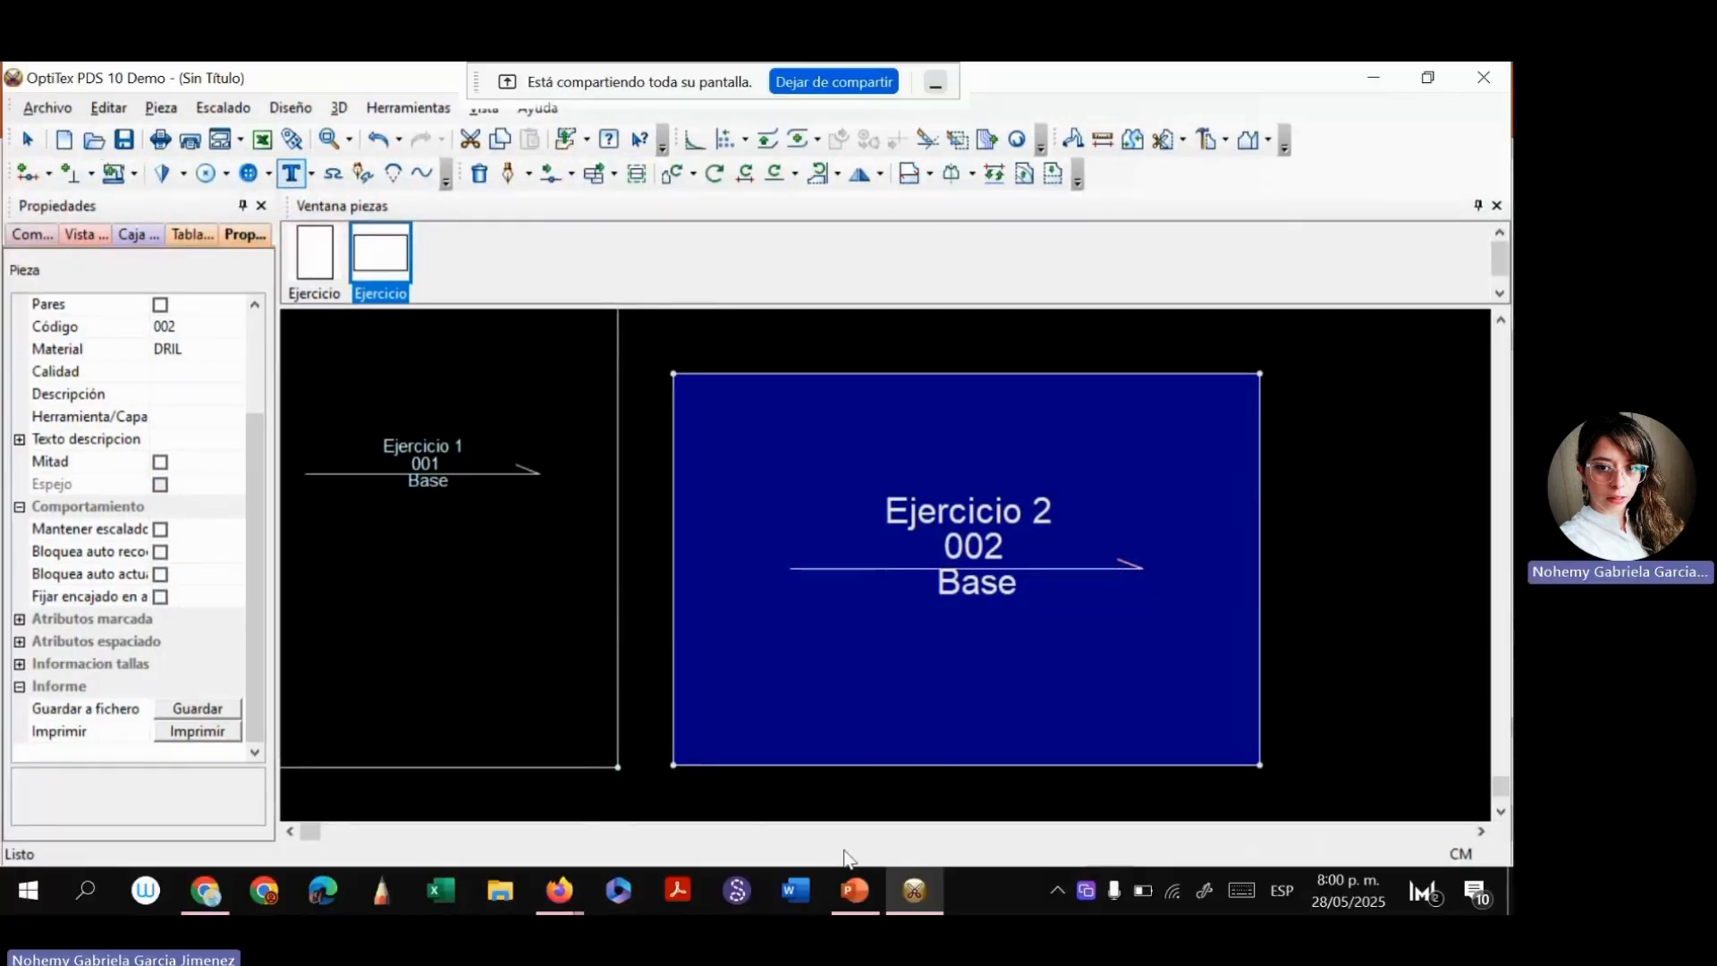
# Switch to PowerPoint to view the slide about the mouse scroll wheel, and return to OptiTex PDS.
pyautogui.click(855, 890)
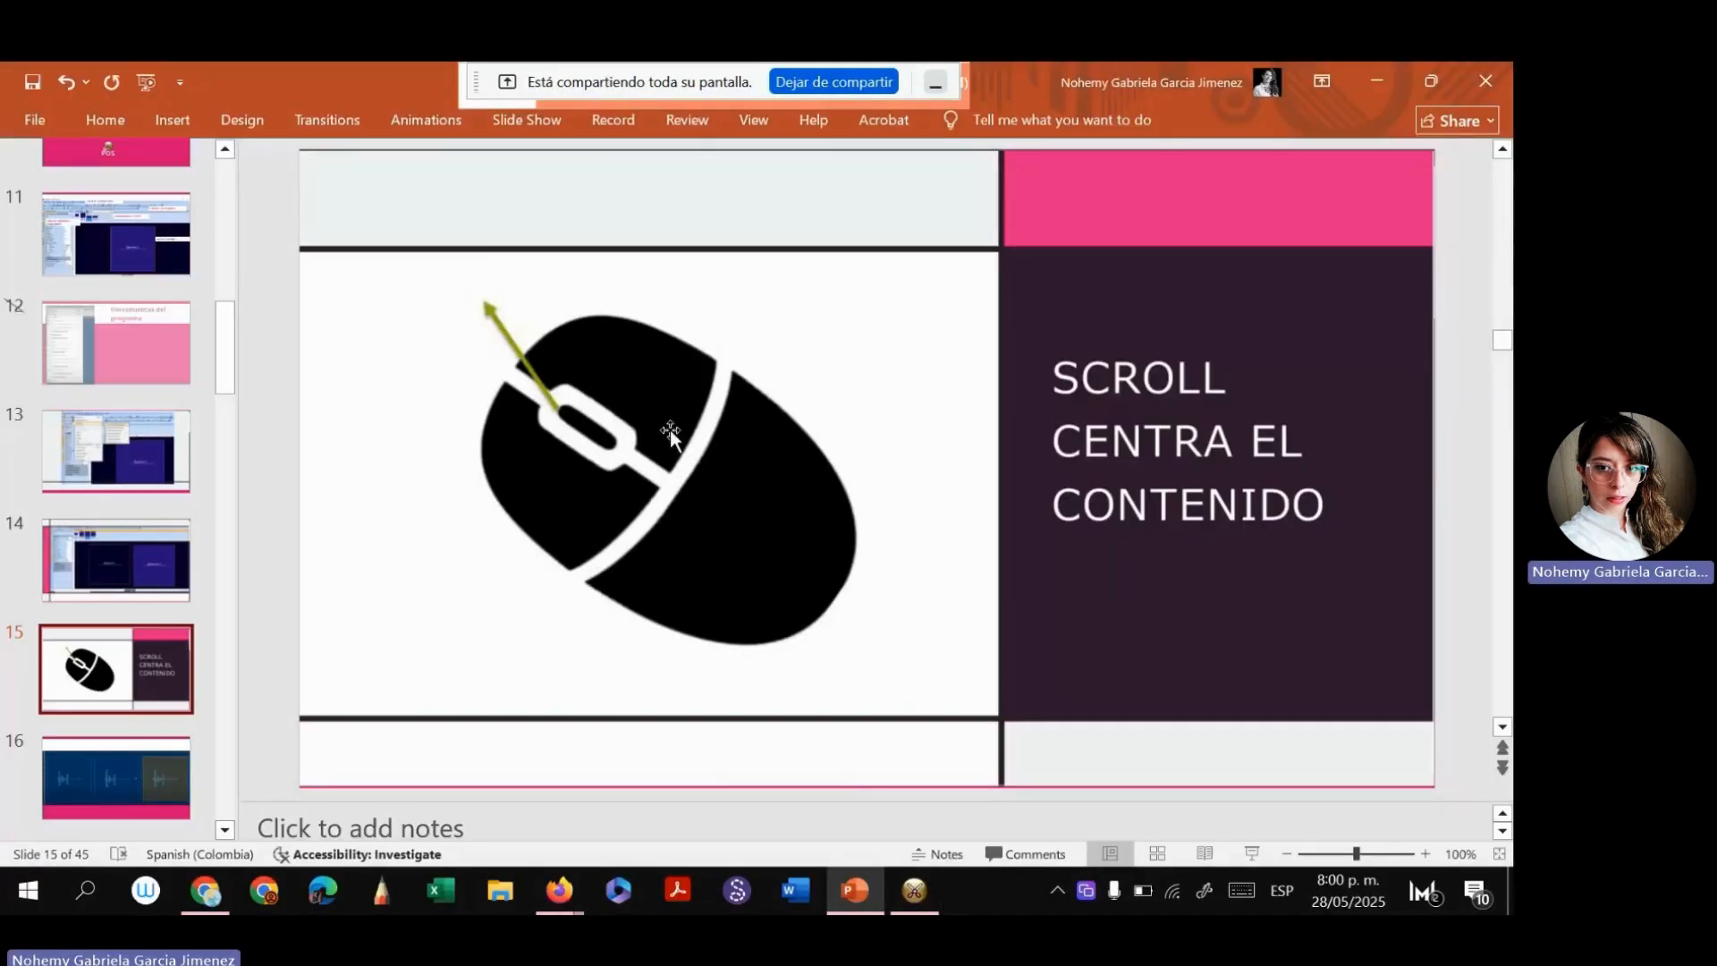
pyautogui.click(914, 889)
# Zoom around Ejercicio 2, pan across to Ejercicio 1, and bring both pieces back into full view.
pyautogui.scroll(-5, 886, 566)
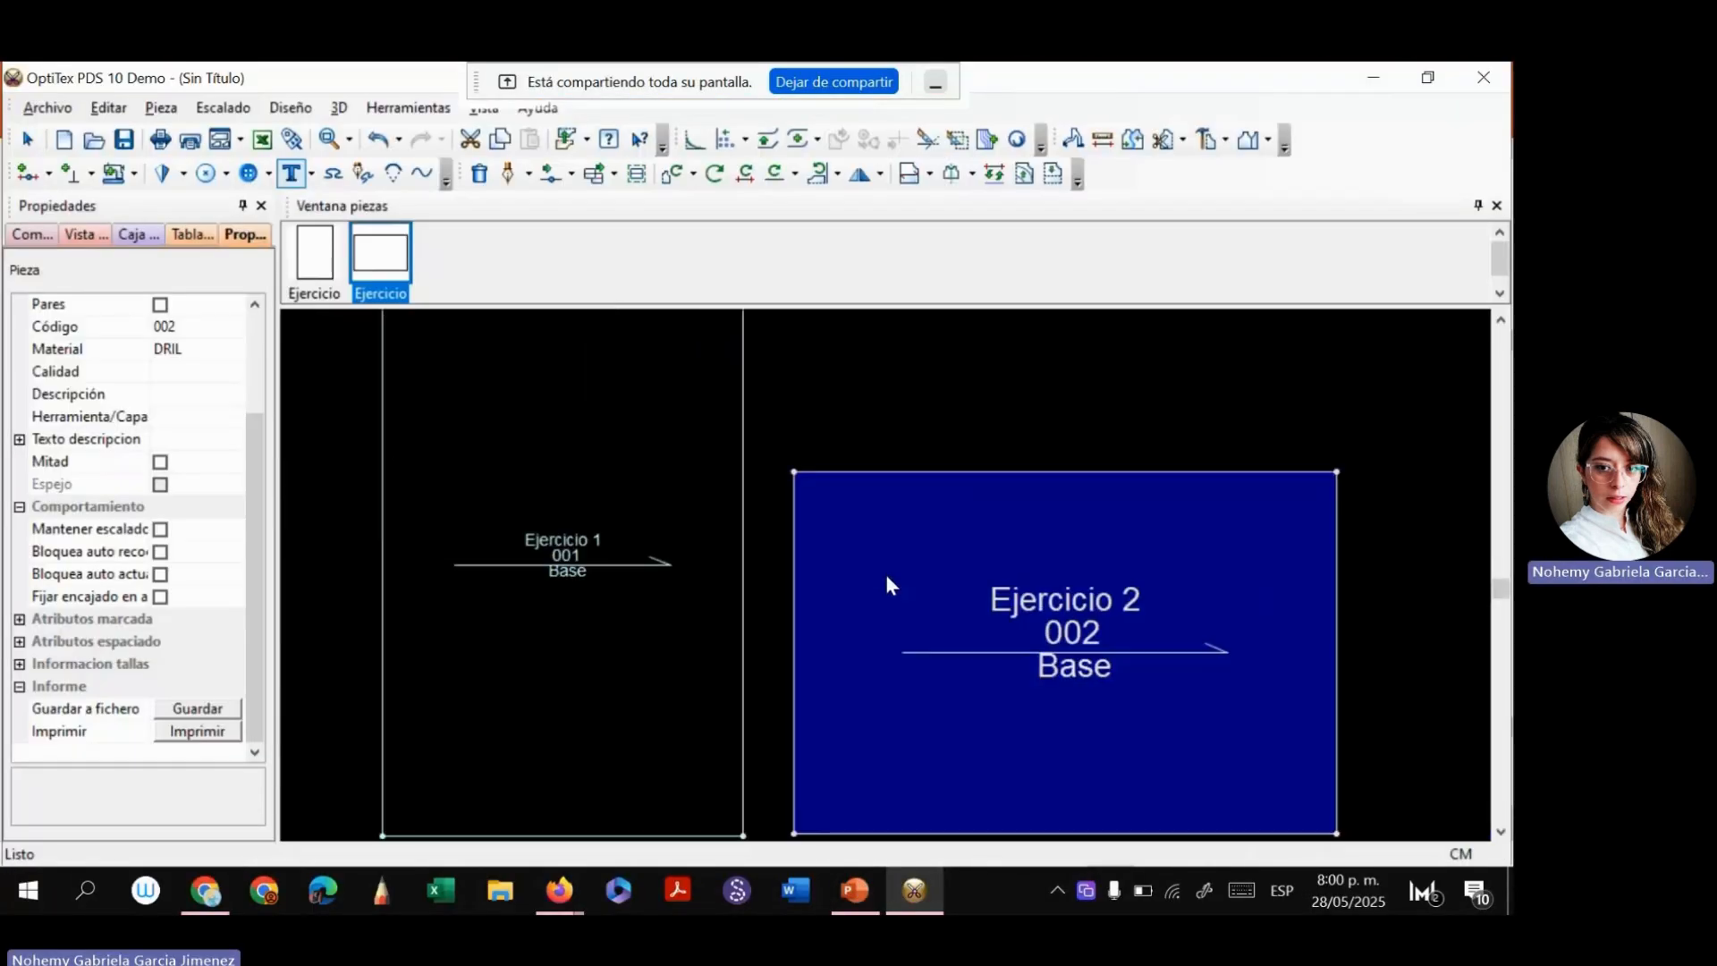
pyautogui.scroll(2, 897, 579)
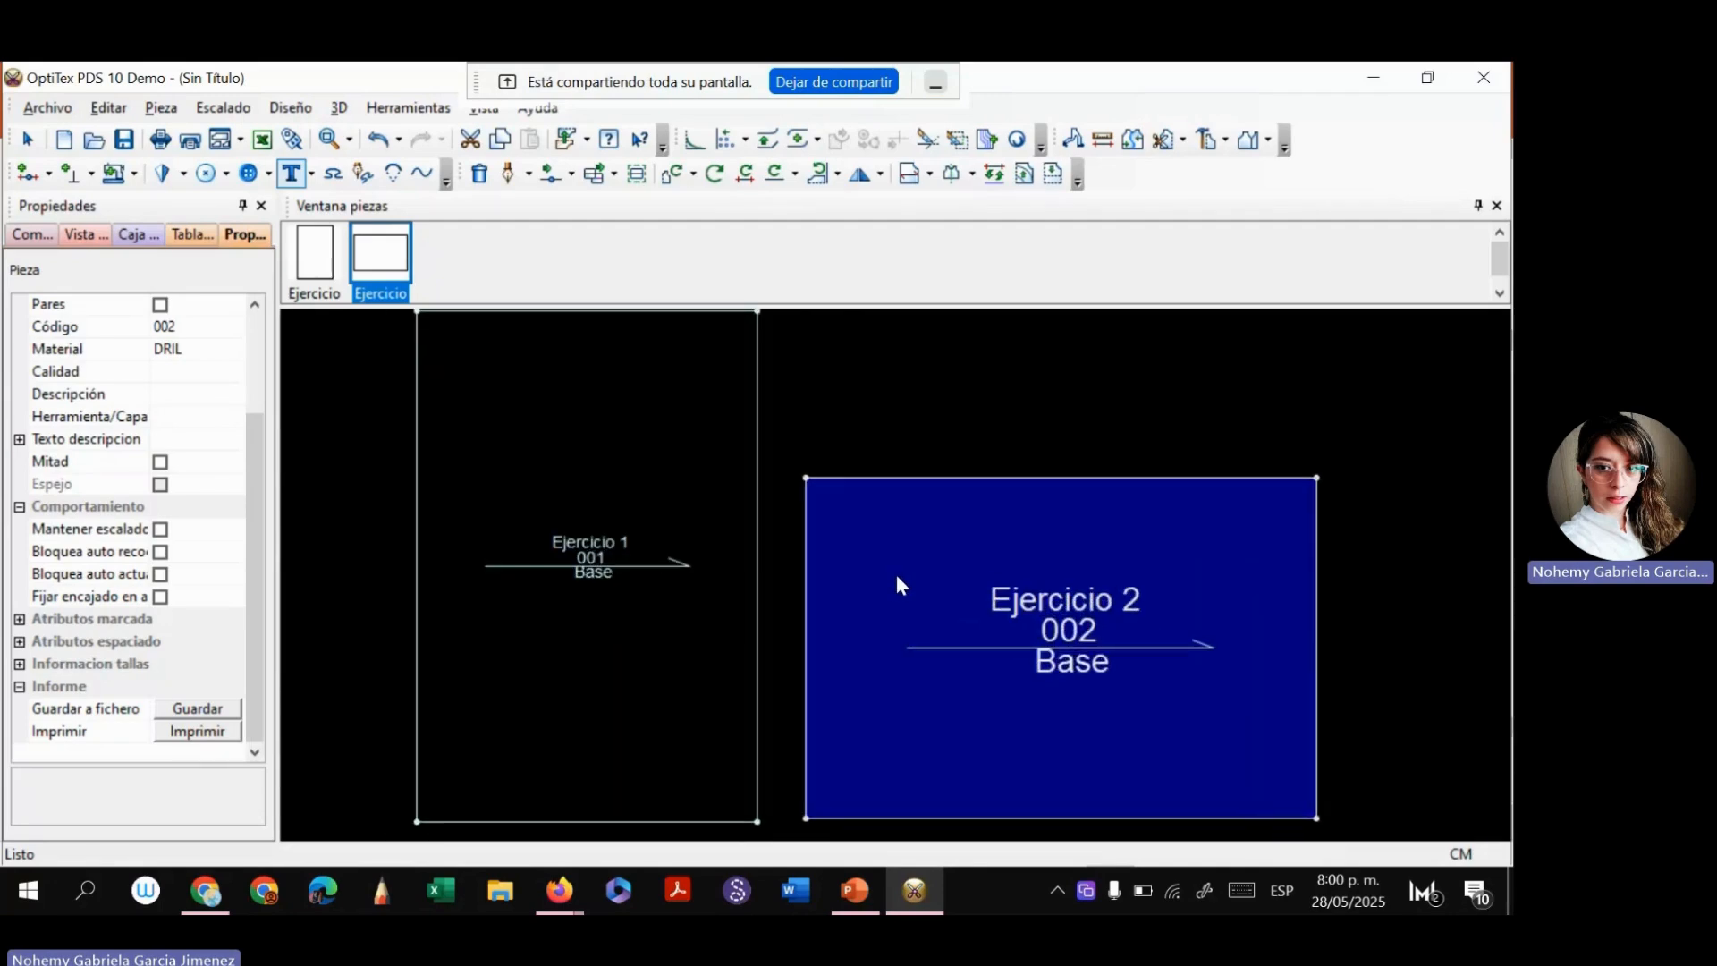
pyautogui.scroll(1, 898, 580)
pyautogui.scroll(-2, 897, 580)
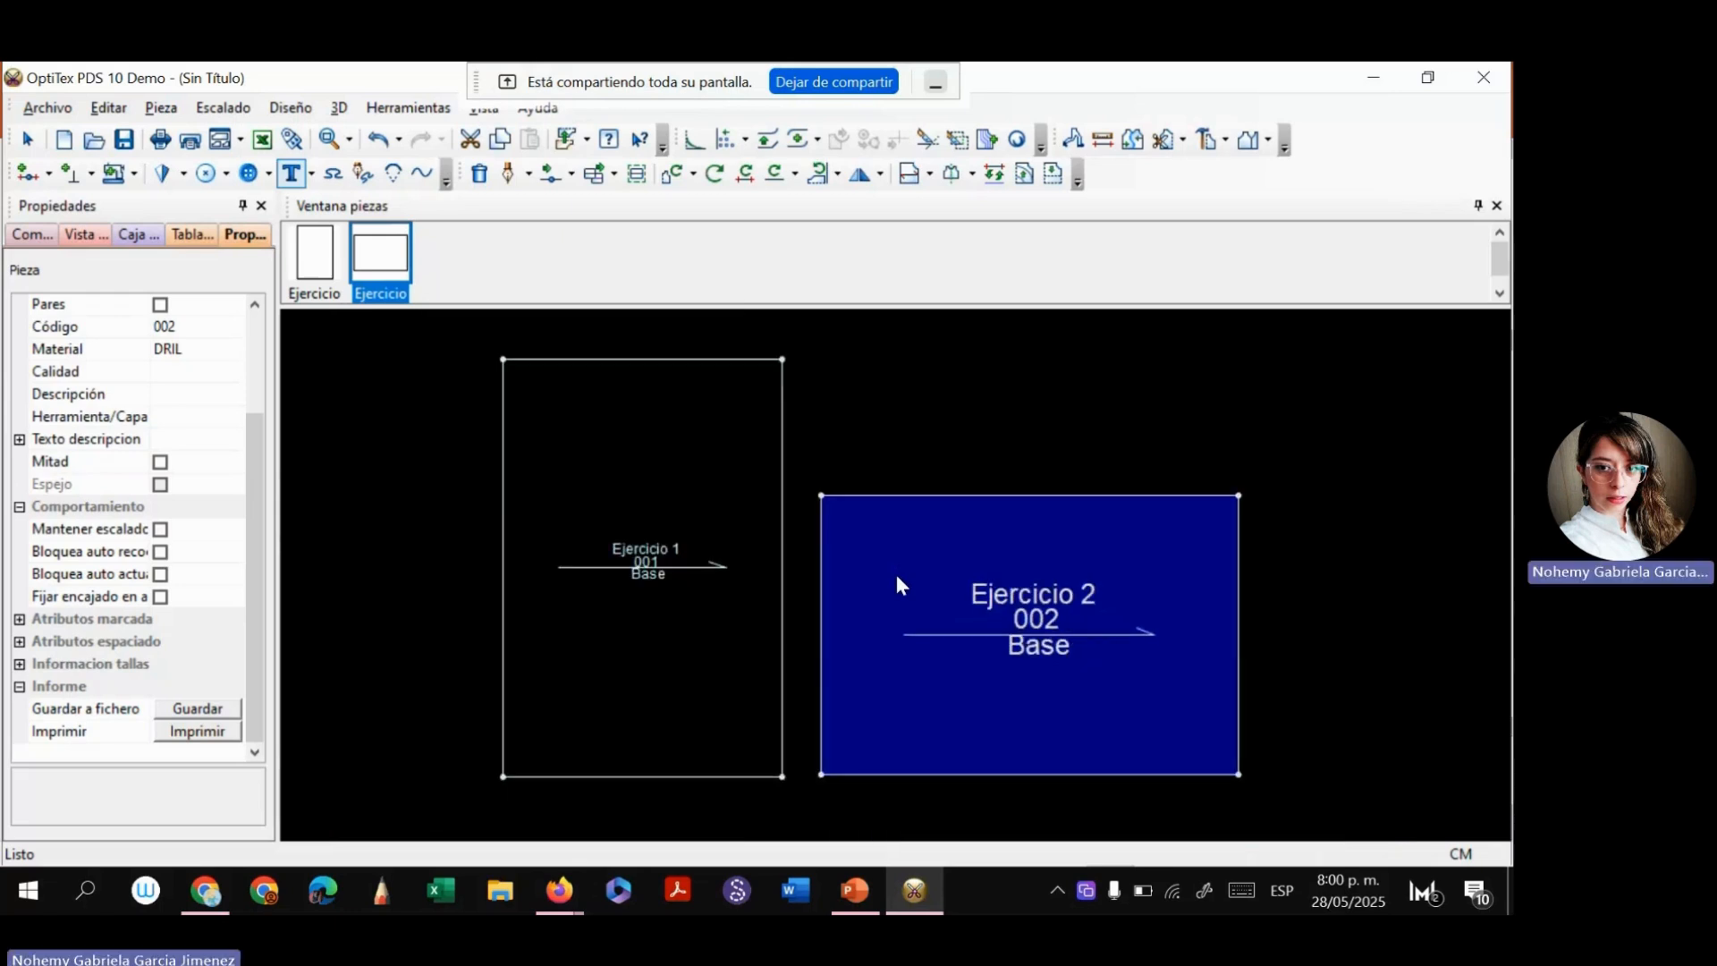
pyautogui.scroll(2, 896, 574)
pyautogui.scroll(1, 884, 560)
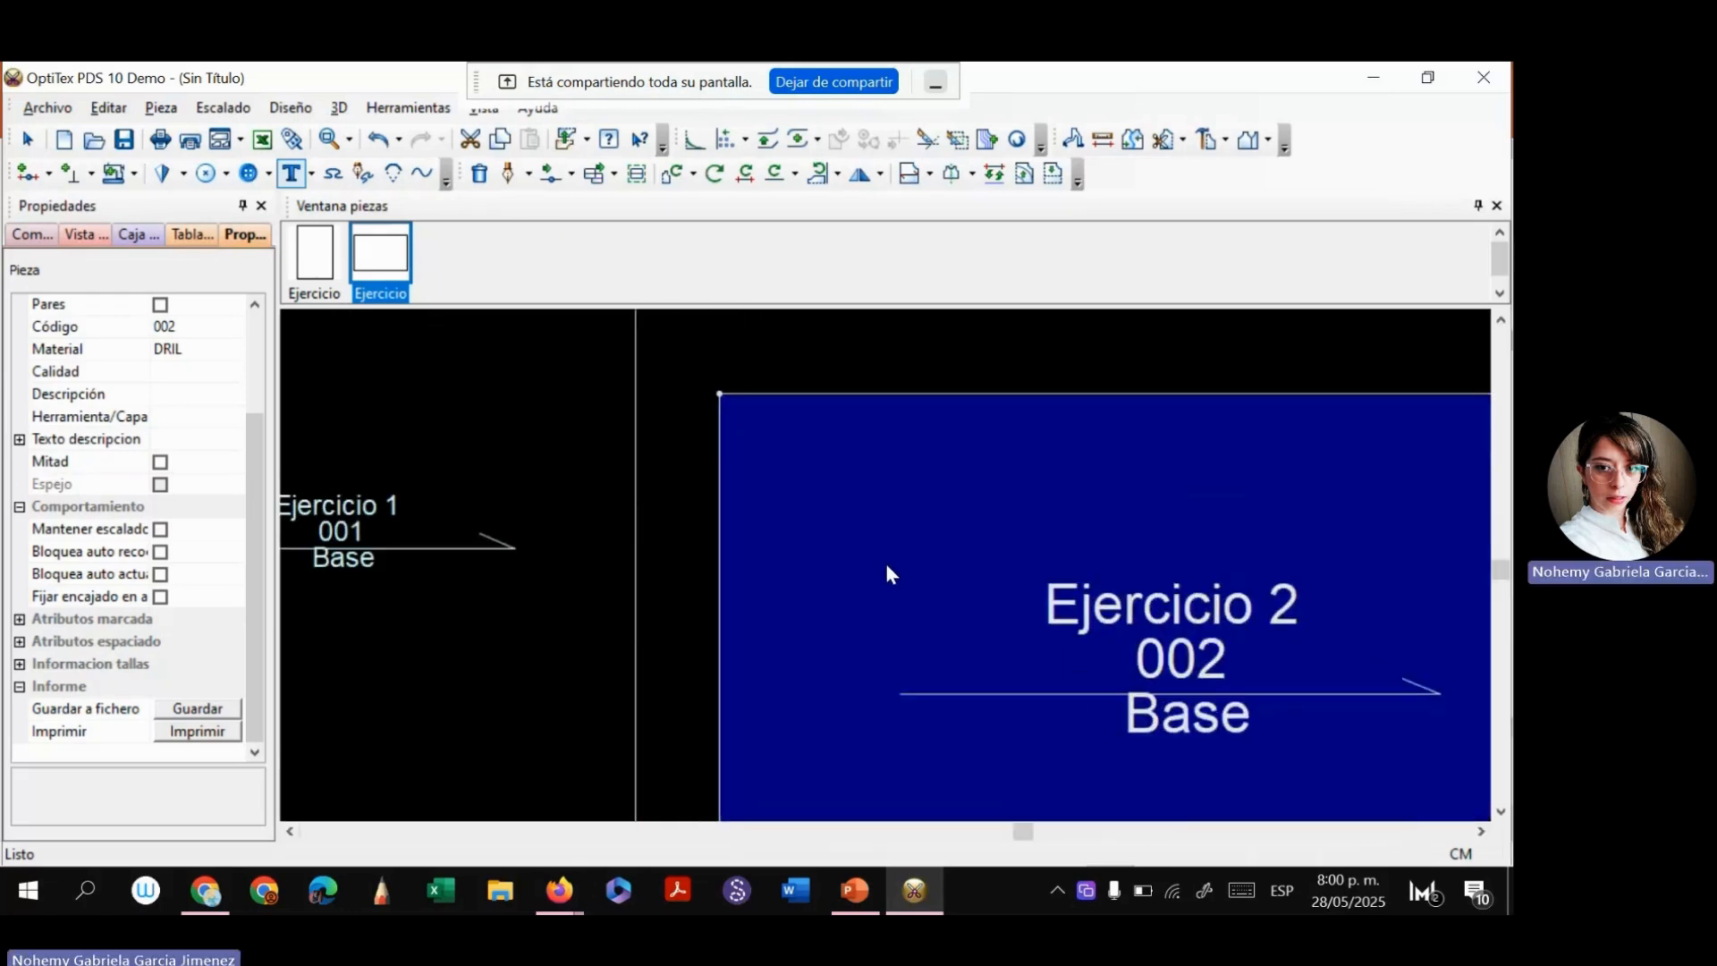
pyautogui.scroll(-1, 883, 560)
pyautogui.moveTo(1500, 529); pyautogui.dragTo(1495, 593)
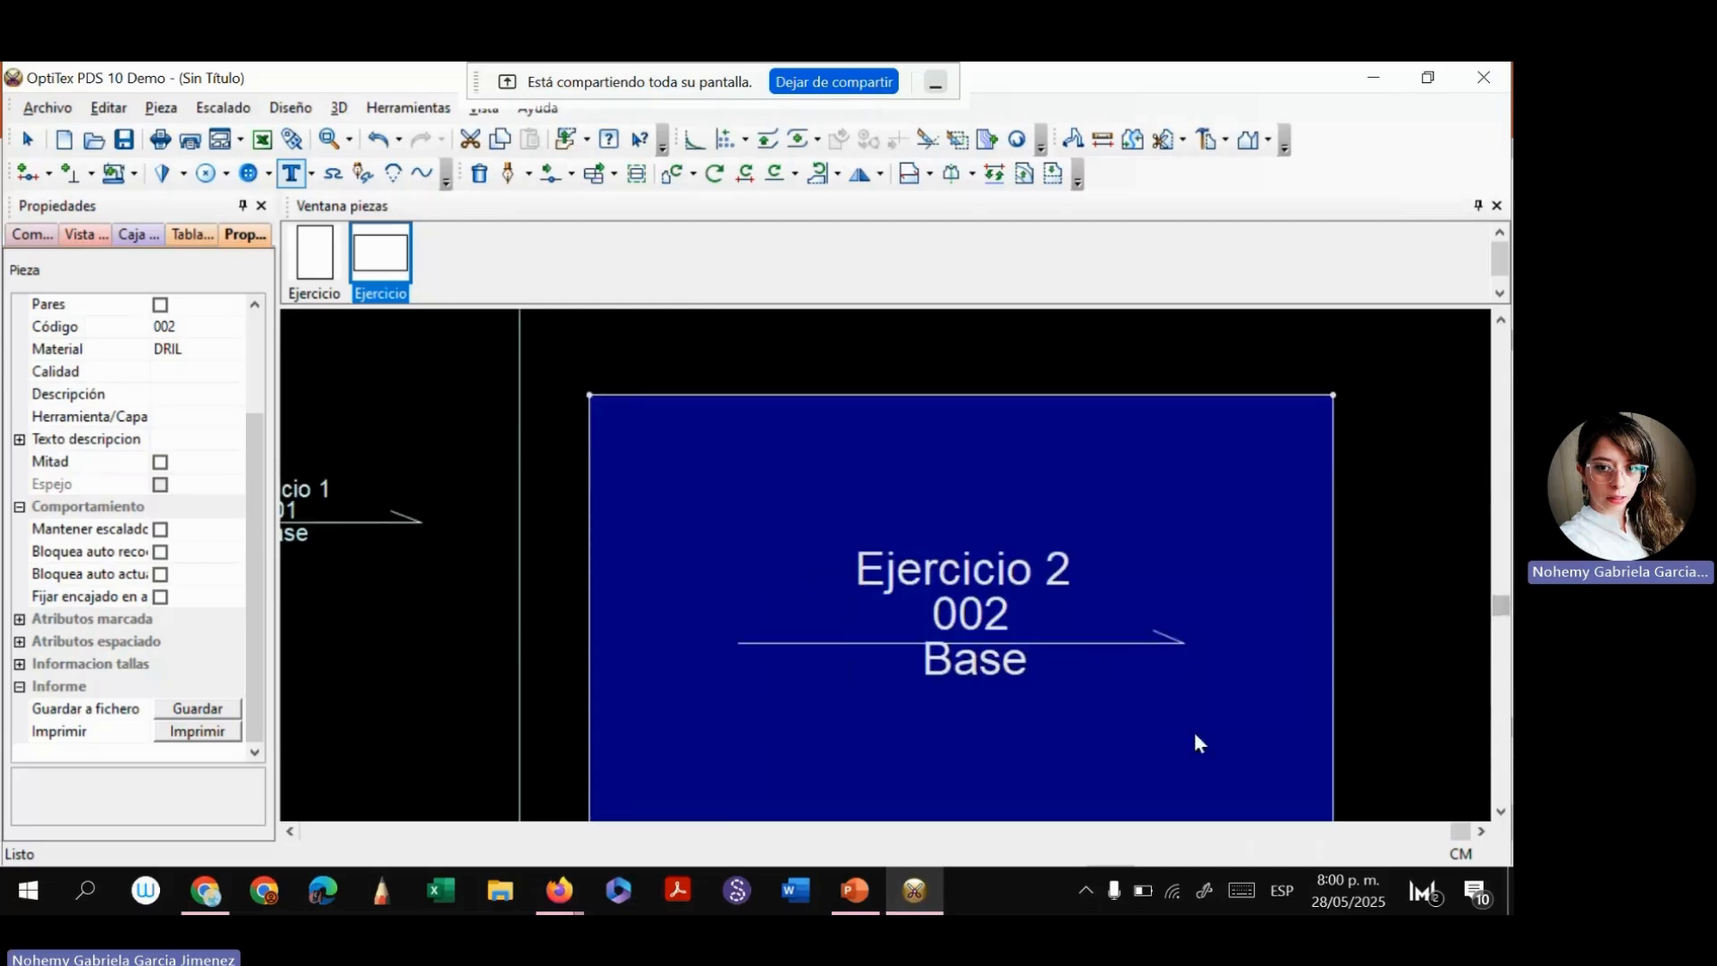
pyautogui.click(290, 830)
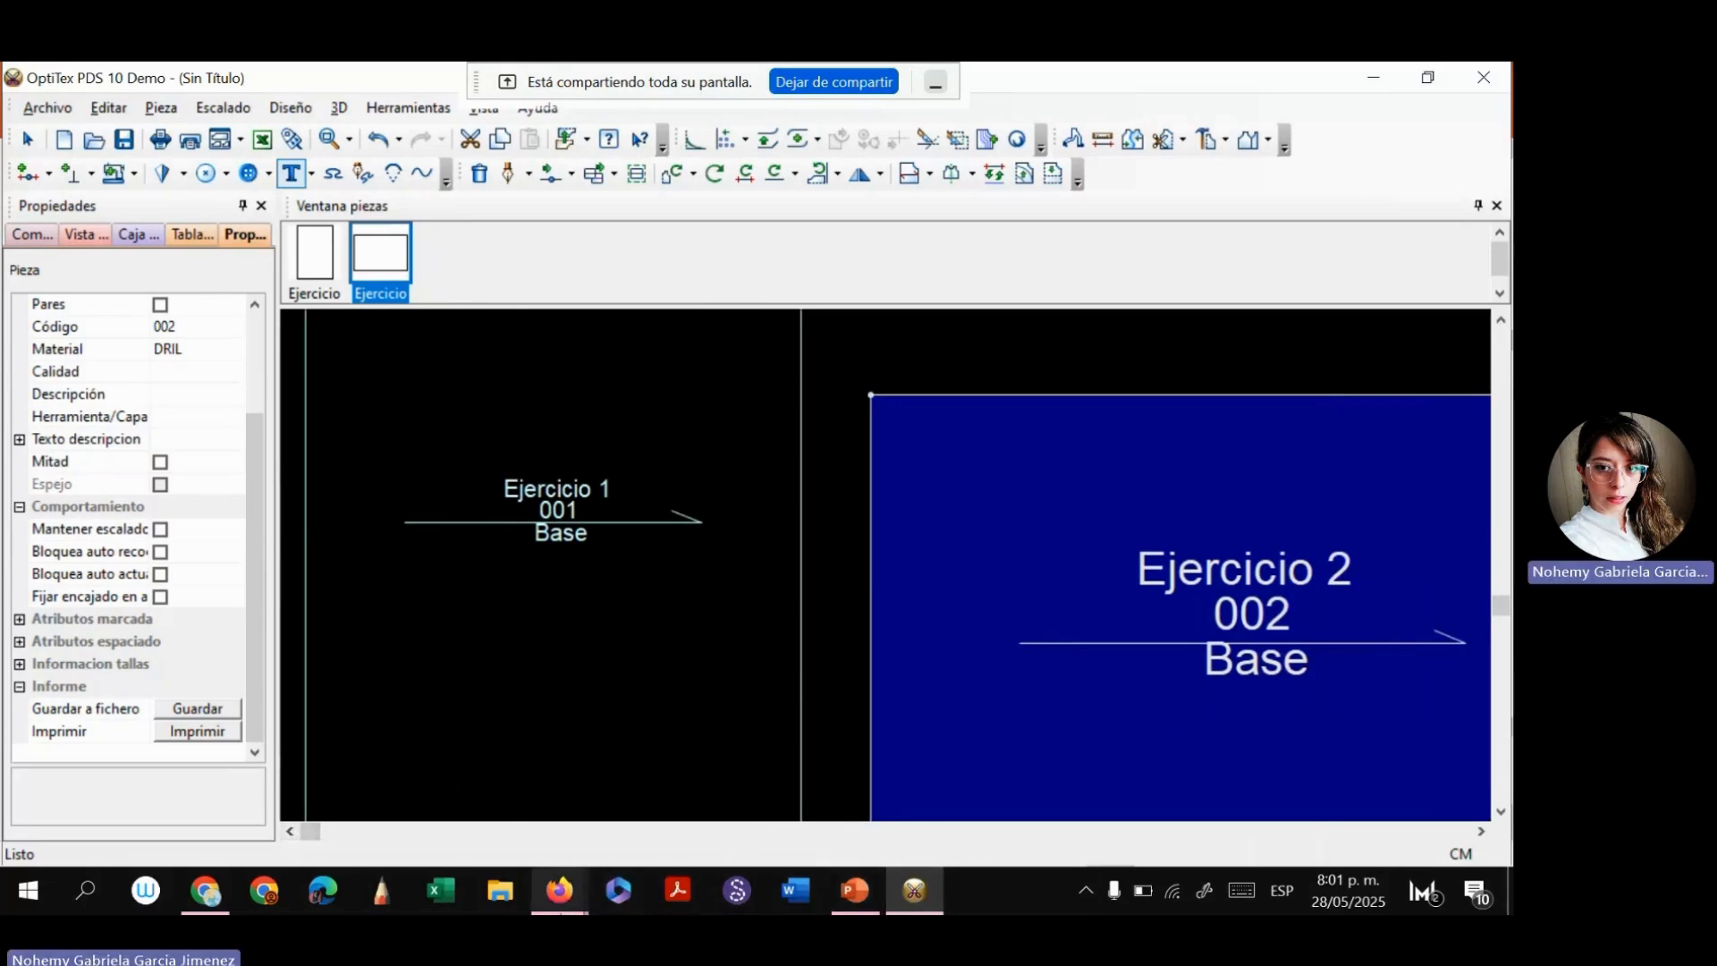
pyautogui.click(836, 81)
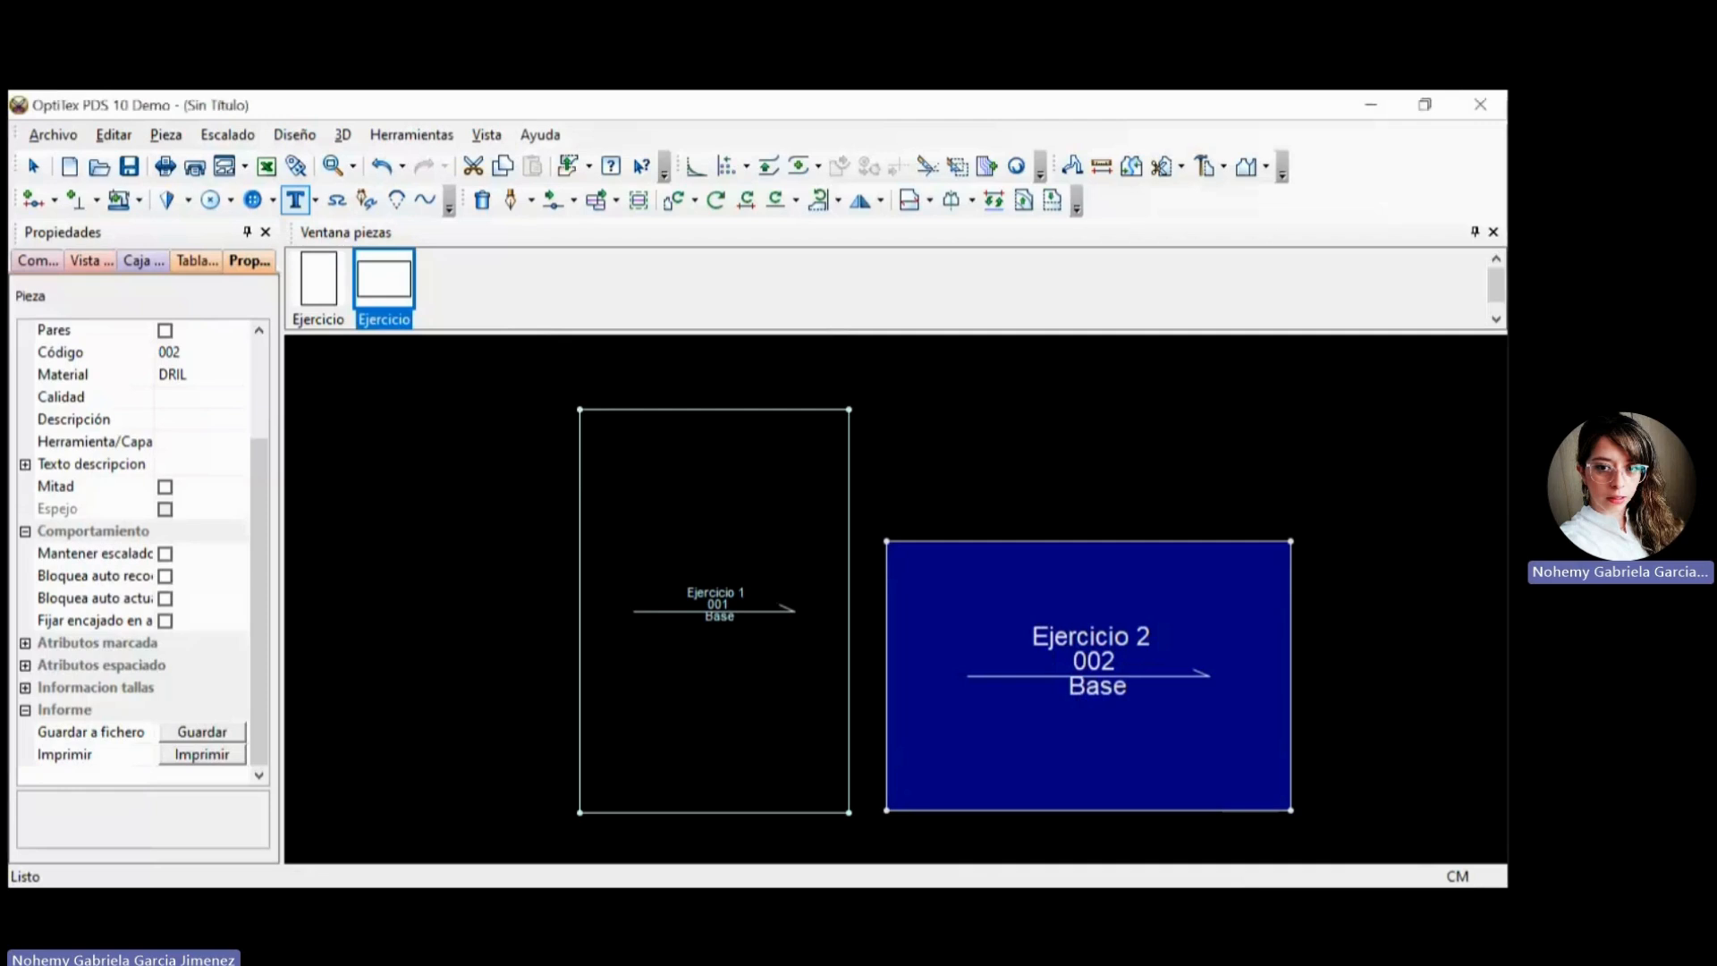
pyautogui.click(1427, 811)
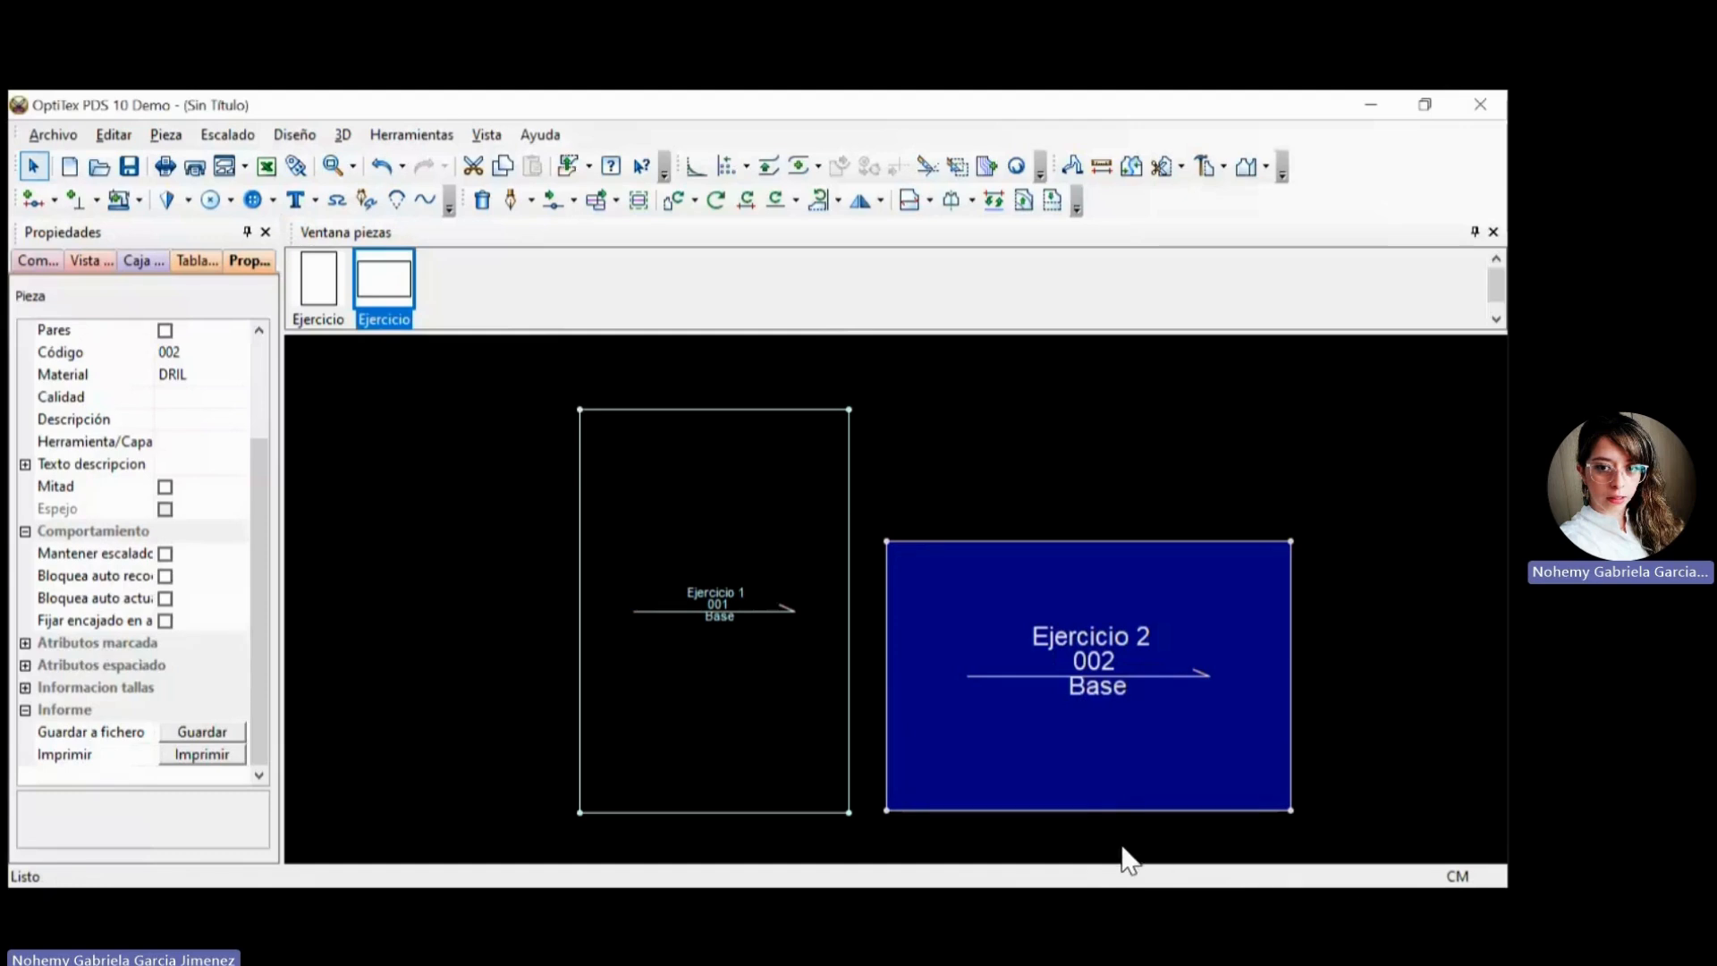
# Select the pieces Ejercicio 1 and Ejercicio 2 alternately in the work area to compare their properties.
pyautogui.click(1070, 844)
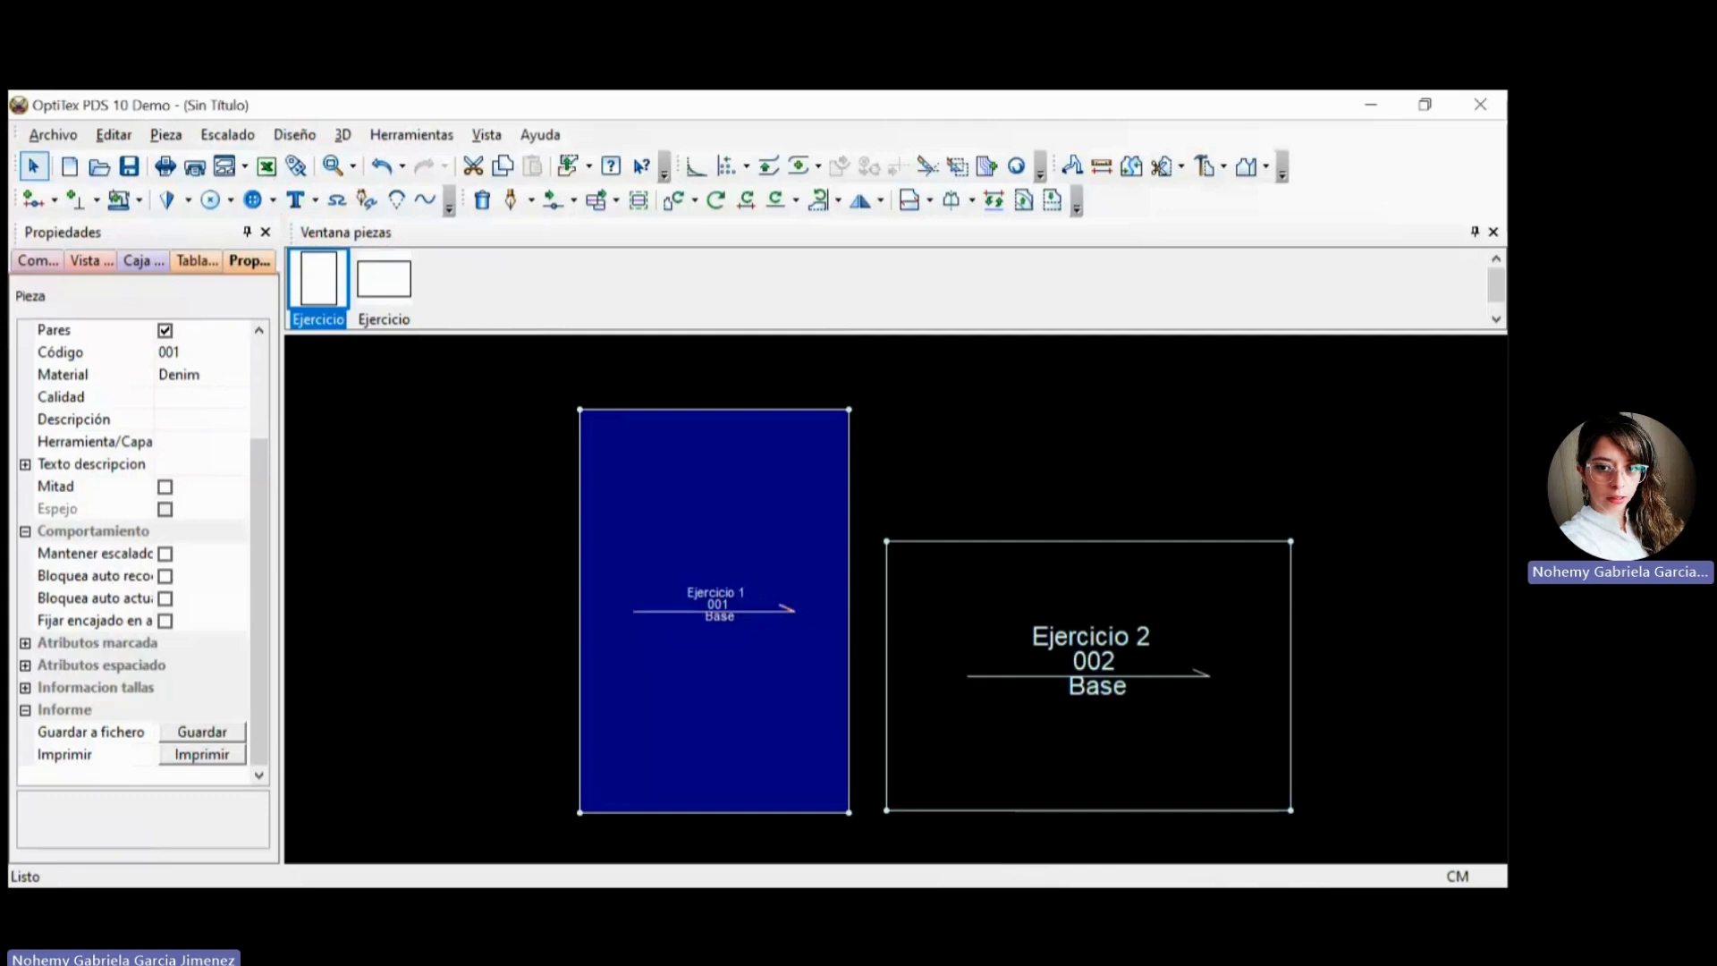
pyautogui.click(1038, 648)
pyautogui.click(760, 586)
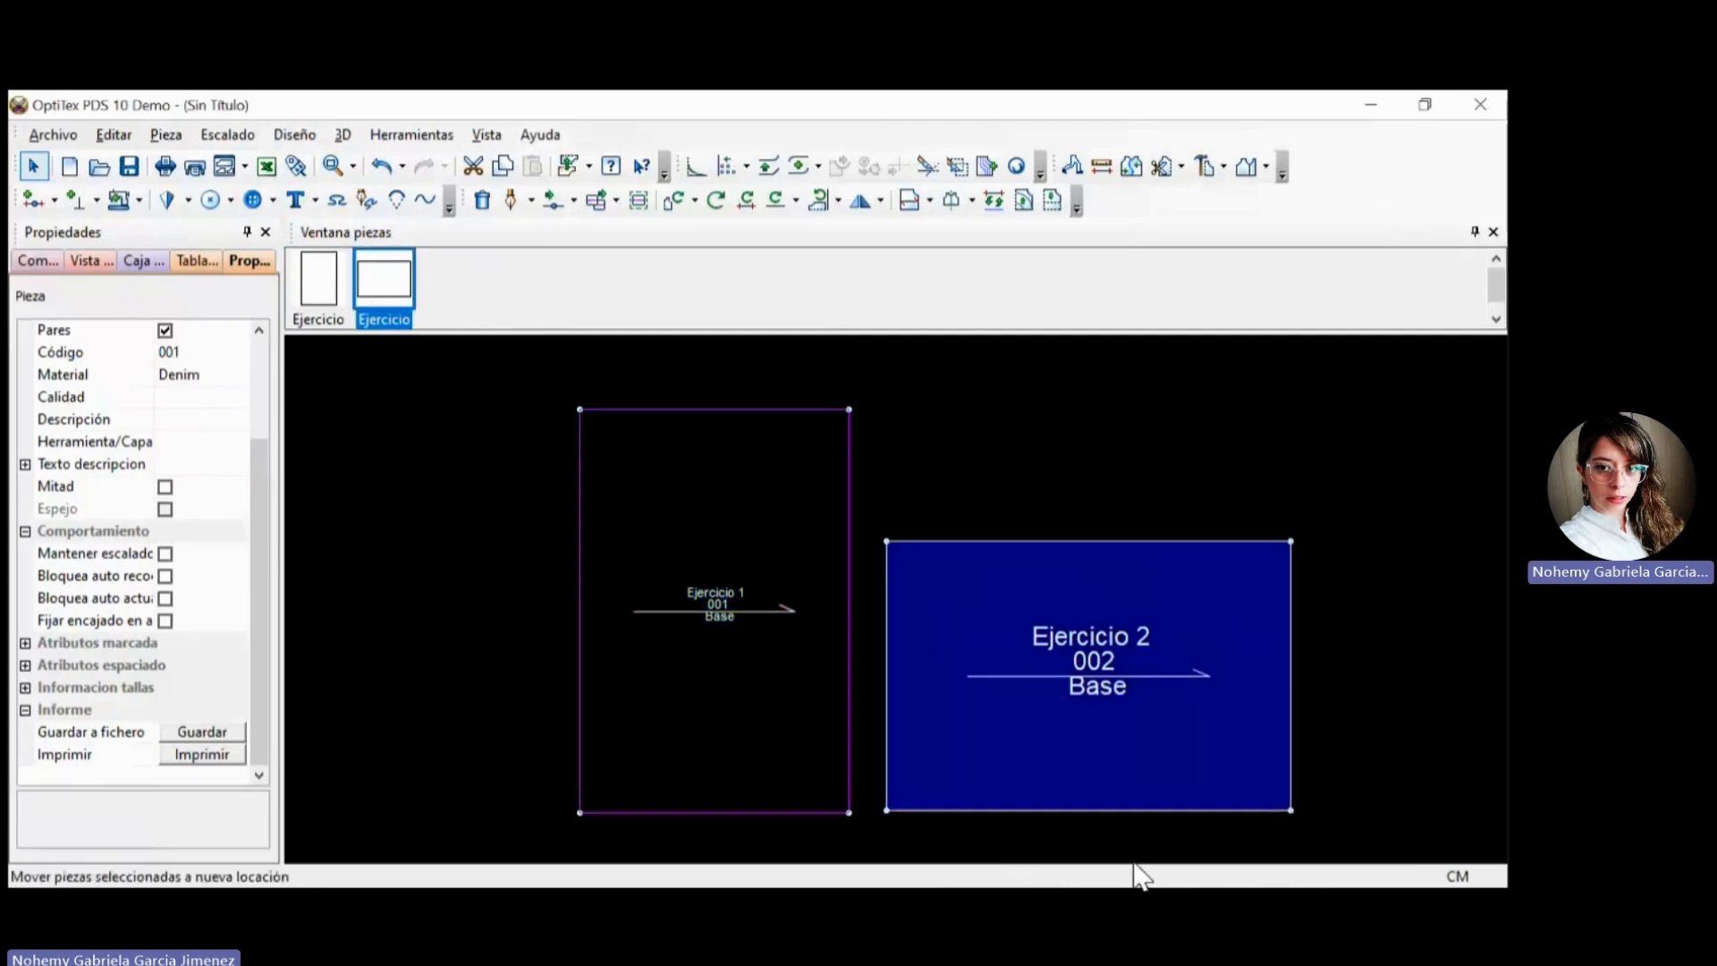
pyautogui.click(1105, 751)
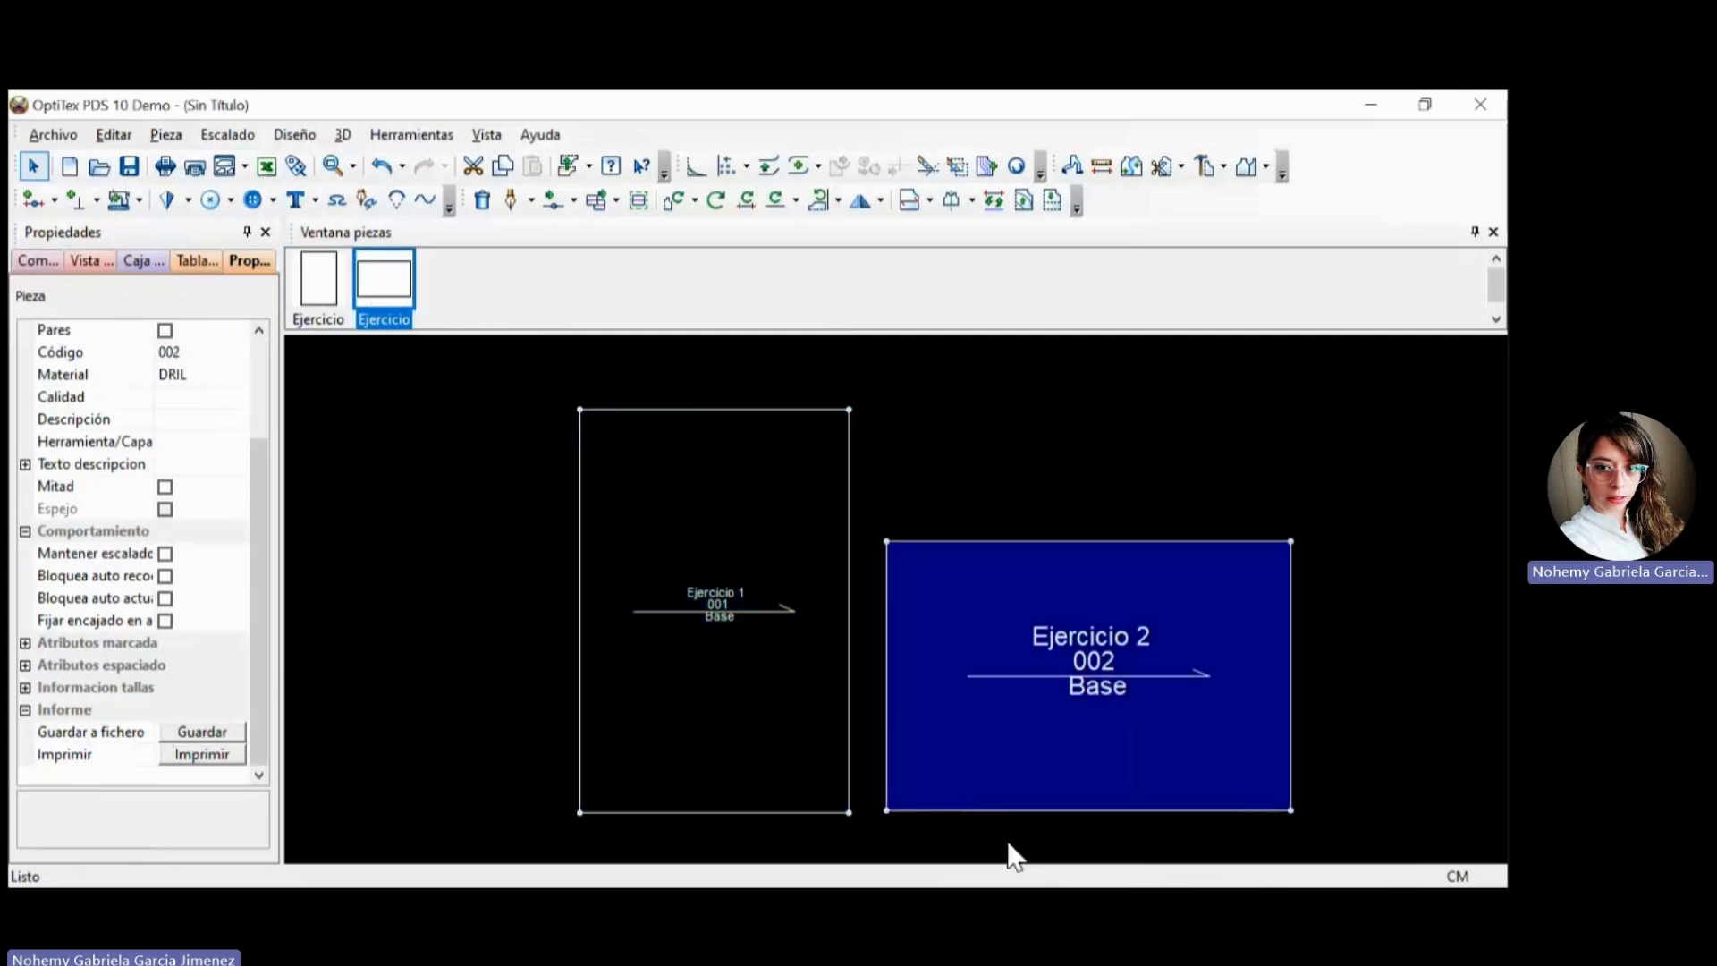
pyautogui.click(787, 692)
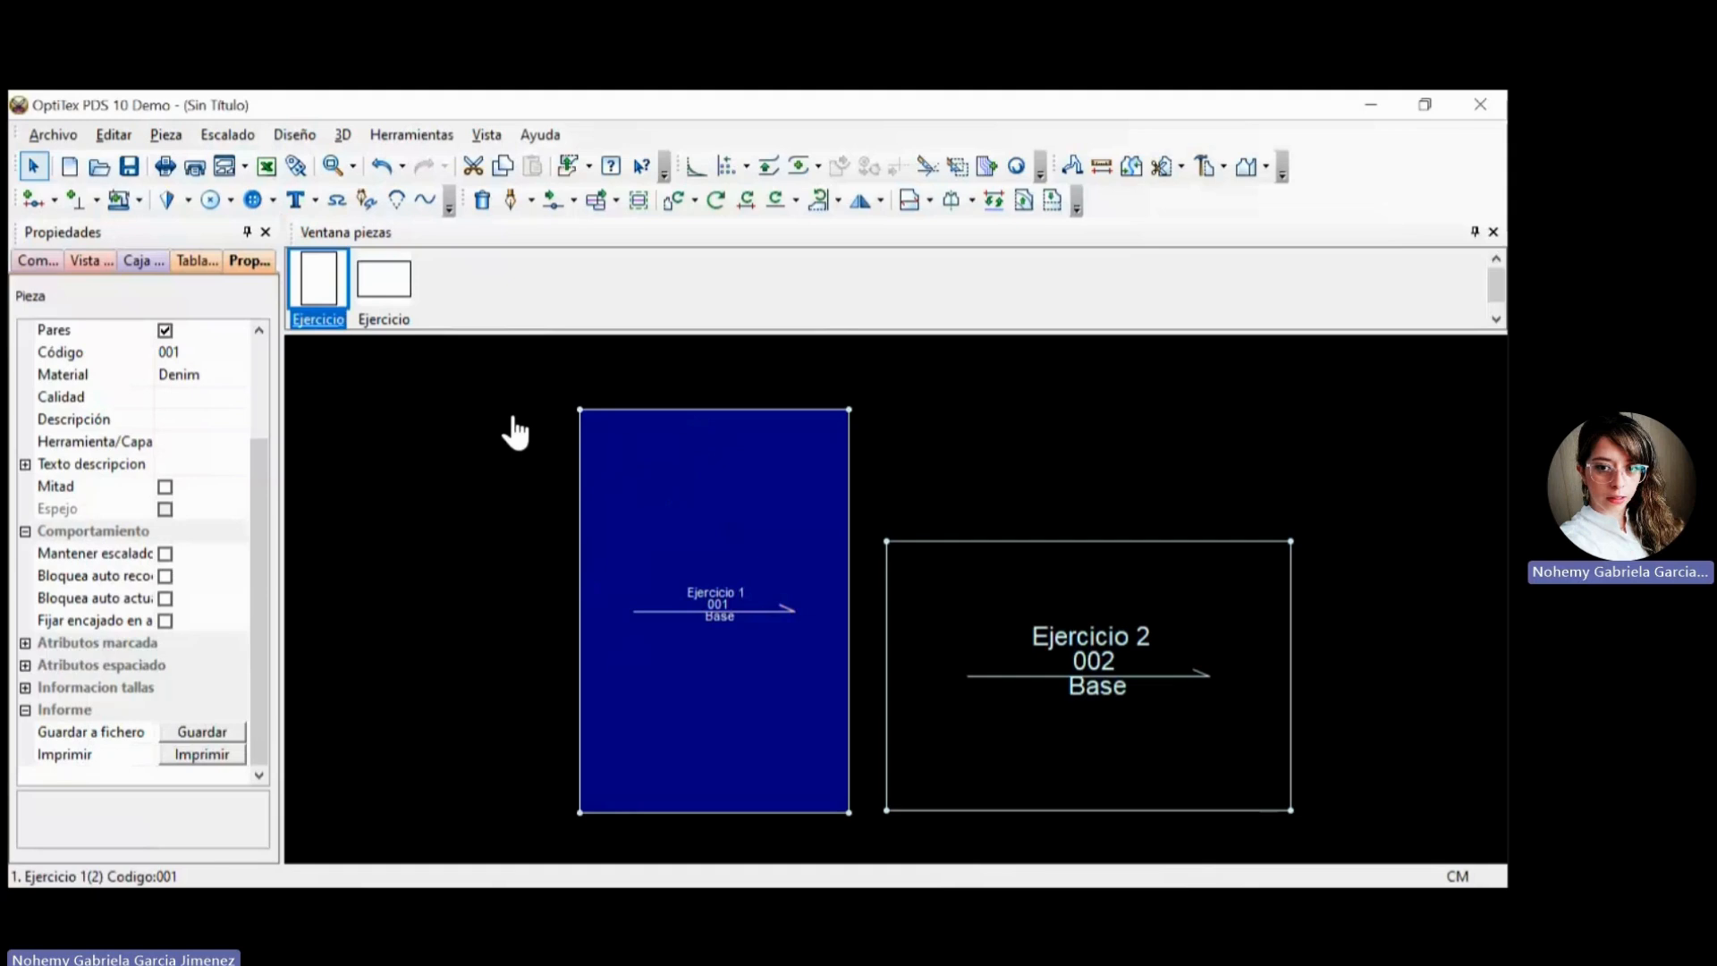
# Remove Ejercicio 2 from the work area, saving the changes to the piece, and centre Ejercicio 1 in view.
pyautogui.click(966, 675)
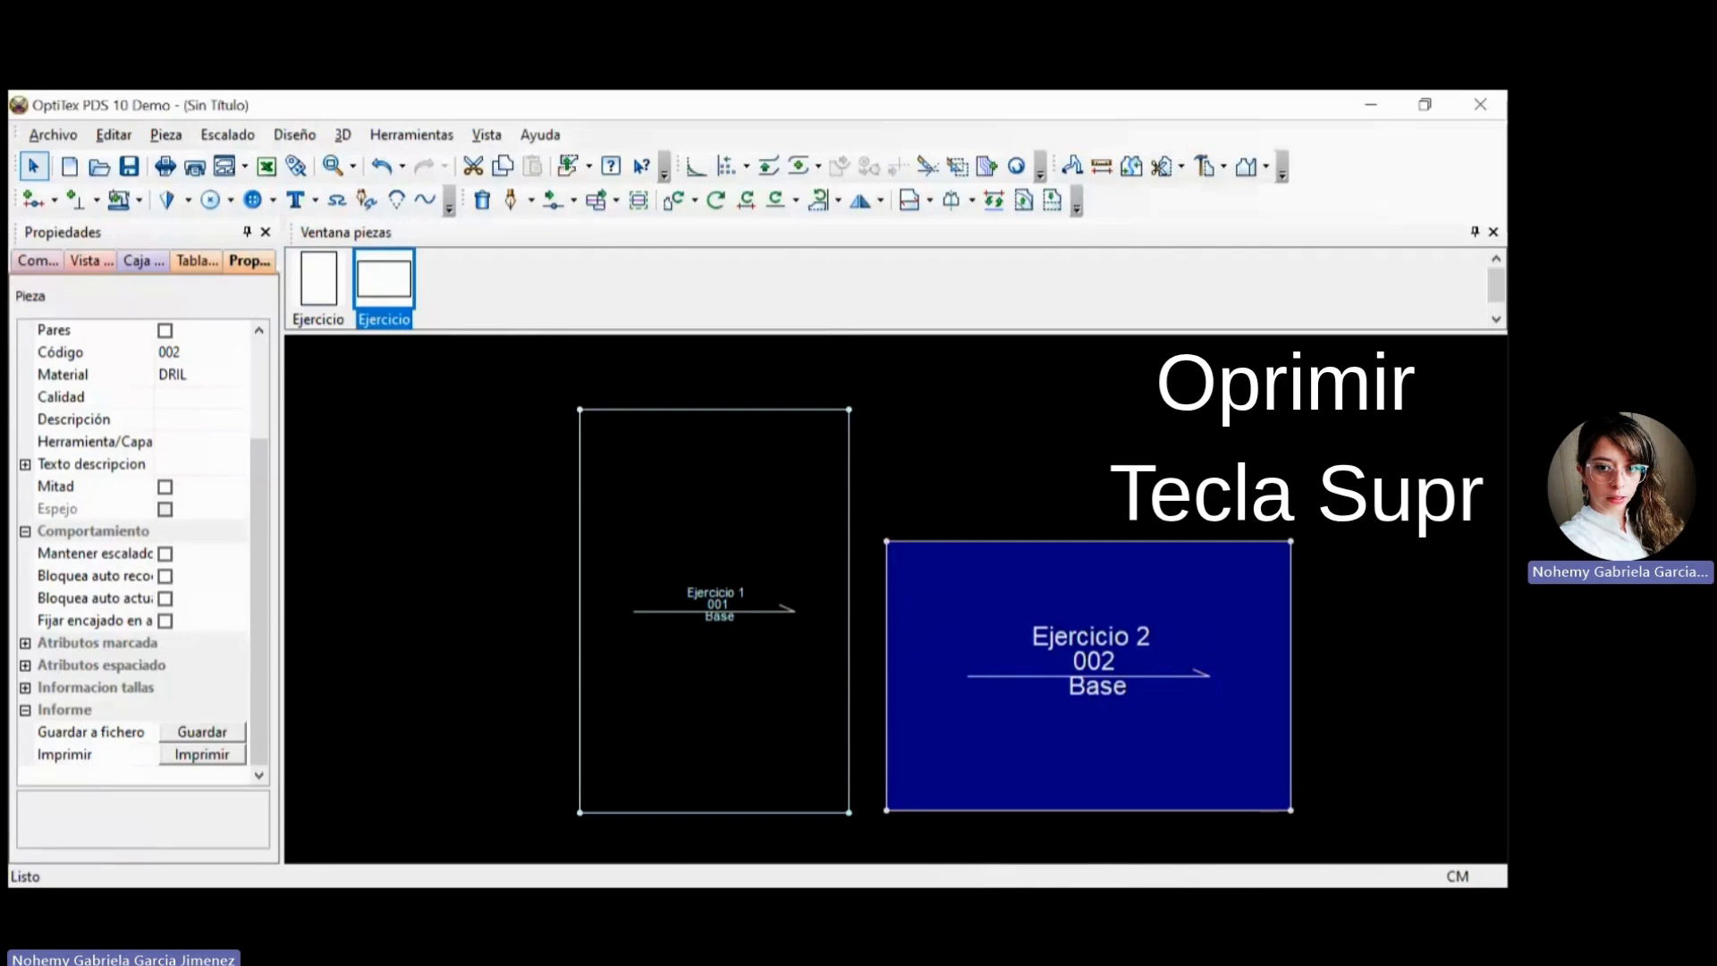
pyautogui.press('Delete')
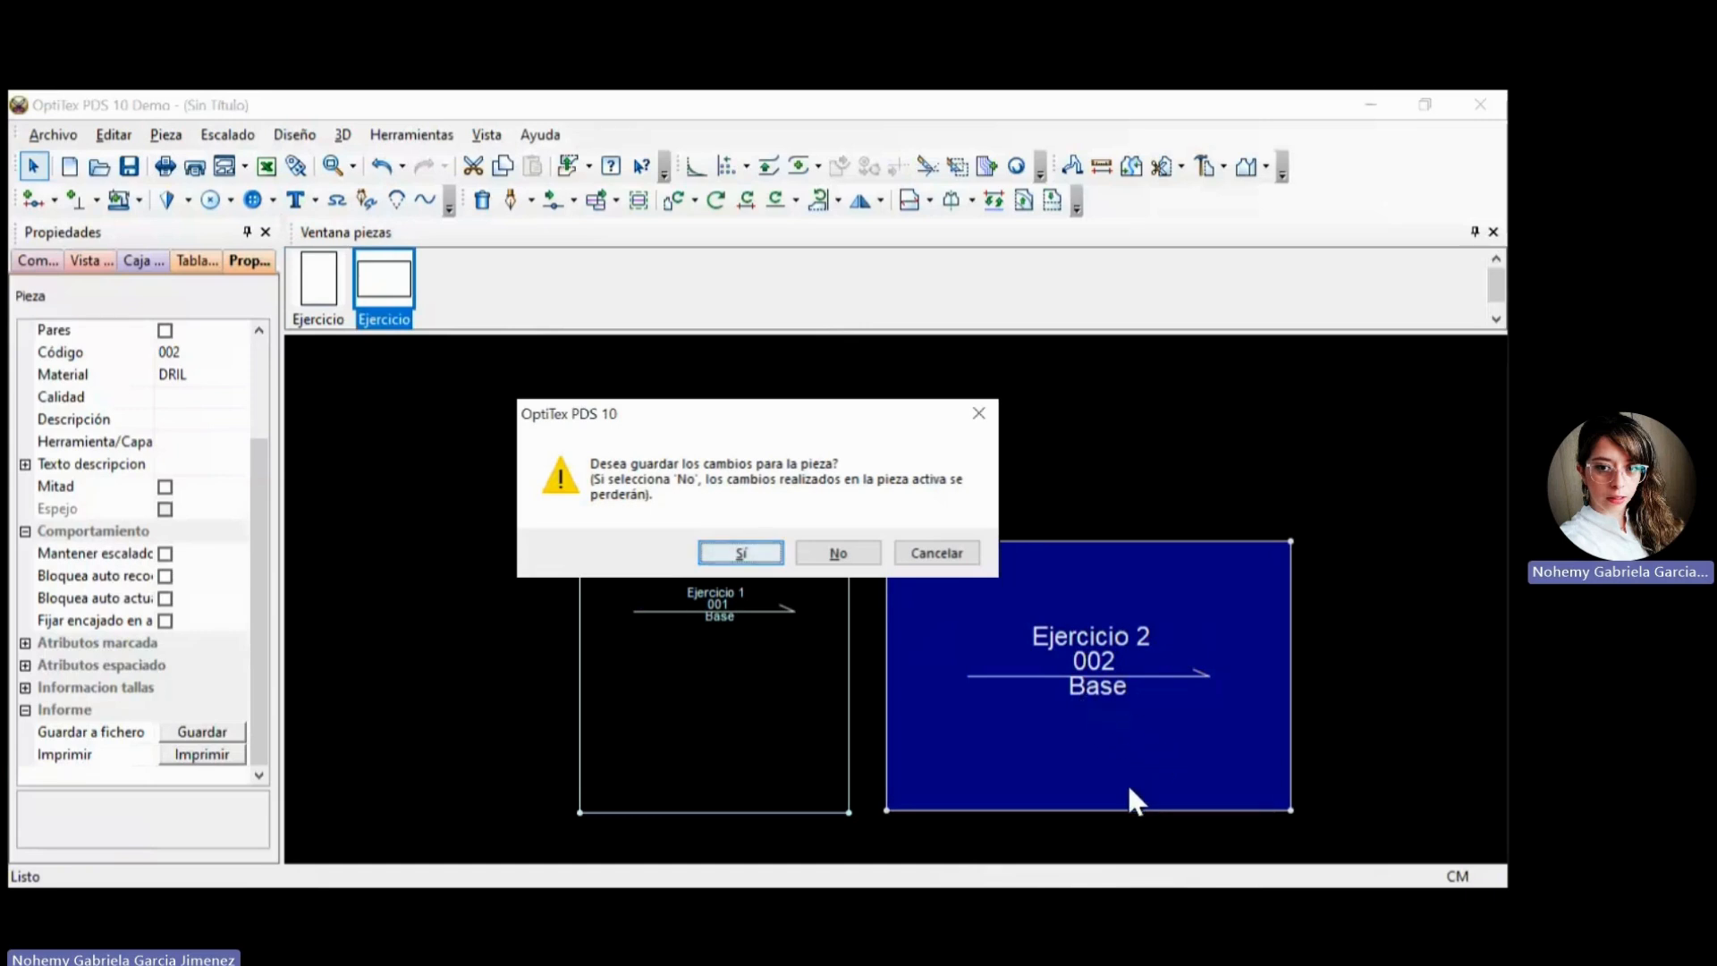
pyautogui.press('Return')
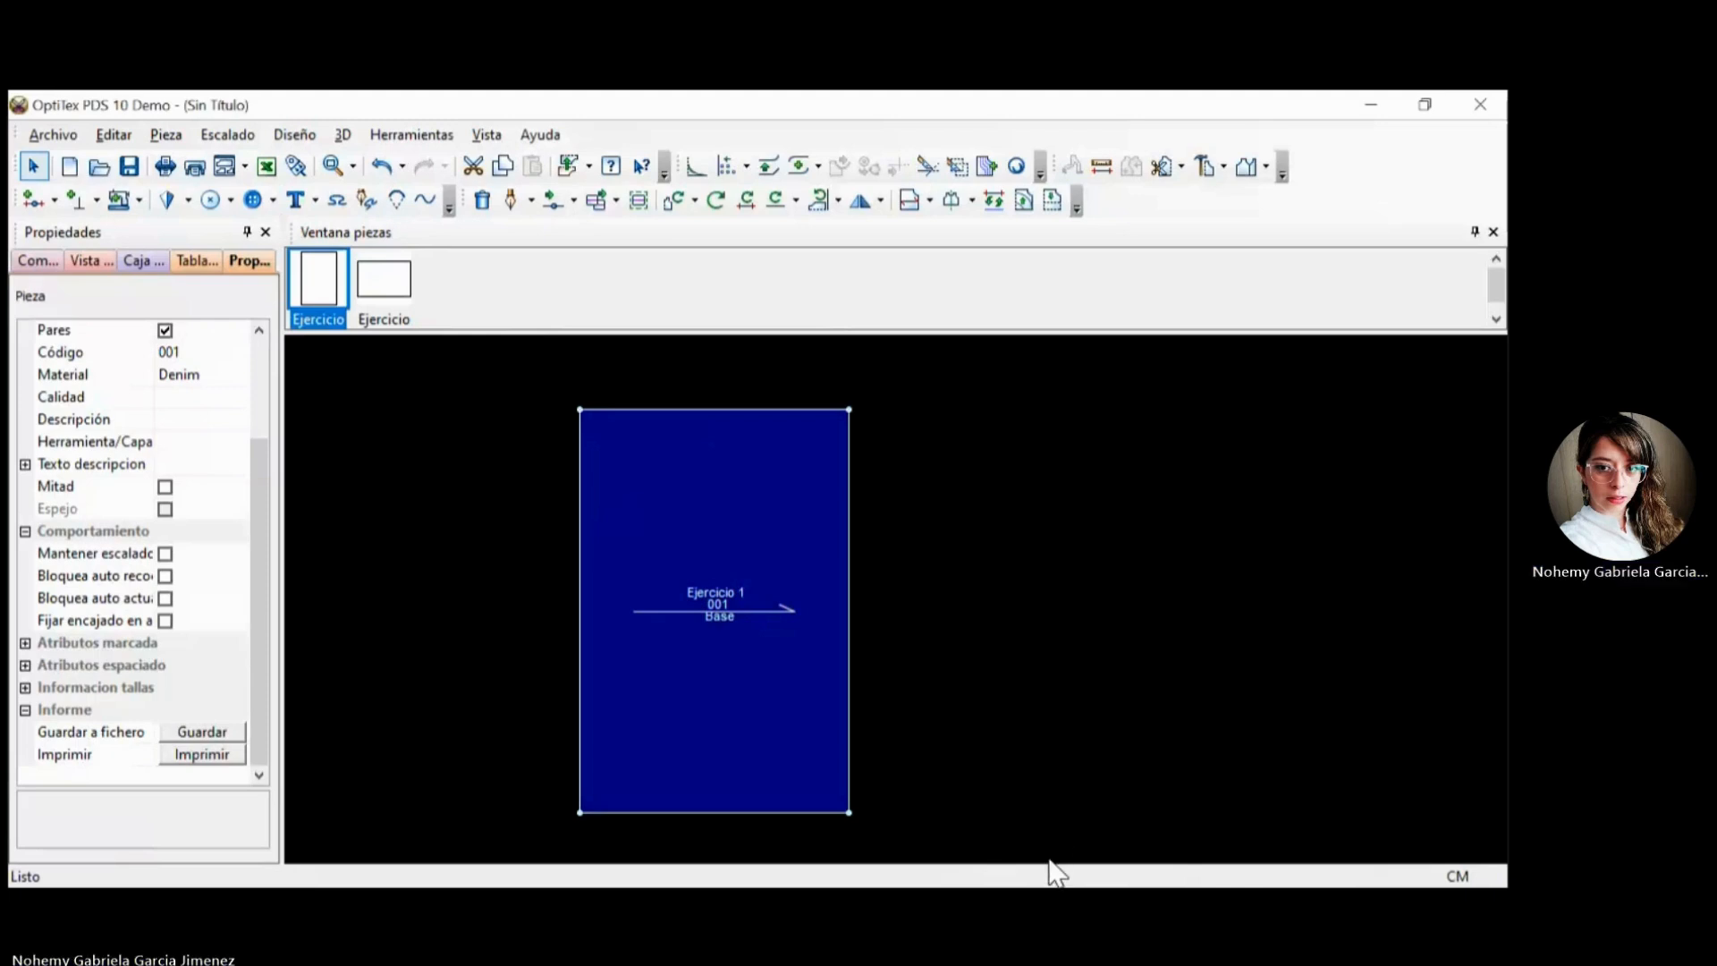
pyautogui.scroll(-2, 1349, 860)
pyautogui.scroll(3, 1347, 845)
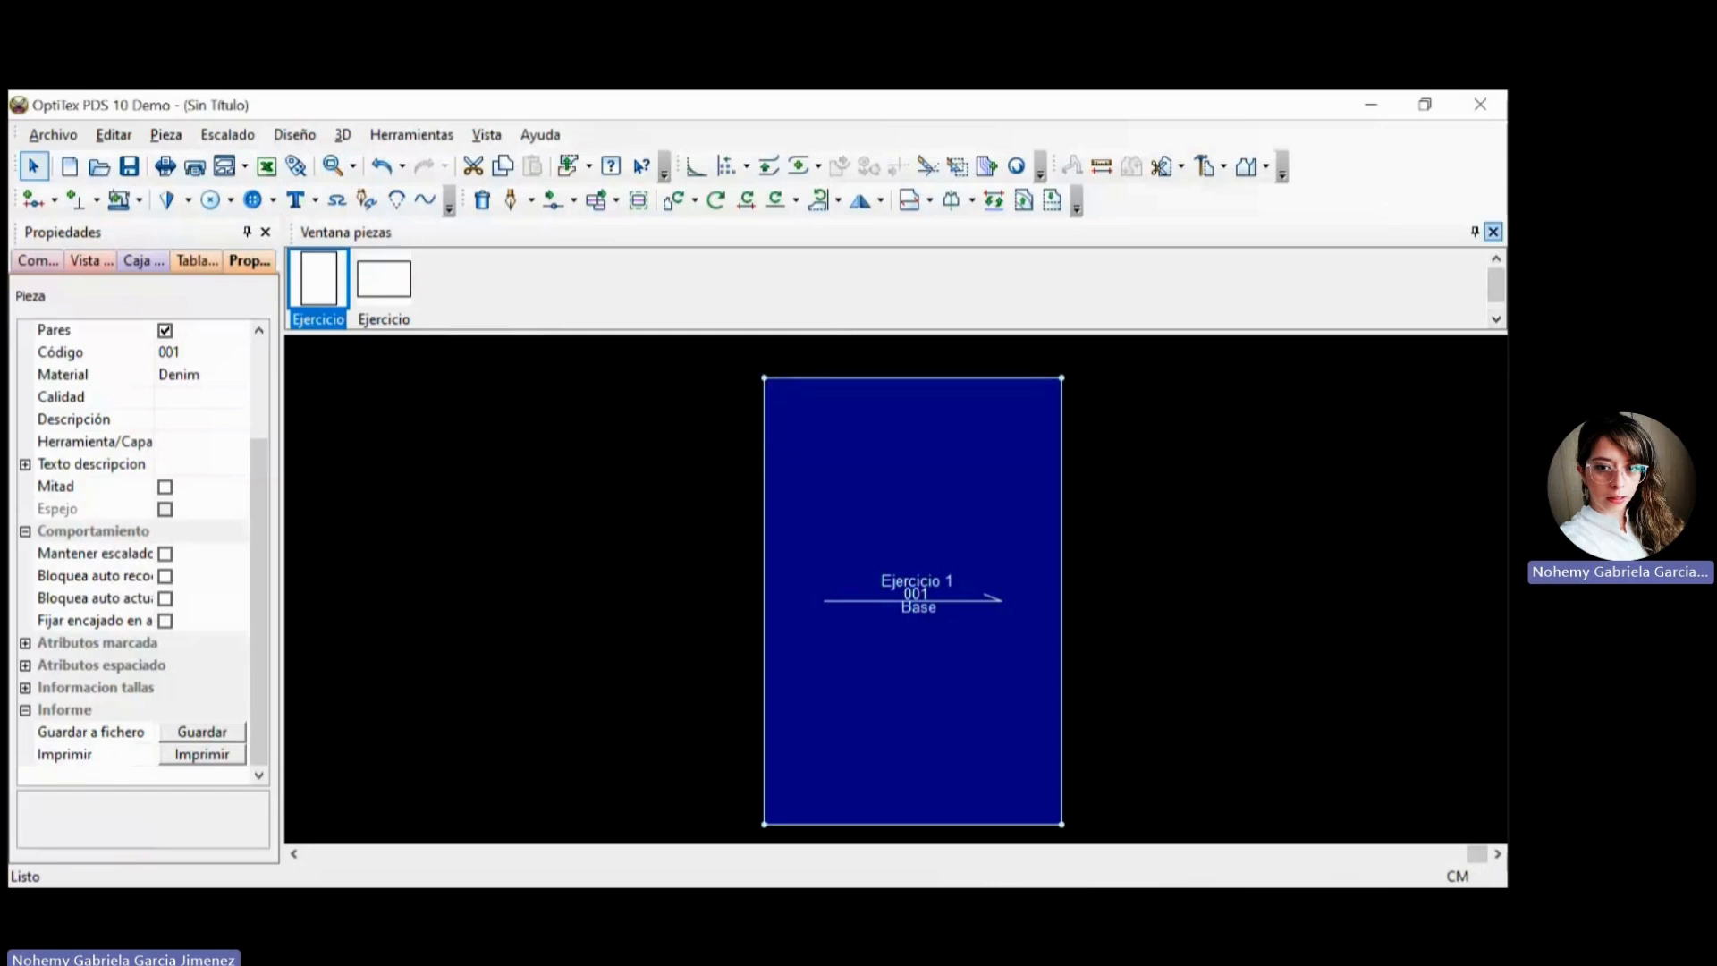
# Hide and restore the pieces window, and close and reopen the piece properties.
pyautogui.click(1492, 232)
pyautogui.press('1')
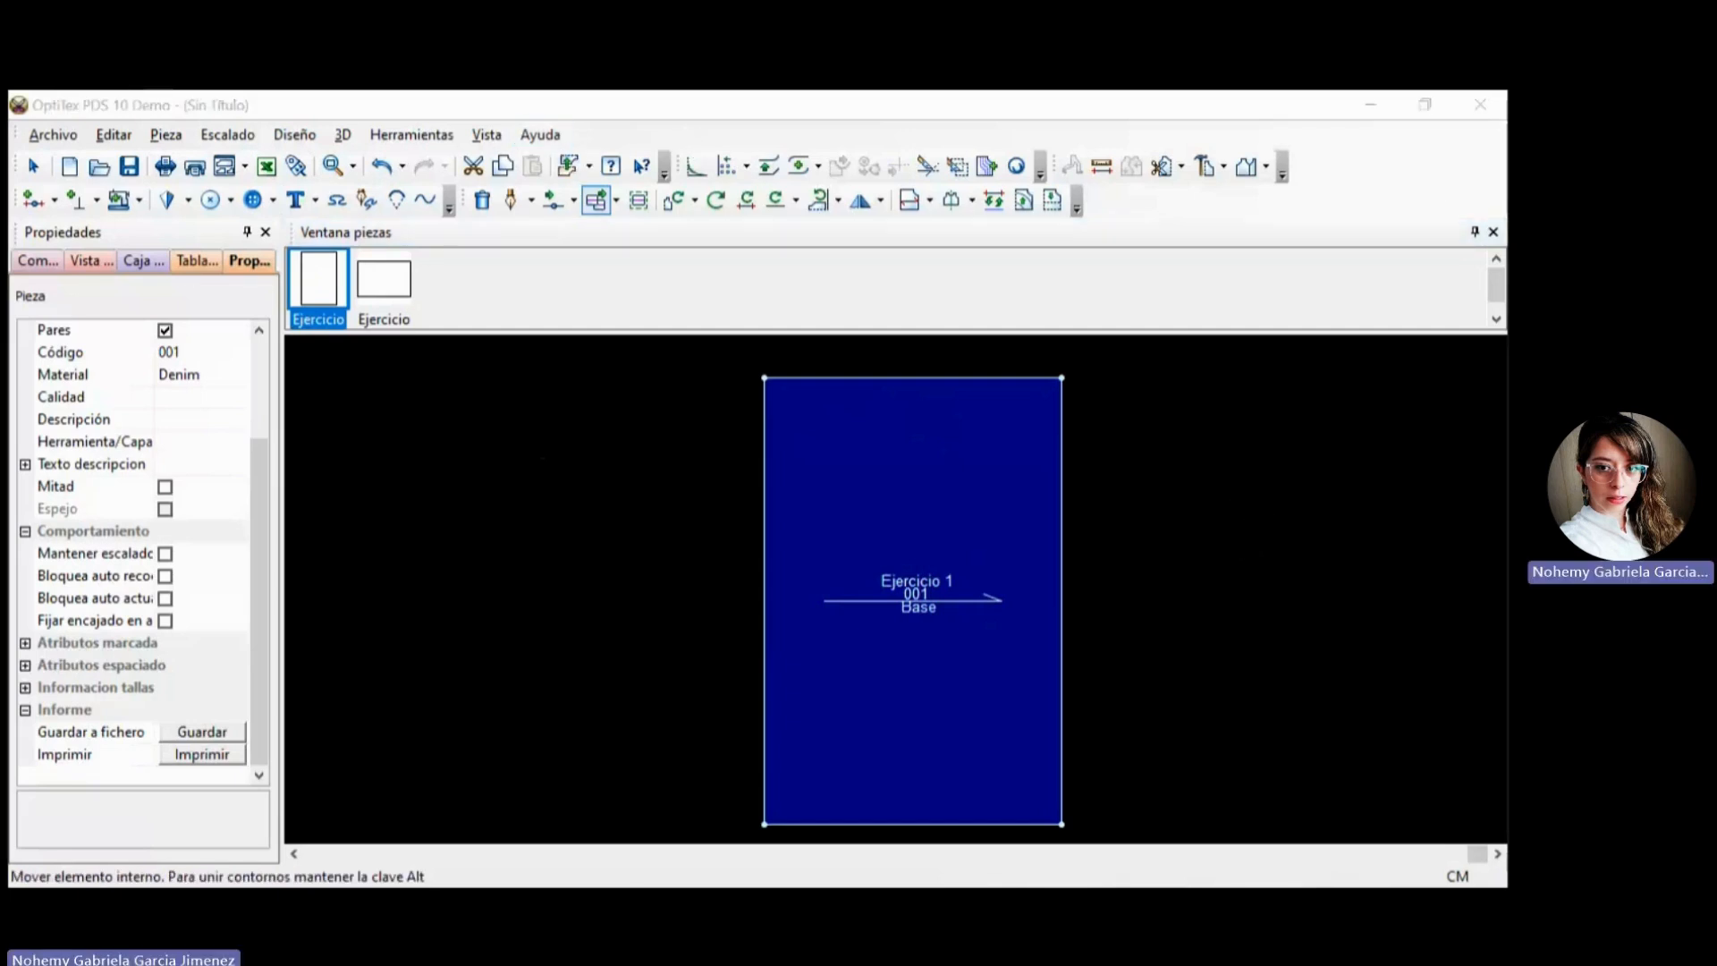
pyautogui.click(1492, 232)
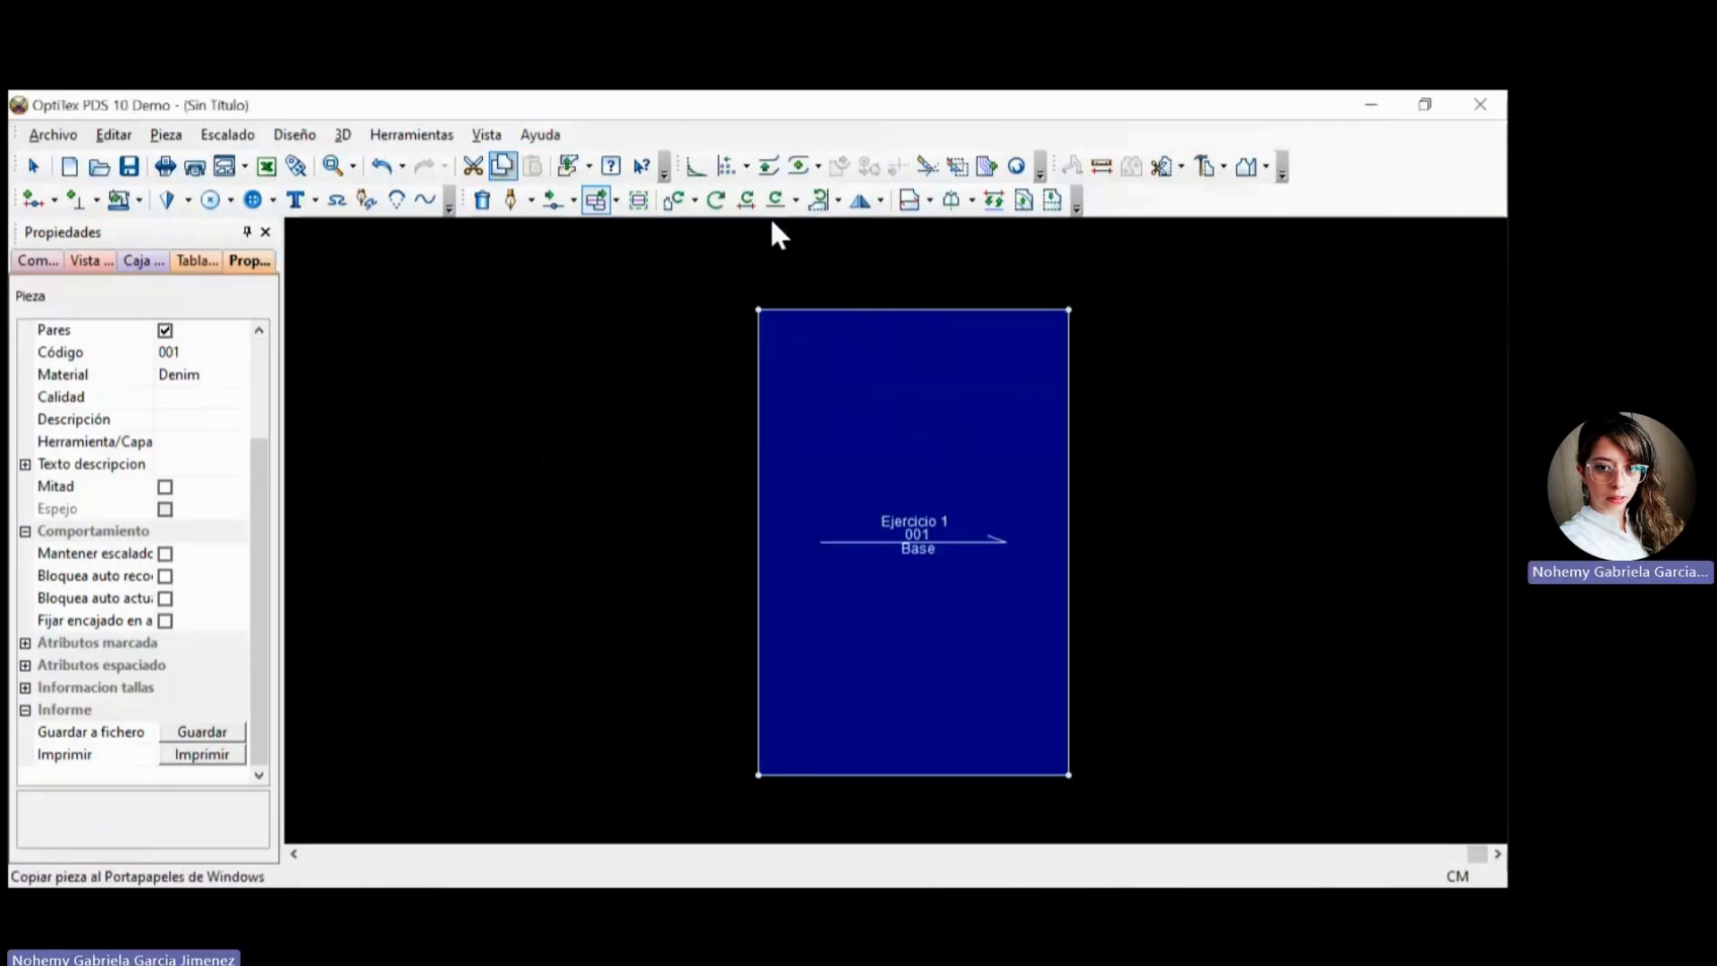
pyautogui.hotkey('alt', 'v')
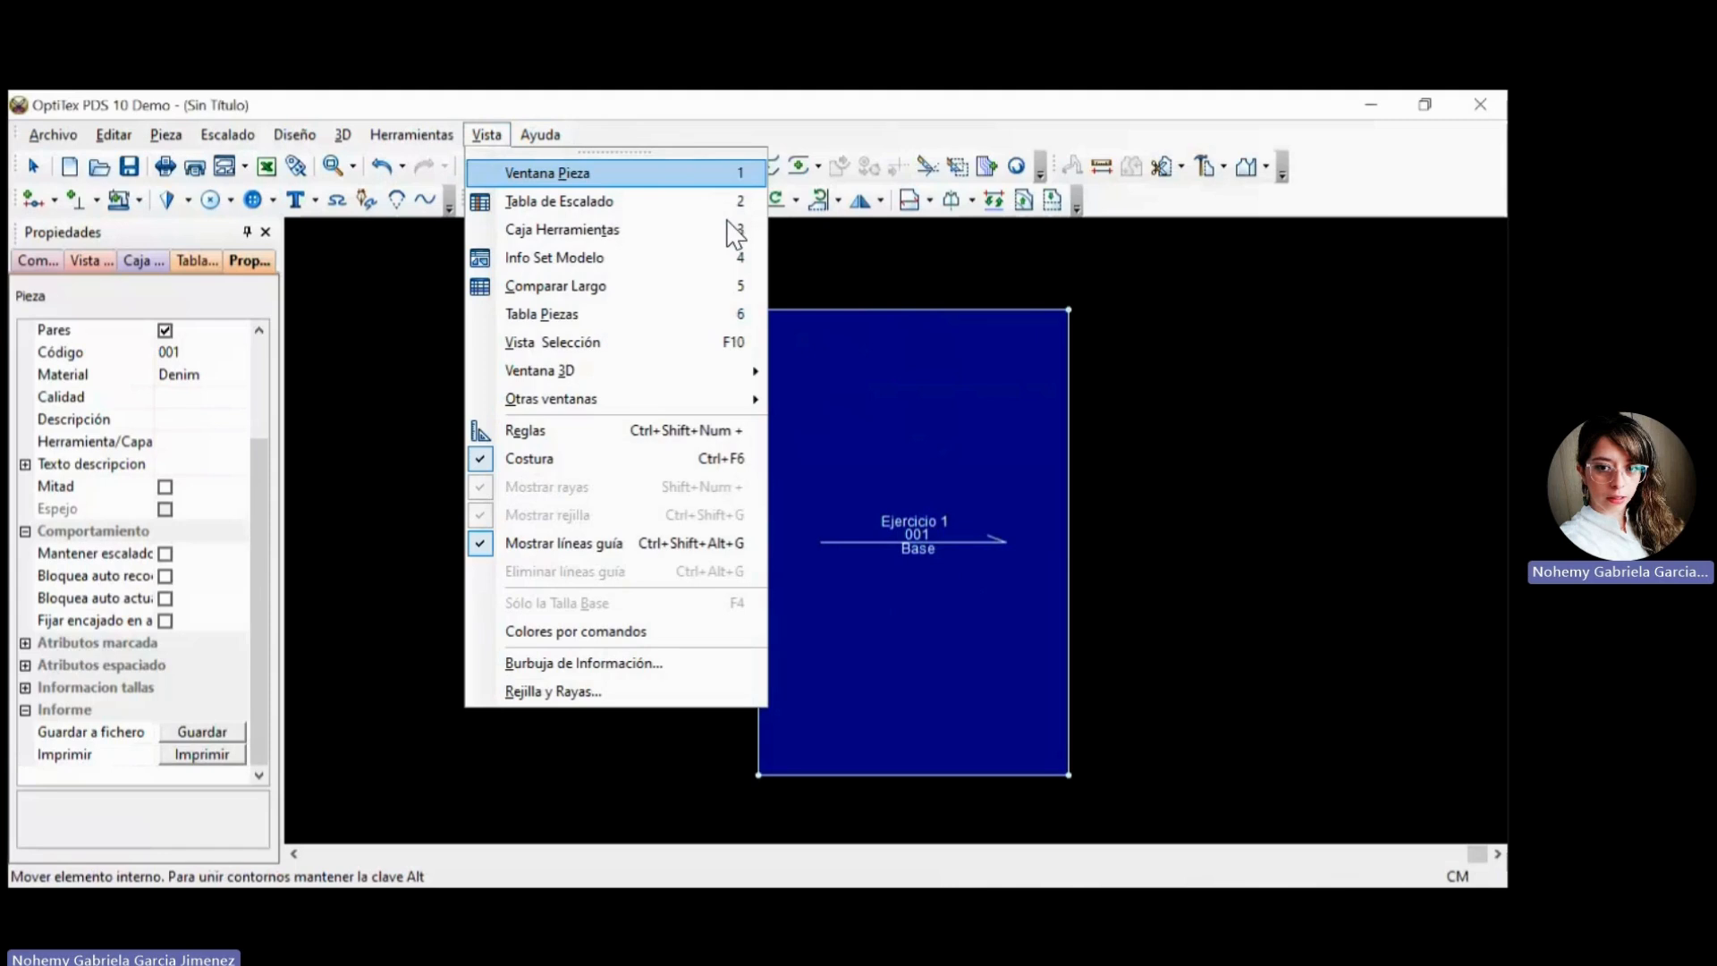
pyautogui.press('Return')
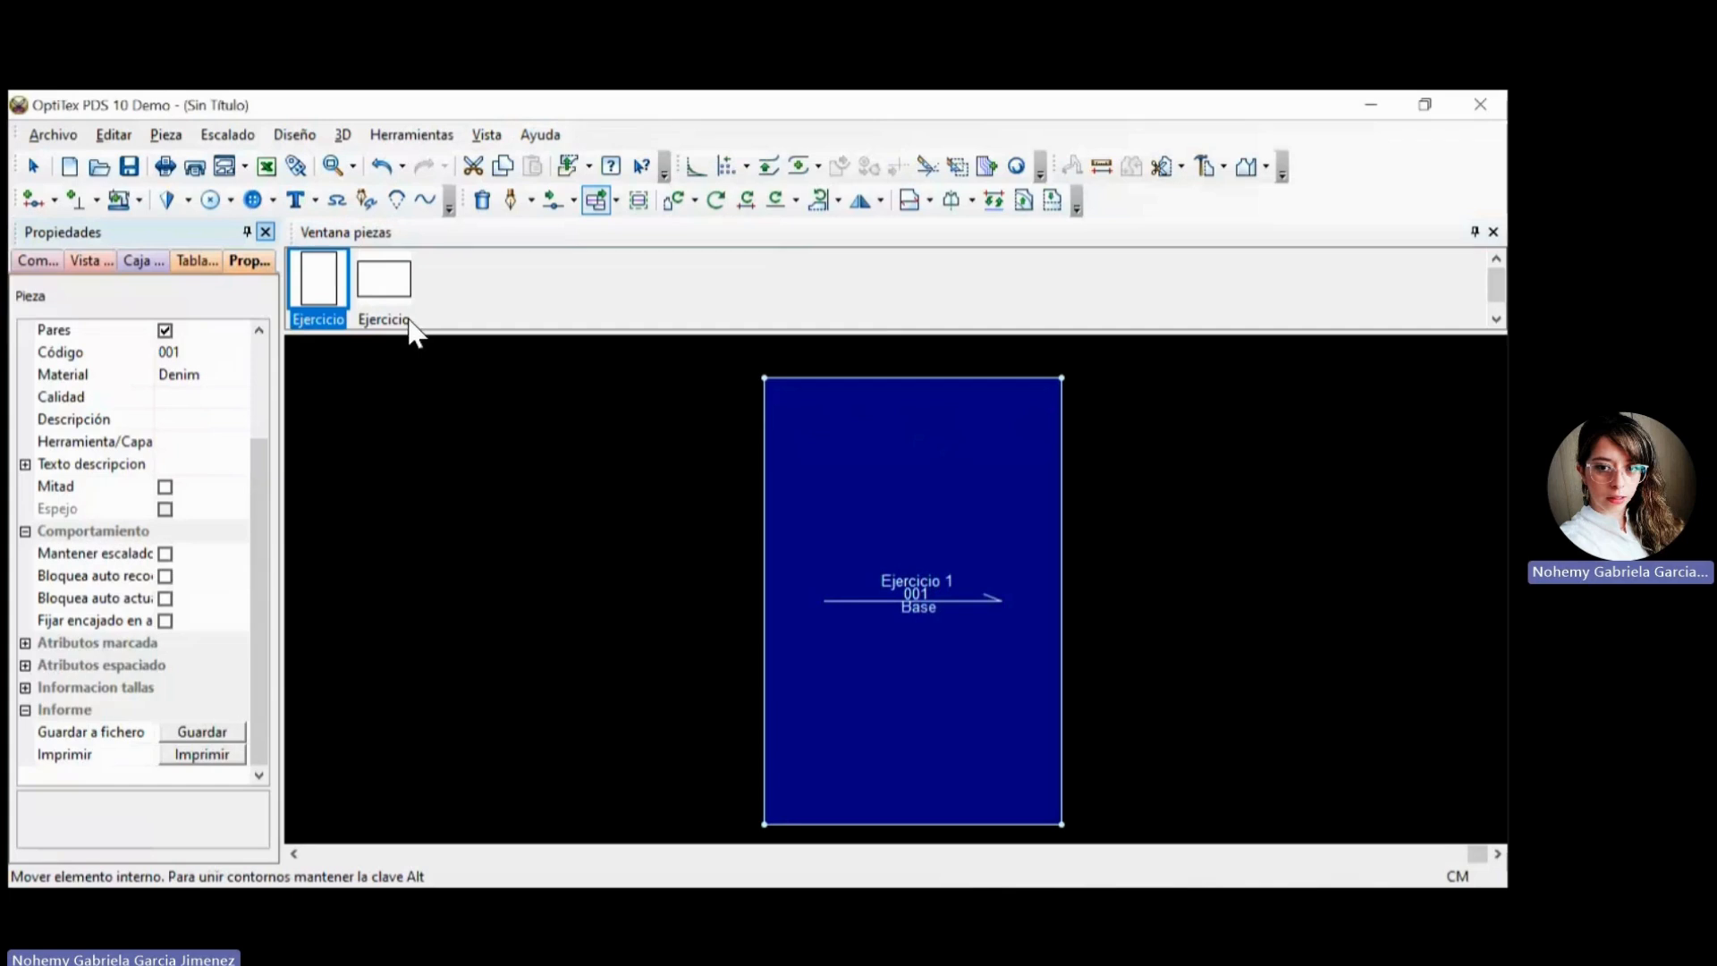
pyautogui.click(266, 233)
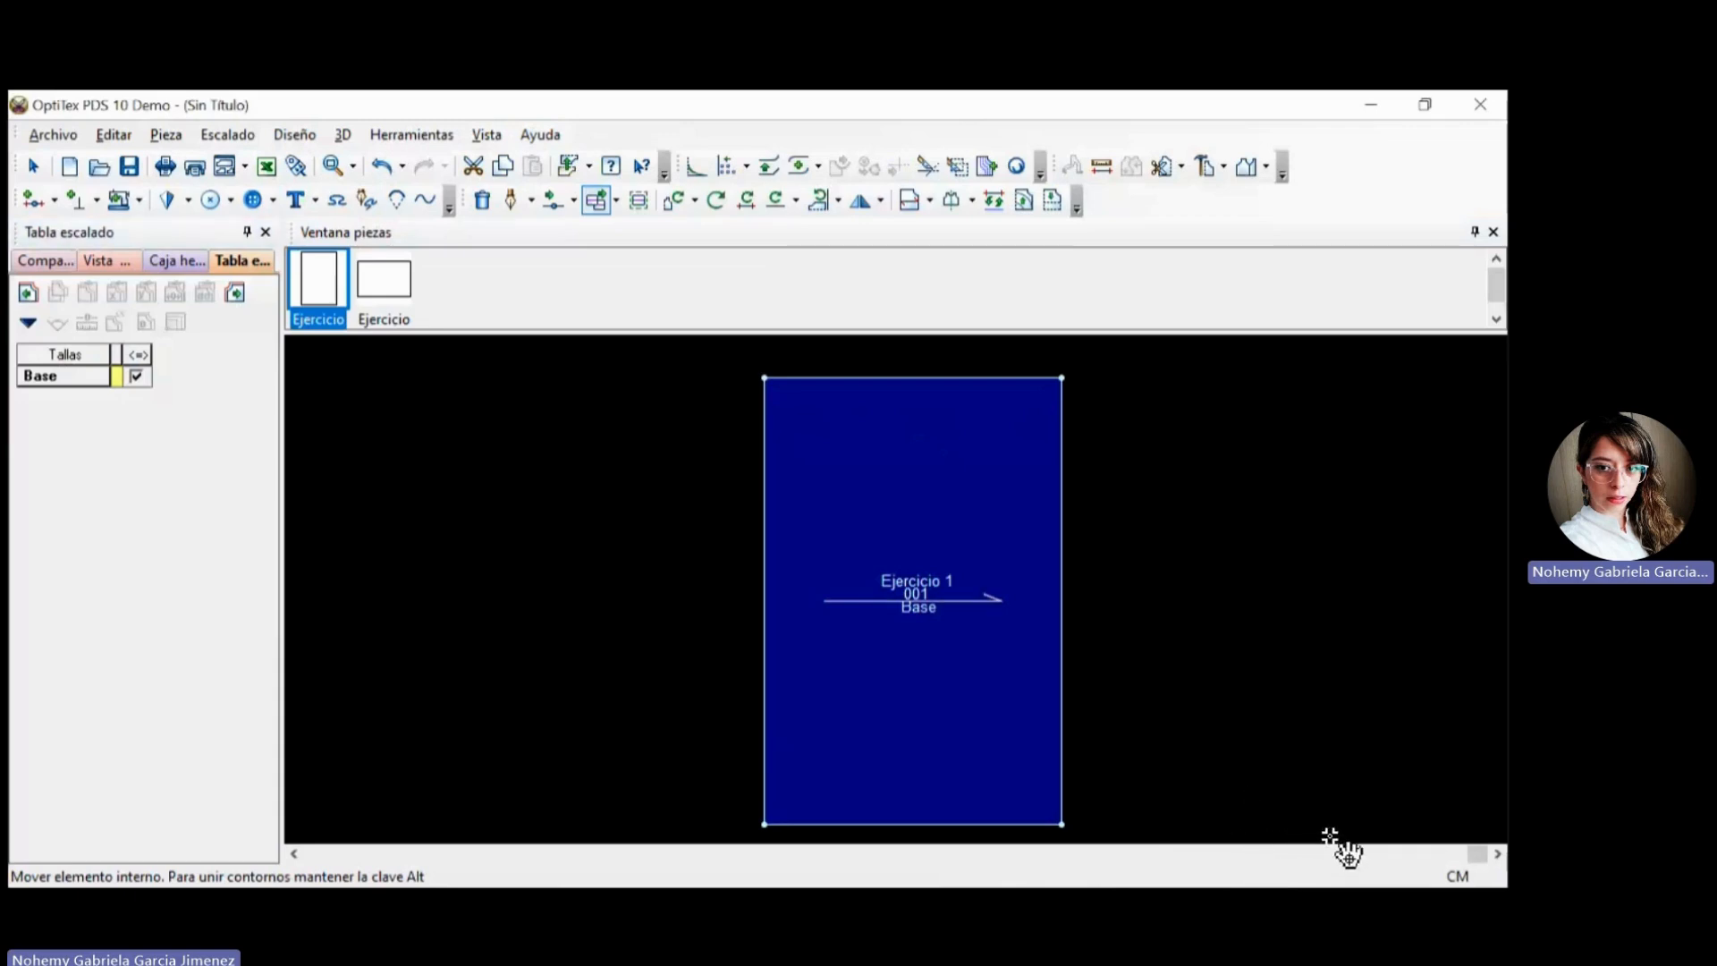
pyautogui.press('Escape')
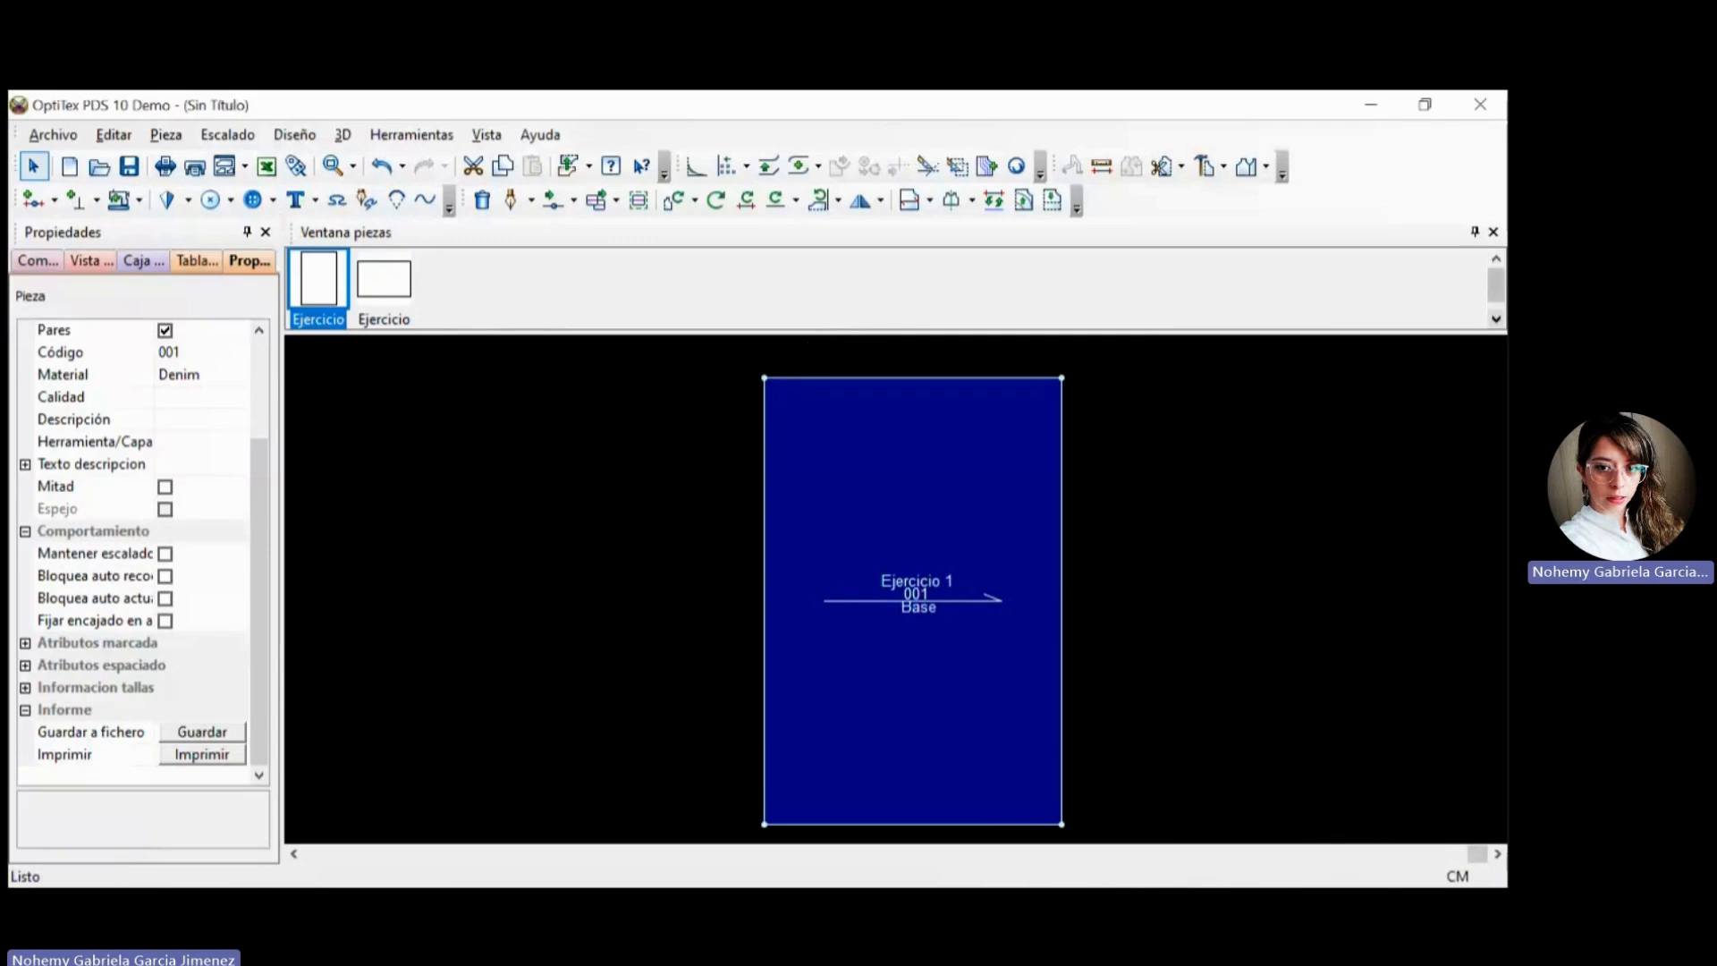
# Close the pieces window and show it again.
pyautogui.click(1492, 232)
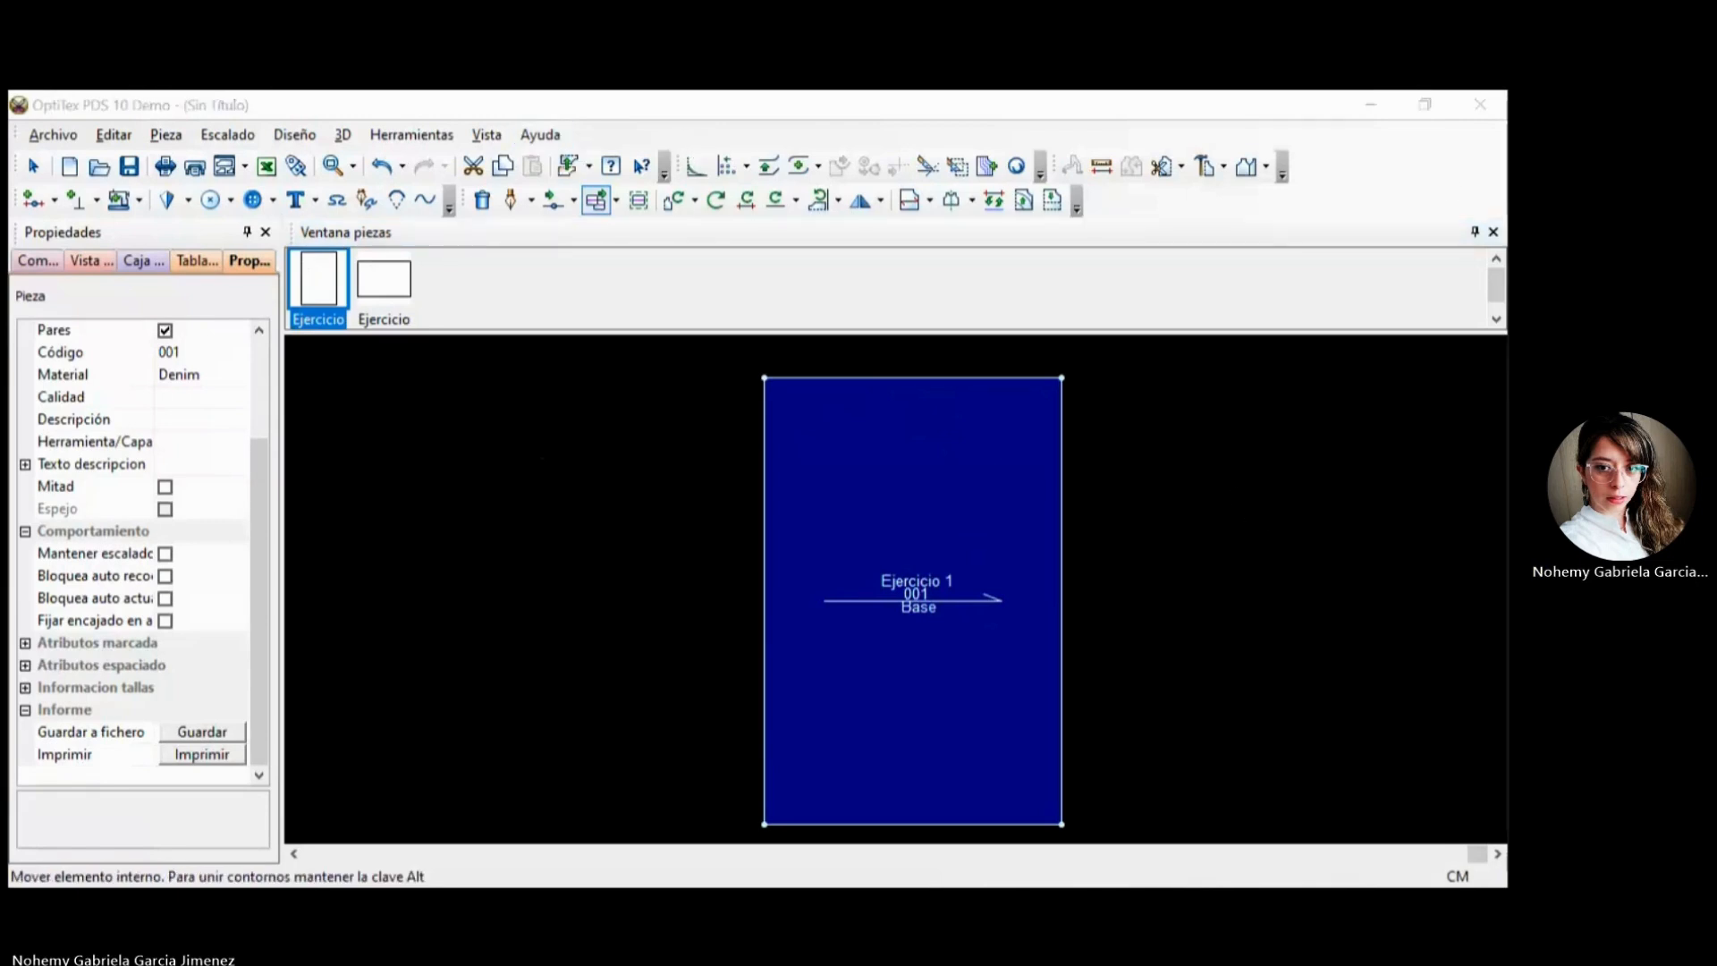
pyautogui.click(1492, 231)
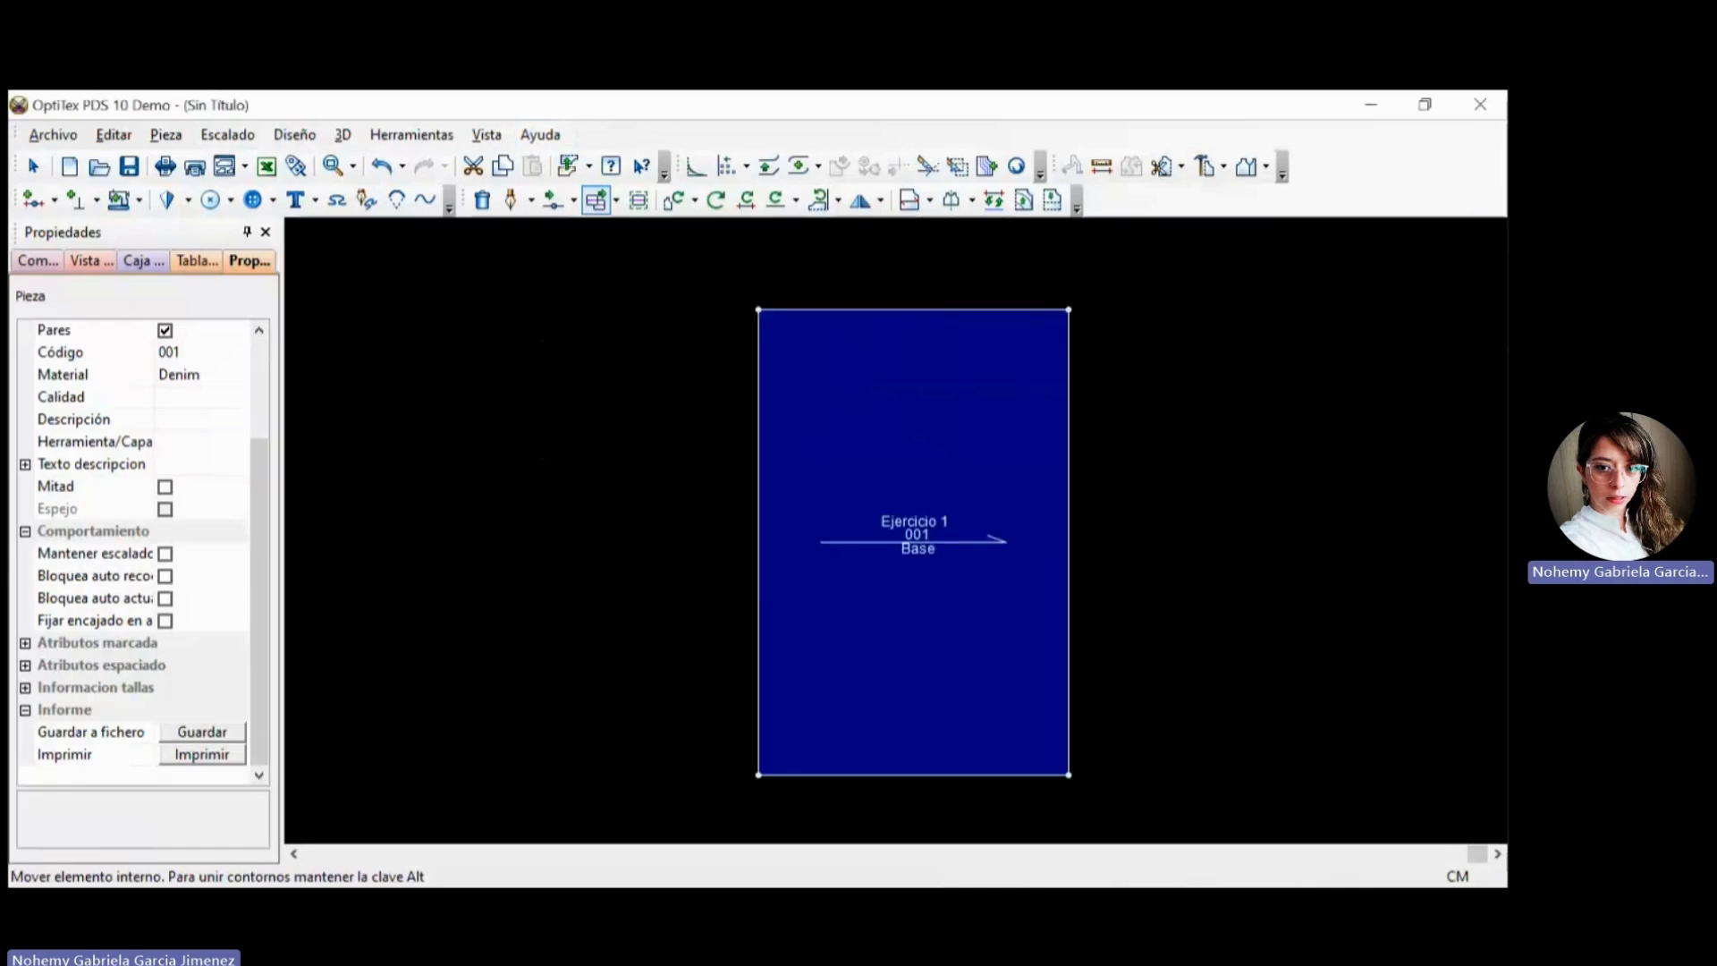
pyautogui.click(487, 134)
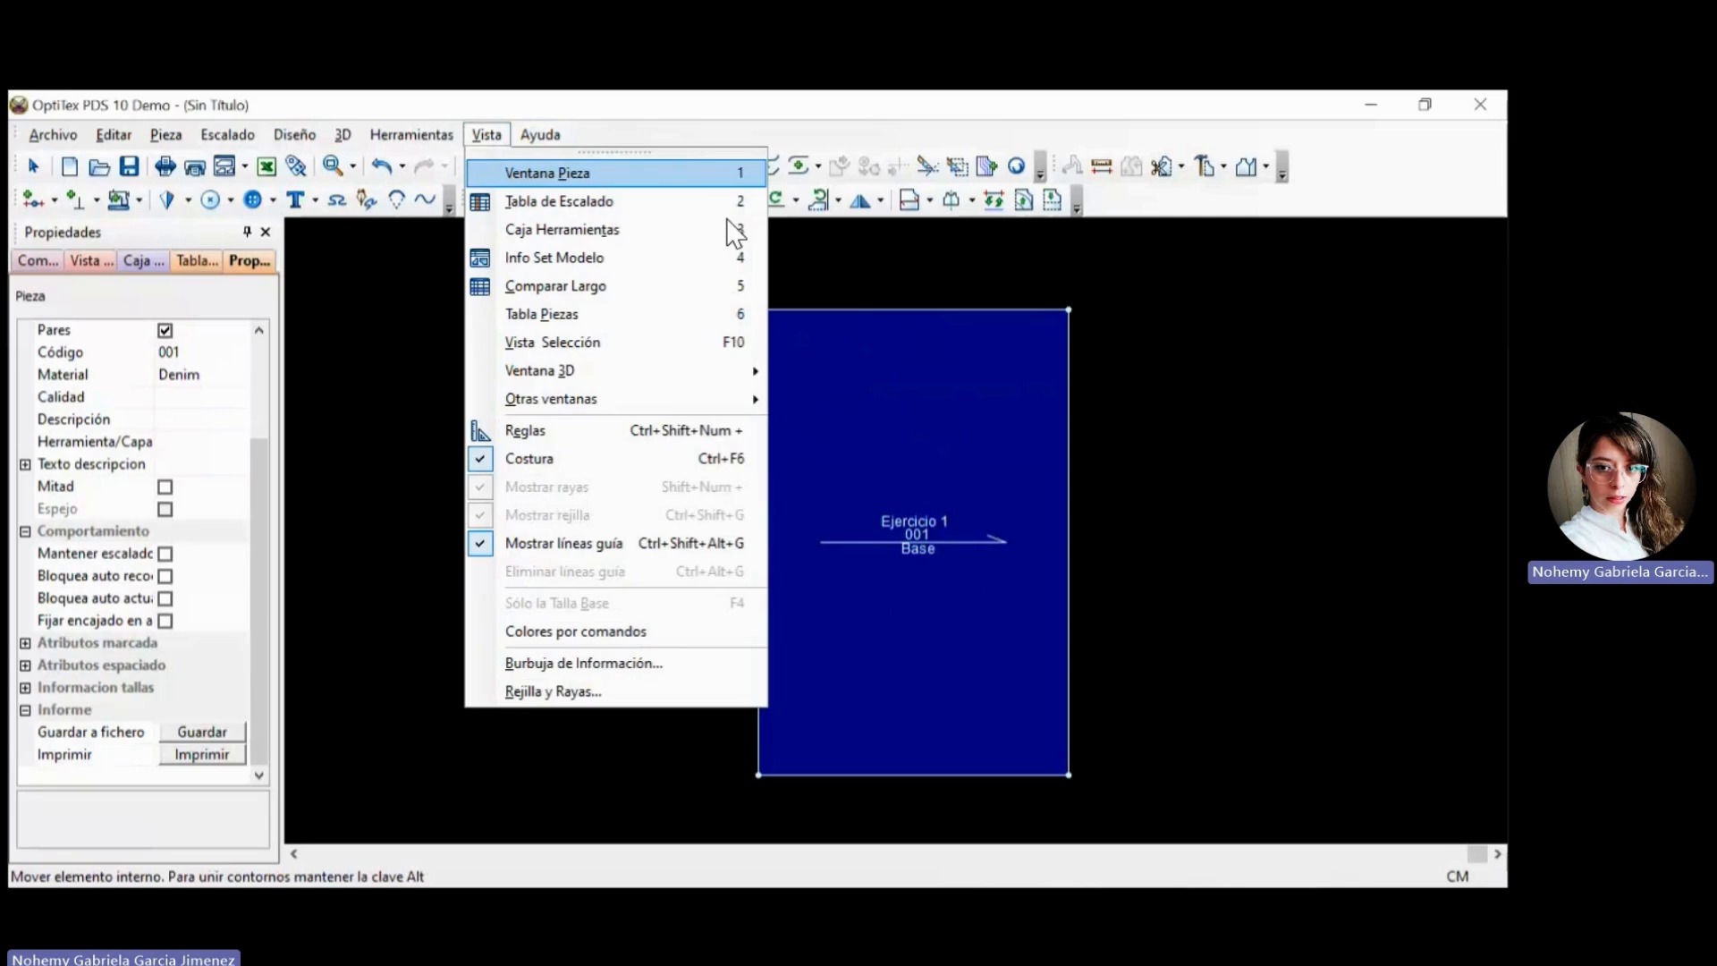
pyautogui.press('Return')
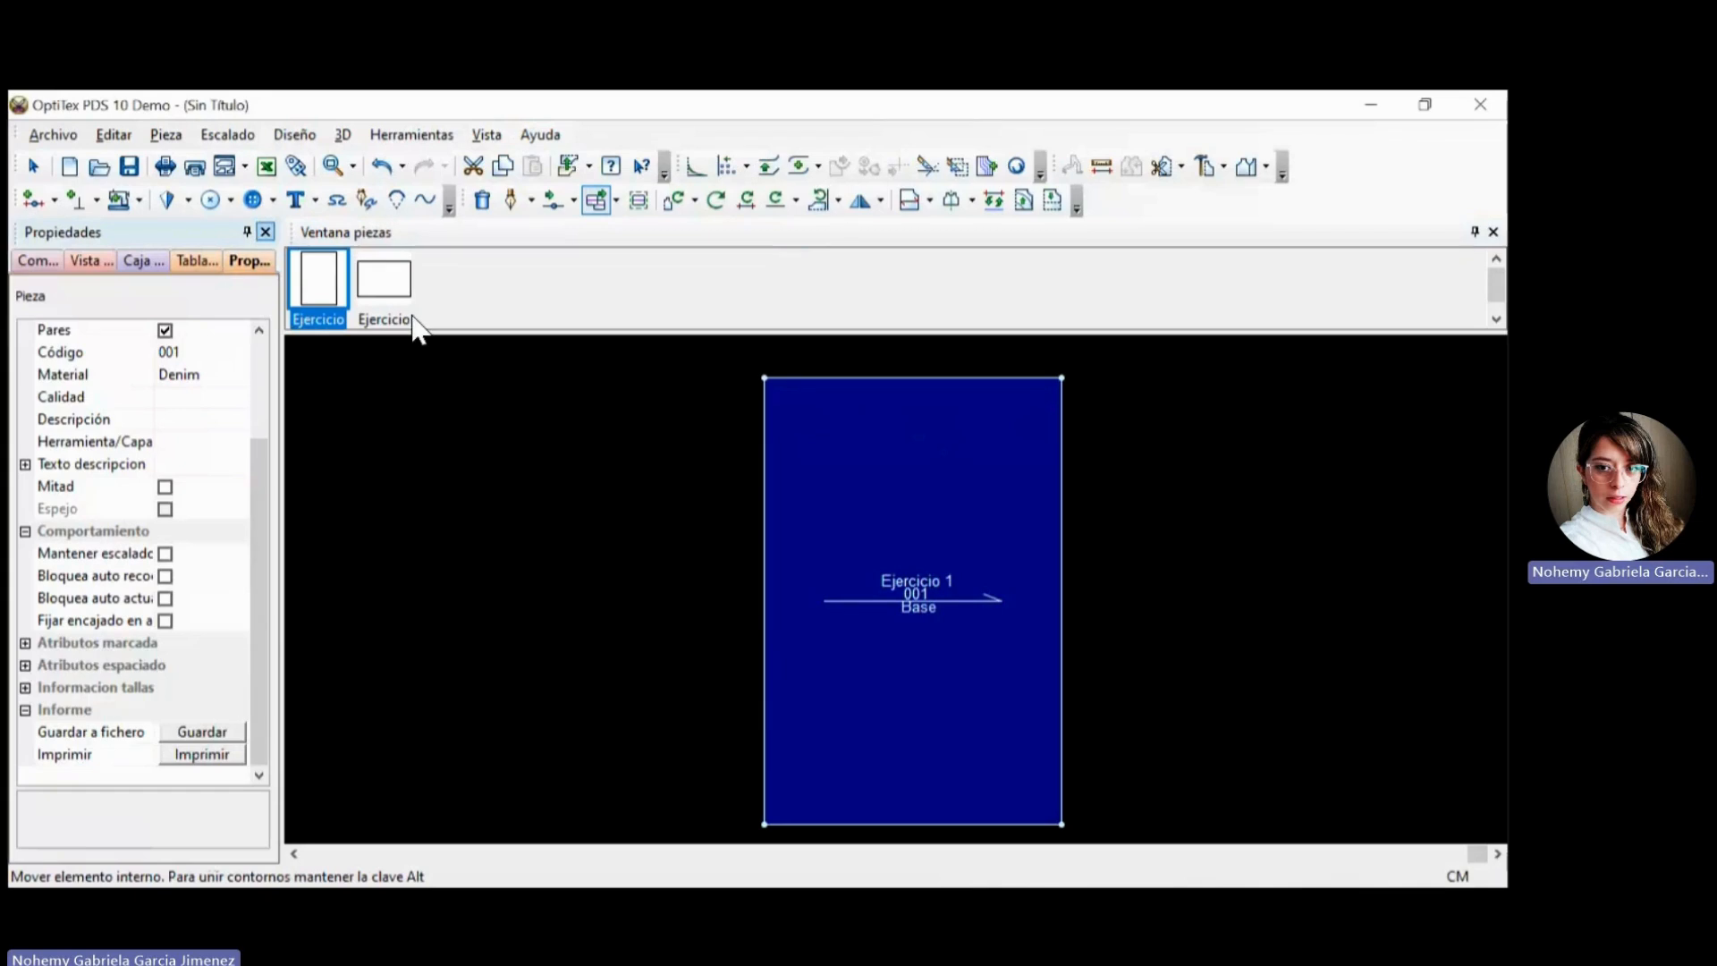
# Close the piece properties and reopen them from an empty part of the work area.
pyautogui.click(266, 232)
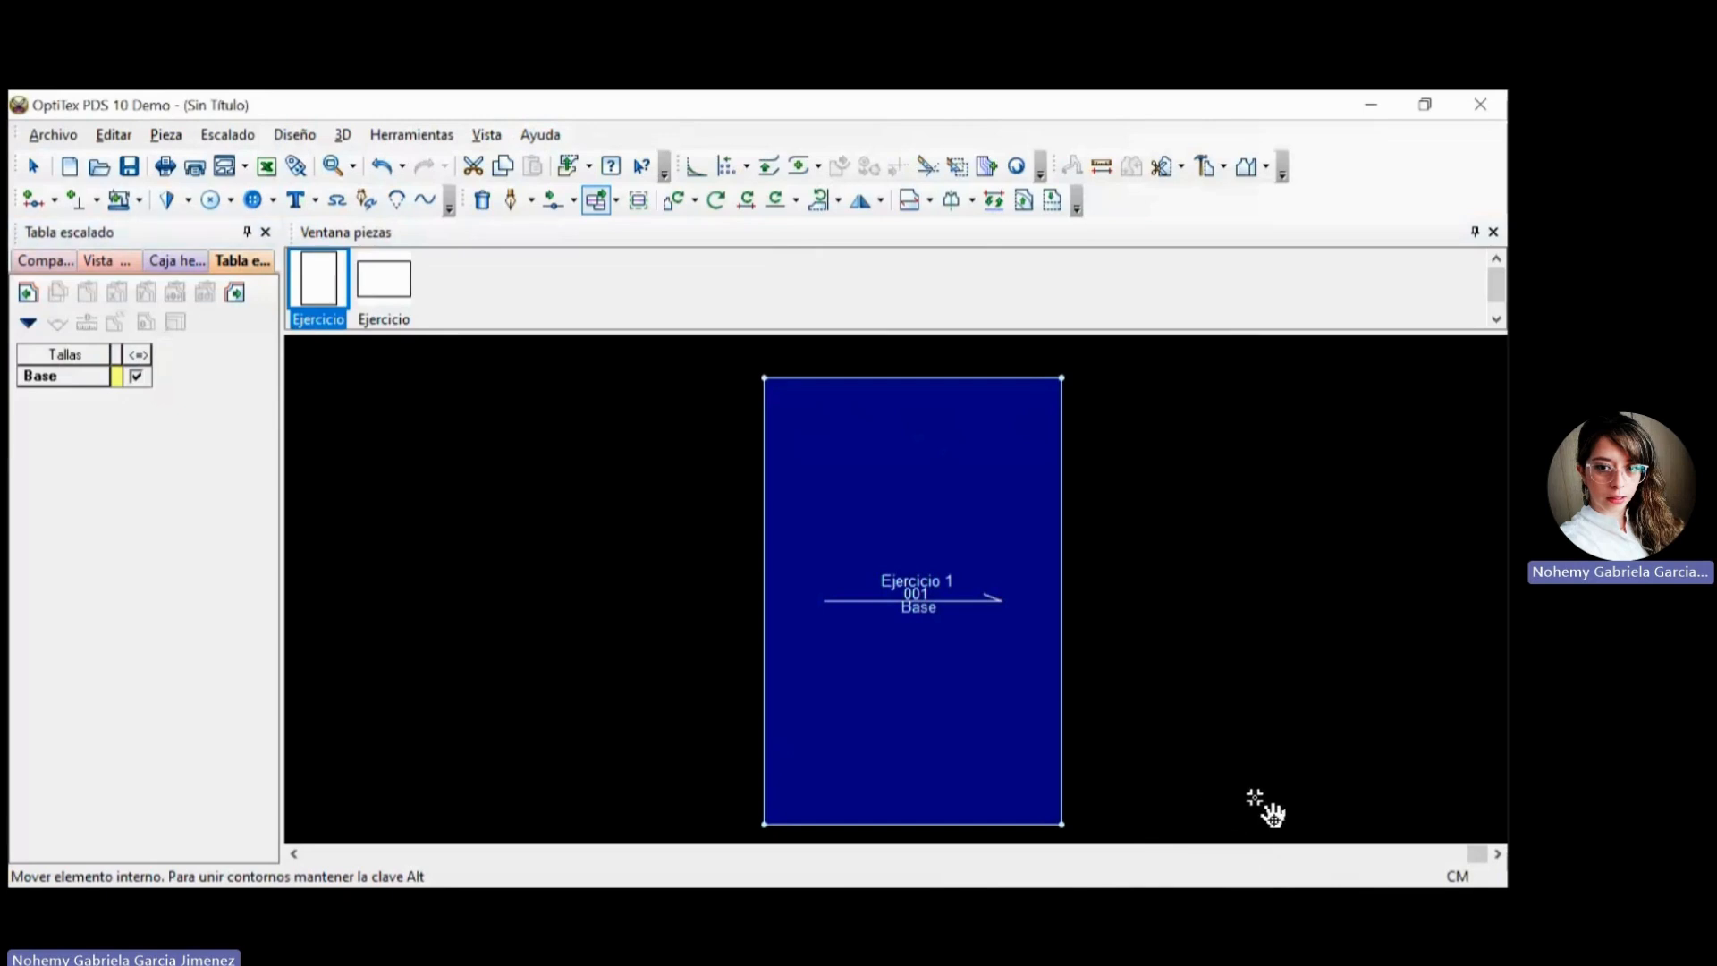
pyautogui.rightClick(1345, 831)
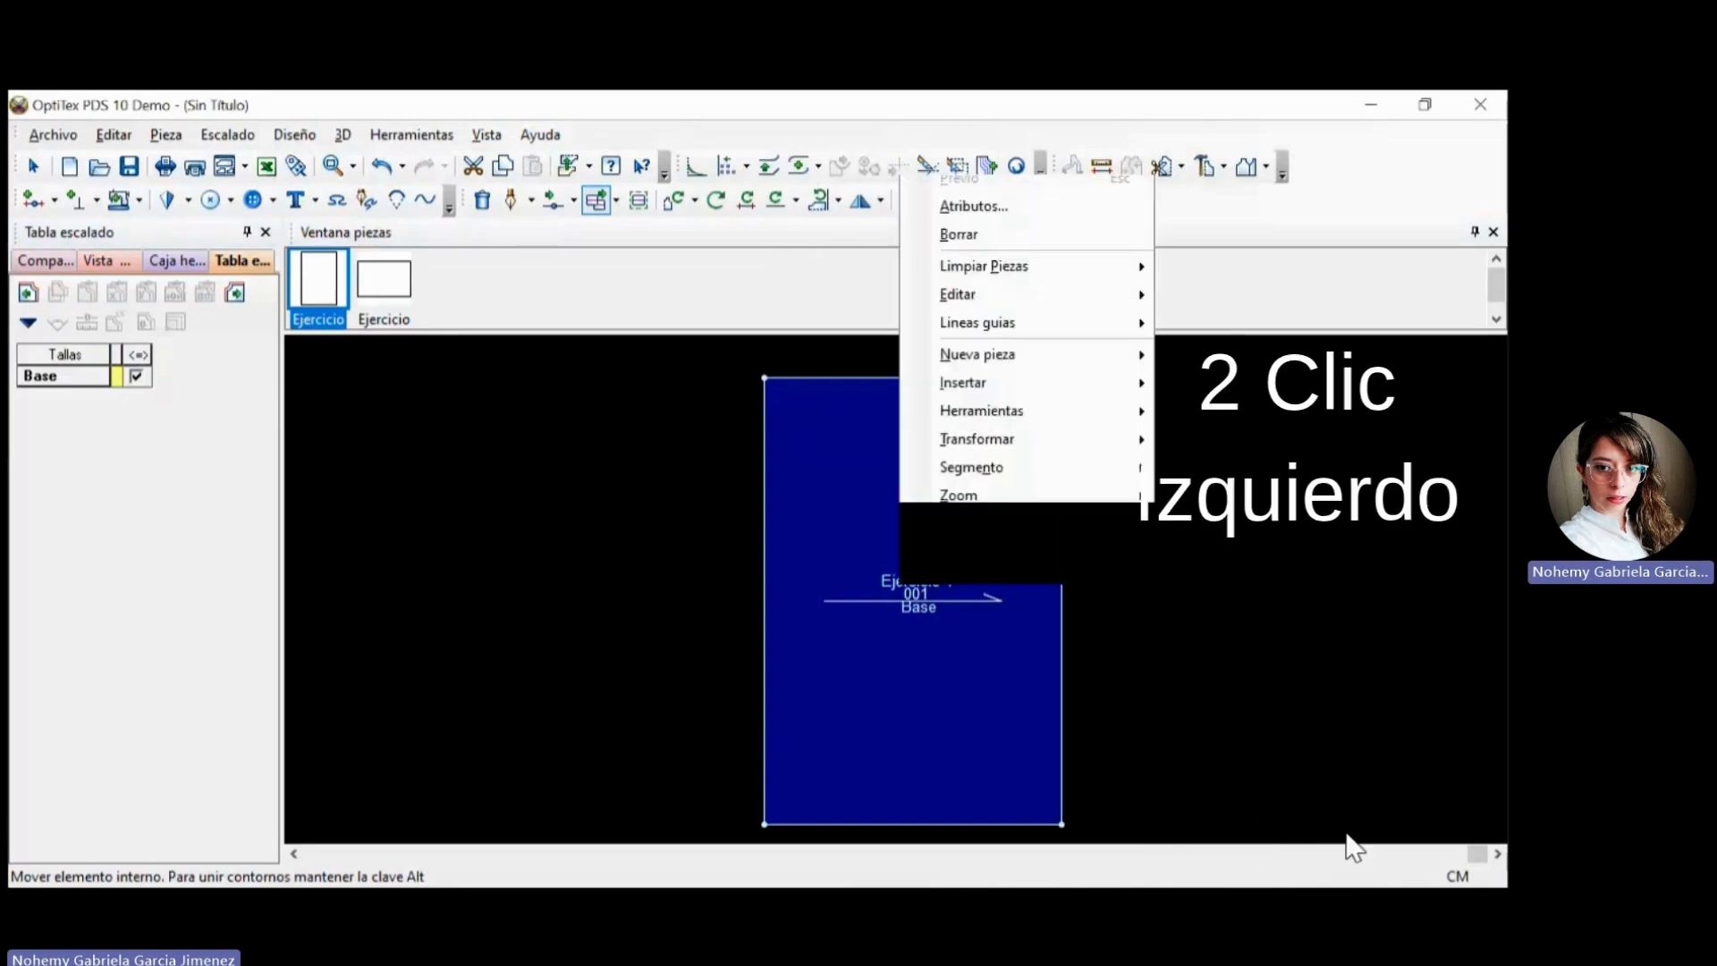
pyautogui.click(1344, 831)
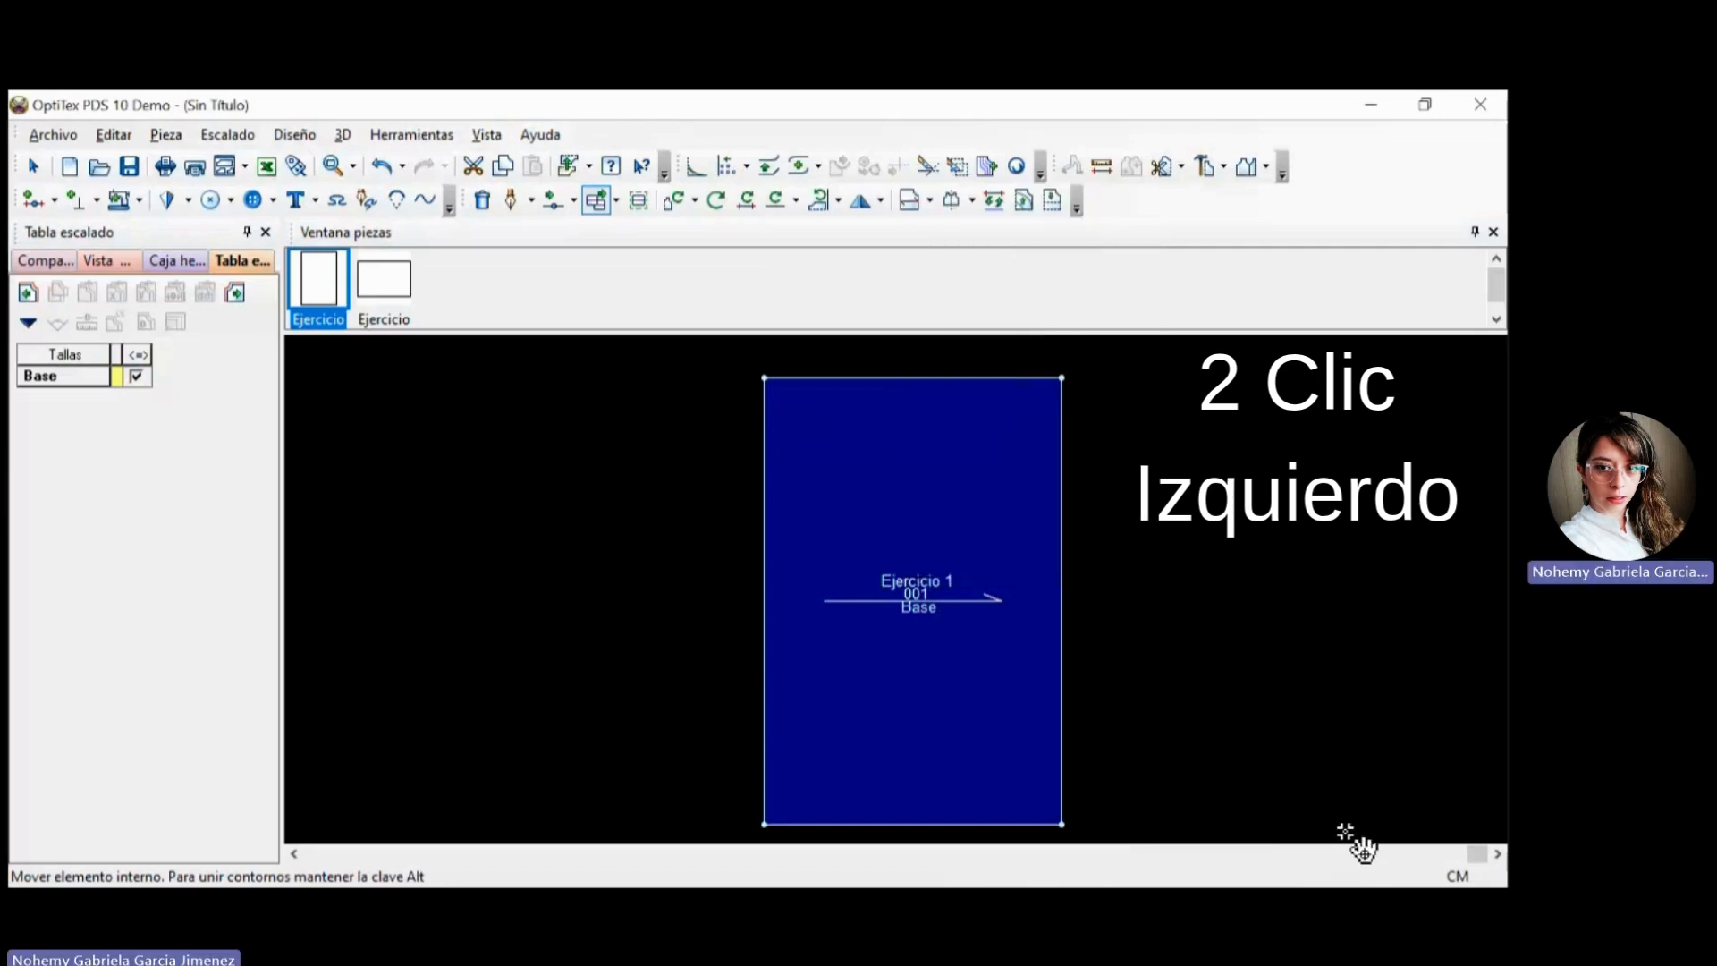
pyautogui.doubleClick(1368, 836)
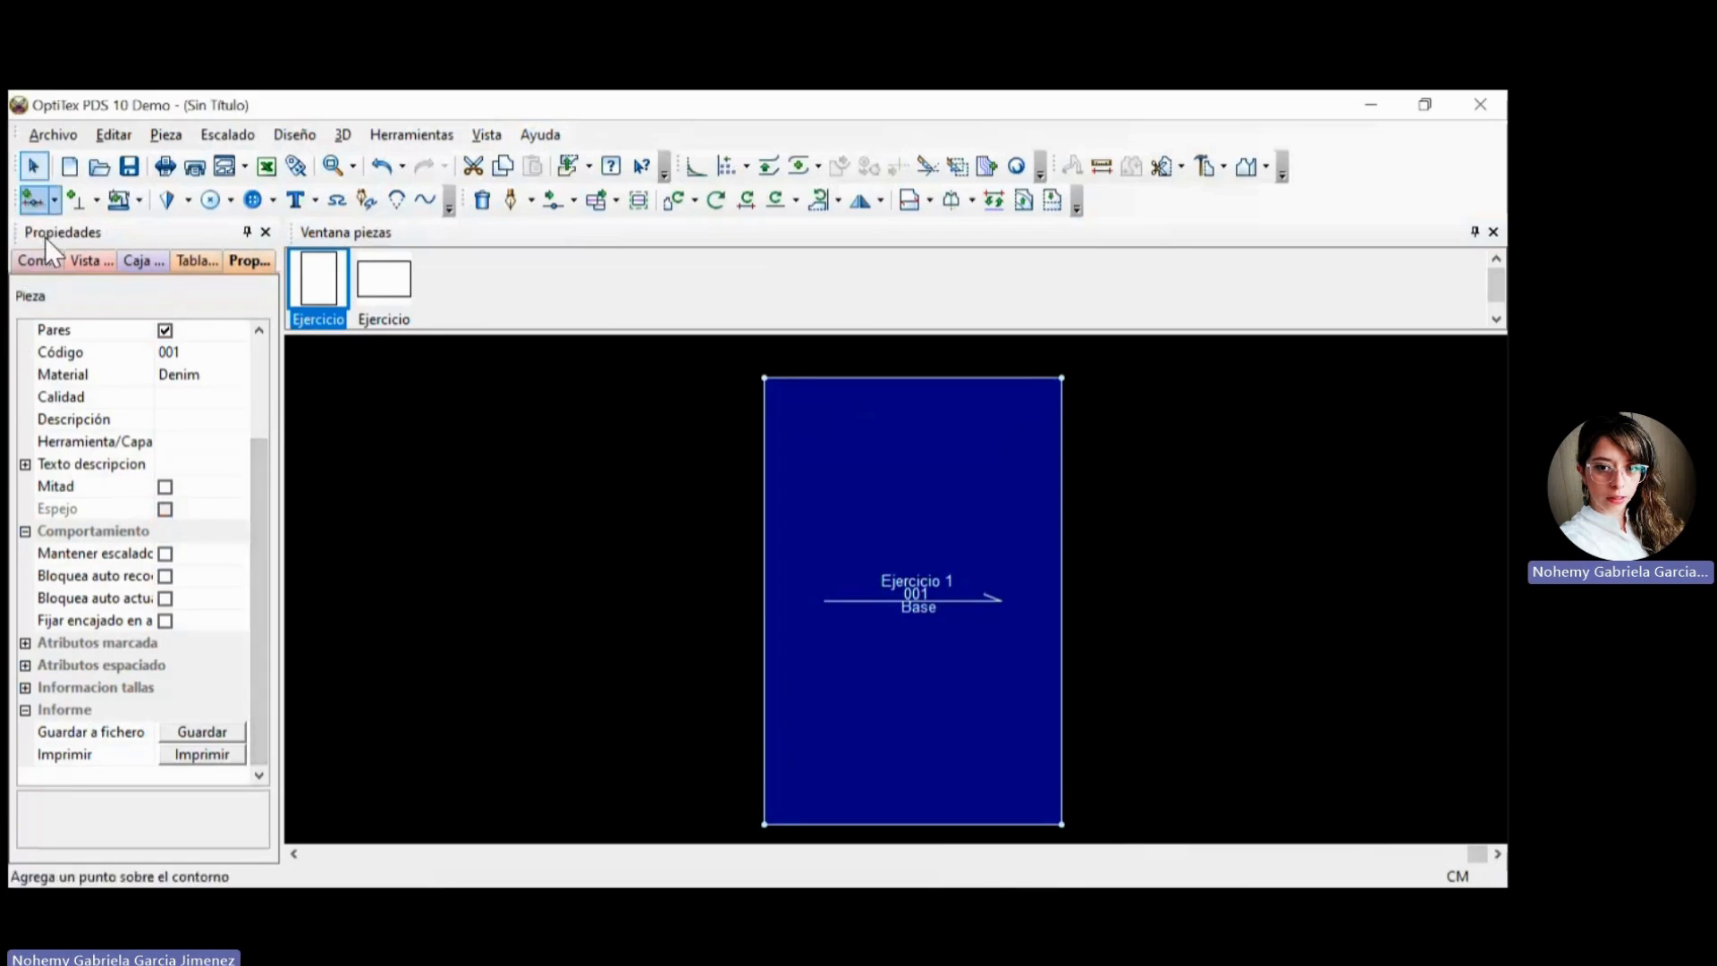
# Activate the Draw tool for a piece or internal contour and end the task without drawing anything.
pyautogui.click(253, 200)
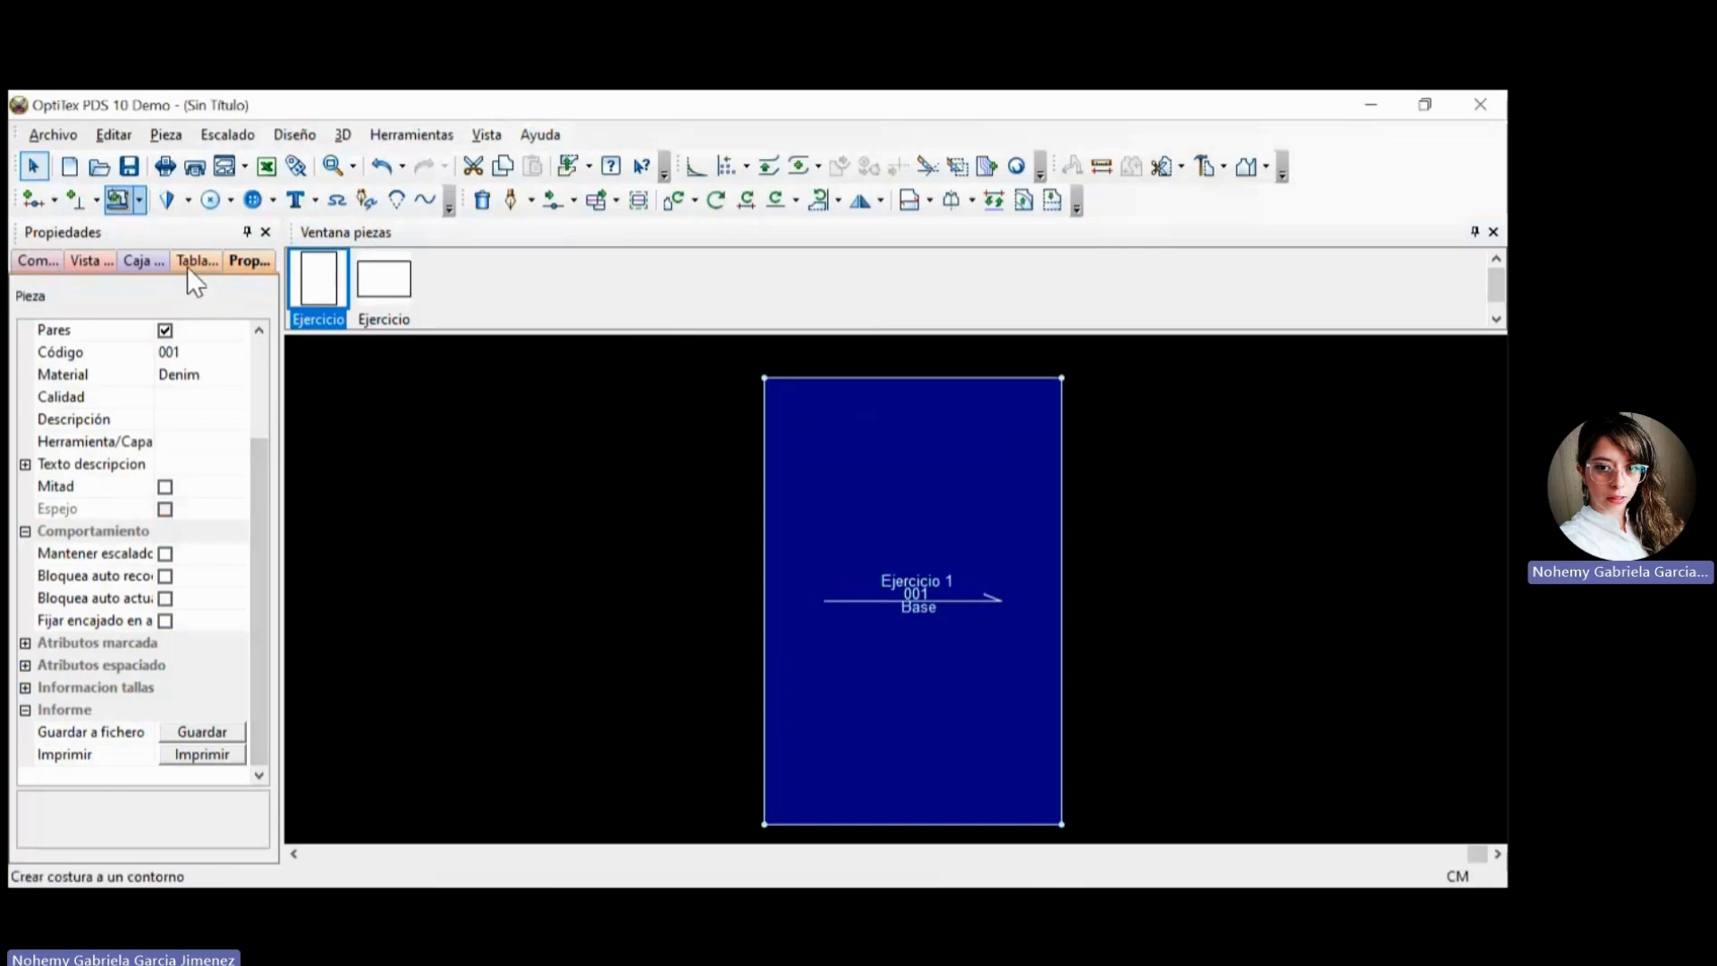
pyautogui.click(119, 199)
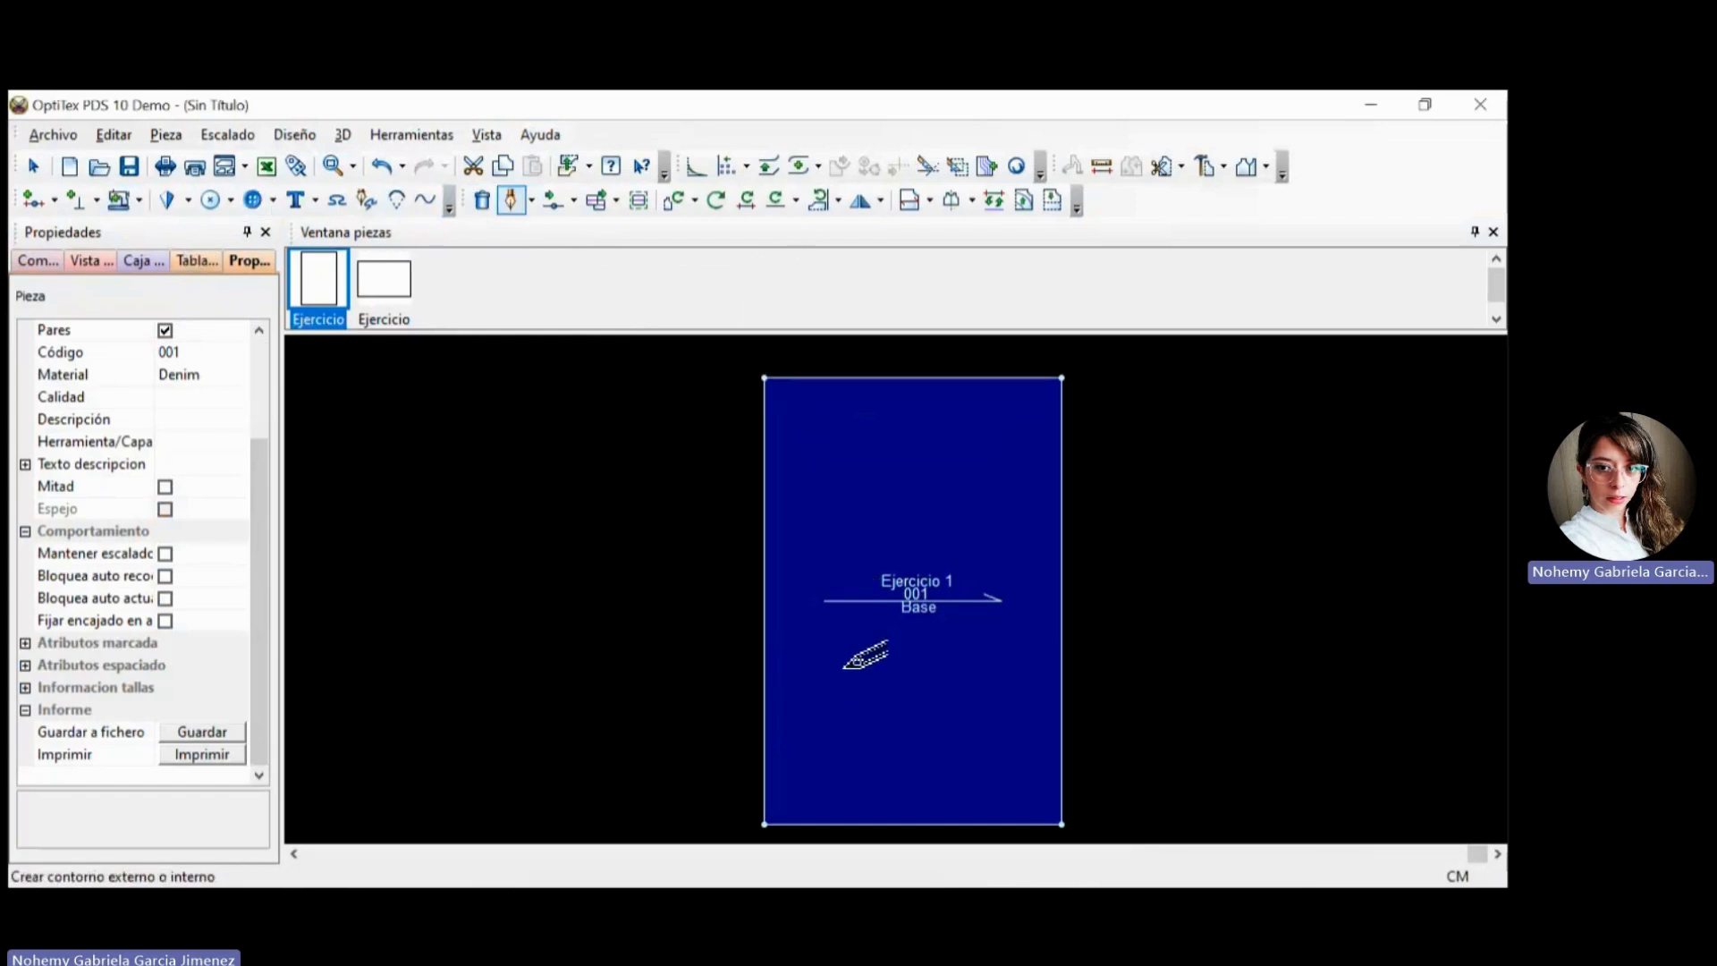
pyautogui.click(482, 199)
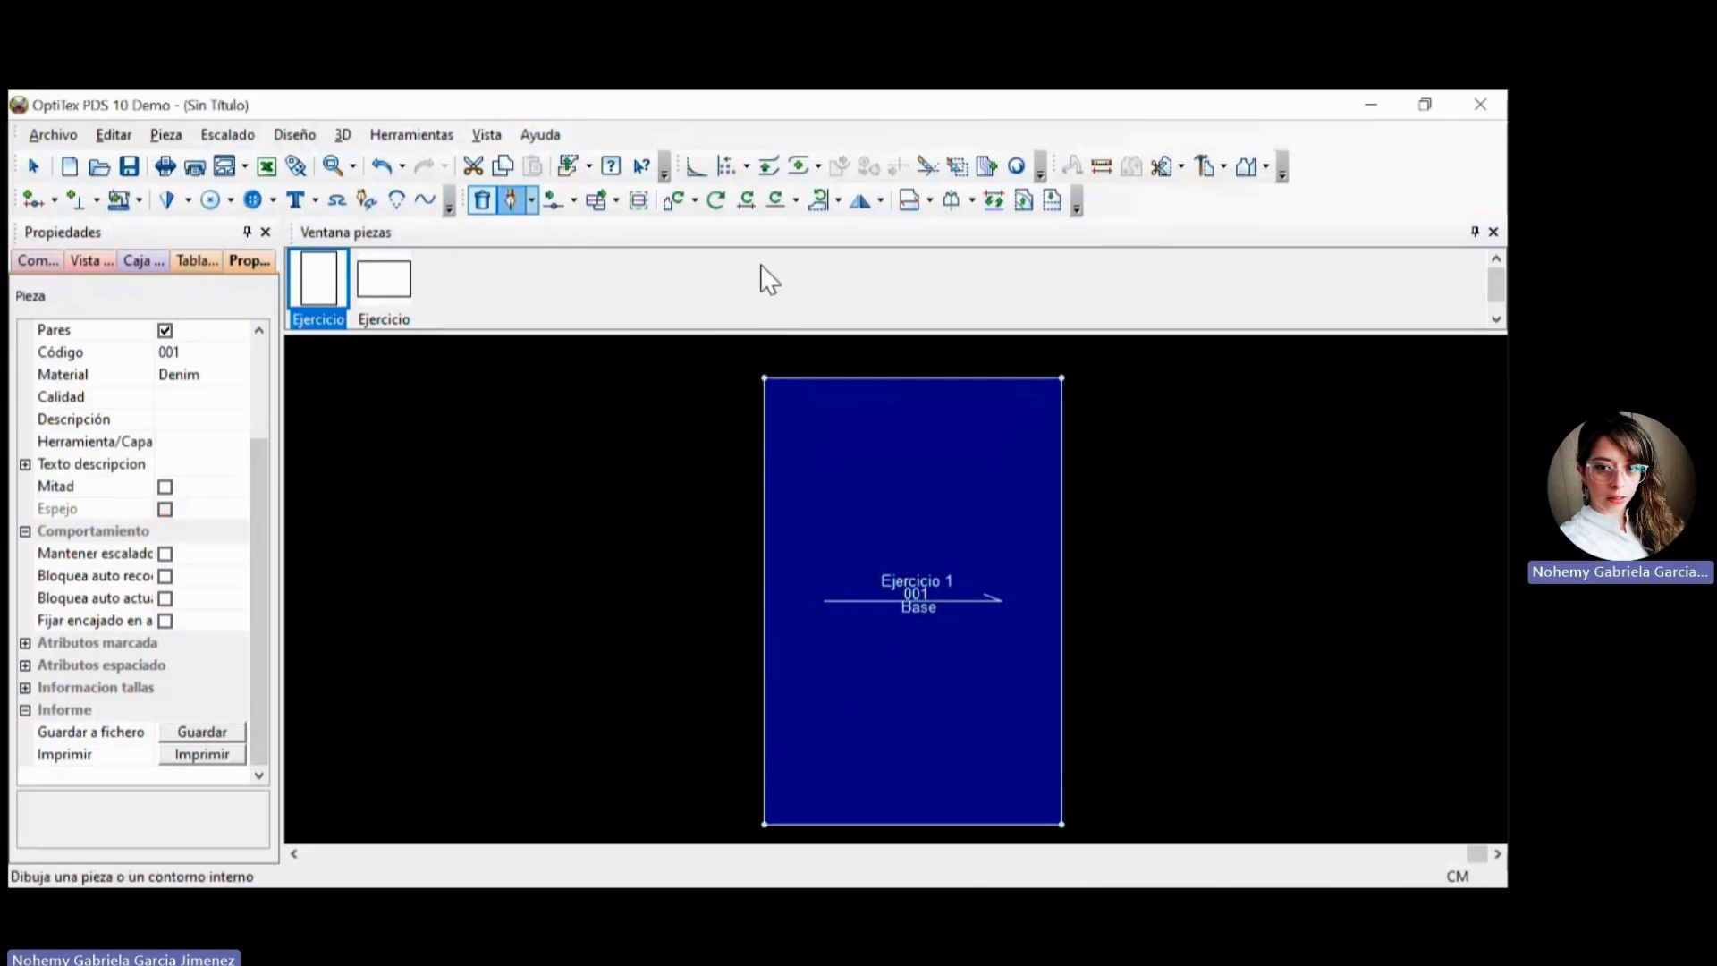
pyautogui.click(510, 200)
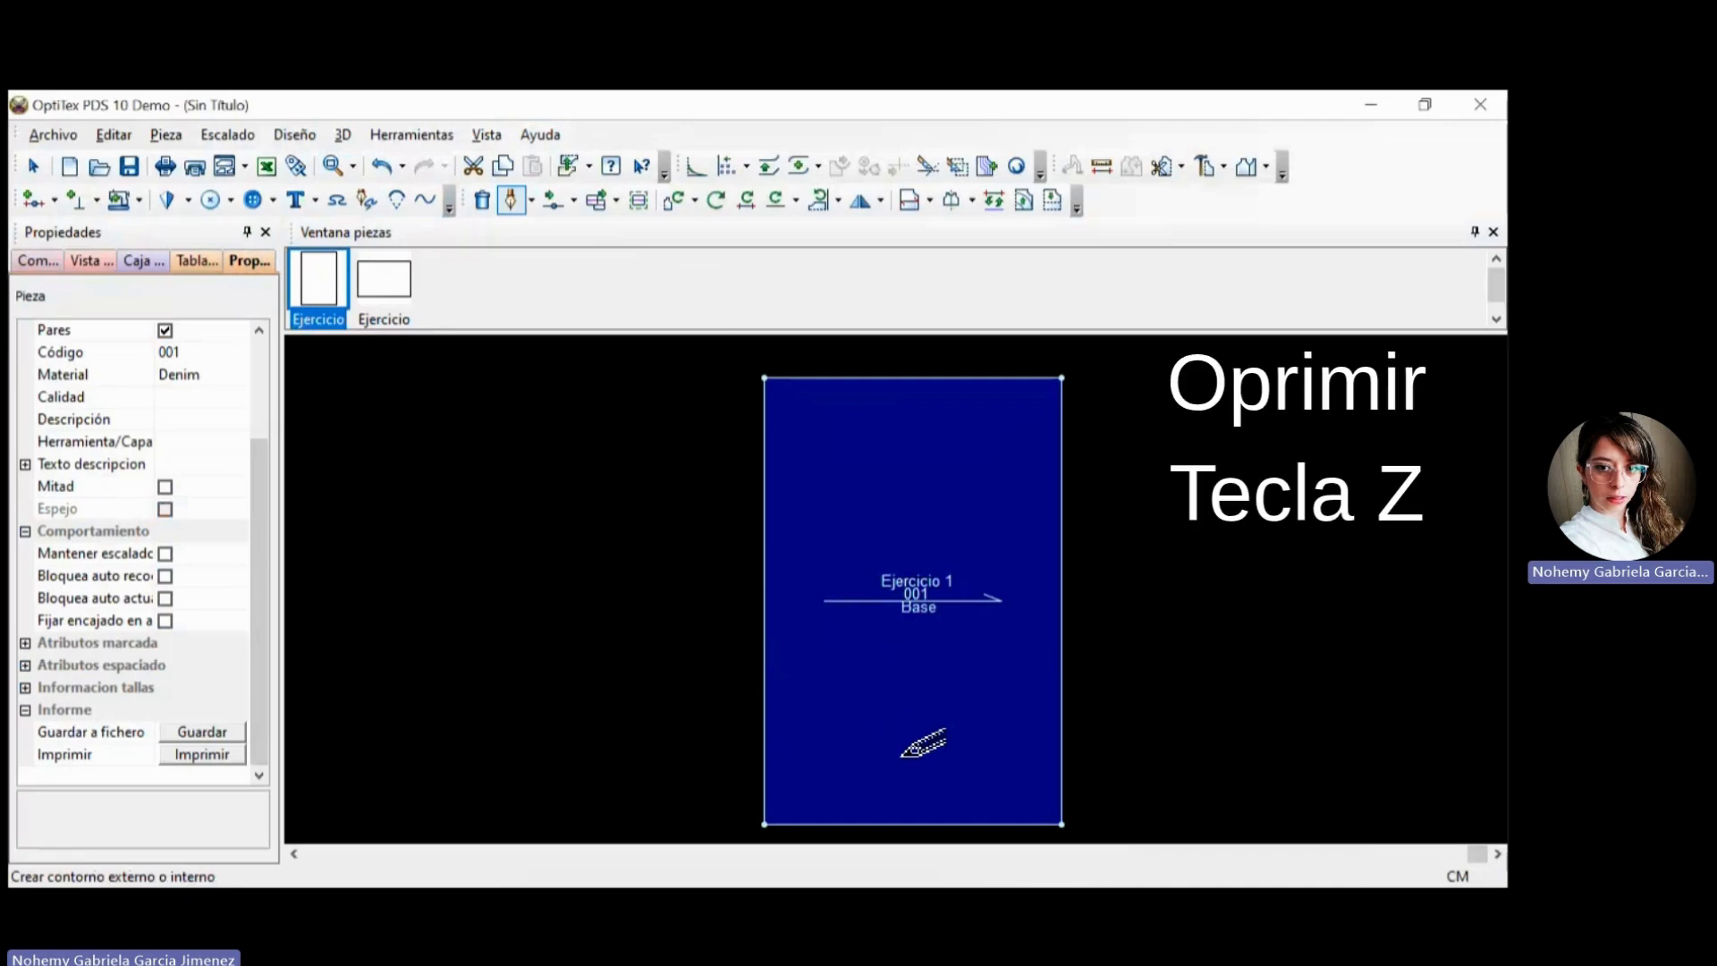
pyautogui.press('z')
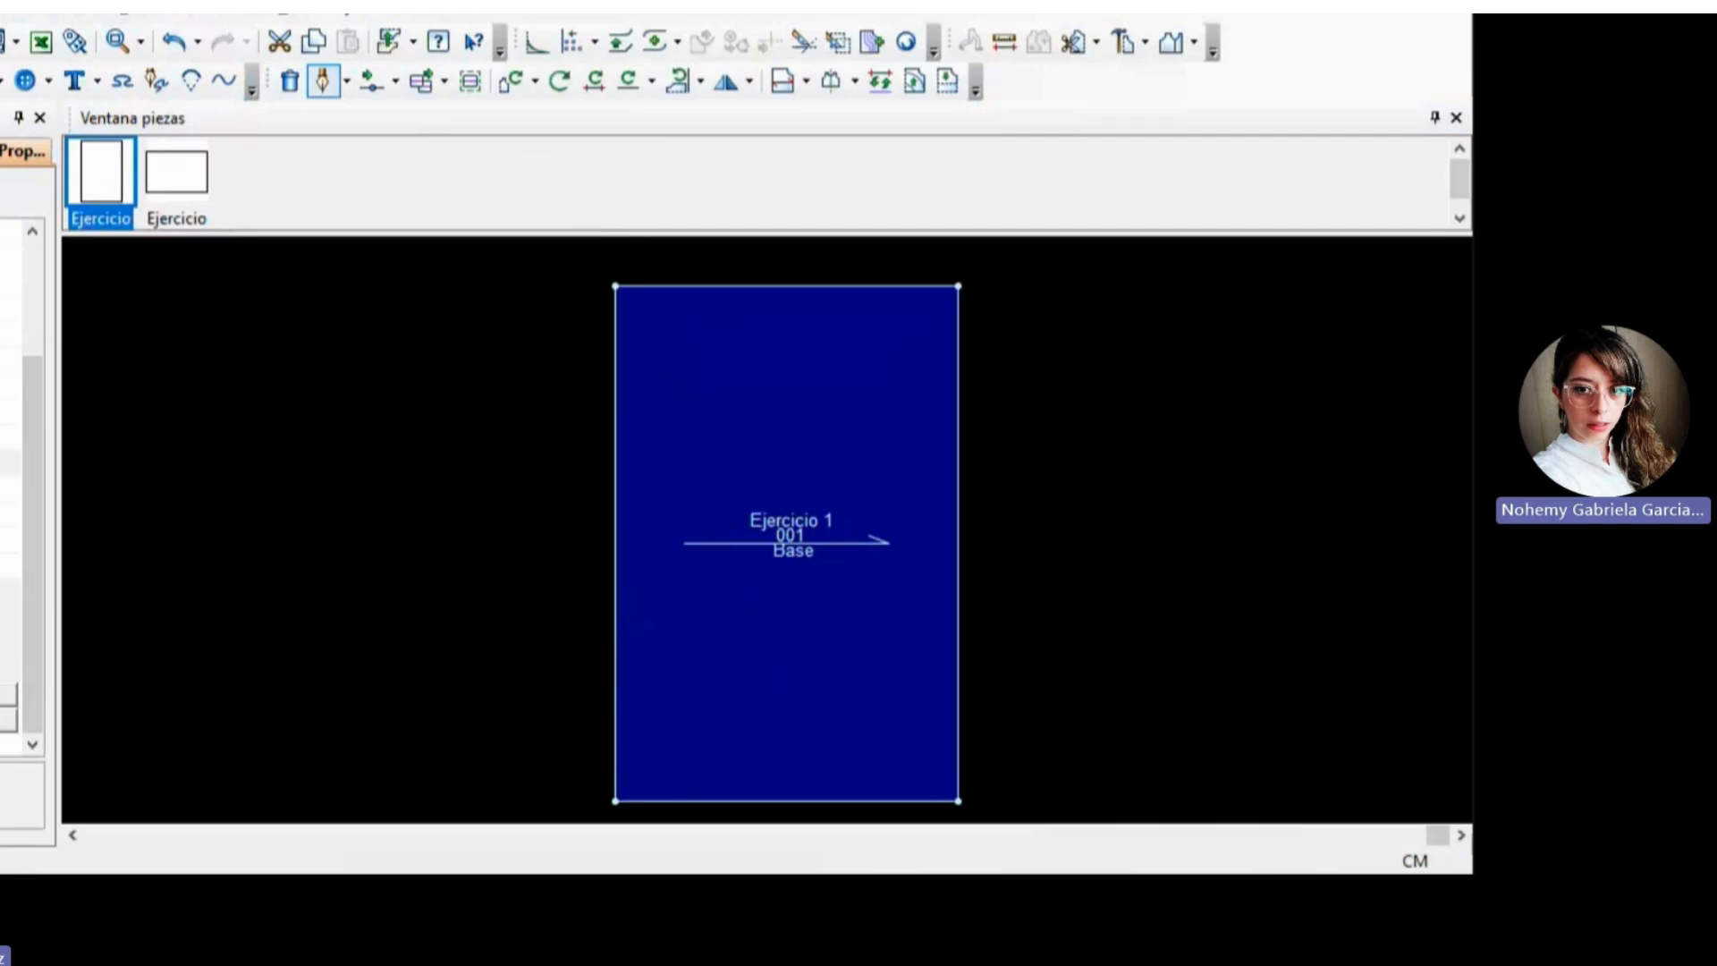
pyautogui.press('Escape')
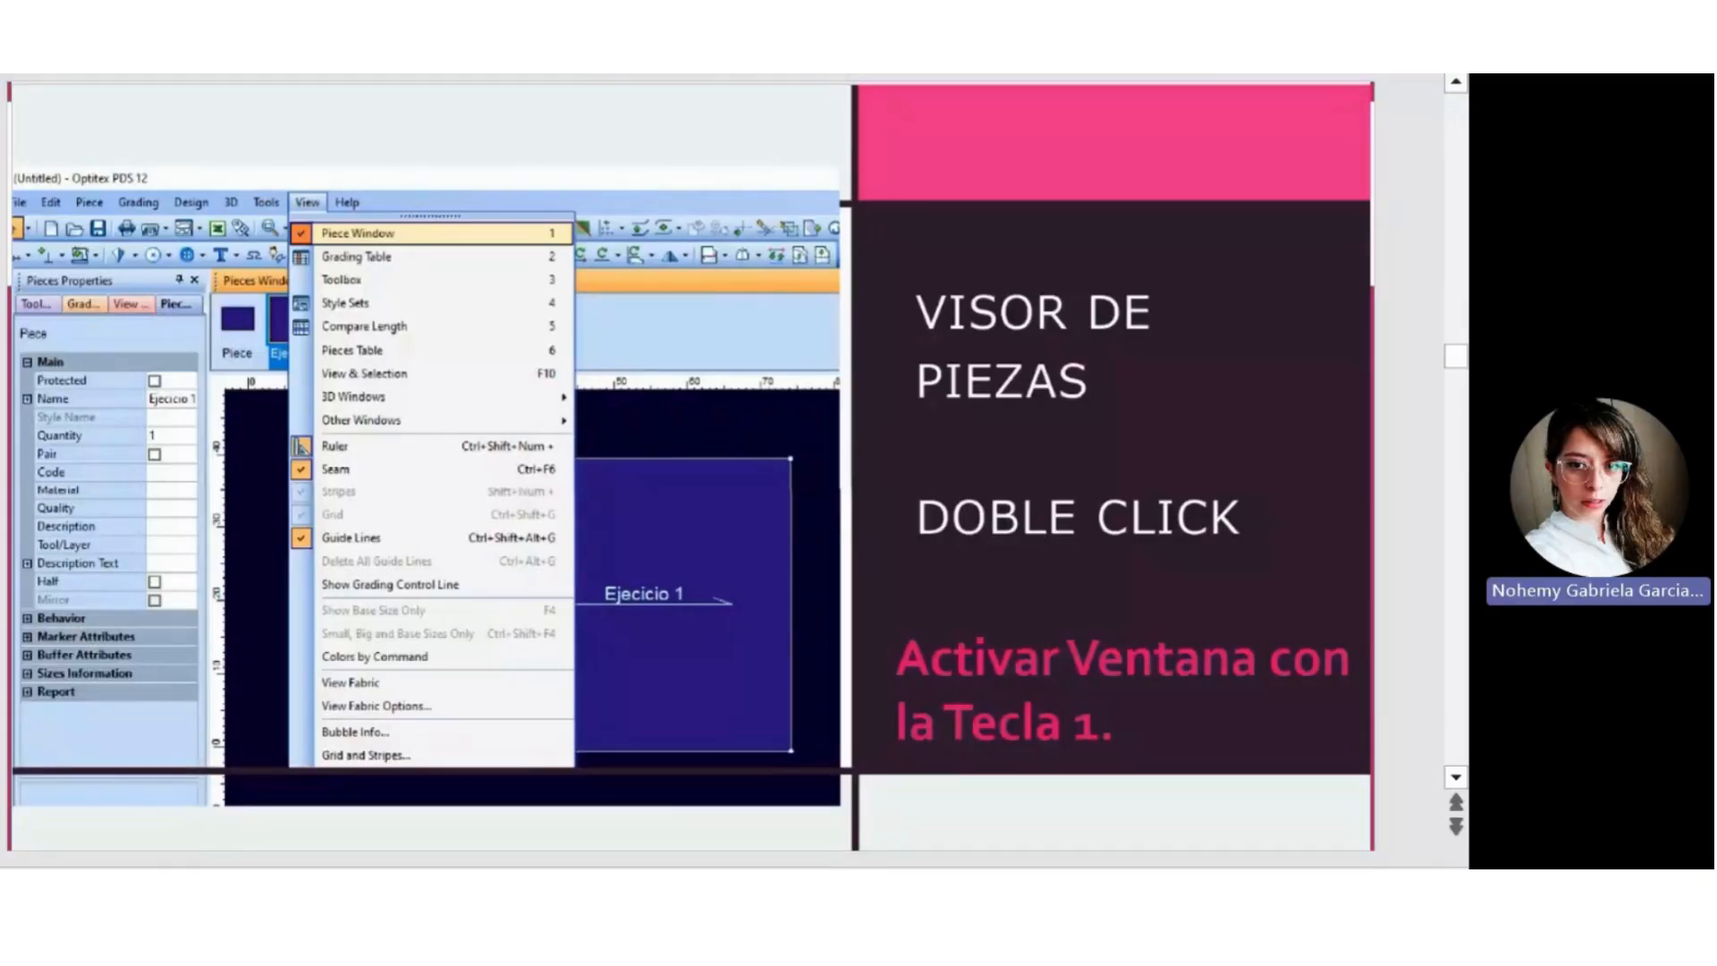
# Switch to PowerPoint and review the slides on cut and paste commands, the piece viewer, attributes and the fabric grain line.
pyautogui.scroll(2, 690, 466)
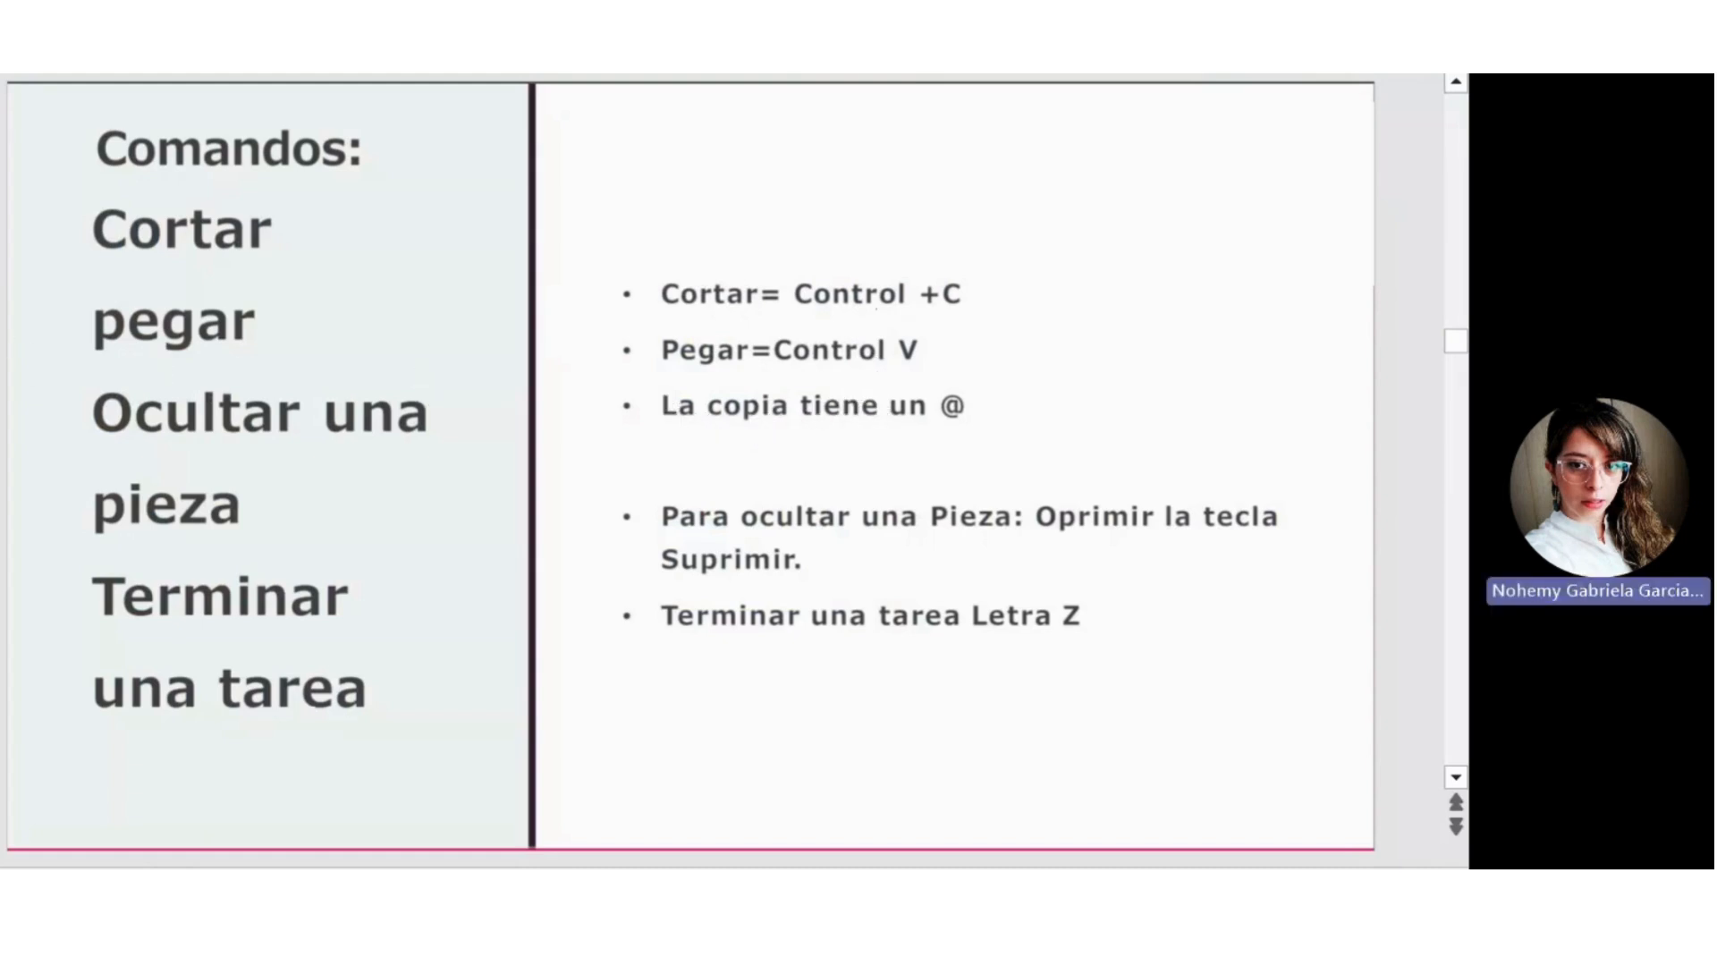
pyautogui.click(1, 349)
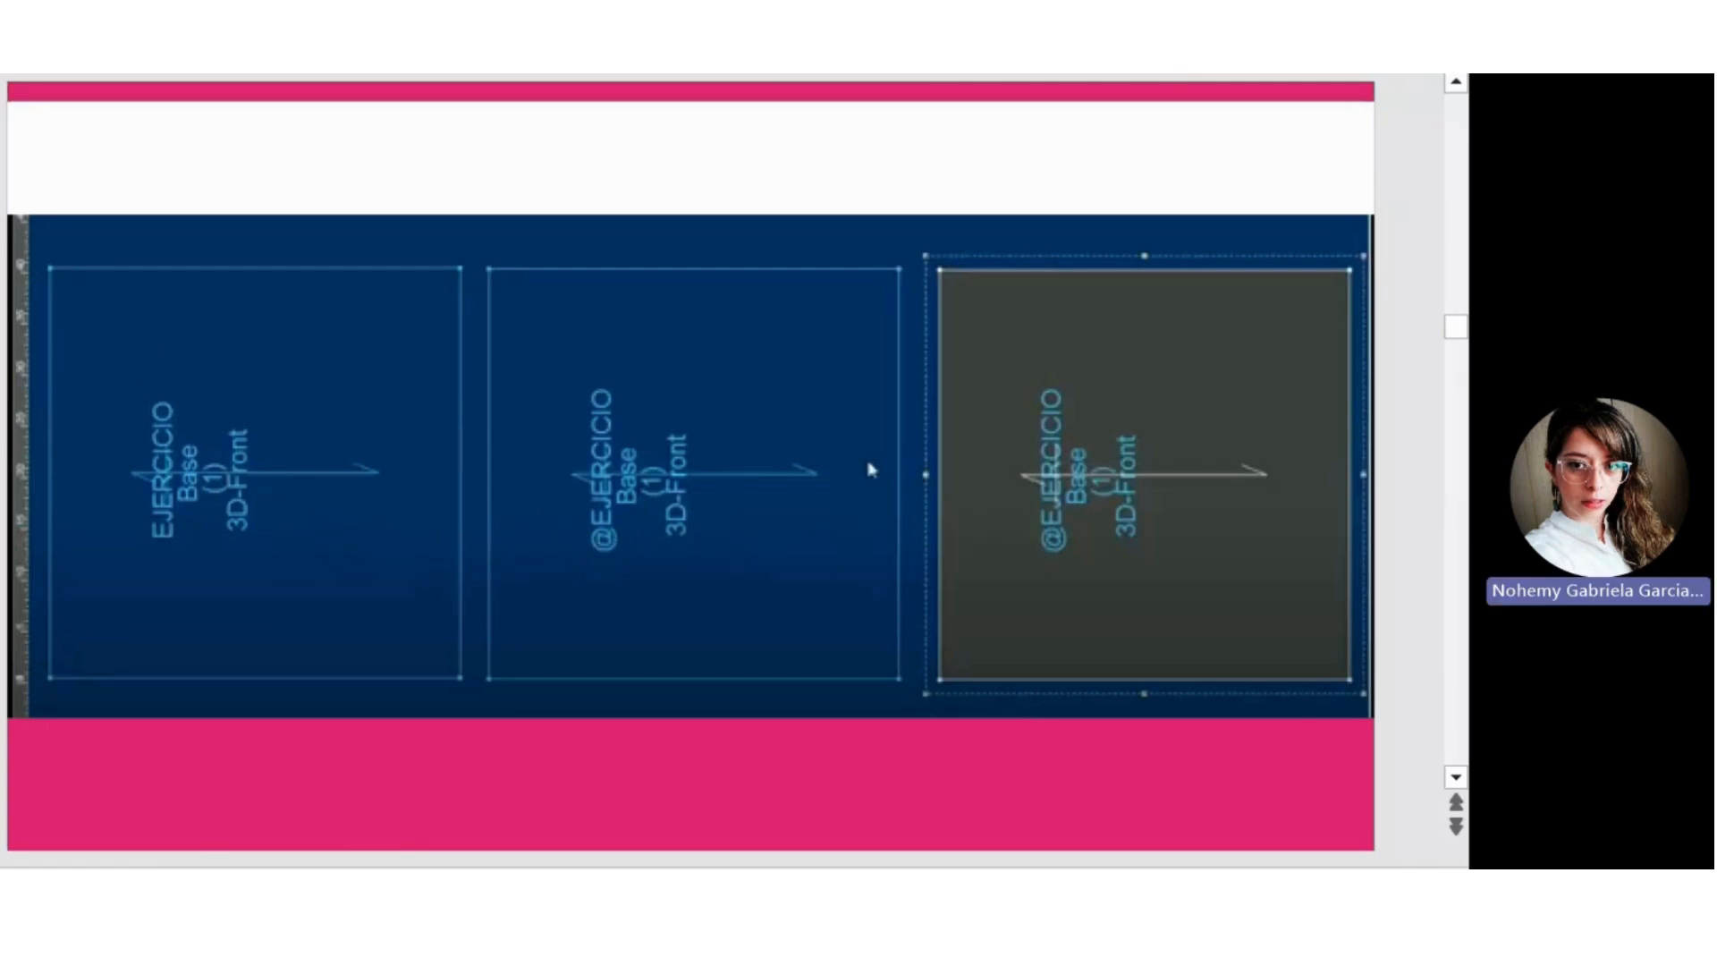
pyautogui.scroll(-1, 872, 470)
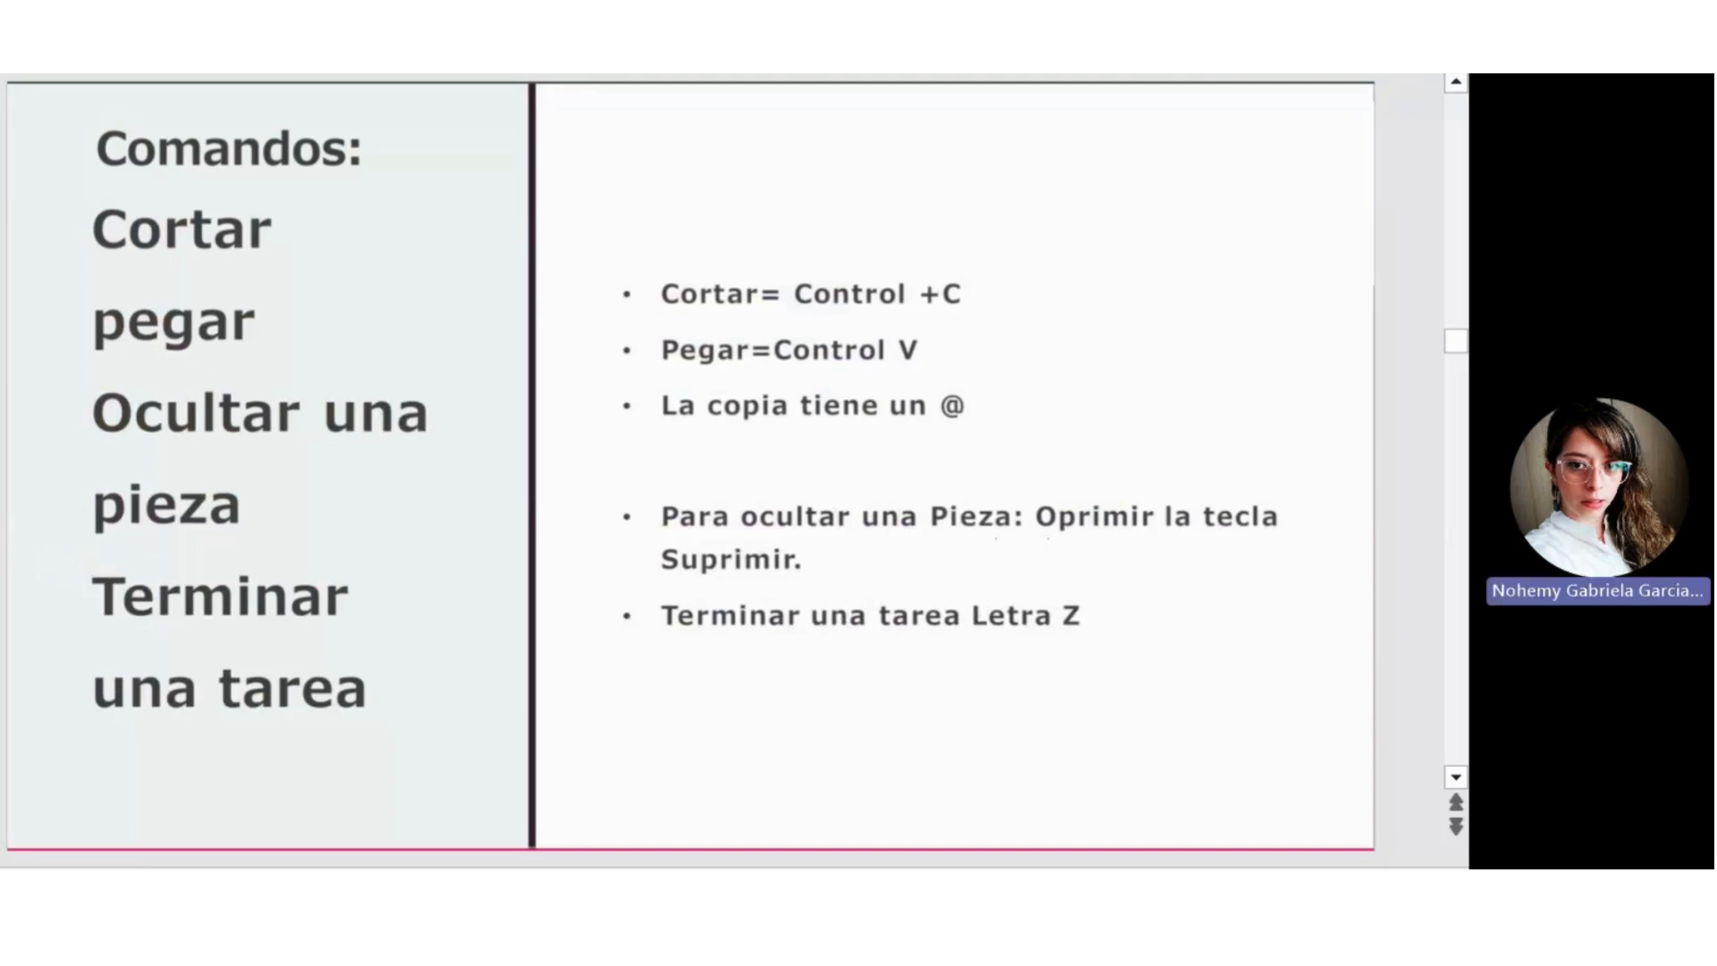
pyautogui.press('pagedown')
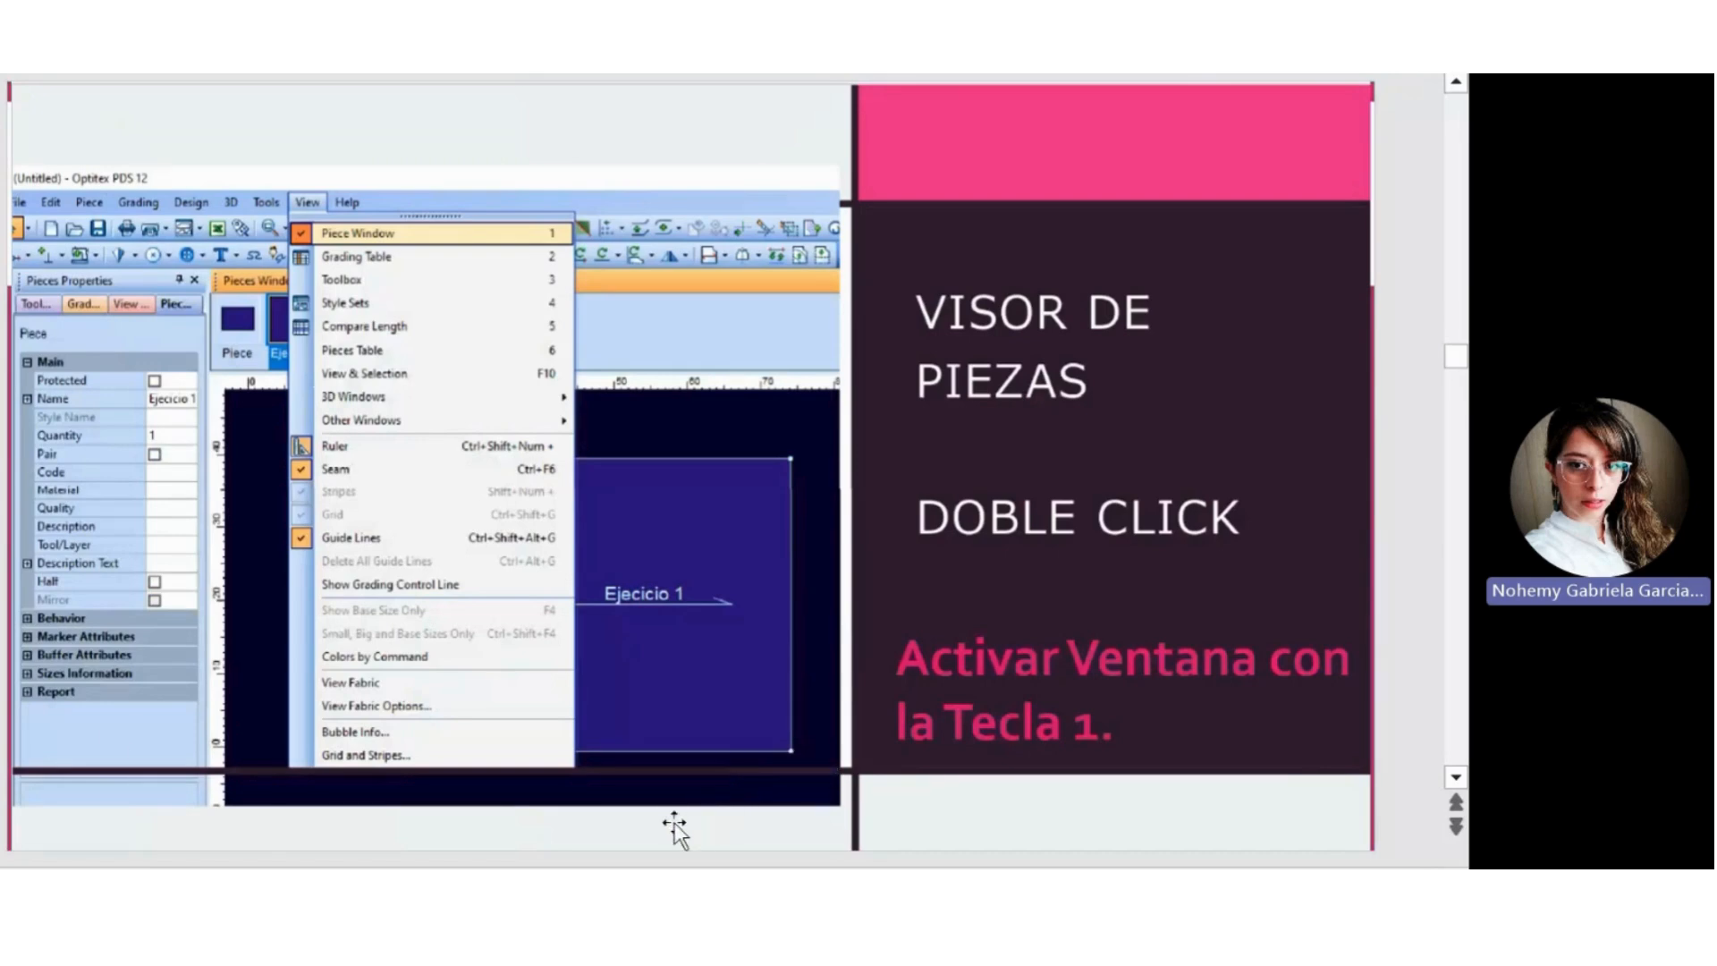
pyautogui.press('pagedown')
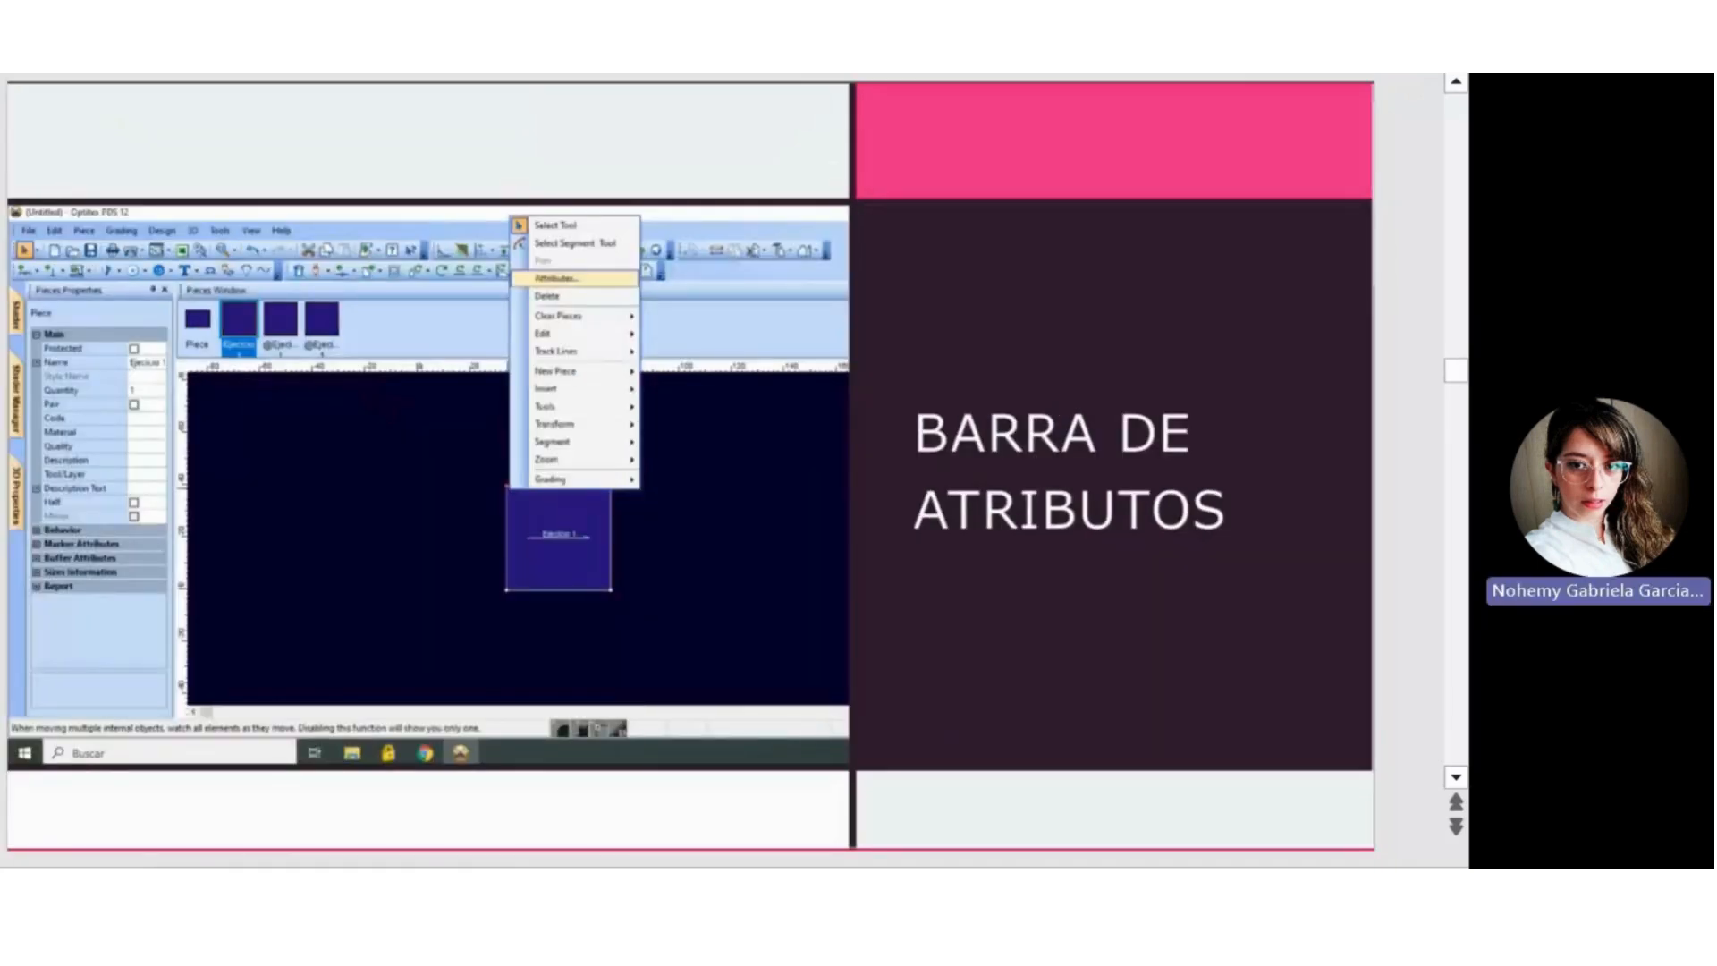
pyautogui.press('pagedown')
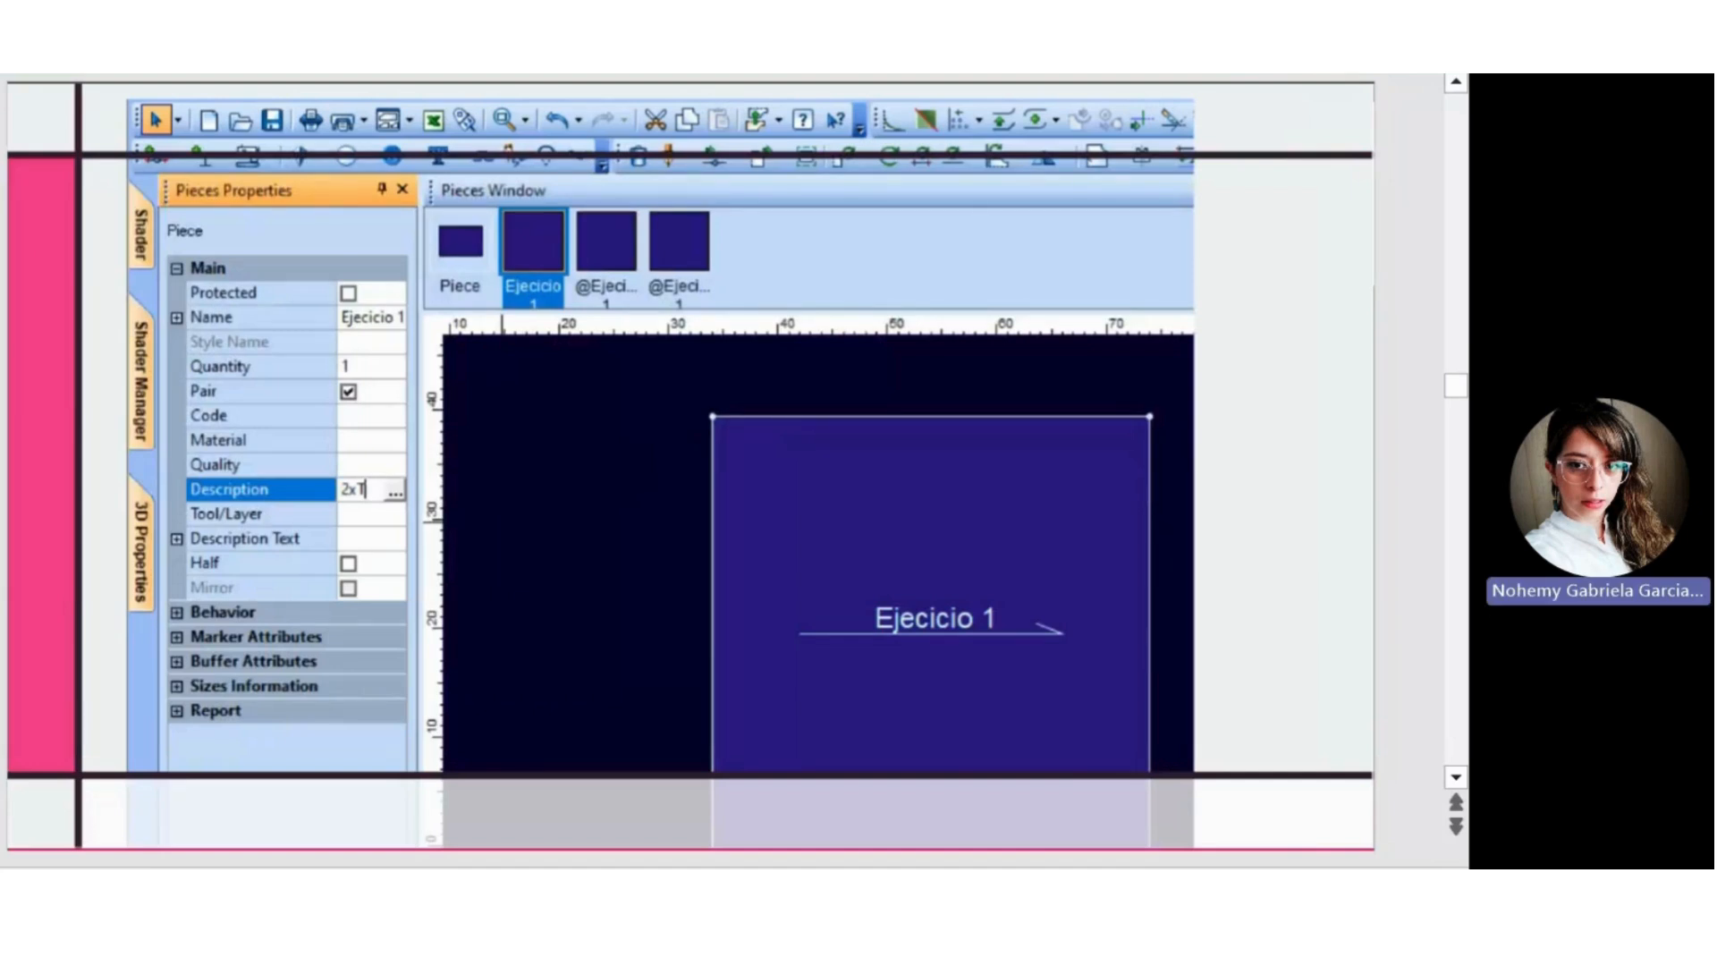
pyautogui.press('pagedown')
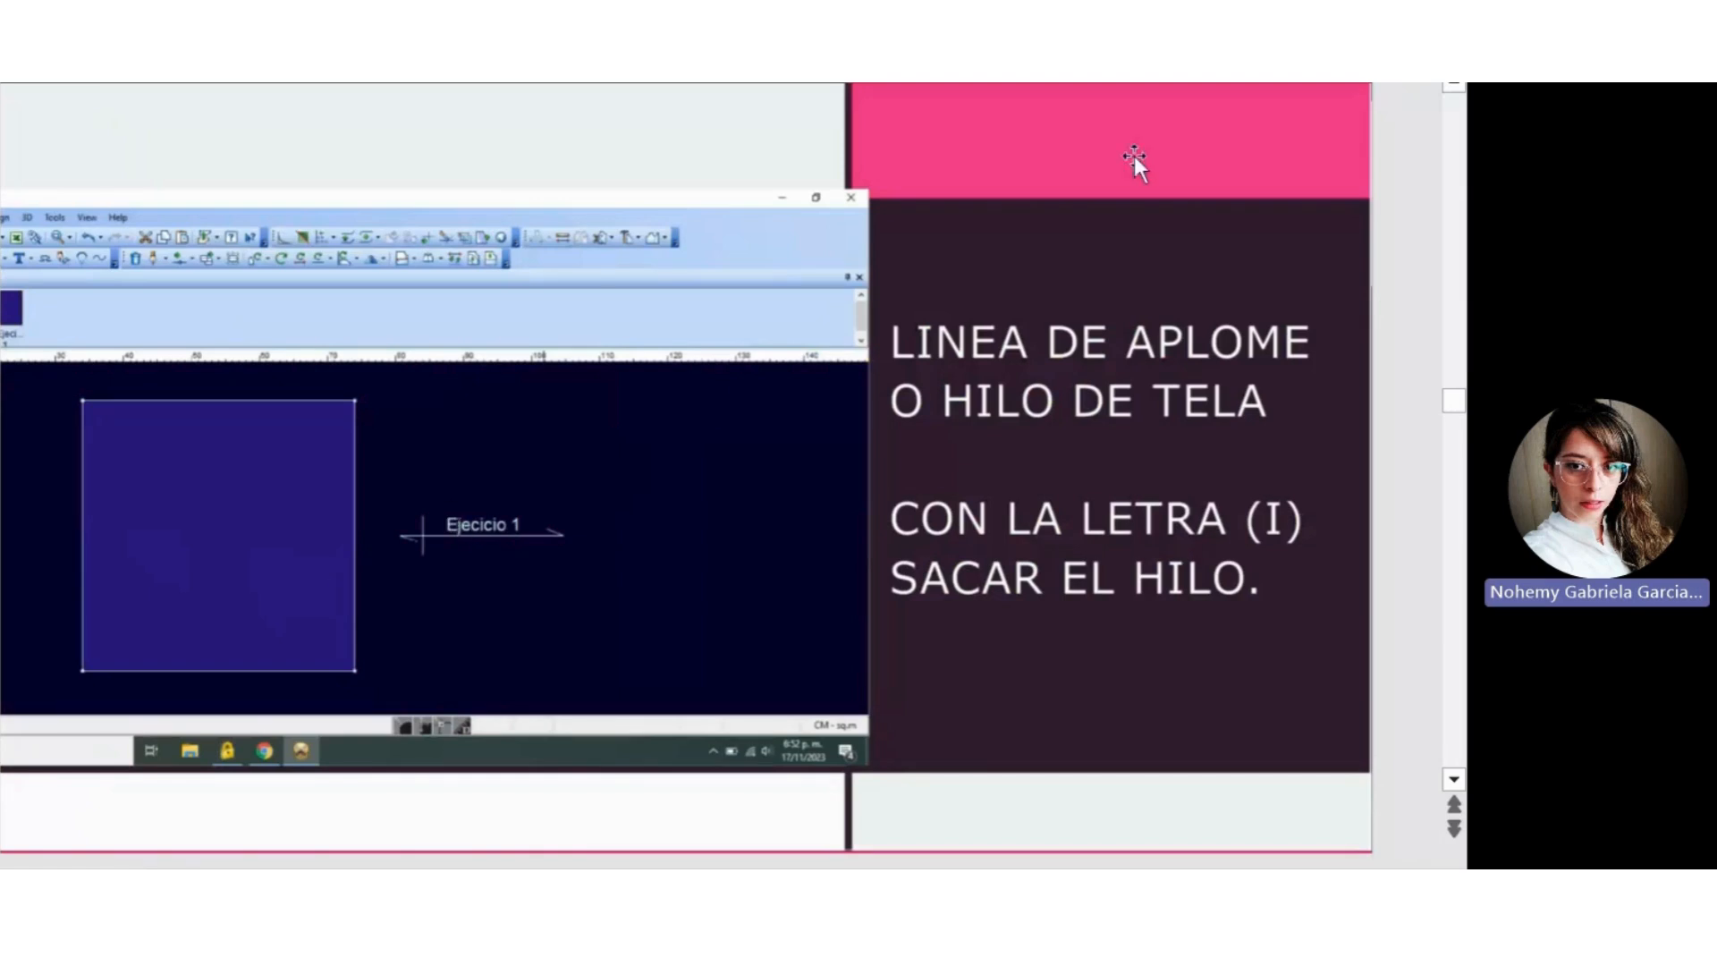
# Switch back to OptiTex PDS and move the grain line of piece Ejercicio 1 outside the piece, past its right edge.
pyautogui.press('pagedown')
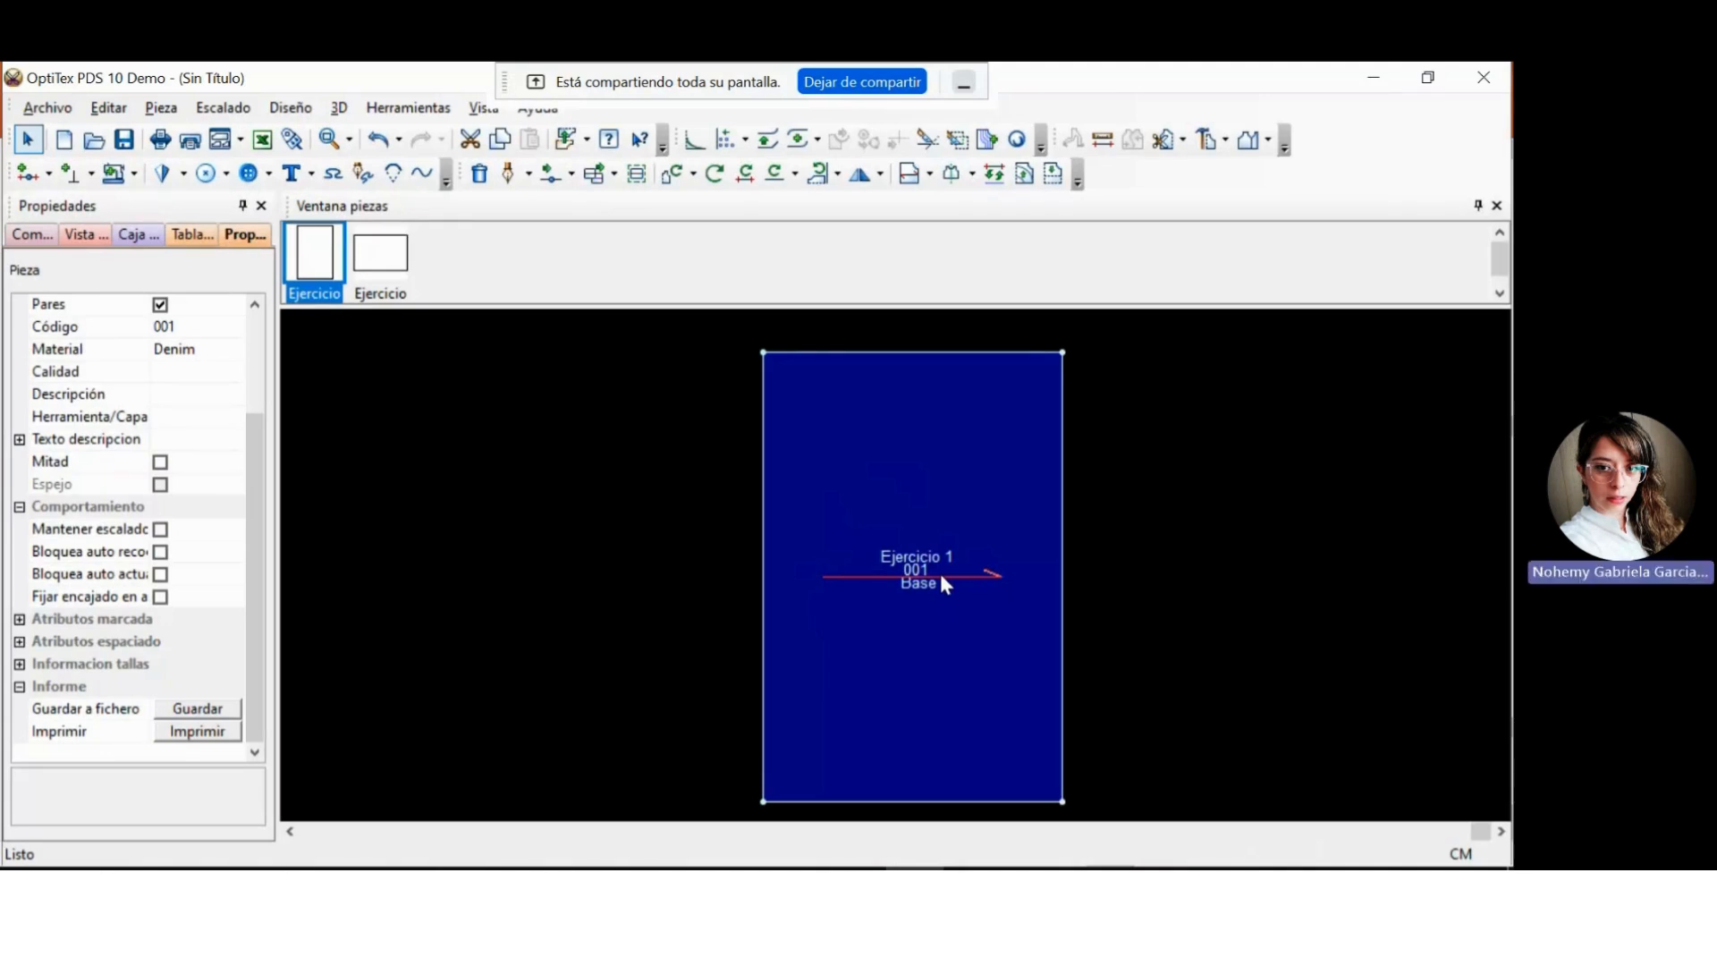
pyautogui.click(941, 577)
pyautogui.press('i')
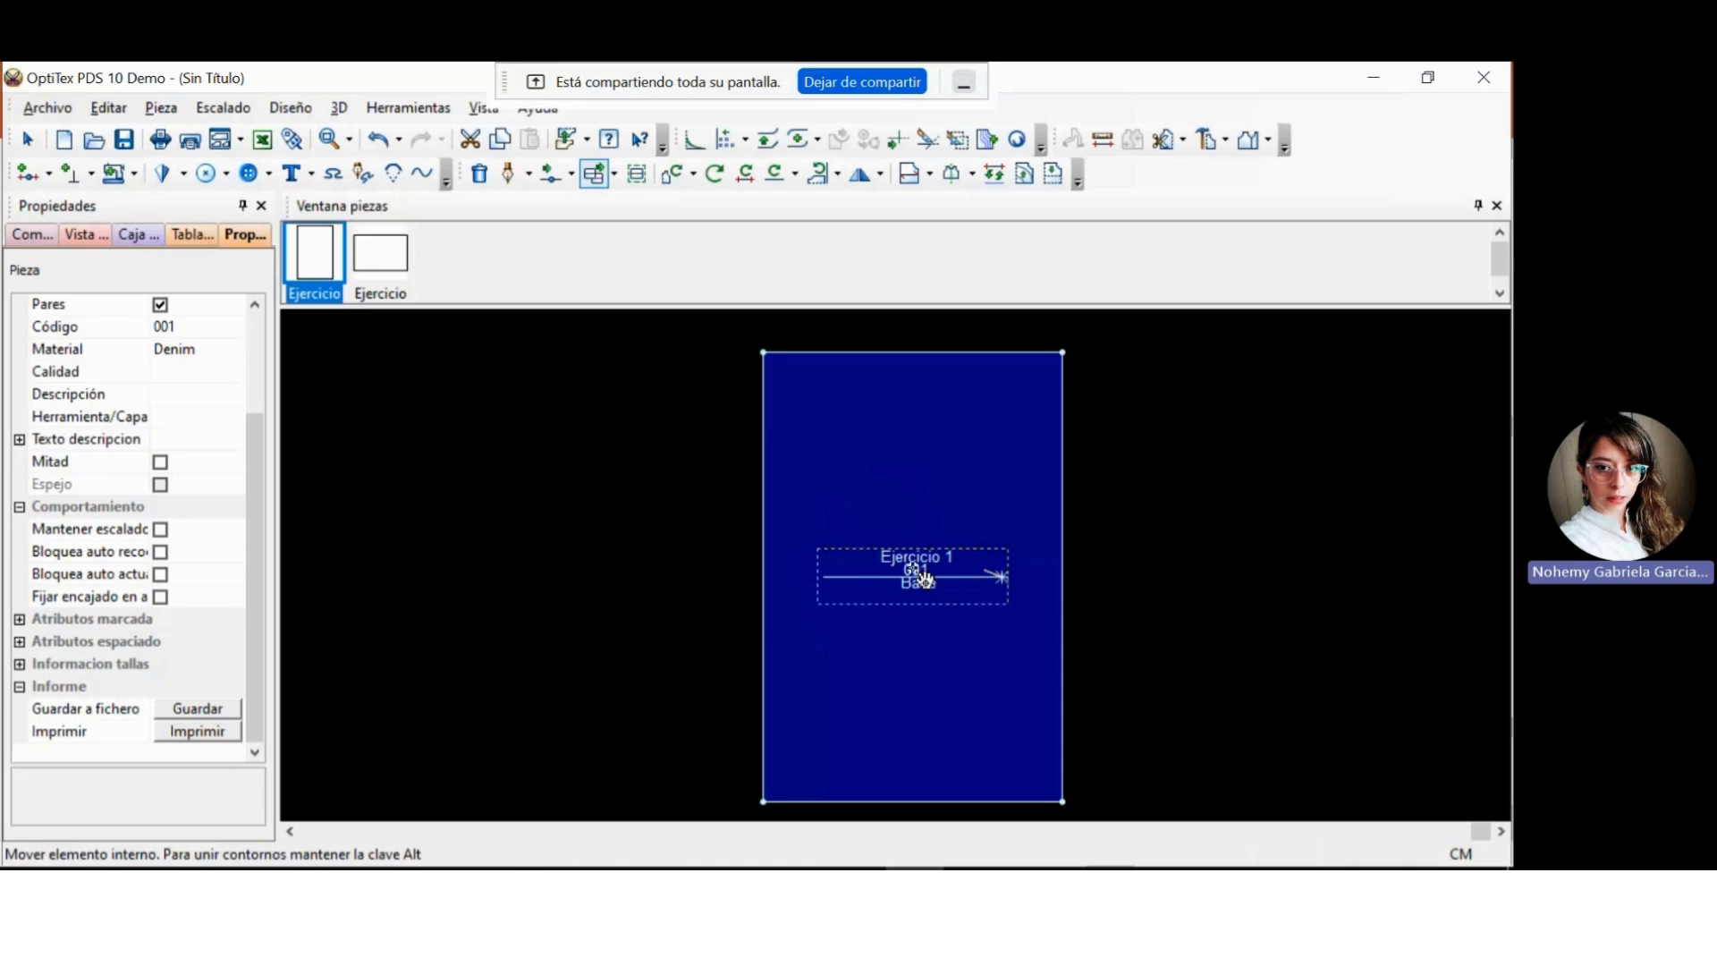
pyautogui.click(977, 588)
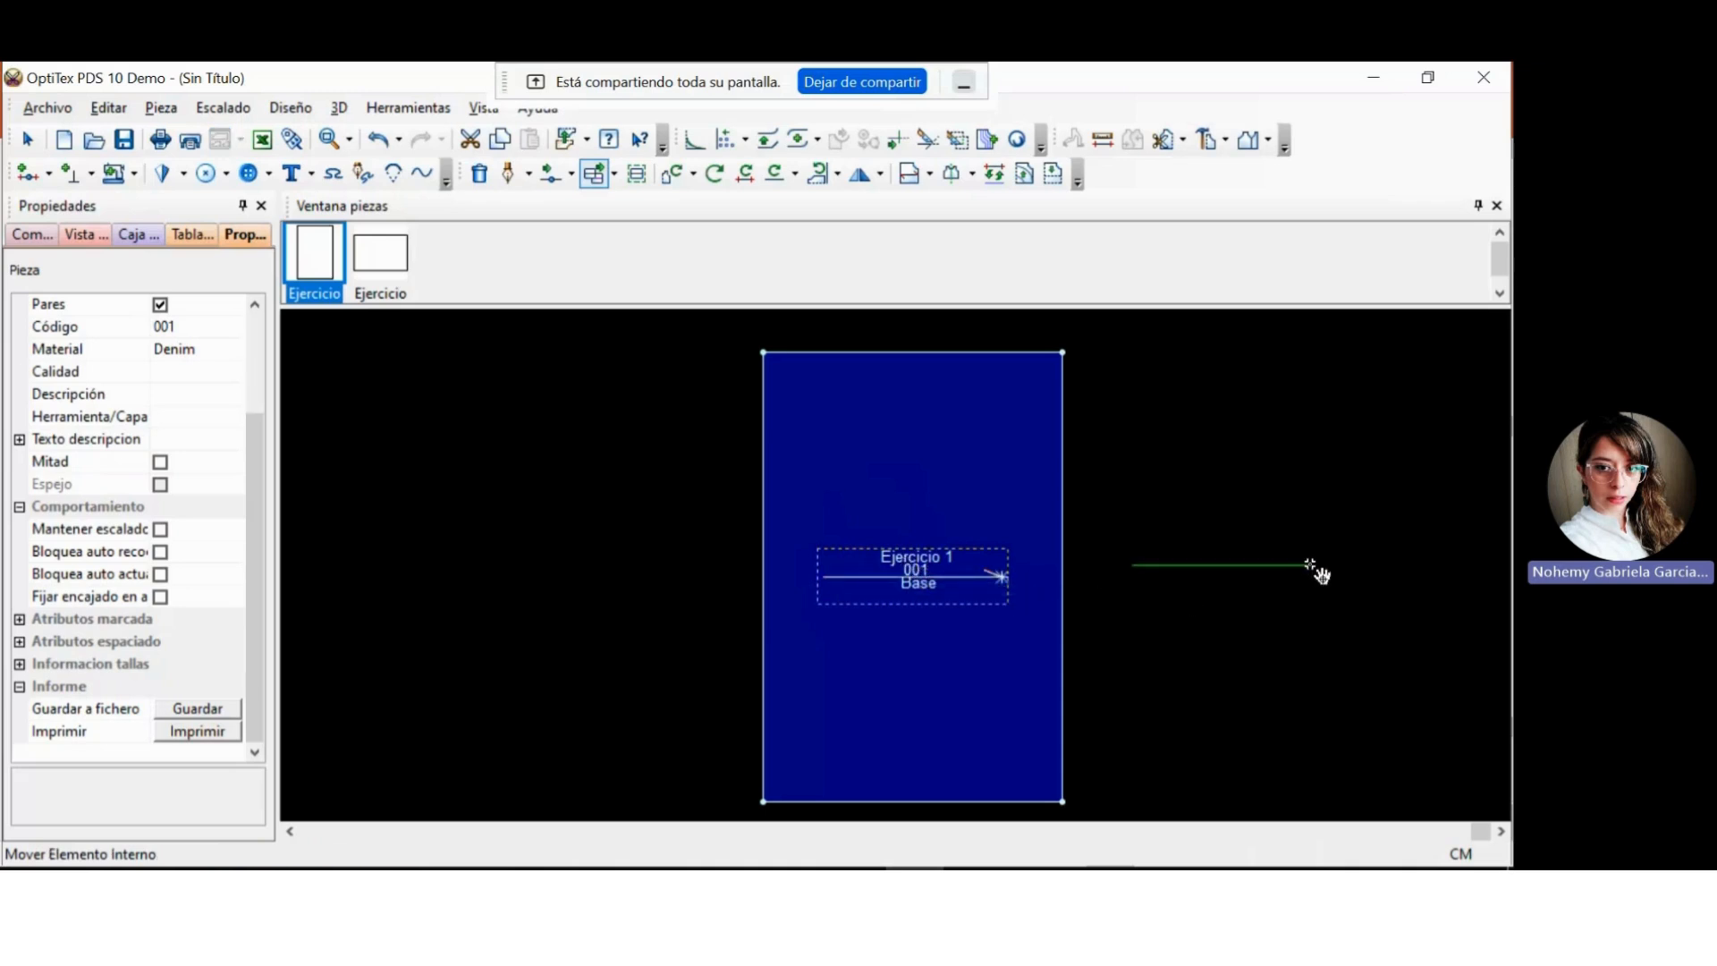
pyautogui.click(1312, 564)
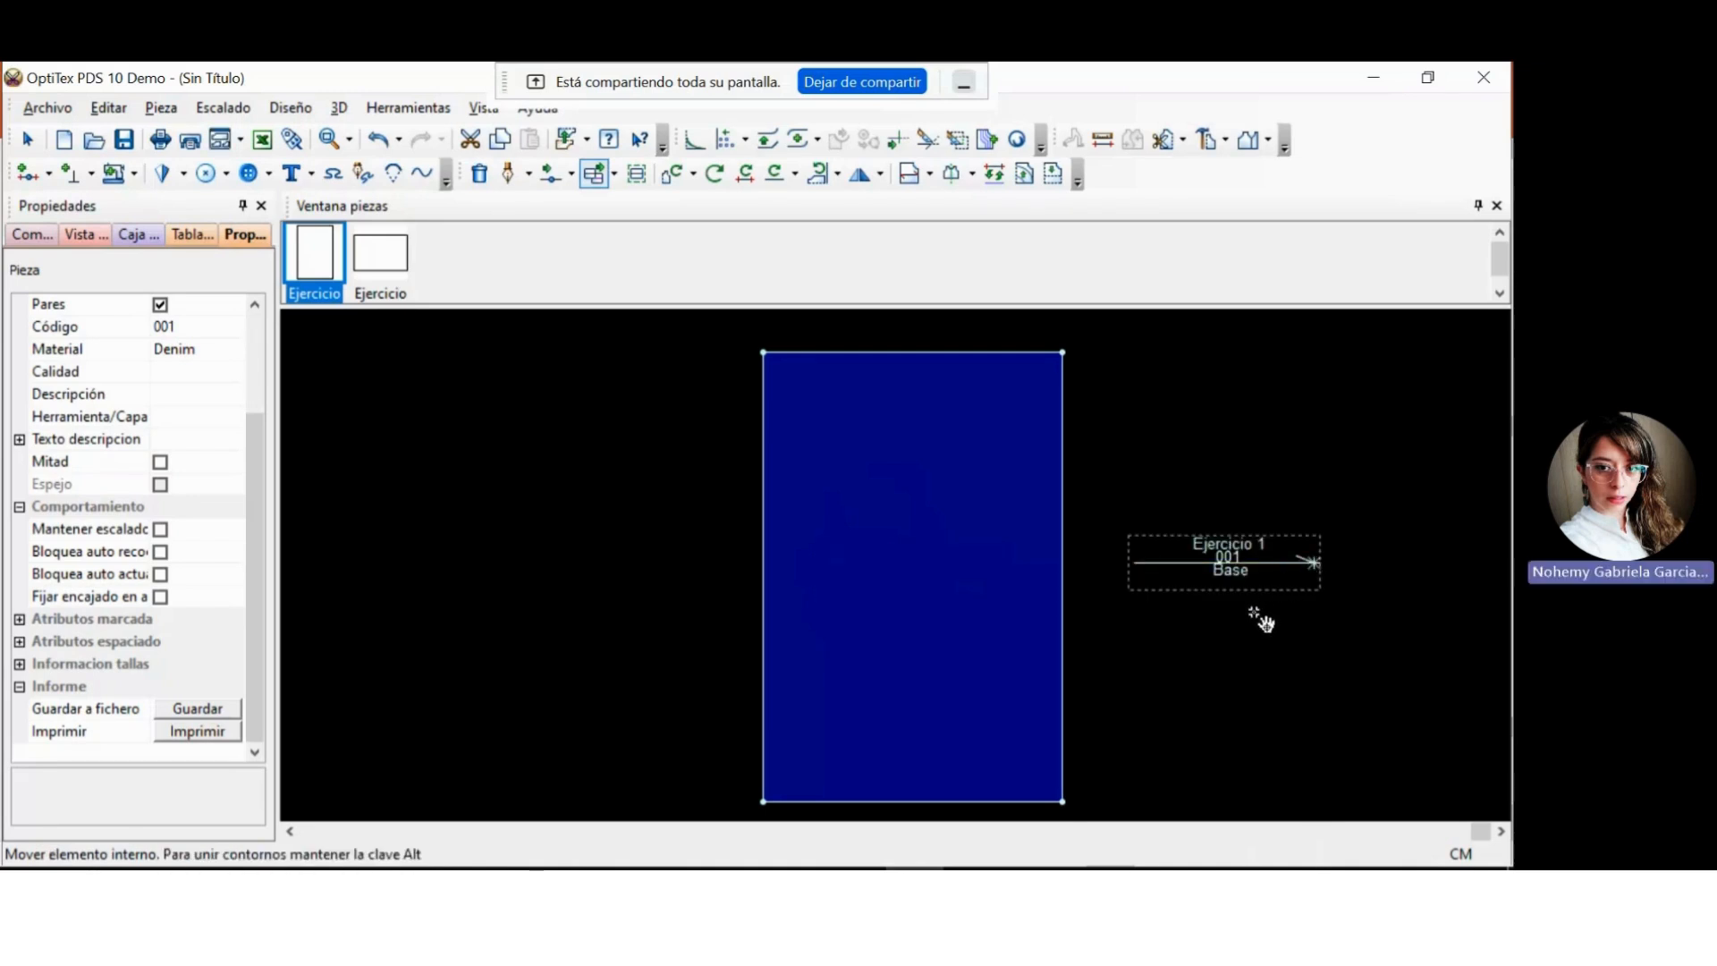
pyautogui.press('Escape')
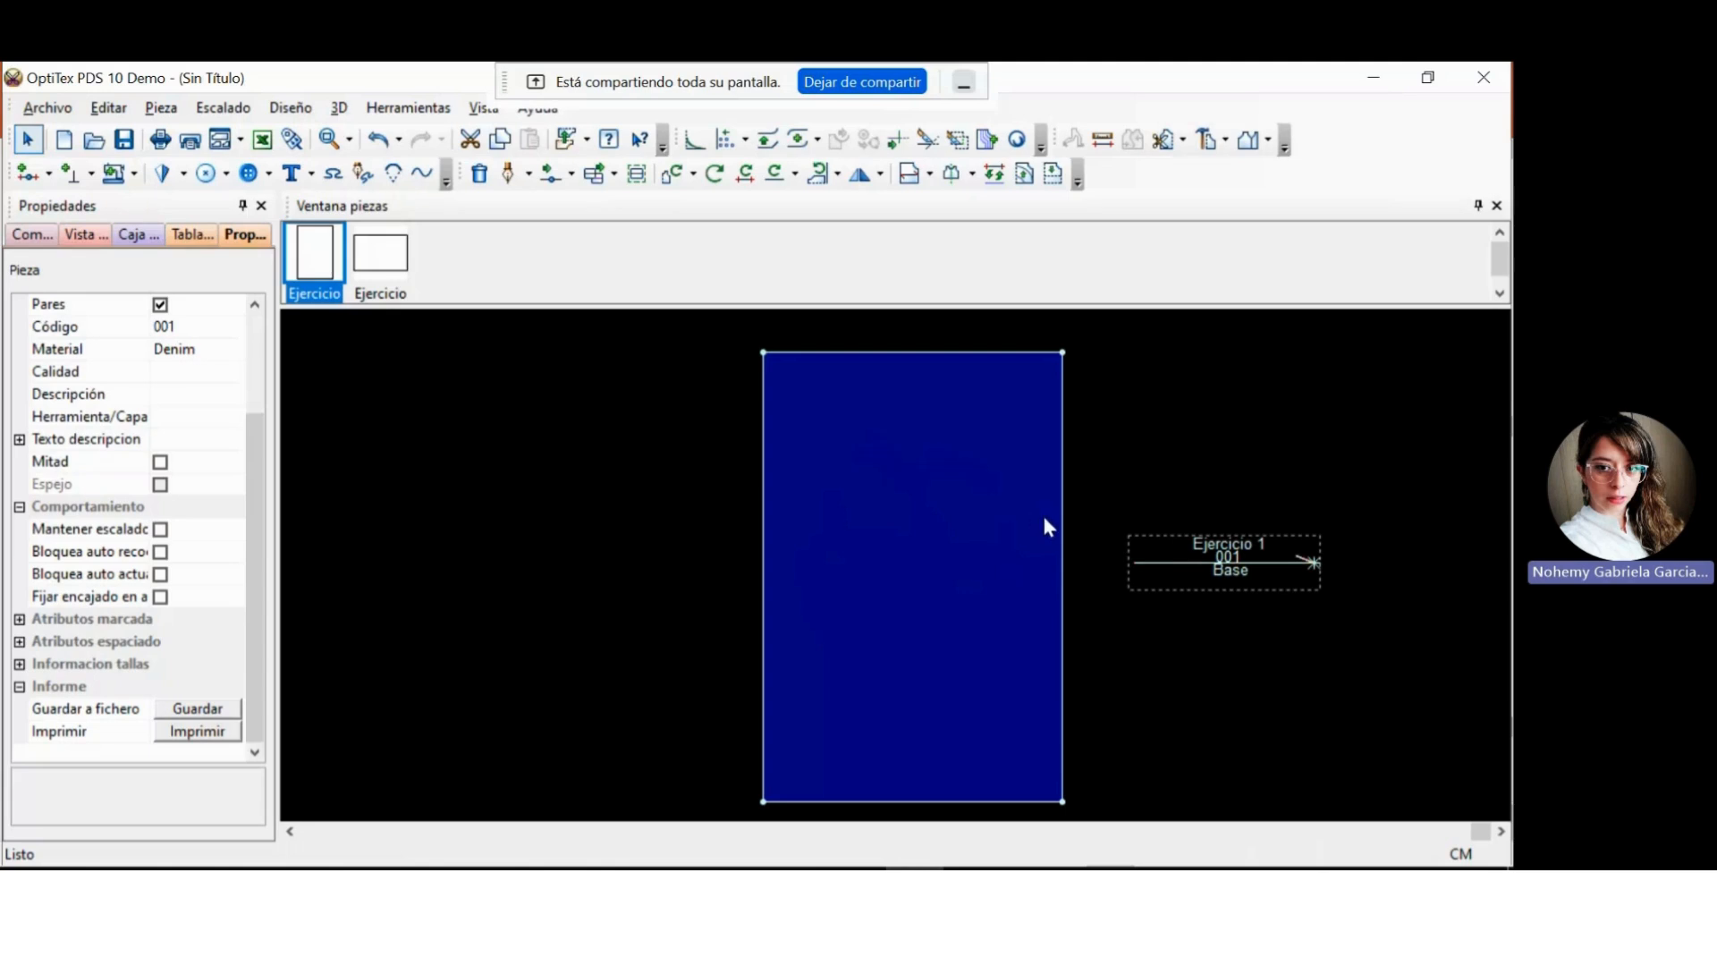
# Define the grain line direction along the piece's right edge, from its upper-right corner to its lower-right corner.
pyautogui.click(932, 176)
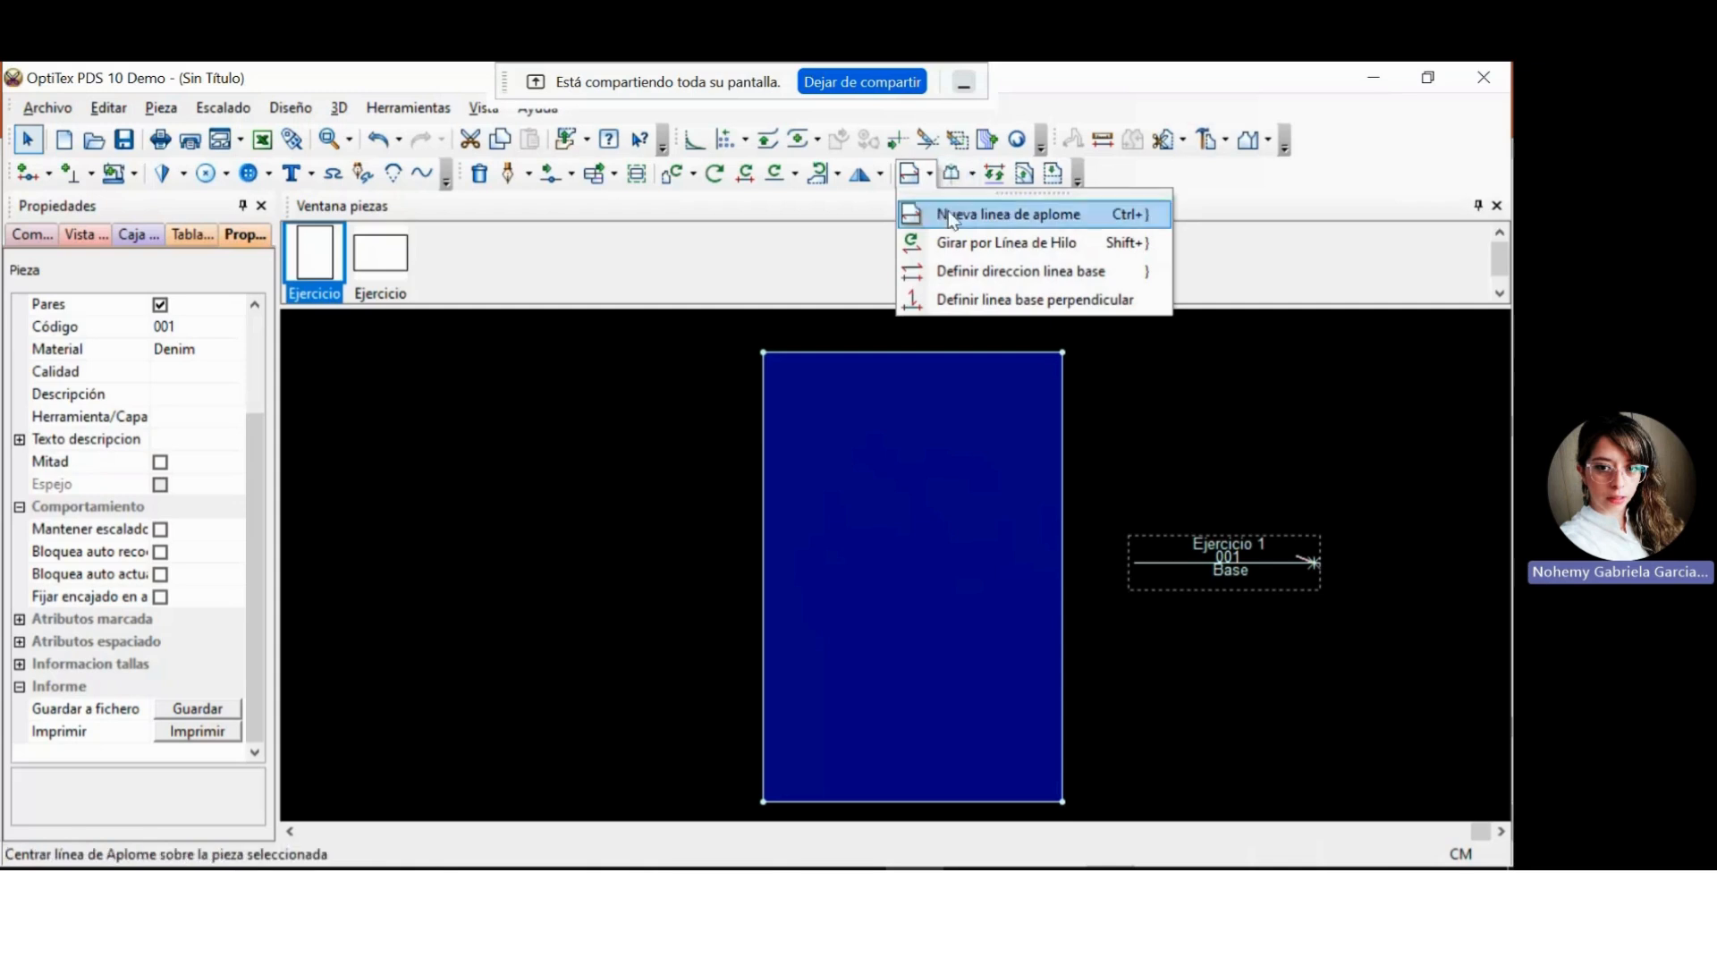
pyautogui.click(984, 271)
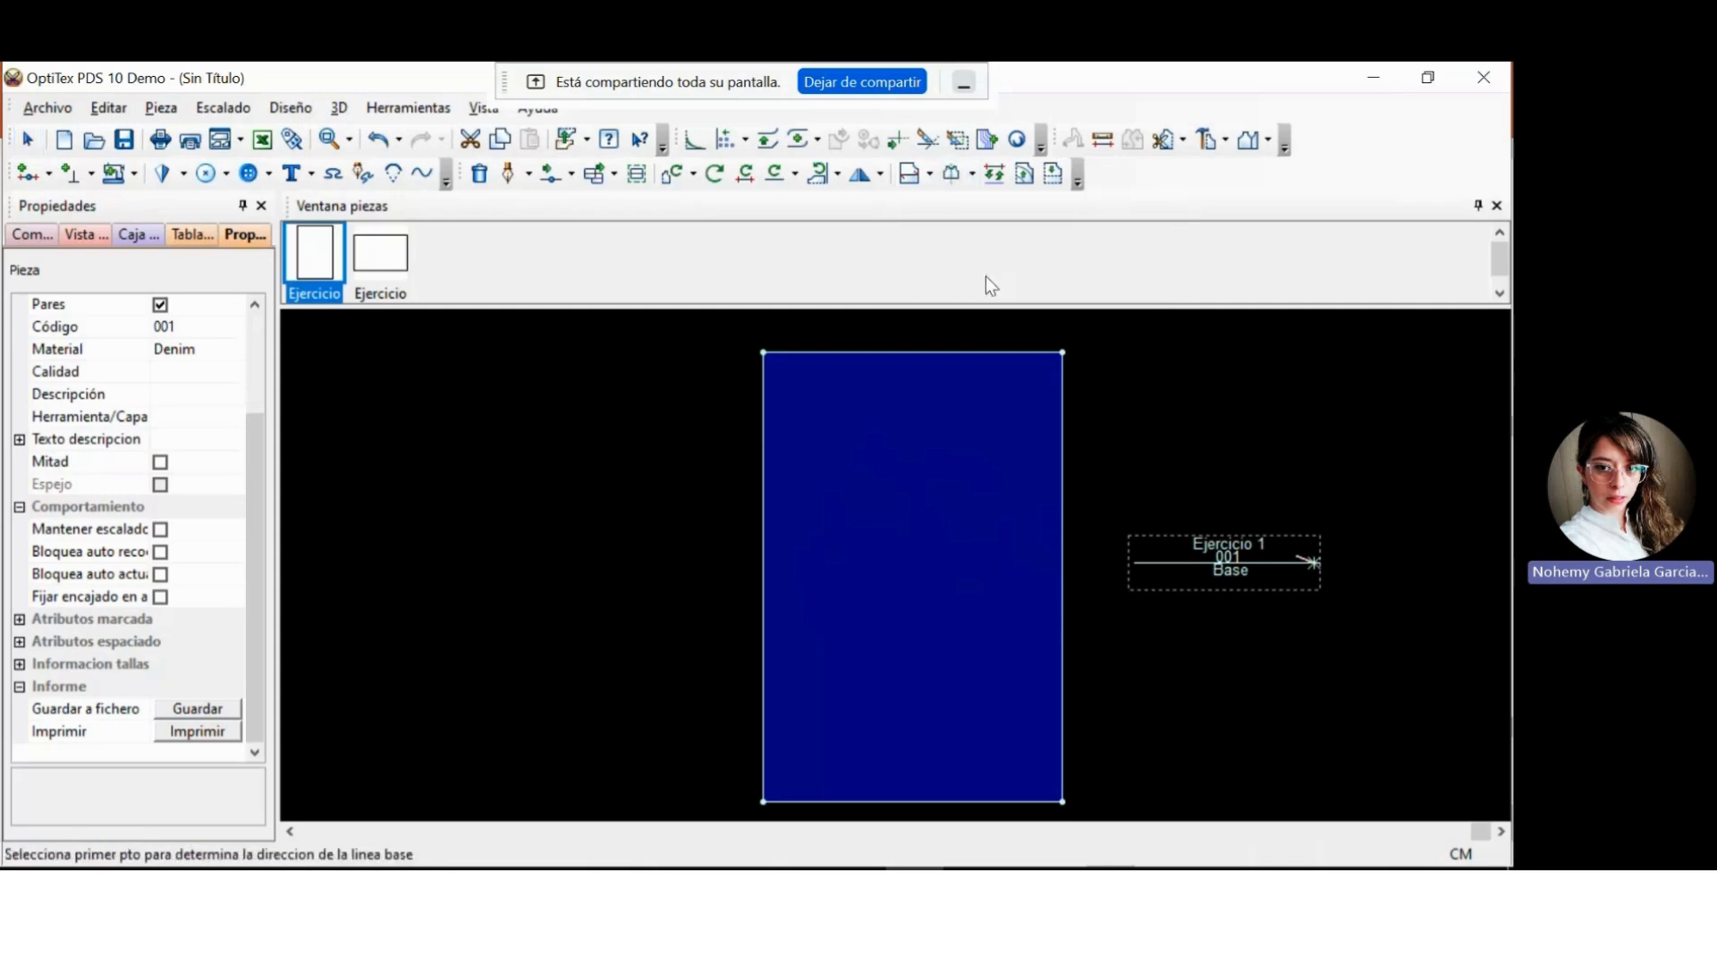
pyautogui.click(1060, 353)
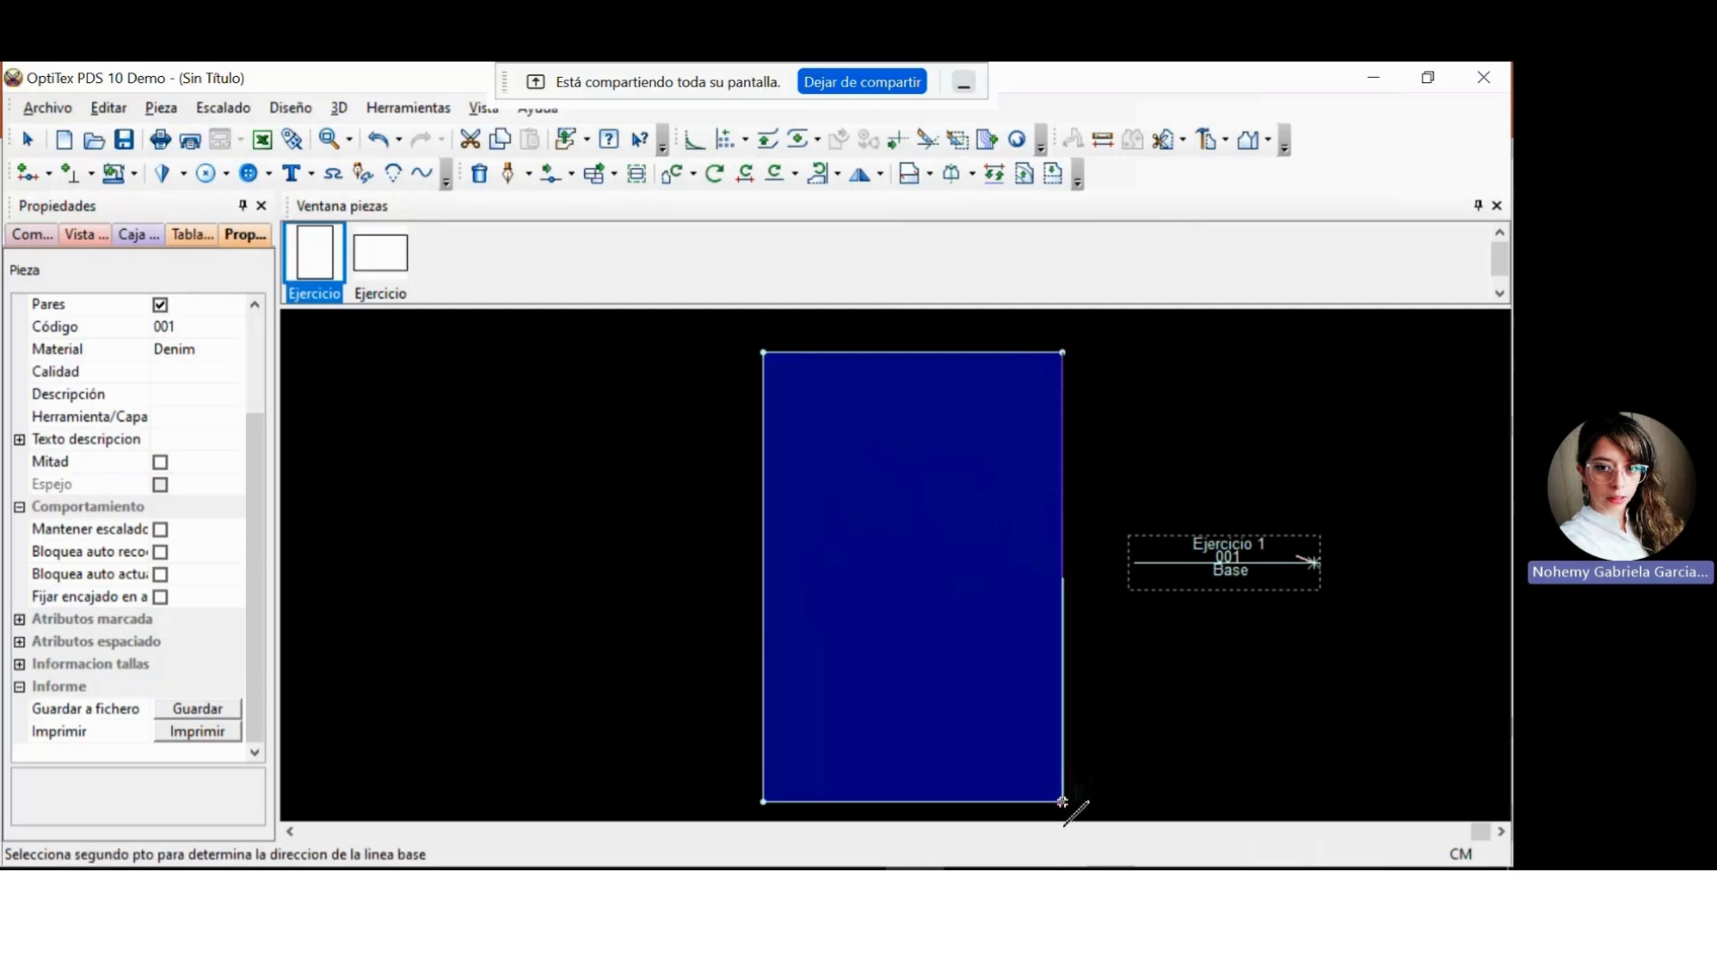
pyautogui.click(1063, 800)
pyautogui.click(1063, 801)
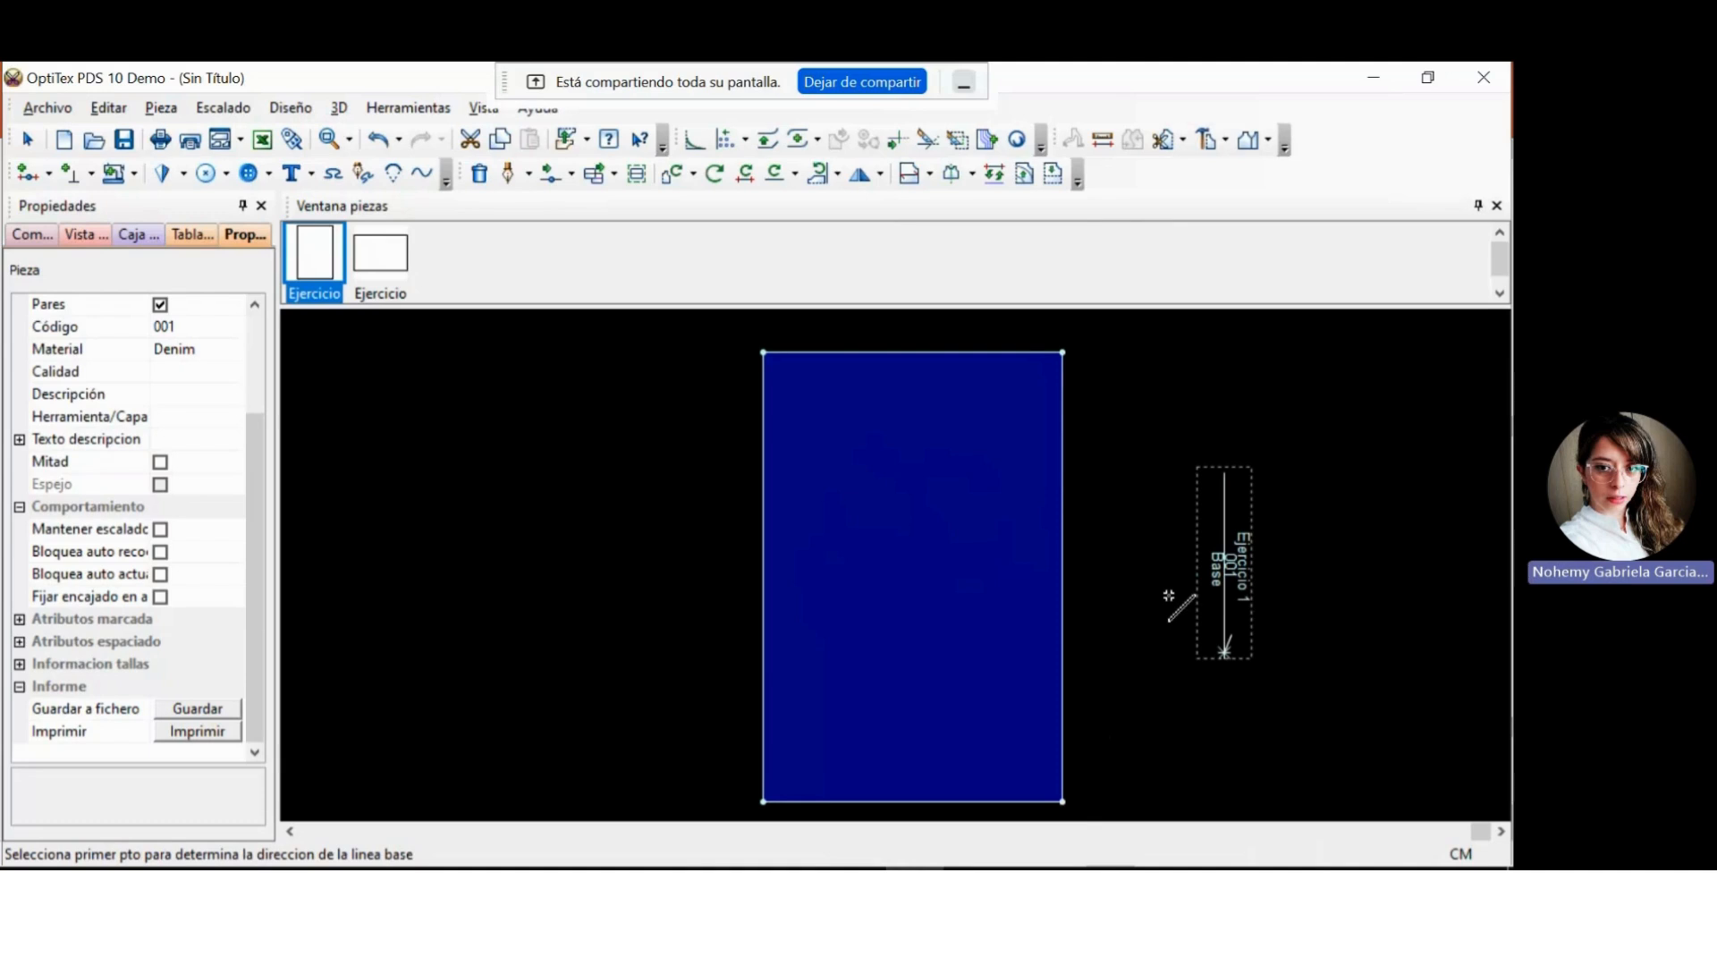
pyautogui.press('Escape')
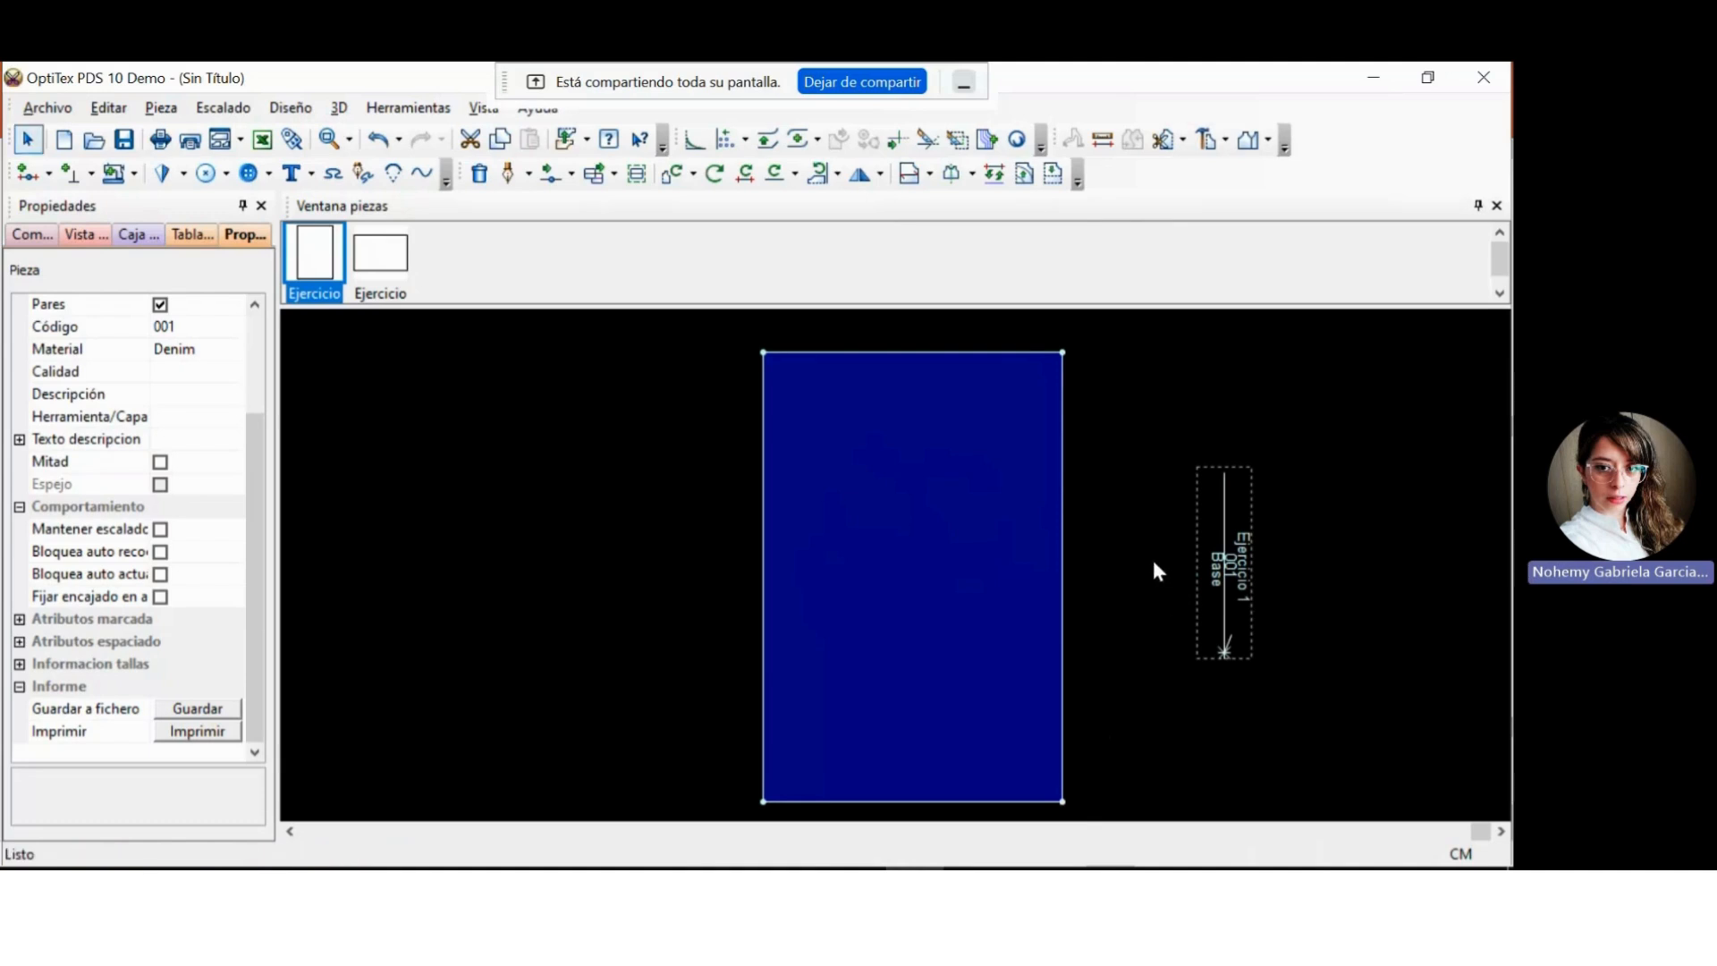
# Deselect the grain line and centre it inside piece Ejercicio 1 as a new grain line.
pyautogui.press('Escape')
pyautogui.click(931, 176)
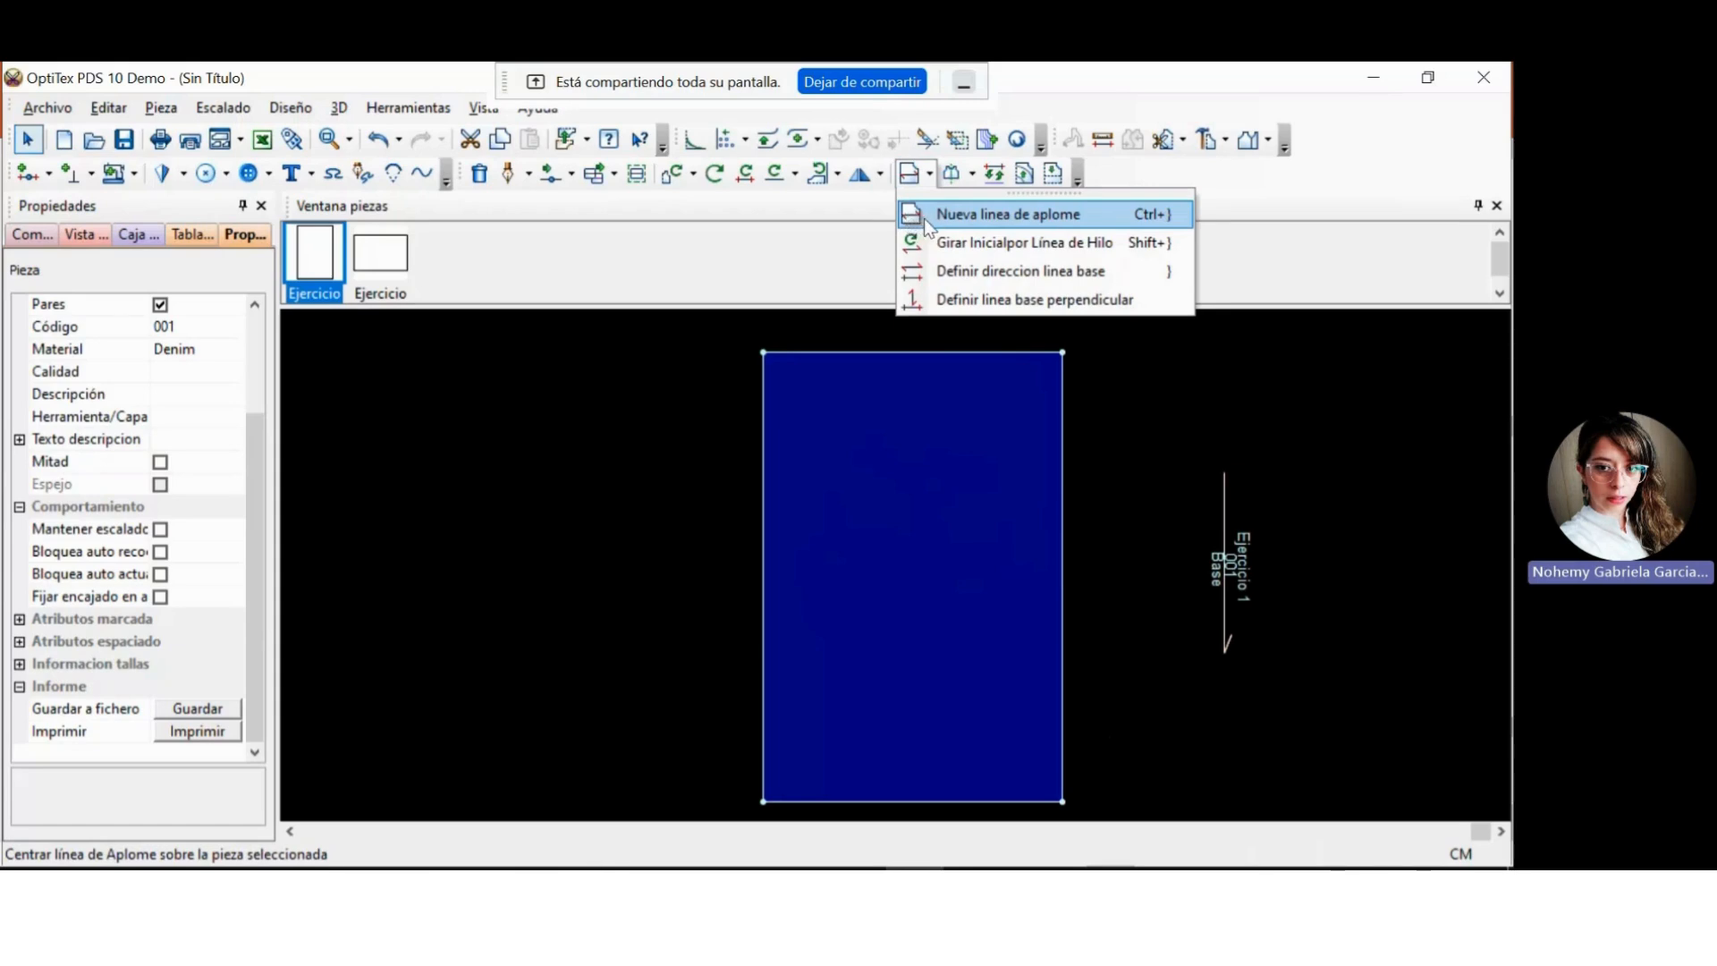
pyautogui.click(925, 219)
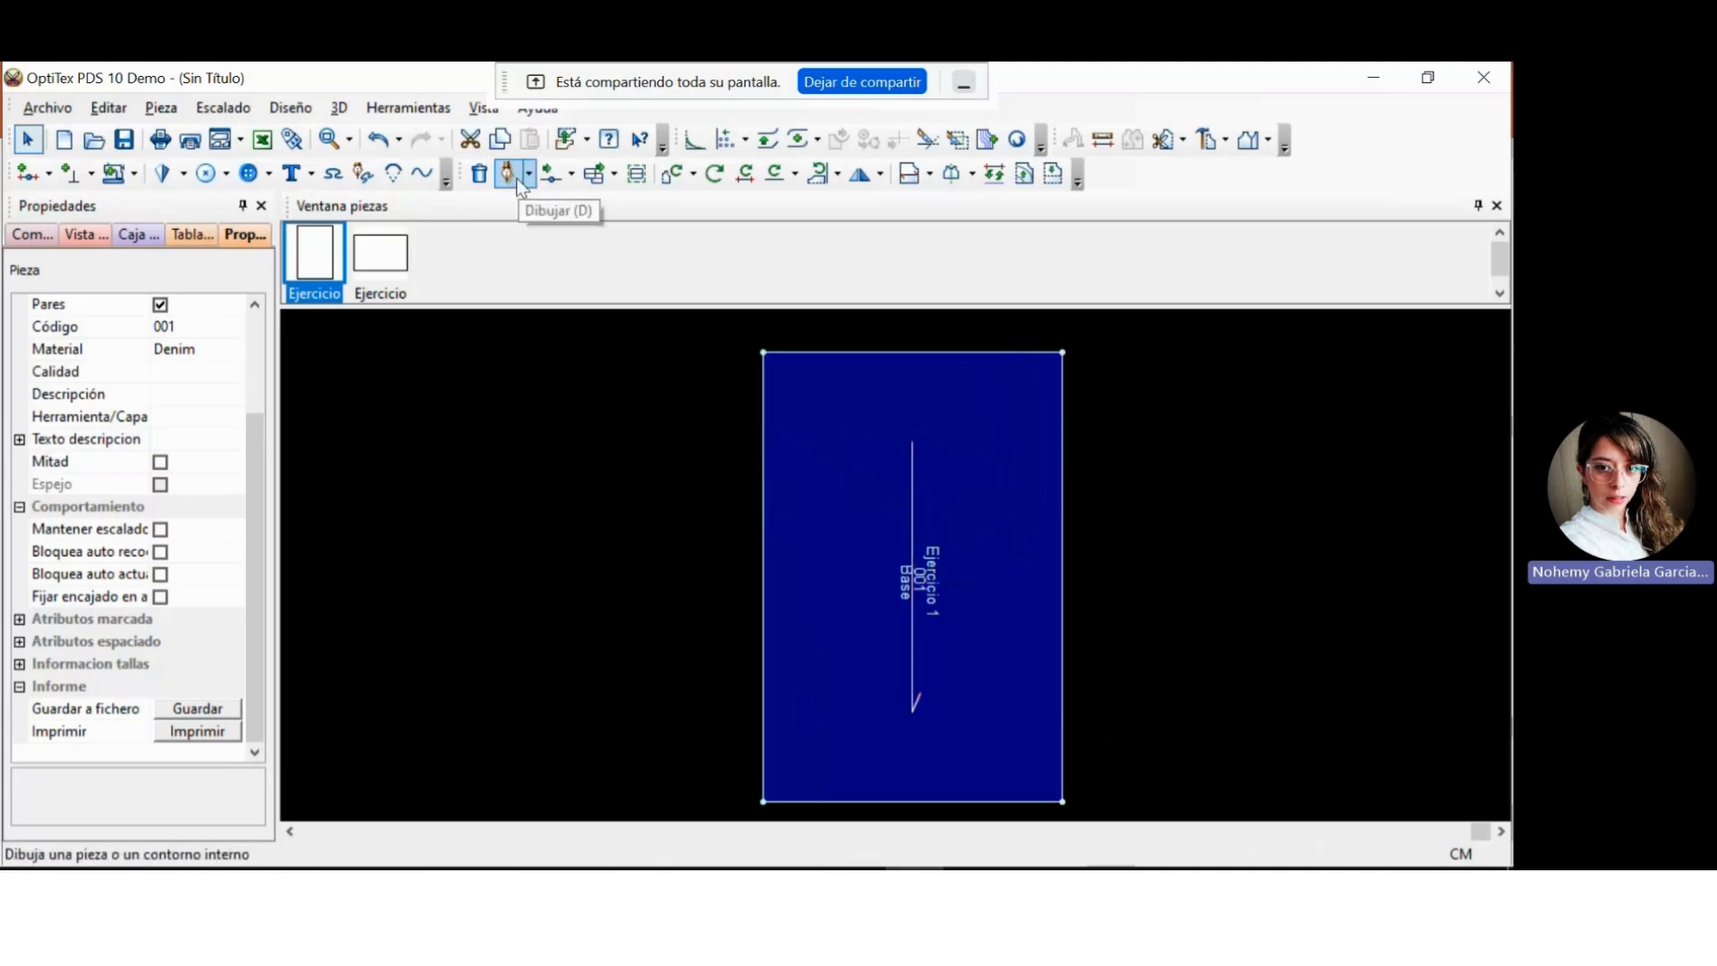
# Activate the Point On tool, examine the attributes of a trial point near the left edge's upper corner, and close them without adding it.
pyautogui.click(28, 177)
pyautogui.click(30, 140)
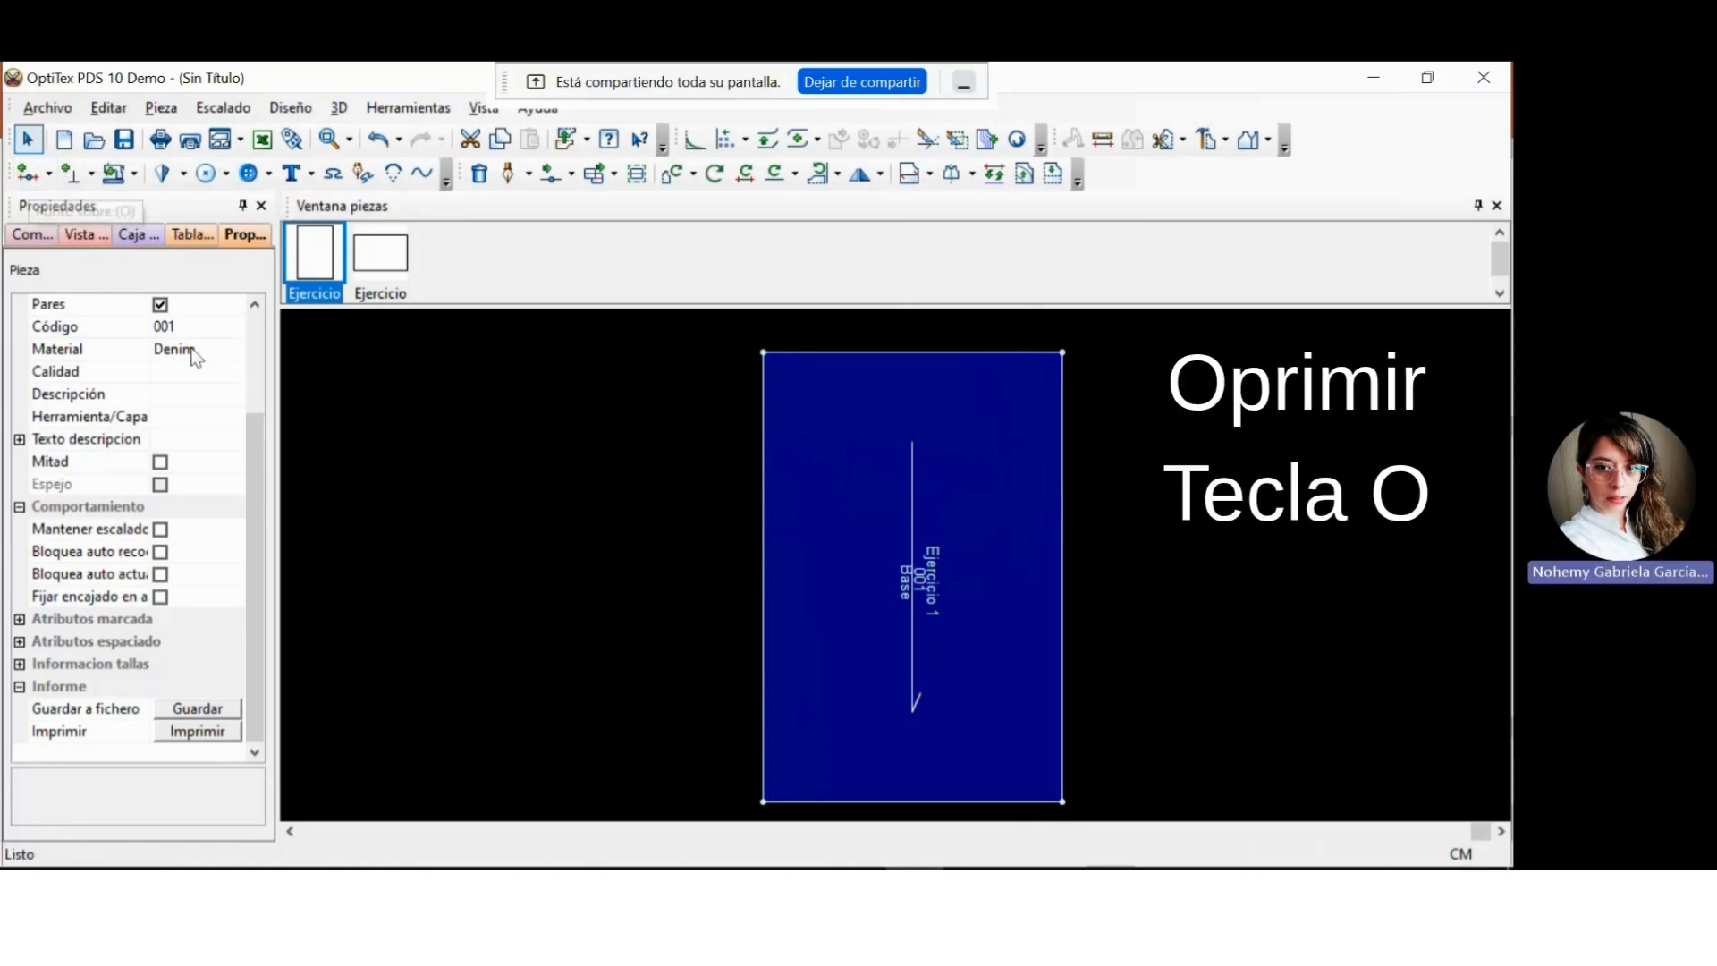
pyautogui.press('o')
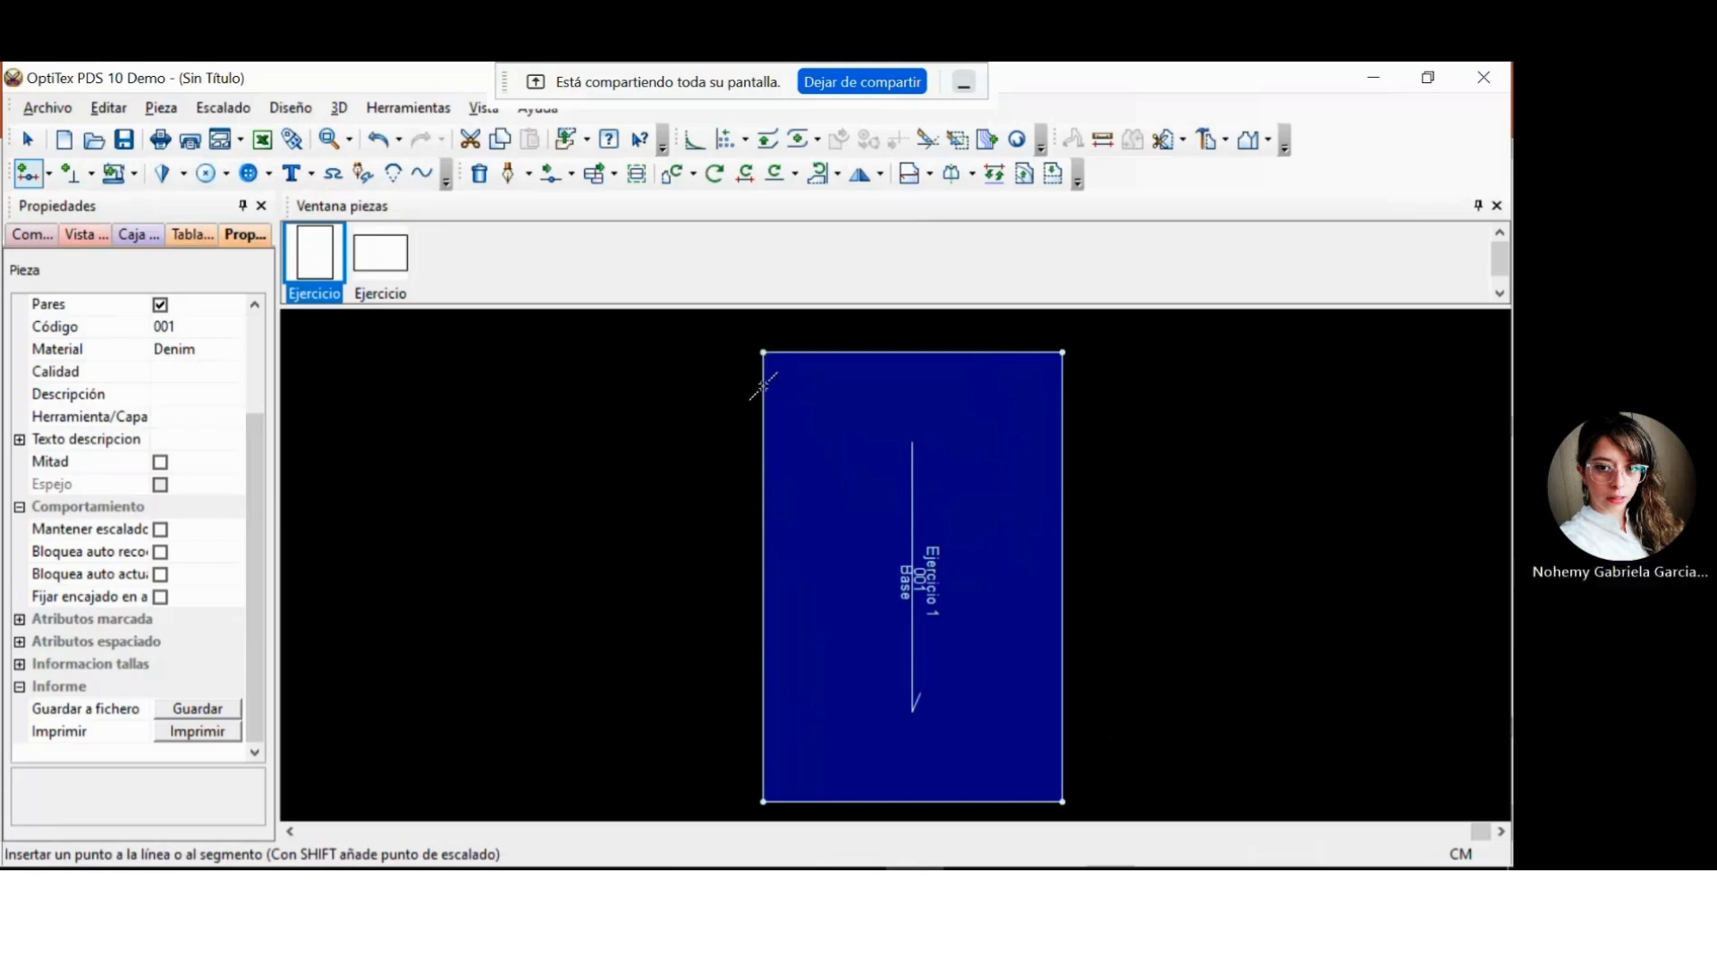
pyautogui.click(762, 386)
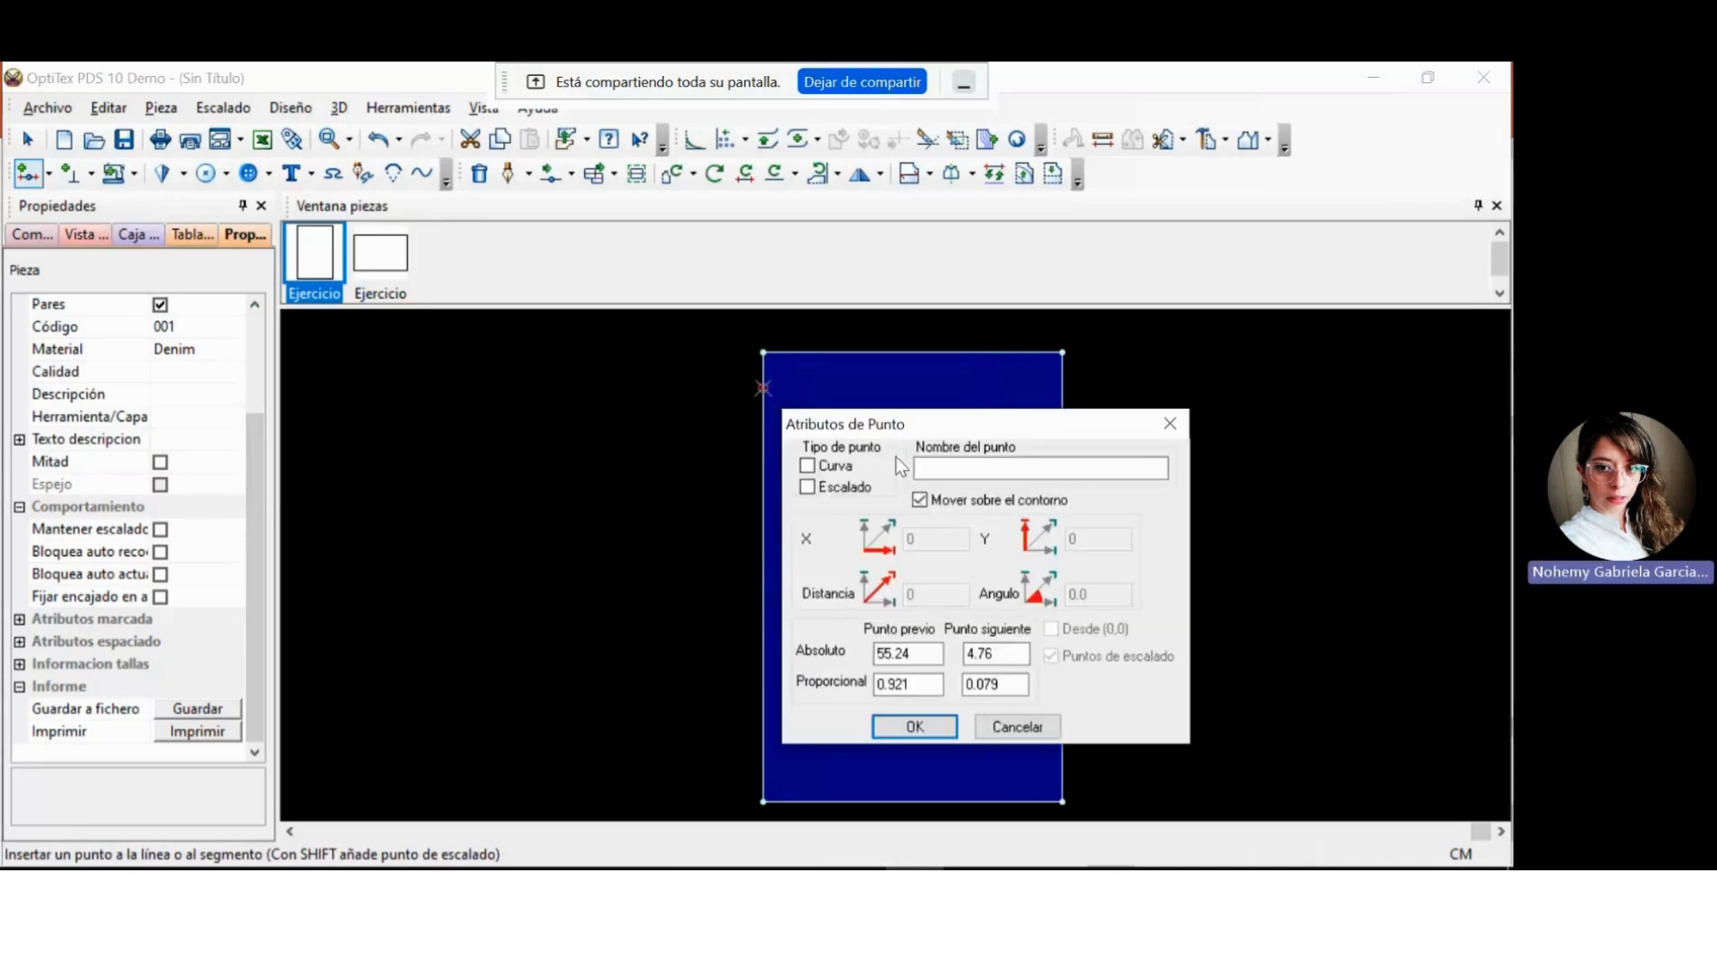
pyautogui.moveTo(873, 420); pyautogui.dragTo(348, 363)
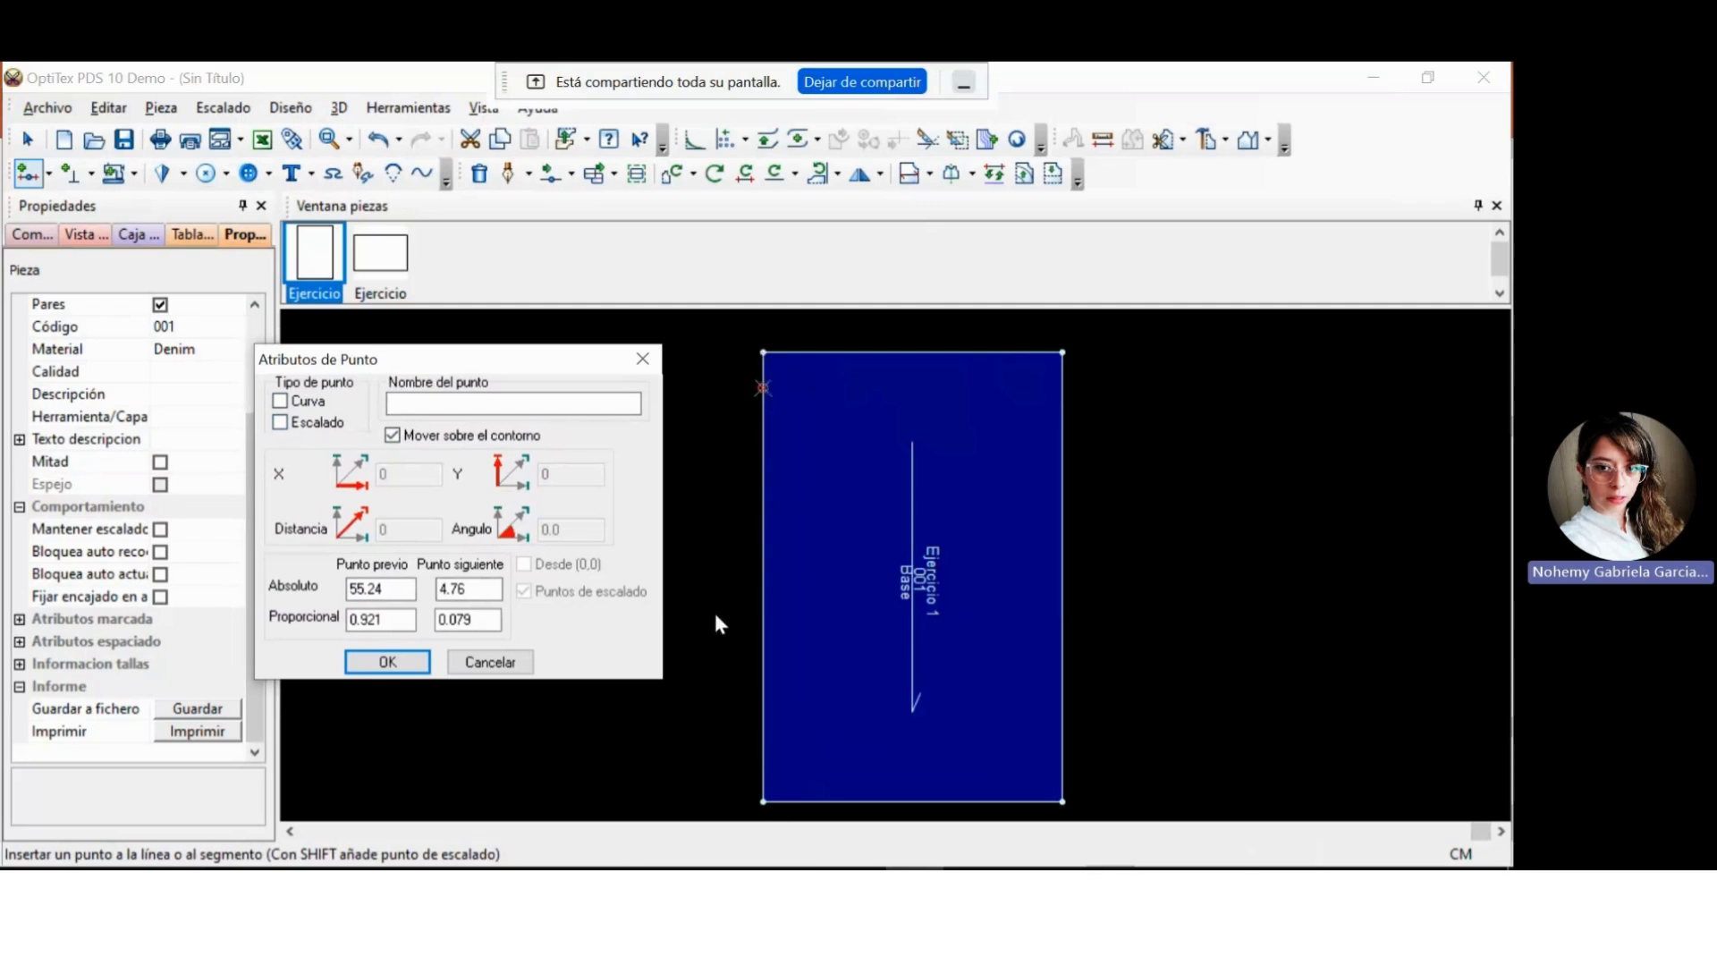
pyautogui.click(650, 358)
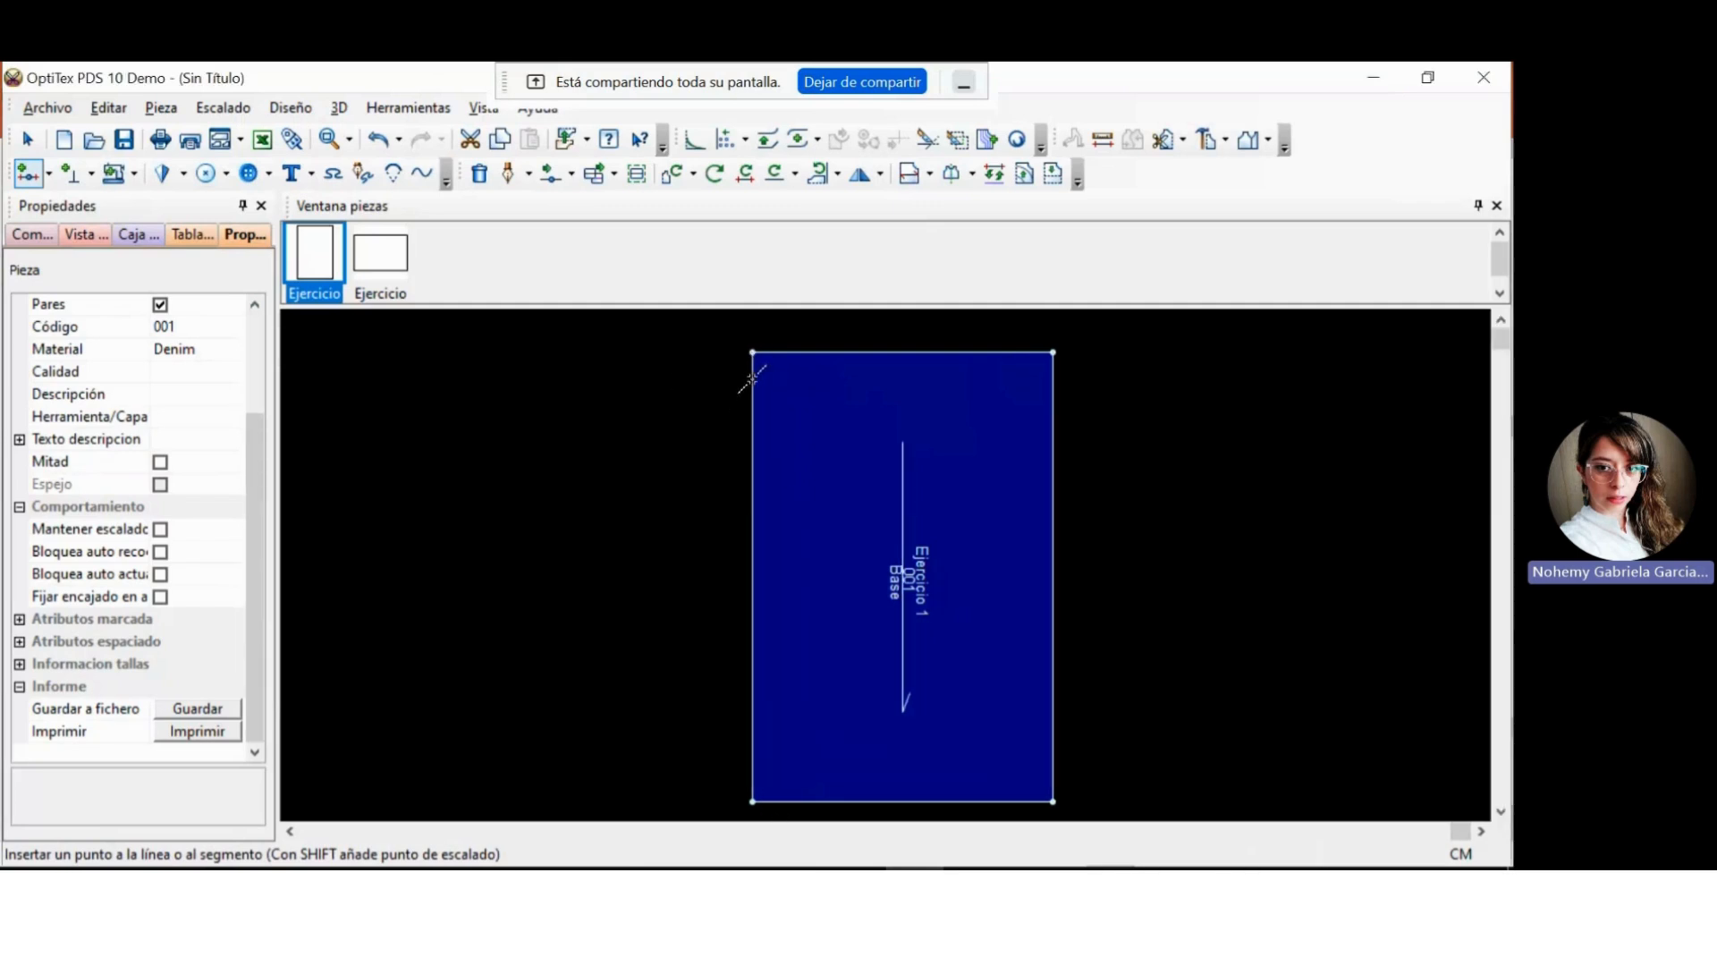
# Add a point on the piece's left edge at an absolute distance of 8 cm from the previous point.
pyautogui.click(752, 778)
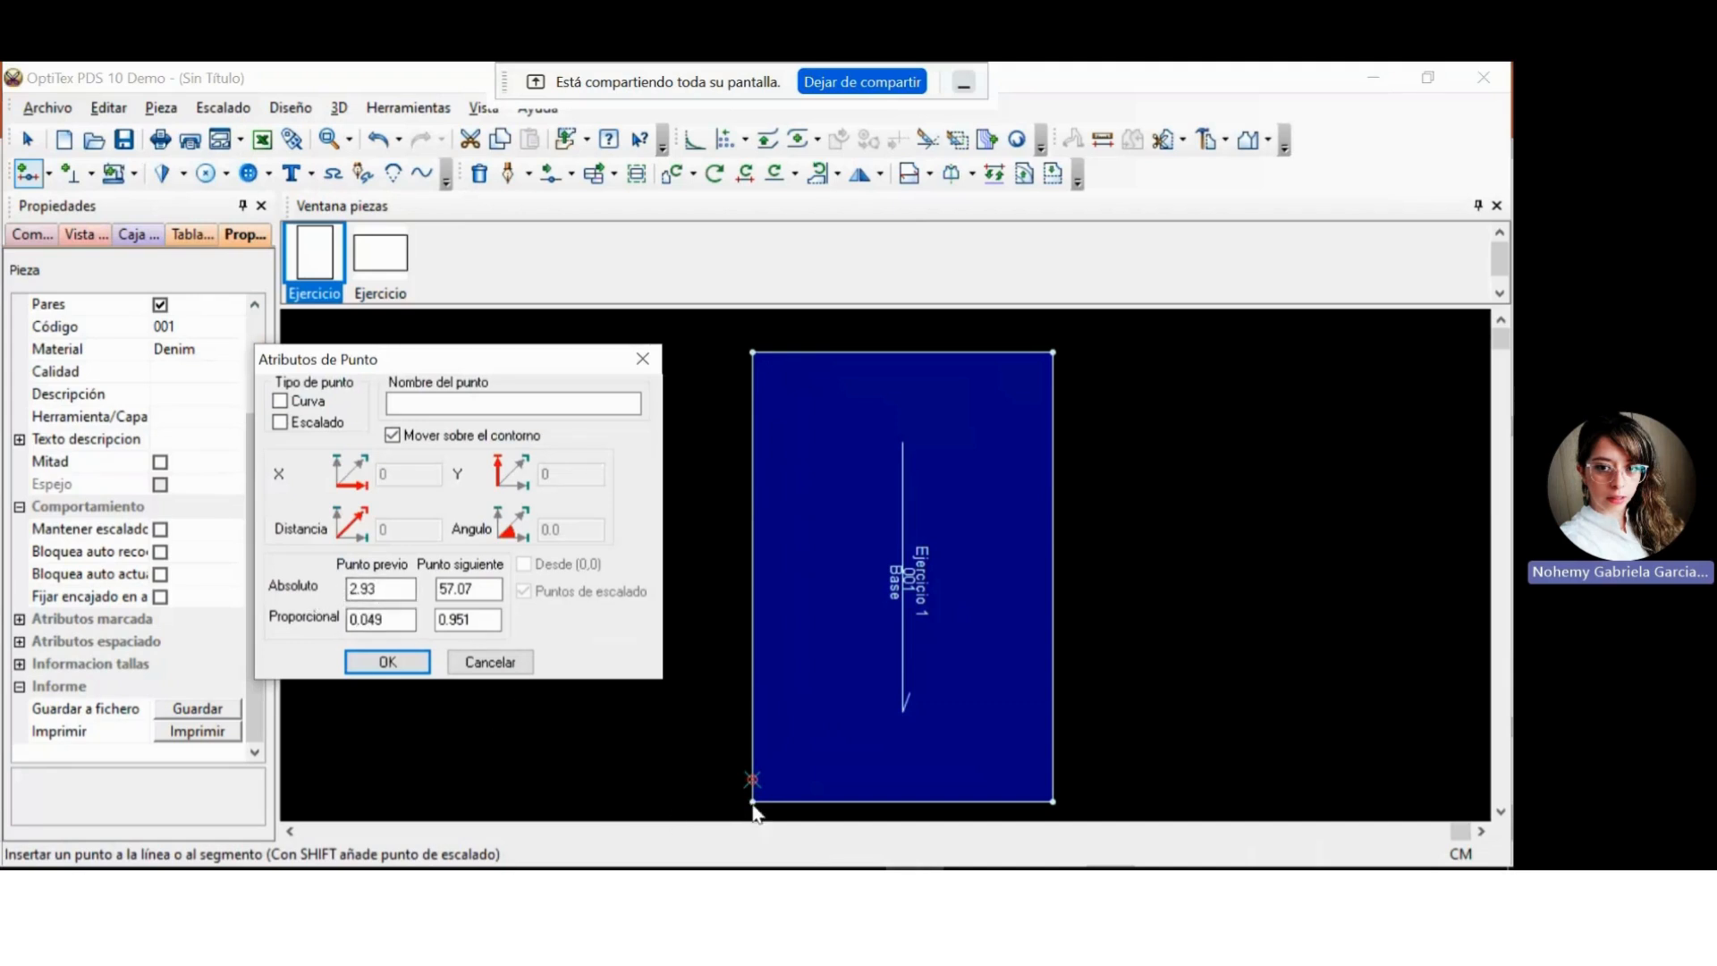
pyautogui.doubleClick(381, 590)
pyautogui.write('8')
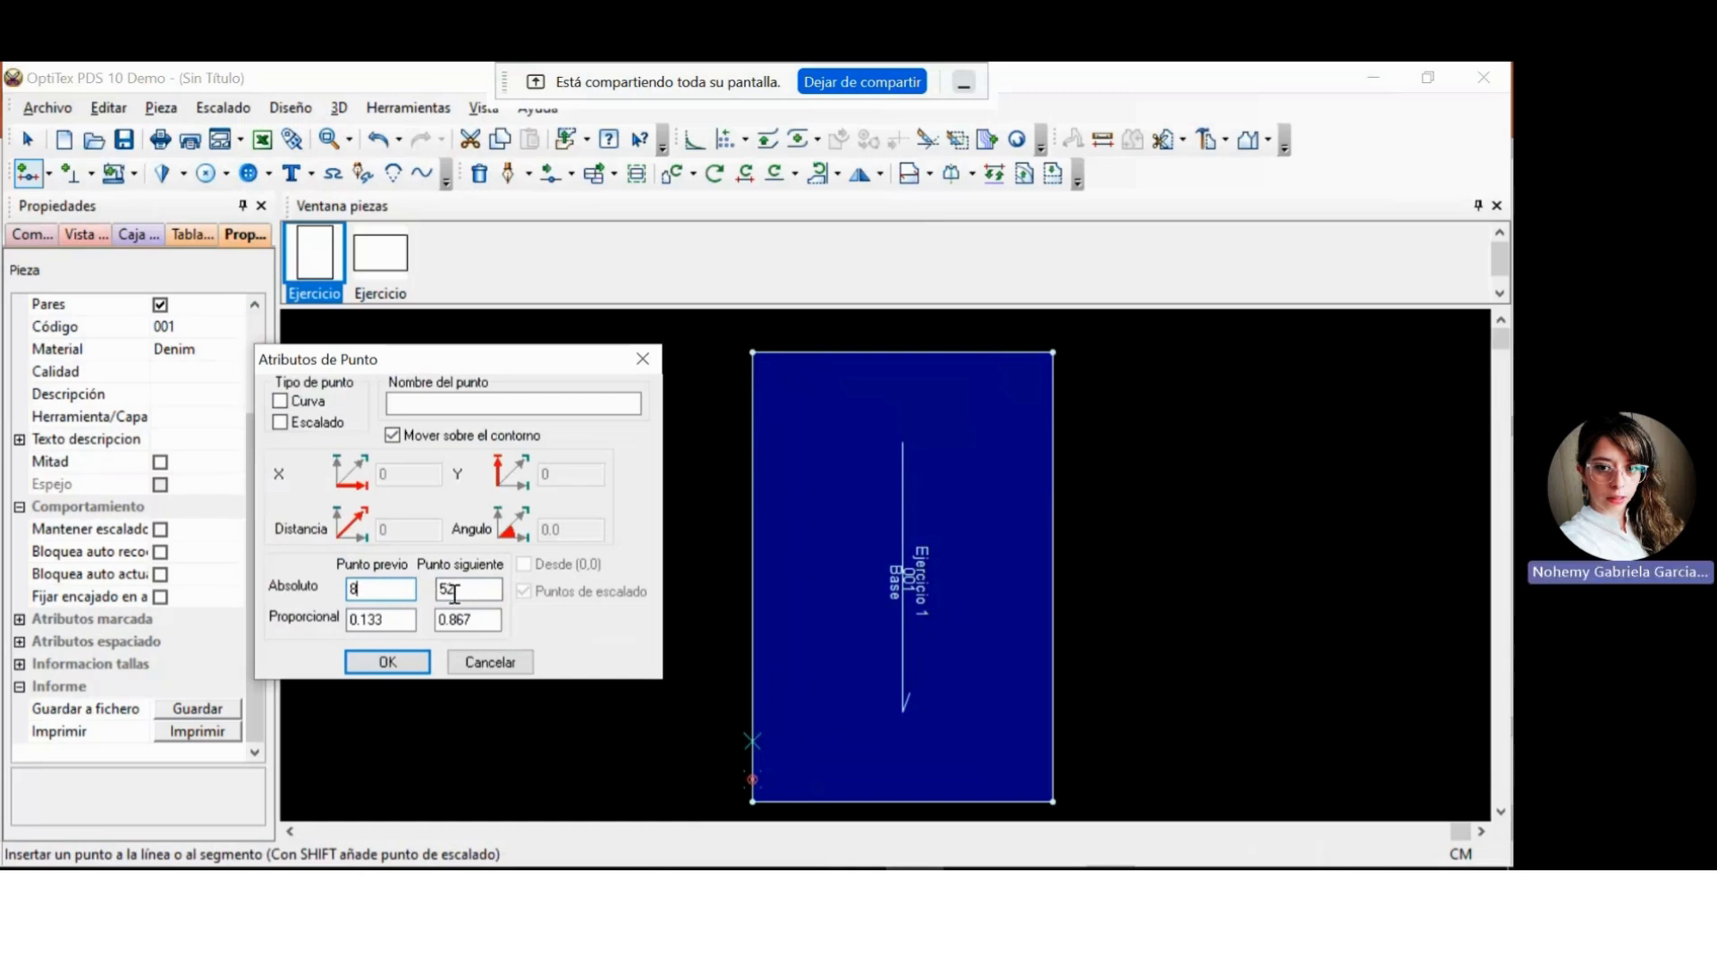
pyautogui.click(388, 660)
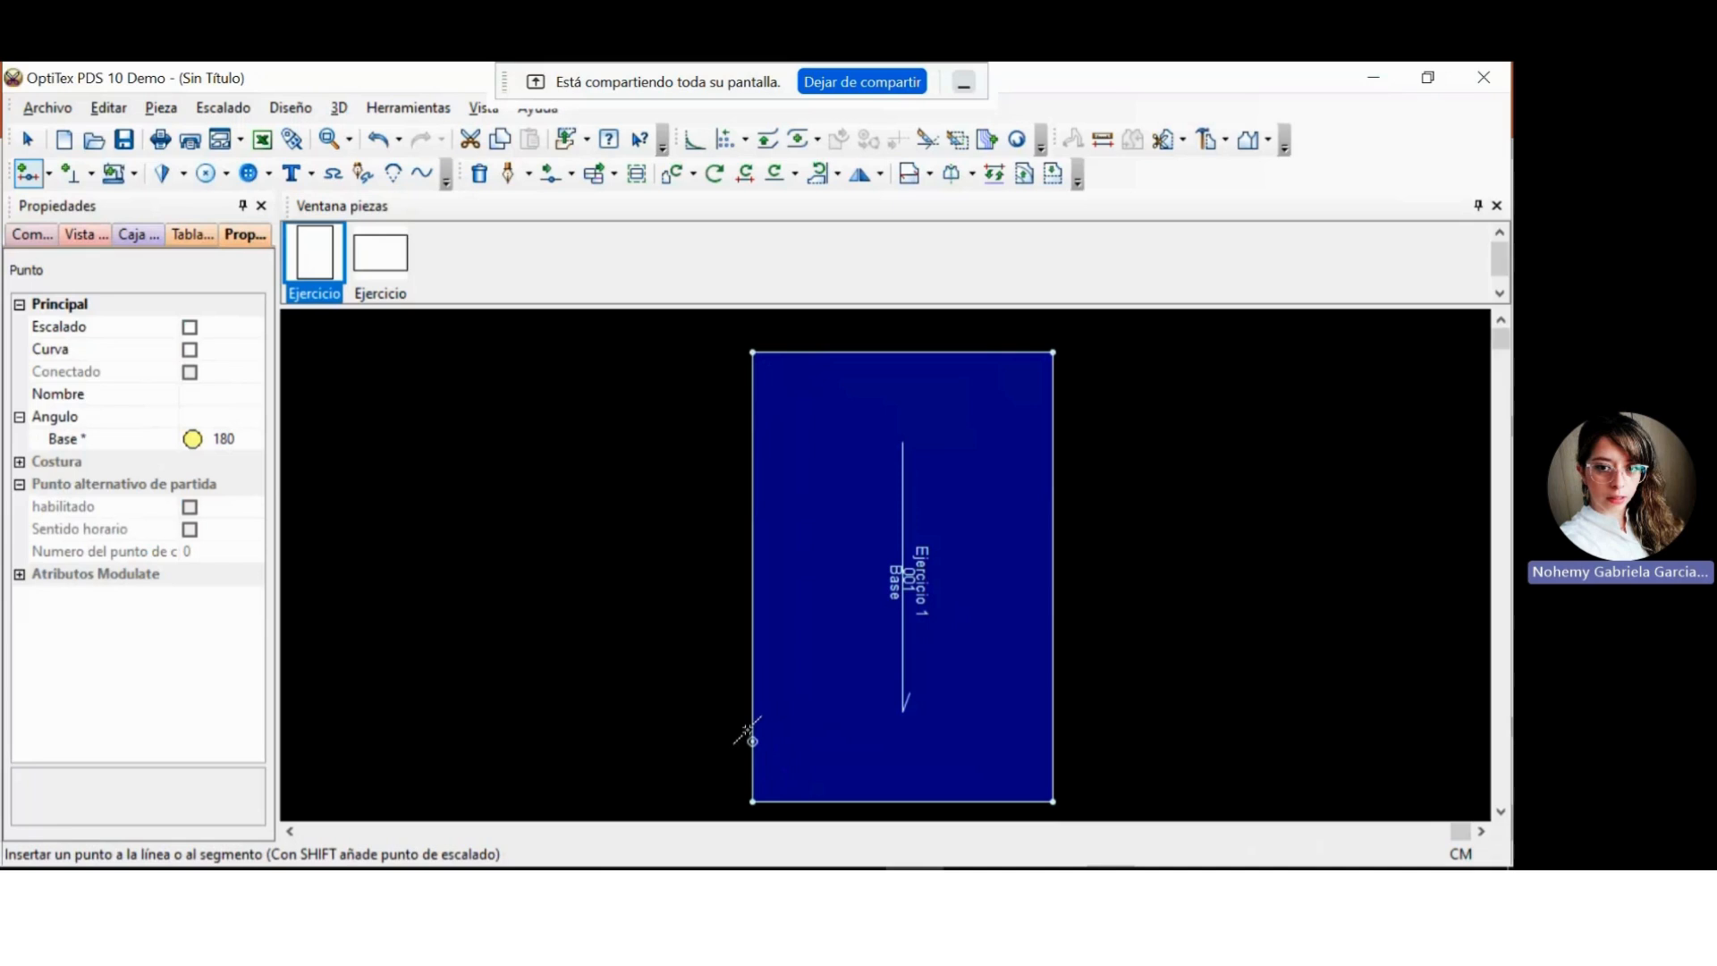
# Add a point on the piece's upper edge at an absolute distance of 10 cm from the previous point.
pyautogui.click(779, 352)
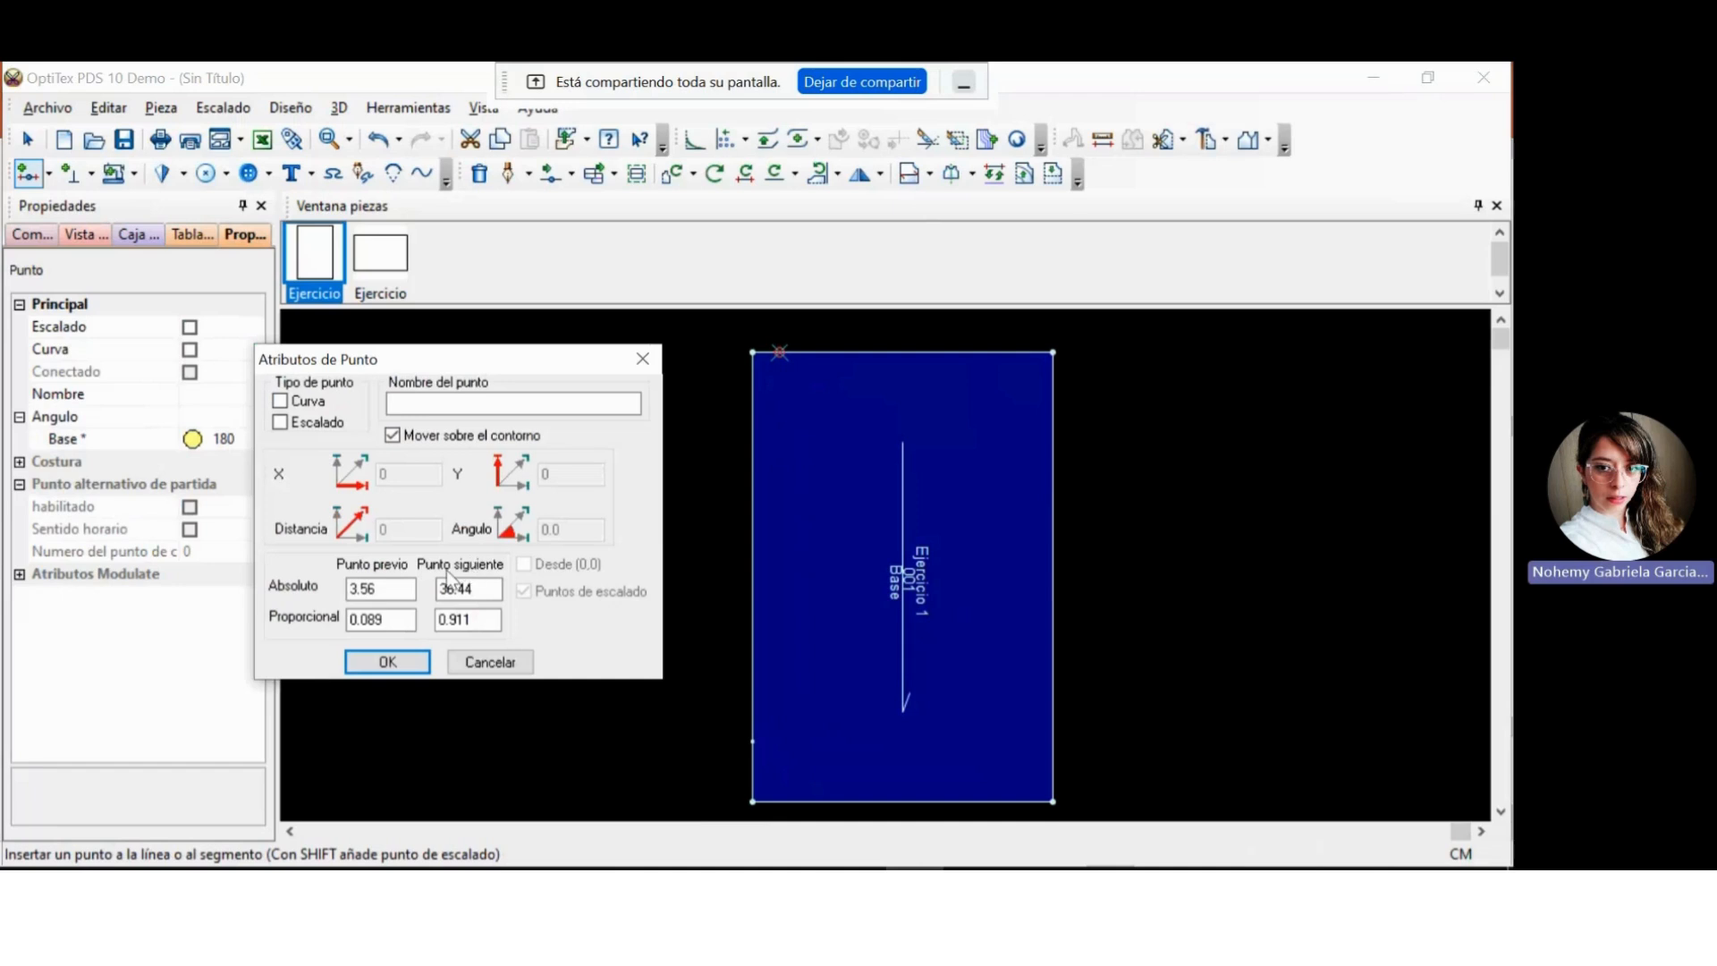
pyautogui.moveTo(393, 587); pyautogui.dragTo(319, 568)
pyautogui.write('10')
pyautogui.click(386, 662)
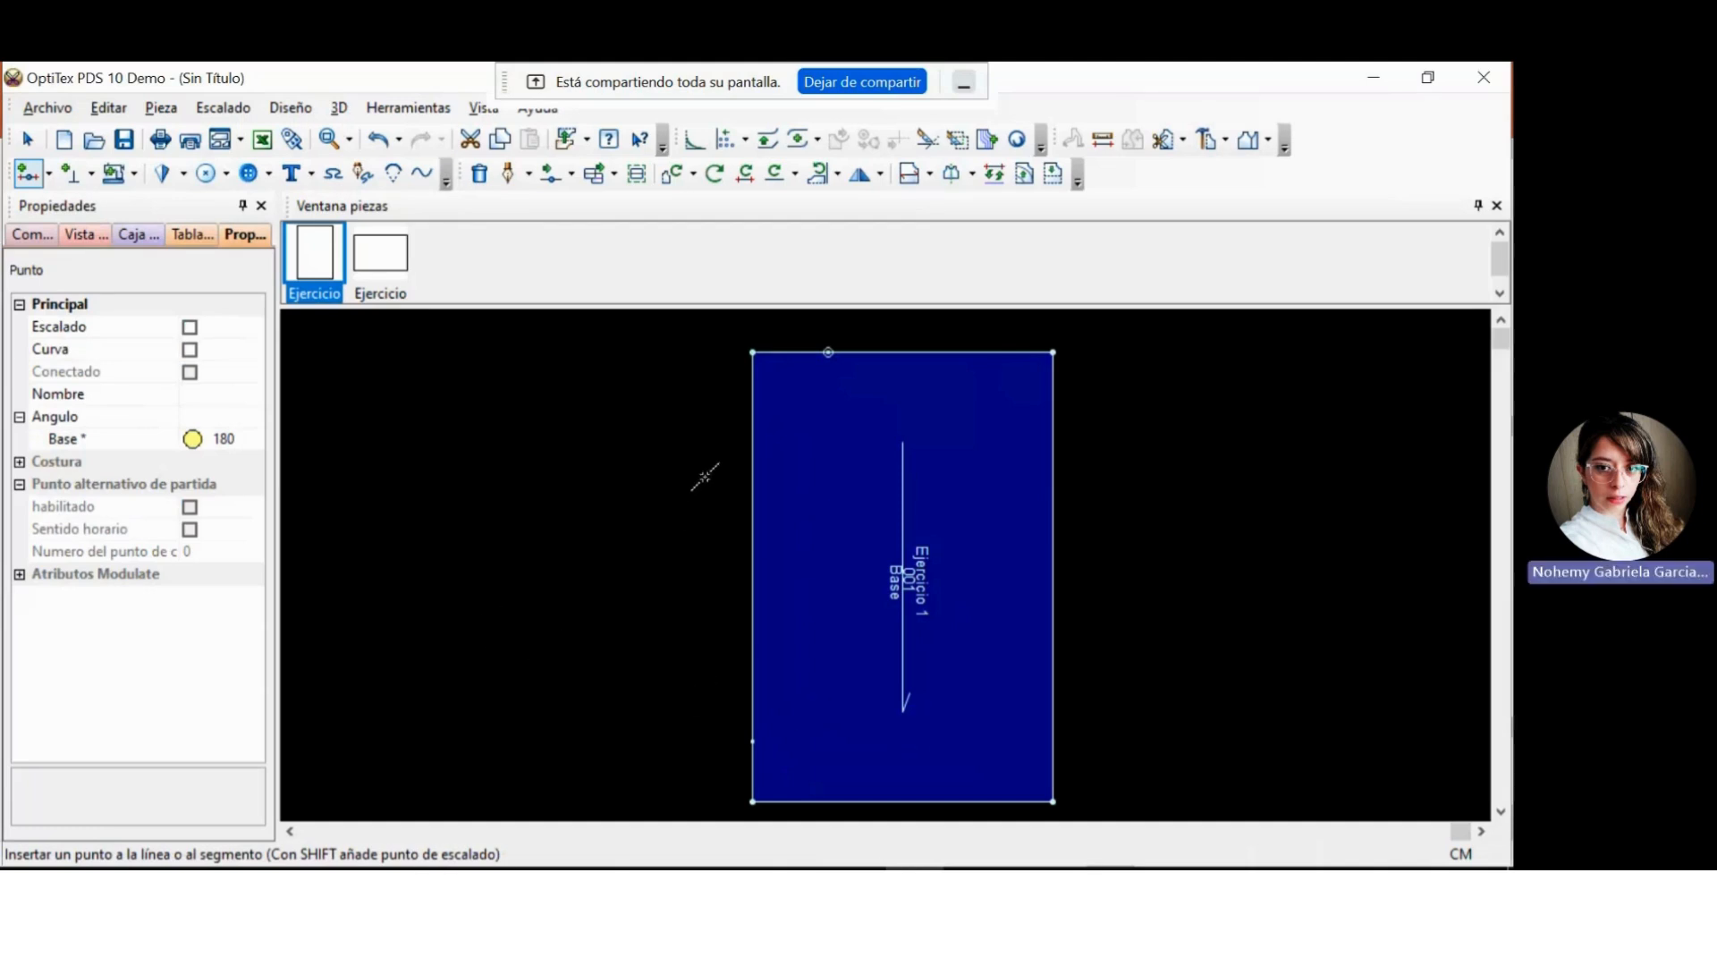
# Add a point on the piece's right edge with a proportional distance of 0.5 from the previous point.
pyautogui.click(1052, 391)
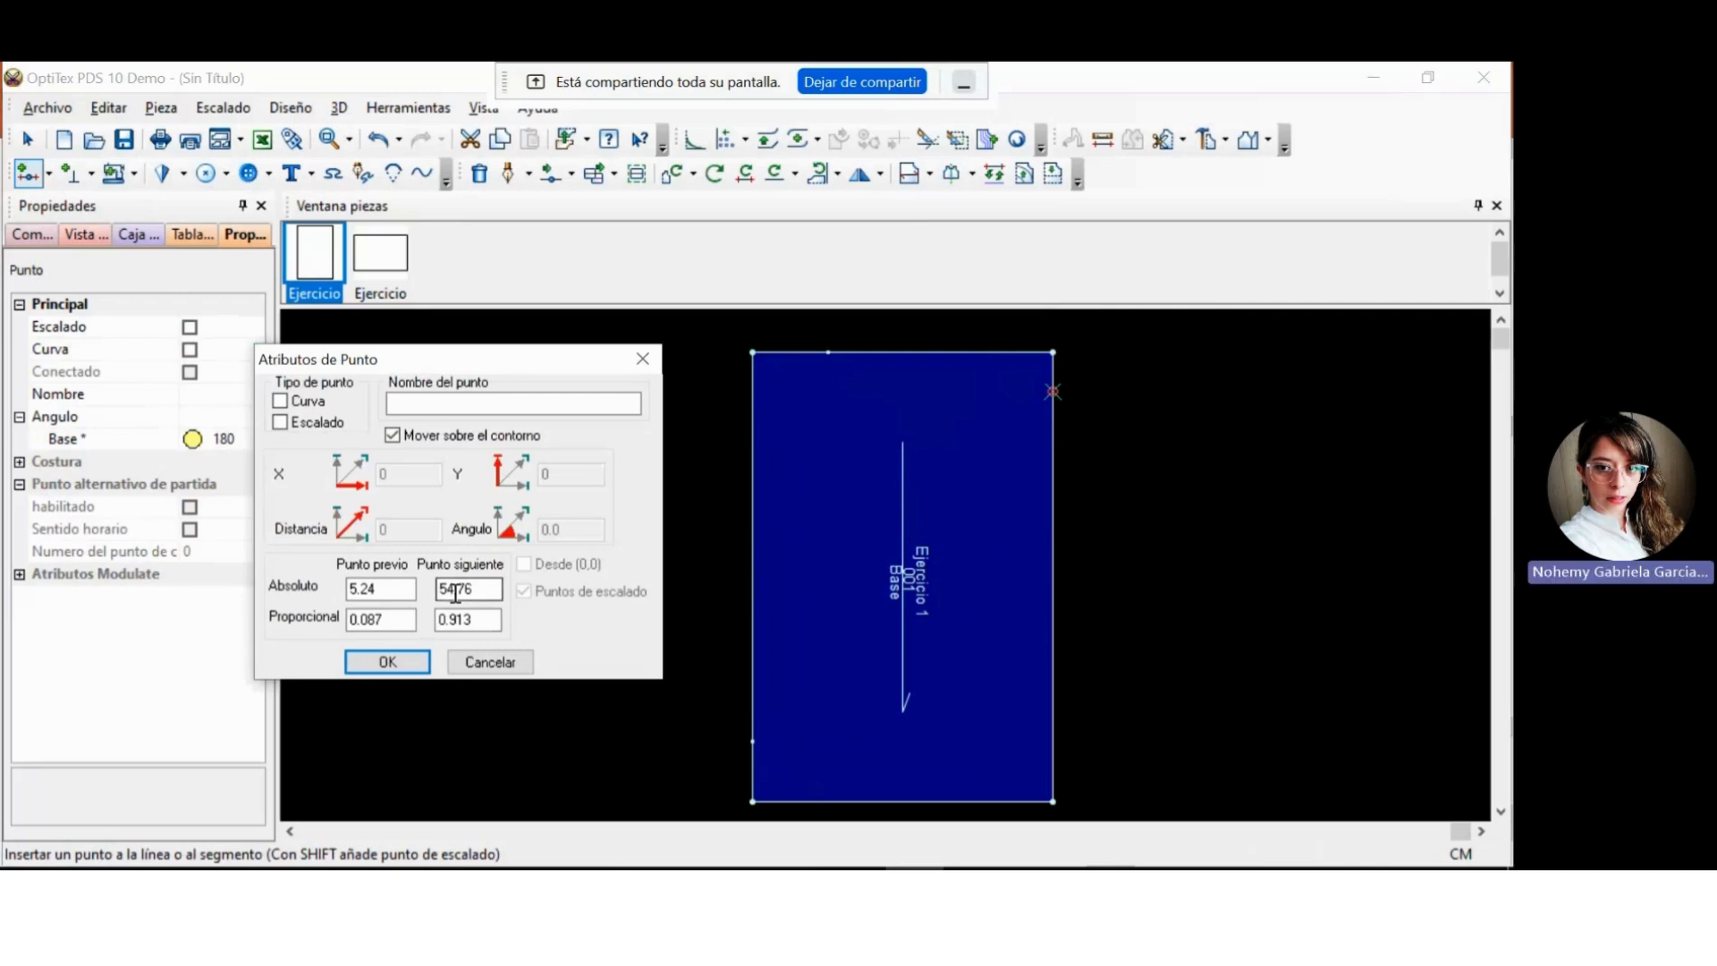
pyautogui.doubleClick(396, 618)
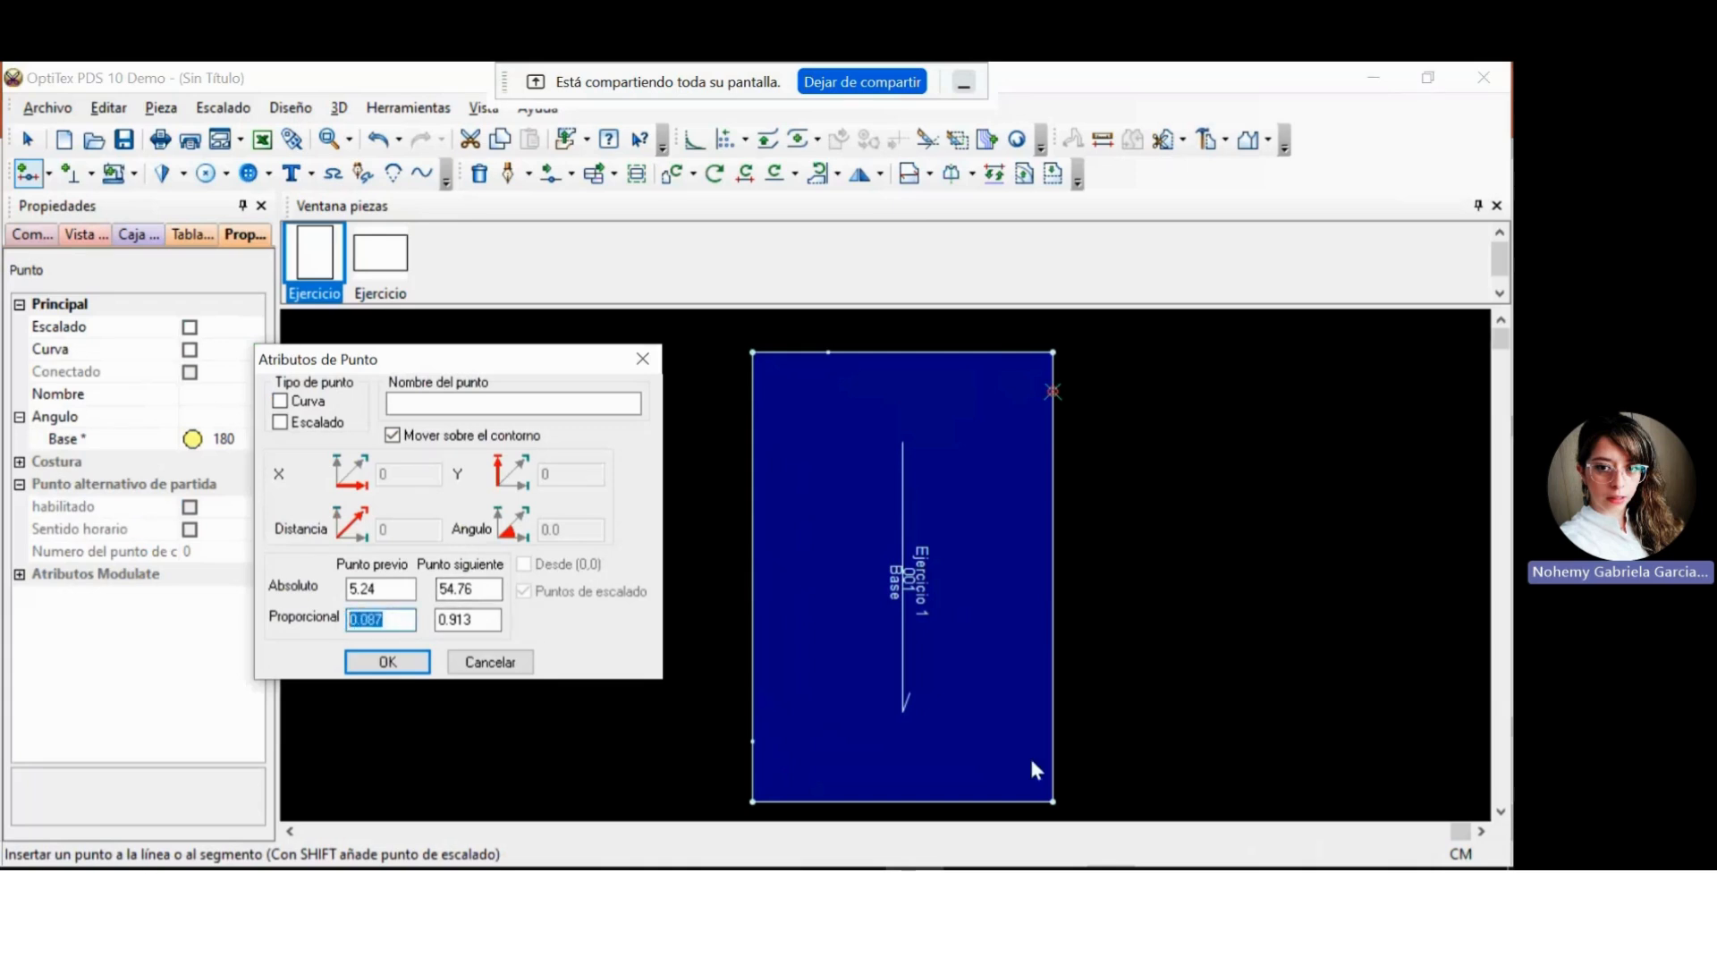
pyautogui.write('0.5')
pyautogui.click(388, 662)
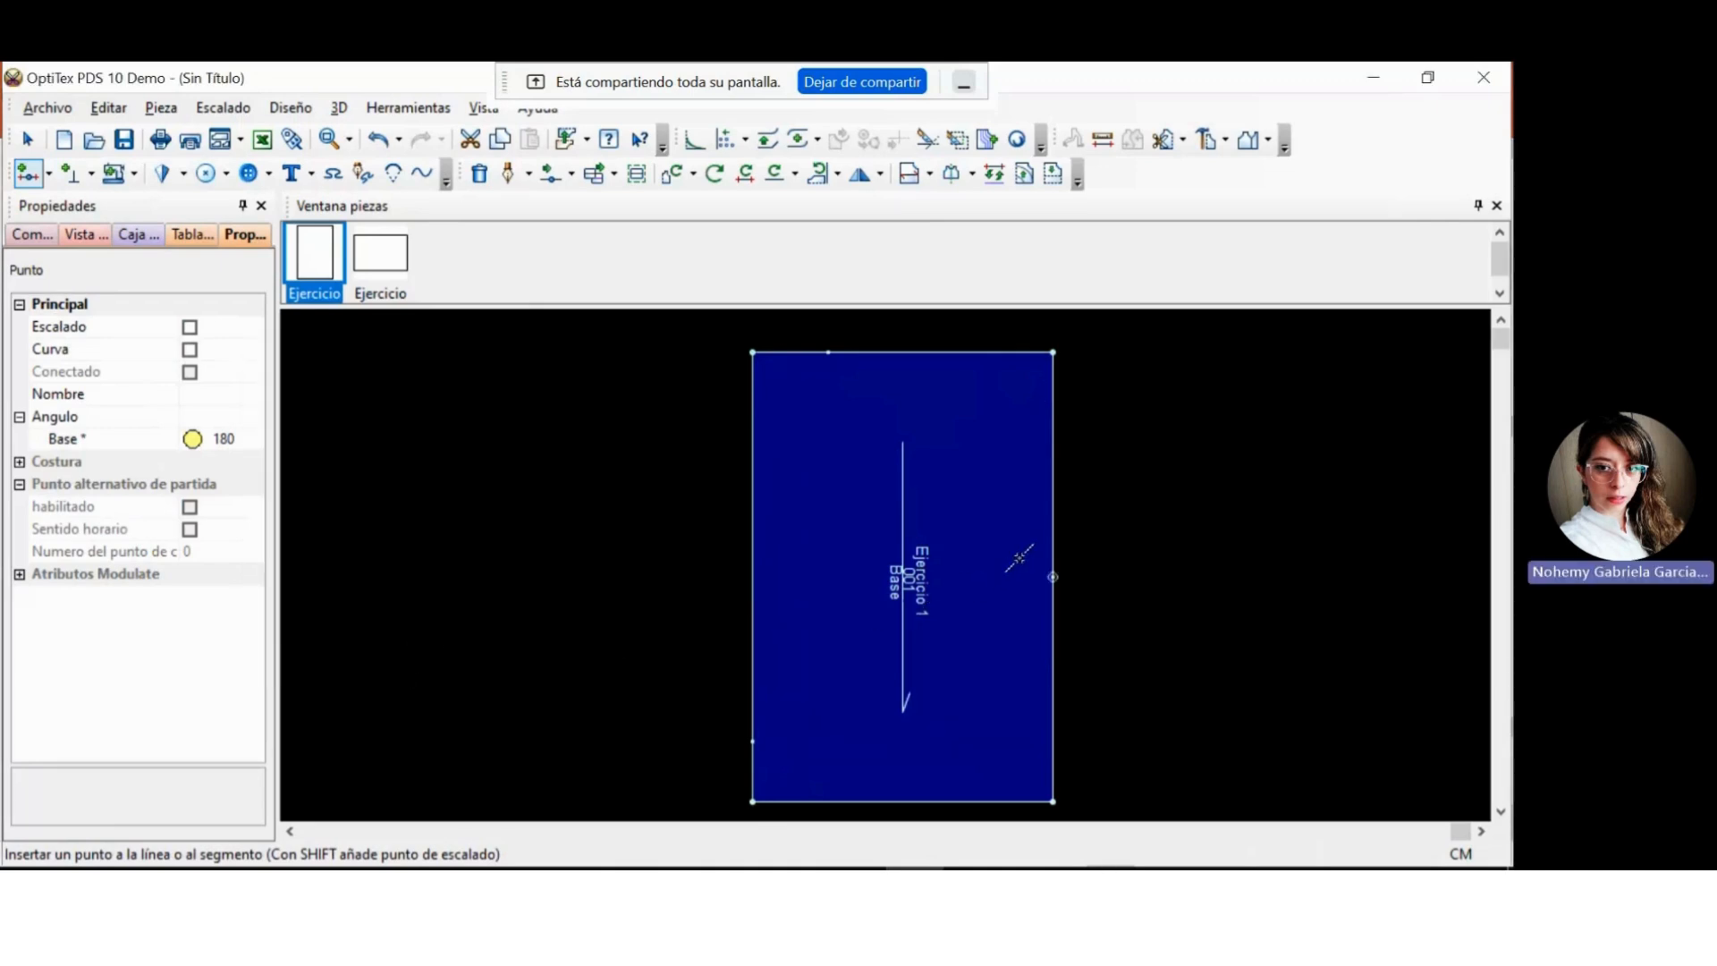
pyautogui.click(771, 800)
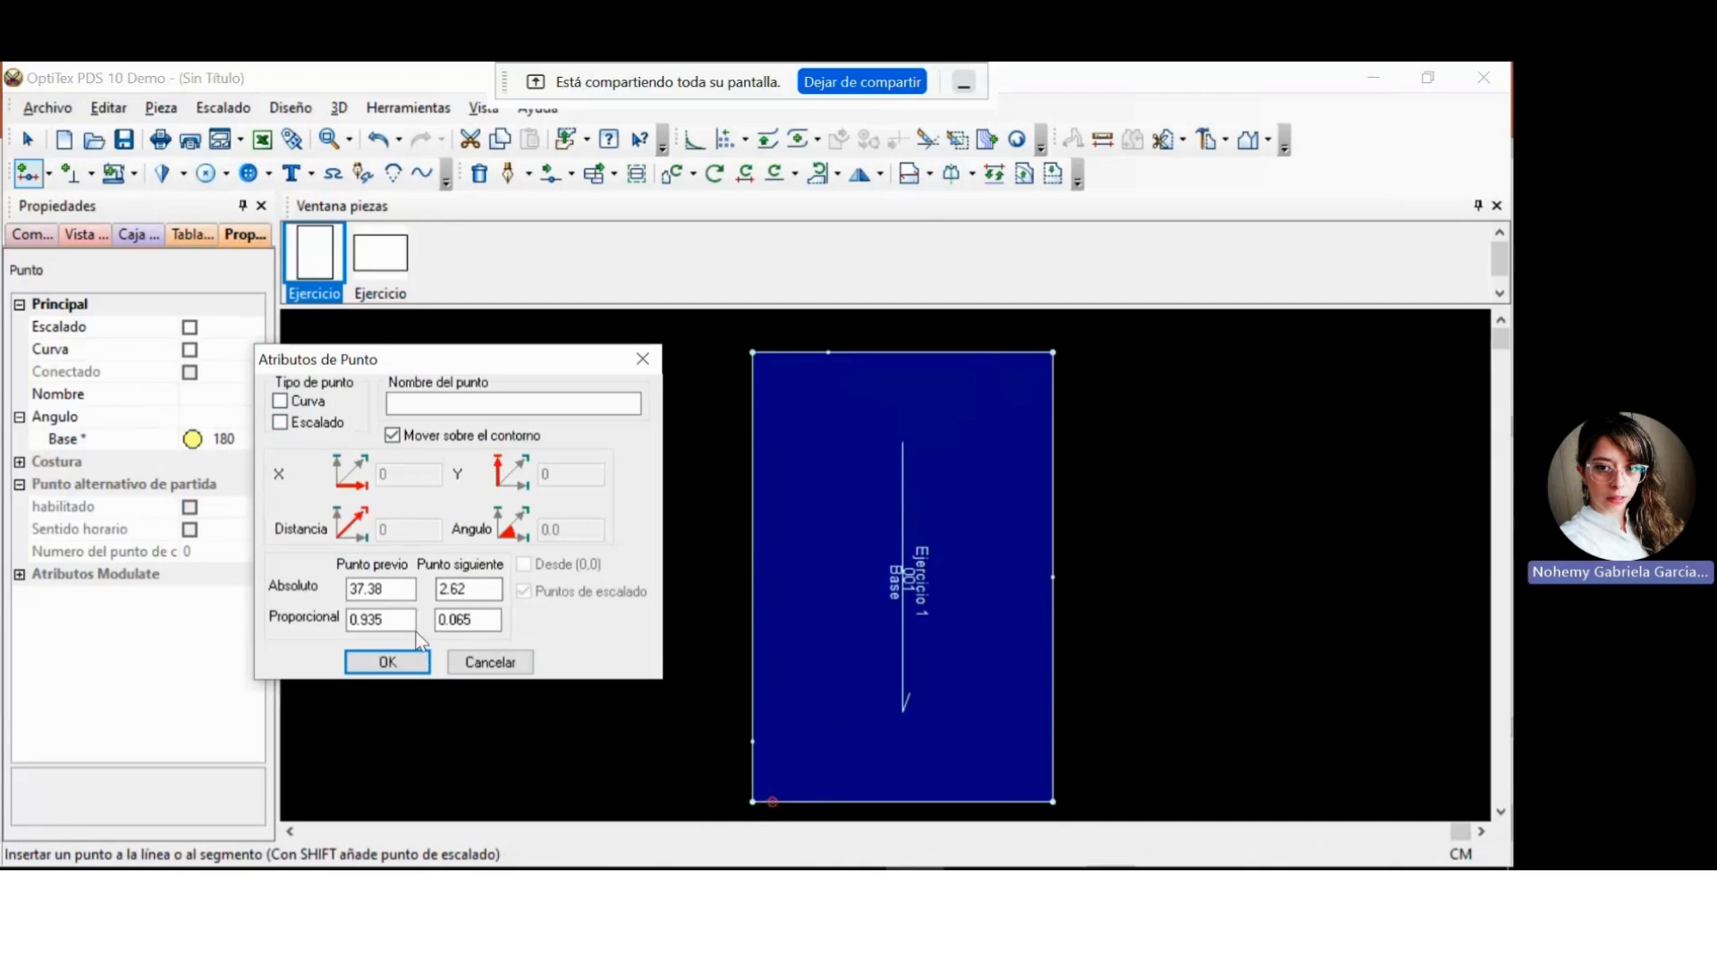
pyautogui.moveTo(385, 619); pyautogui.dragTo(342, 619)
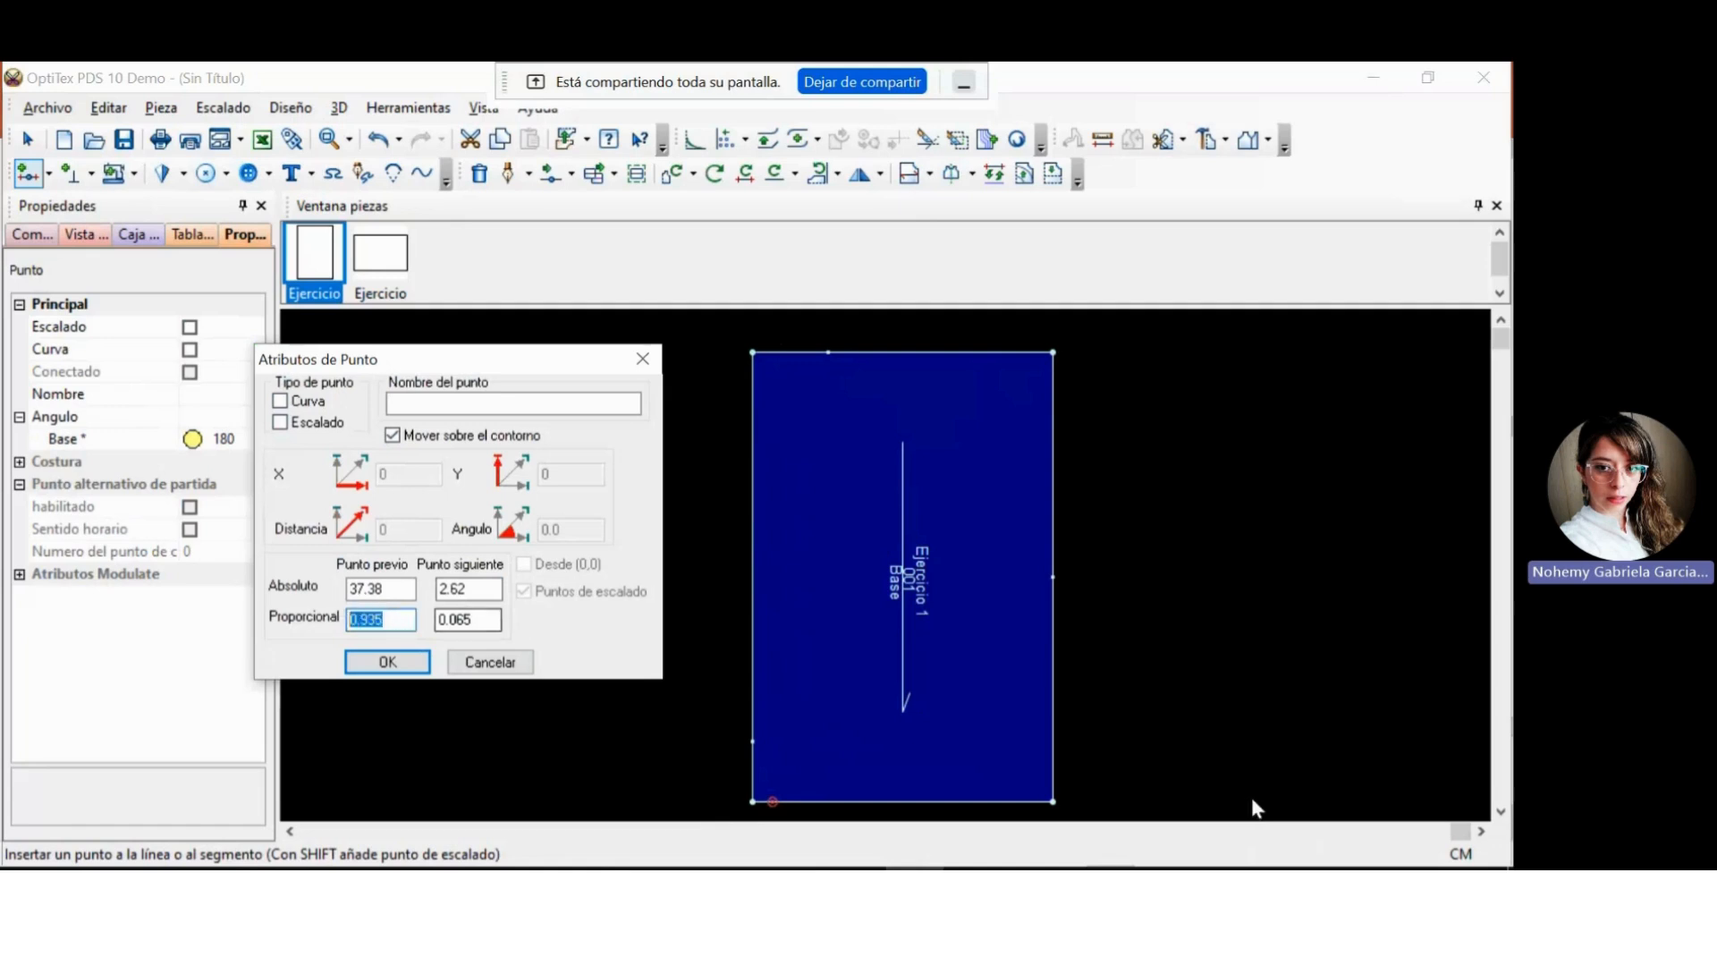
pyautogui.write('0.3')
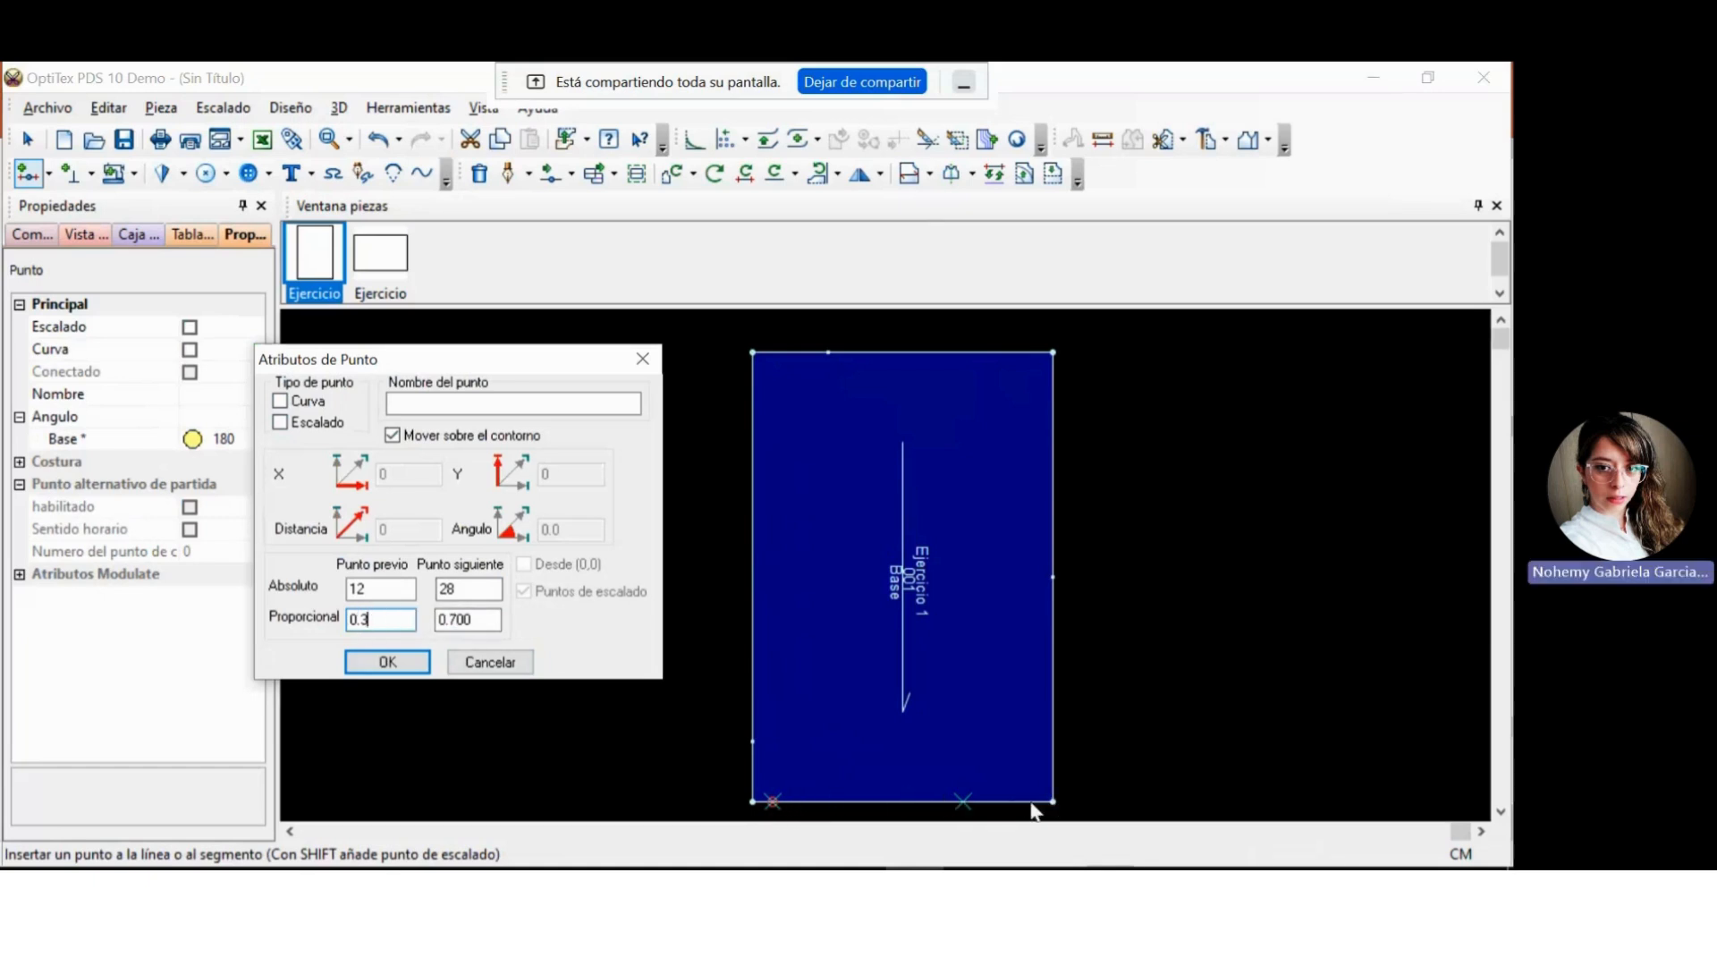
pyautogui.click(641, 360)
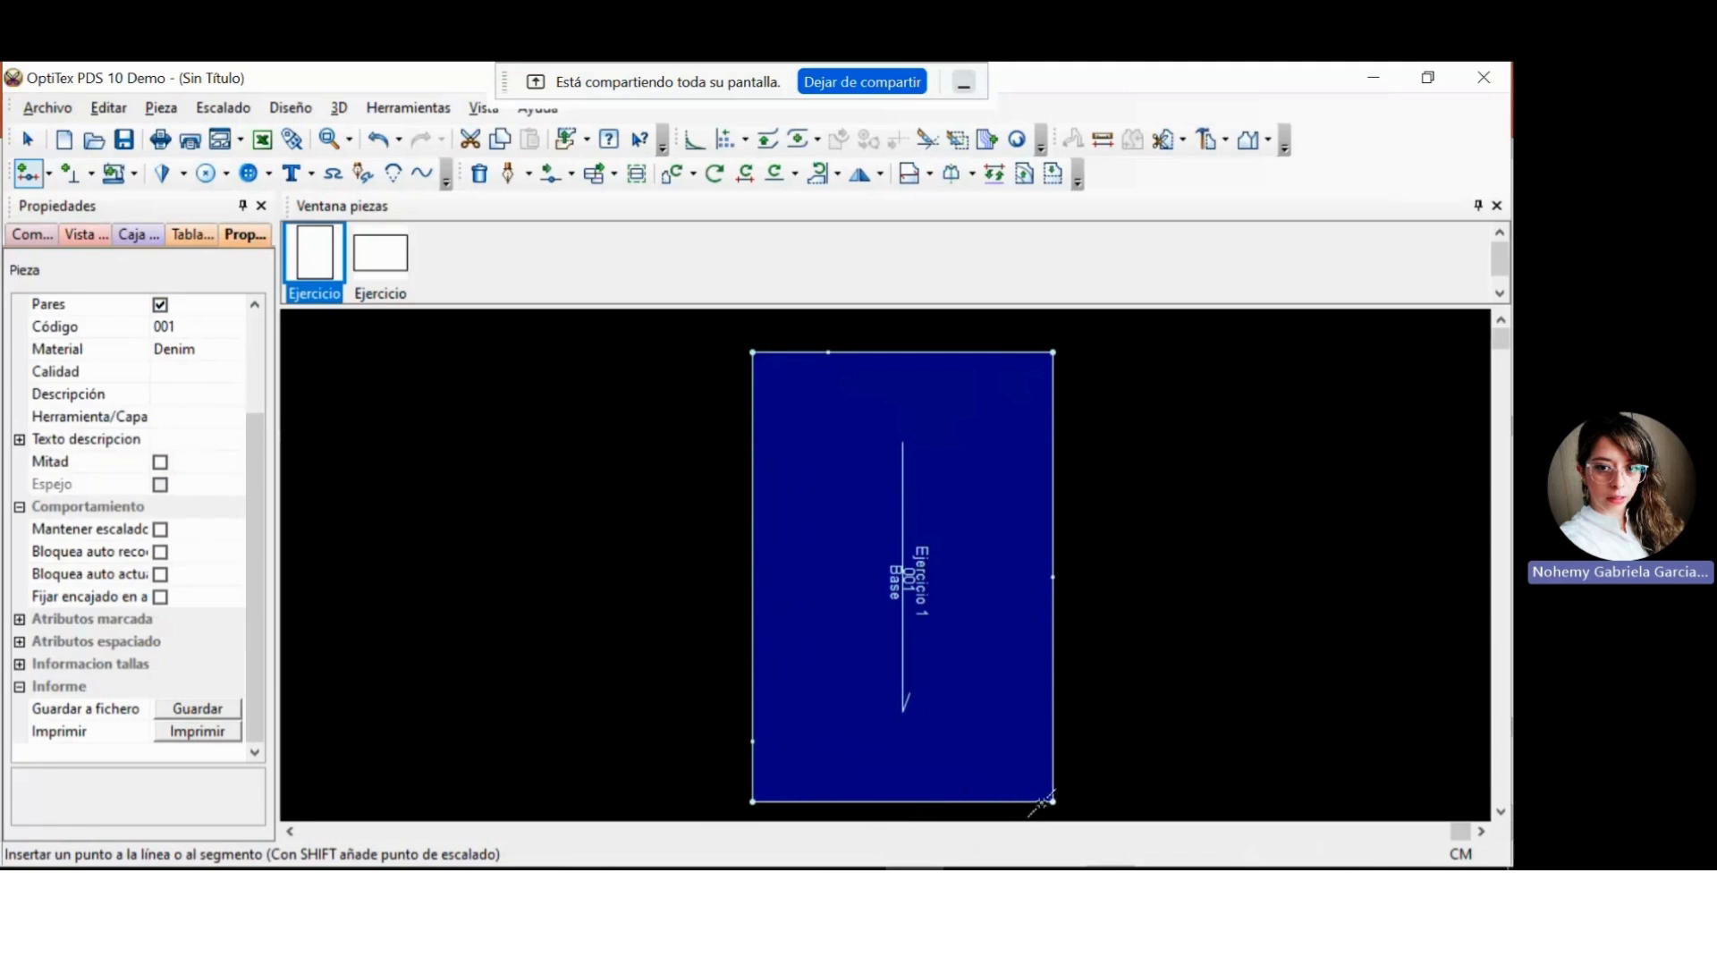
# Add a point on the piece's lower edge with a proportional distance of 0.3 from the previous point and end the task.
pyautogui.click(1034, 801)
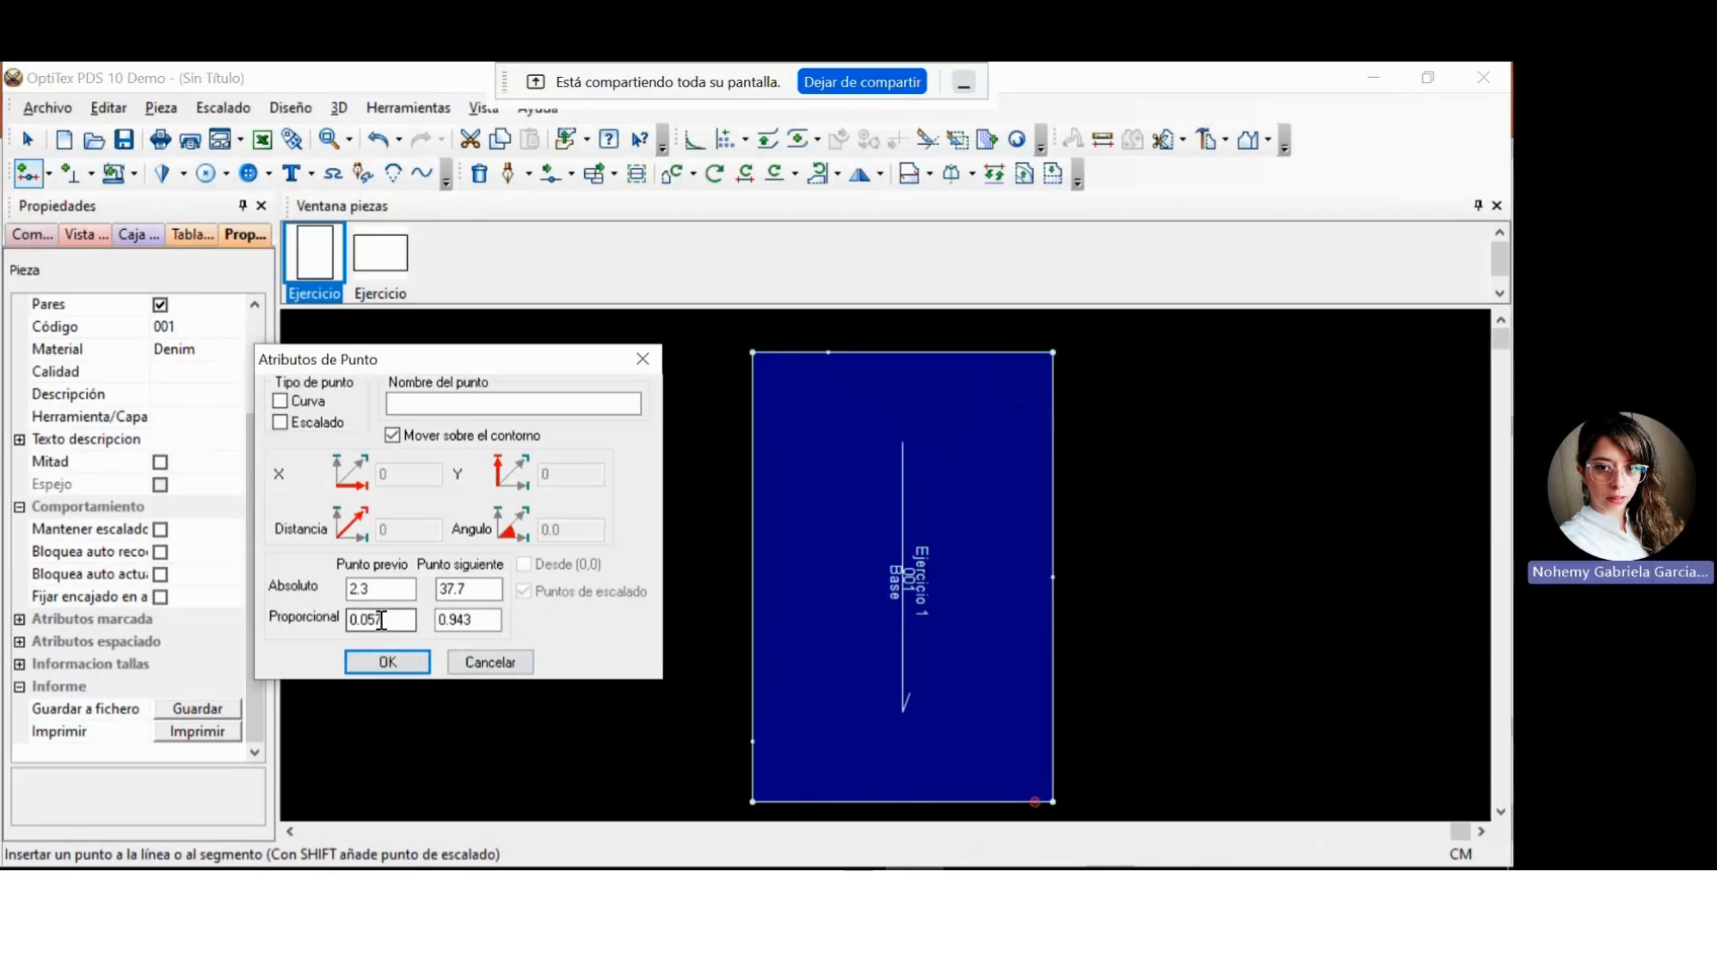
pyautogui.moveTo(386, 620); pyautogui.dragTo(327, 599)
pyautogui.write('0.3')
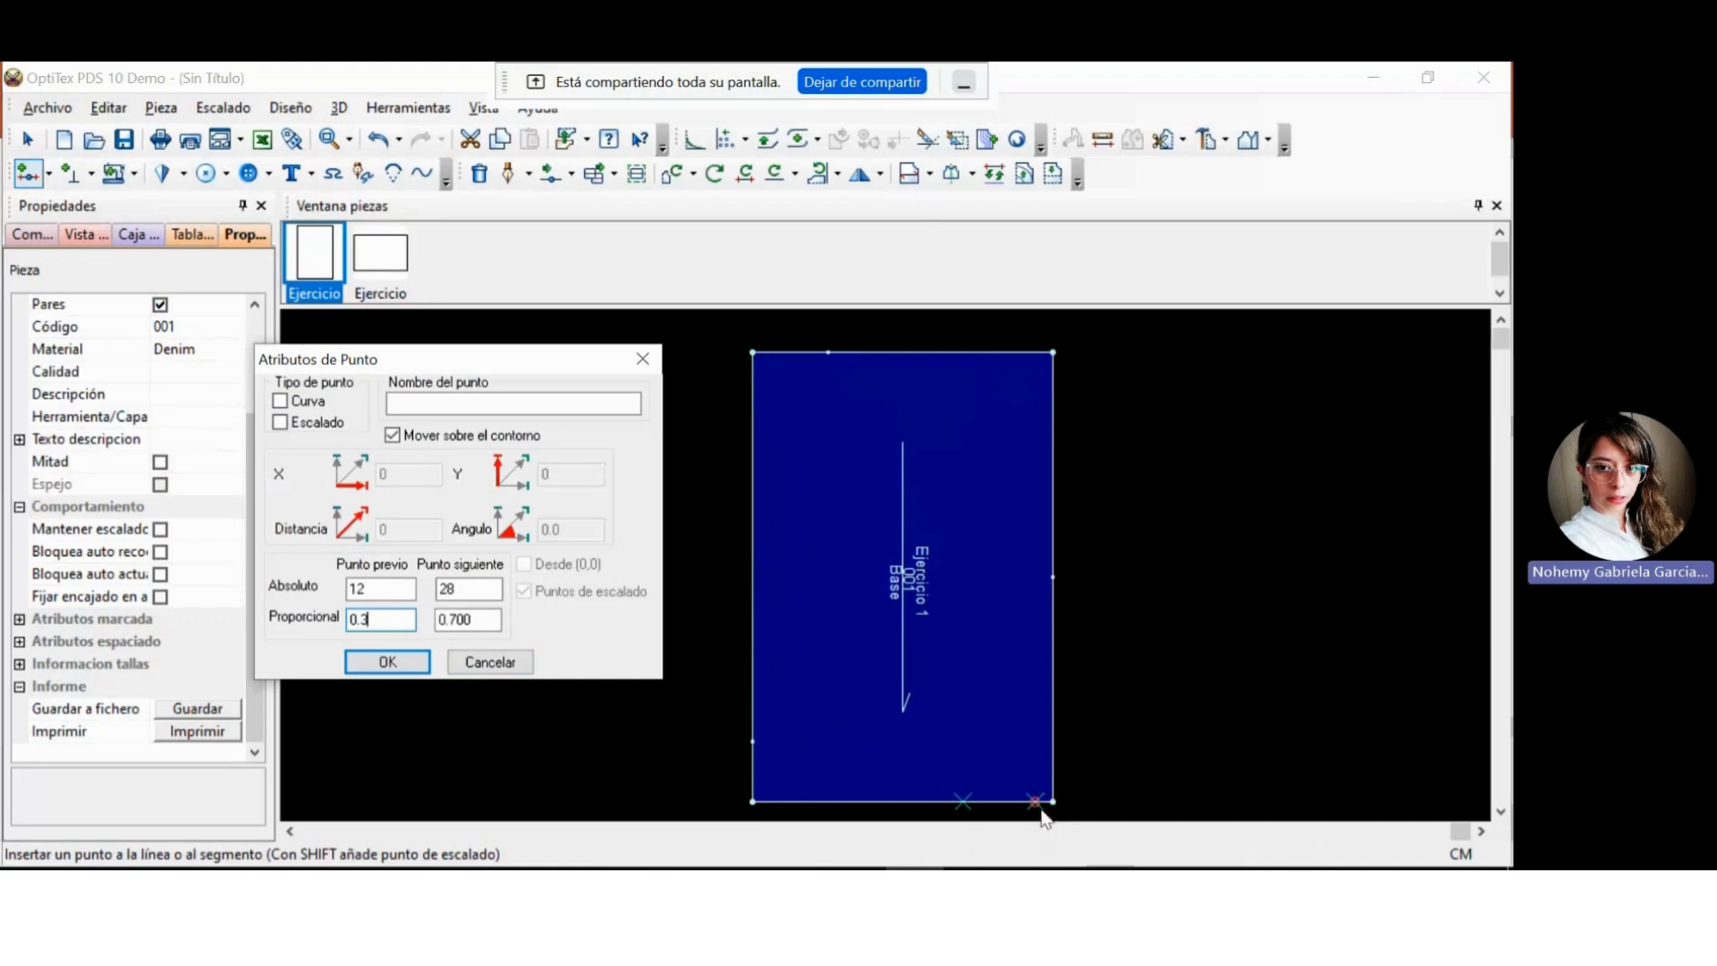
pyautogui.click(412, 666)
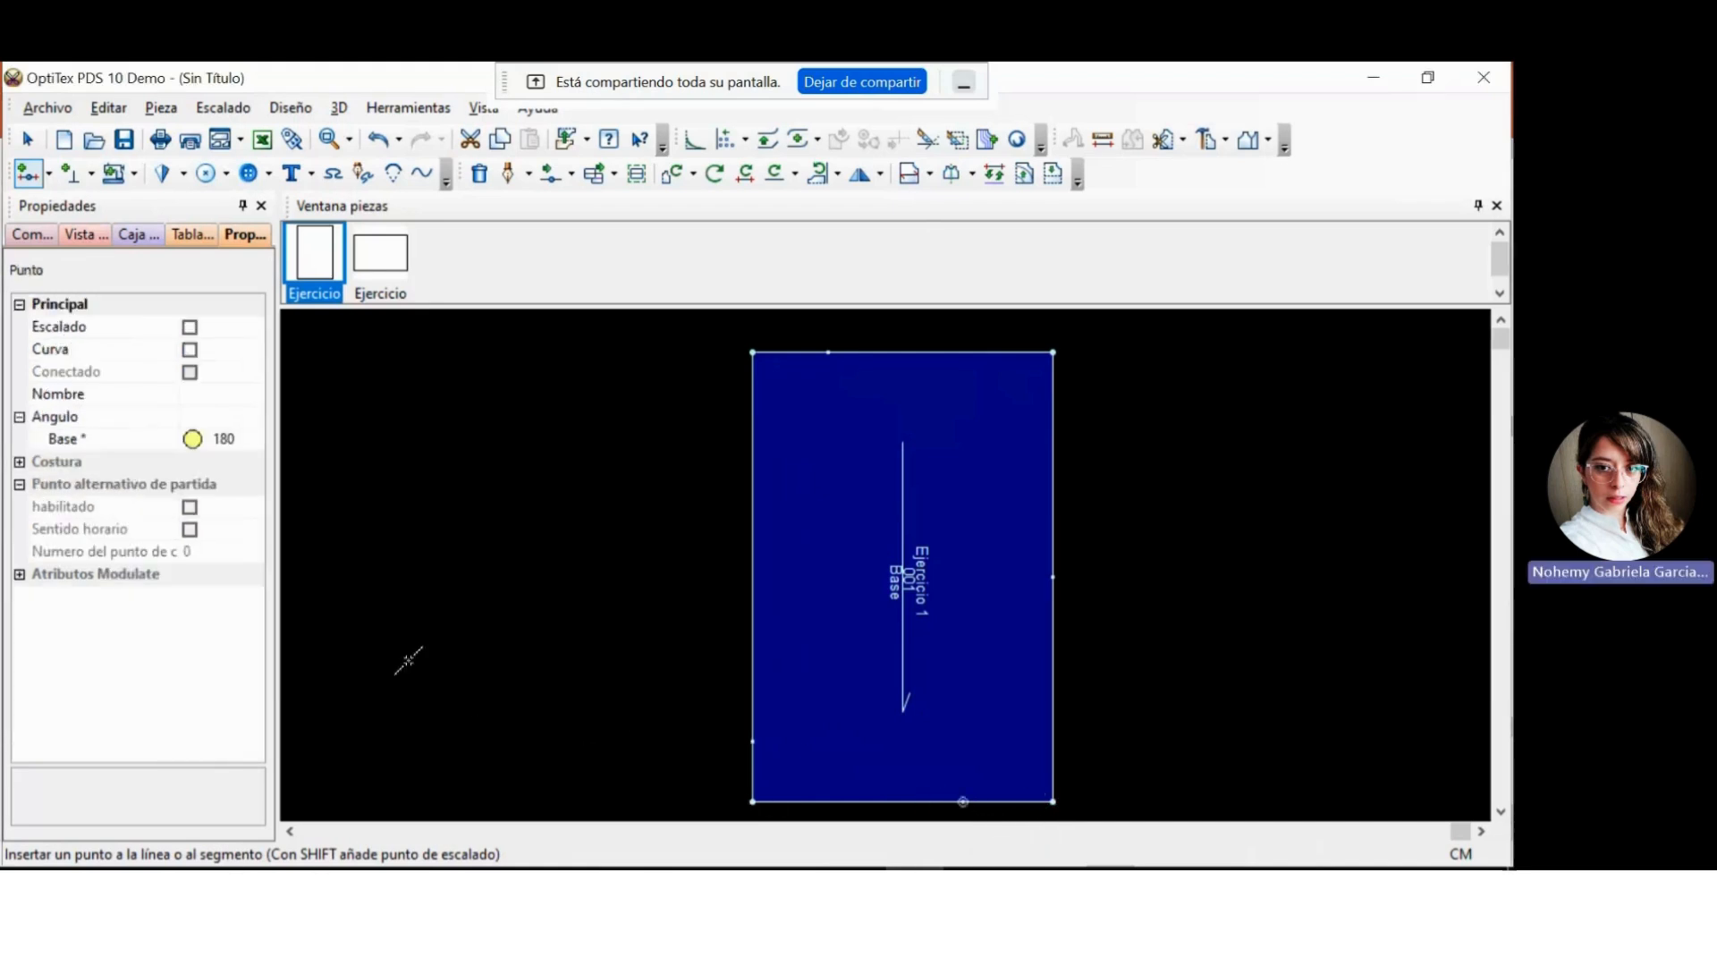
pyautogui.rightClick(1111, 657)
pyautogui.click(1094, 662)
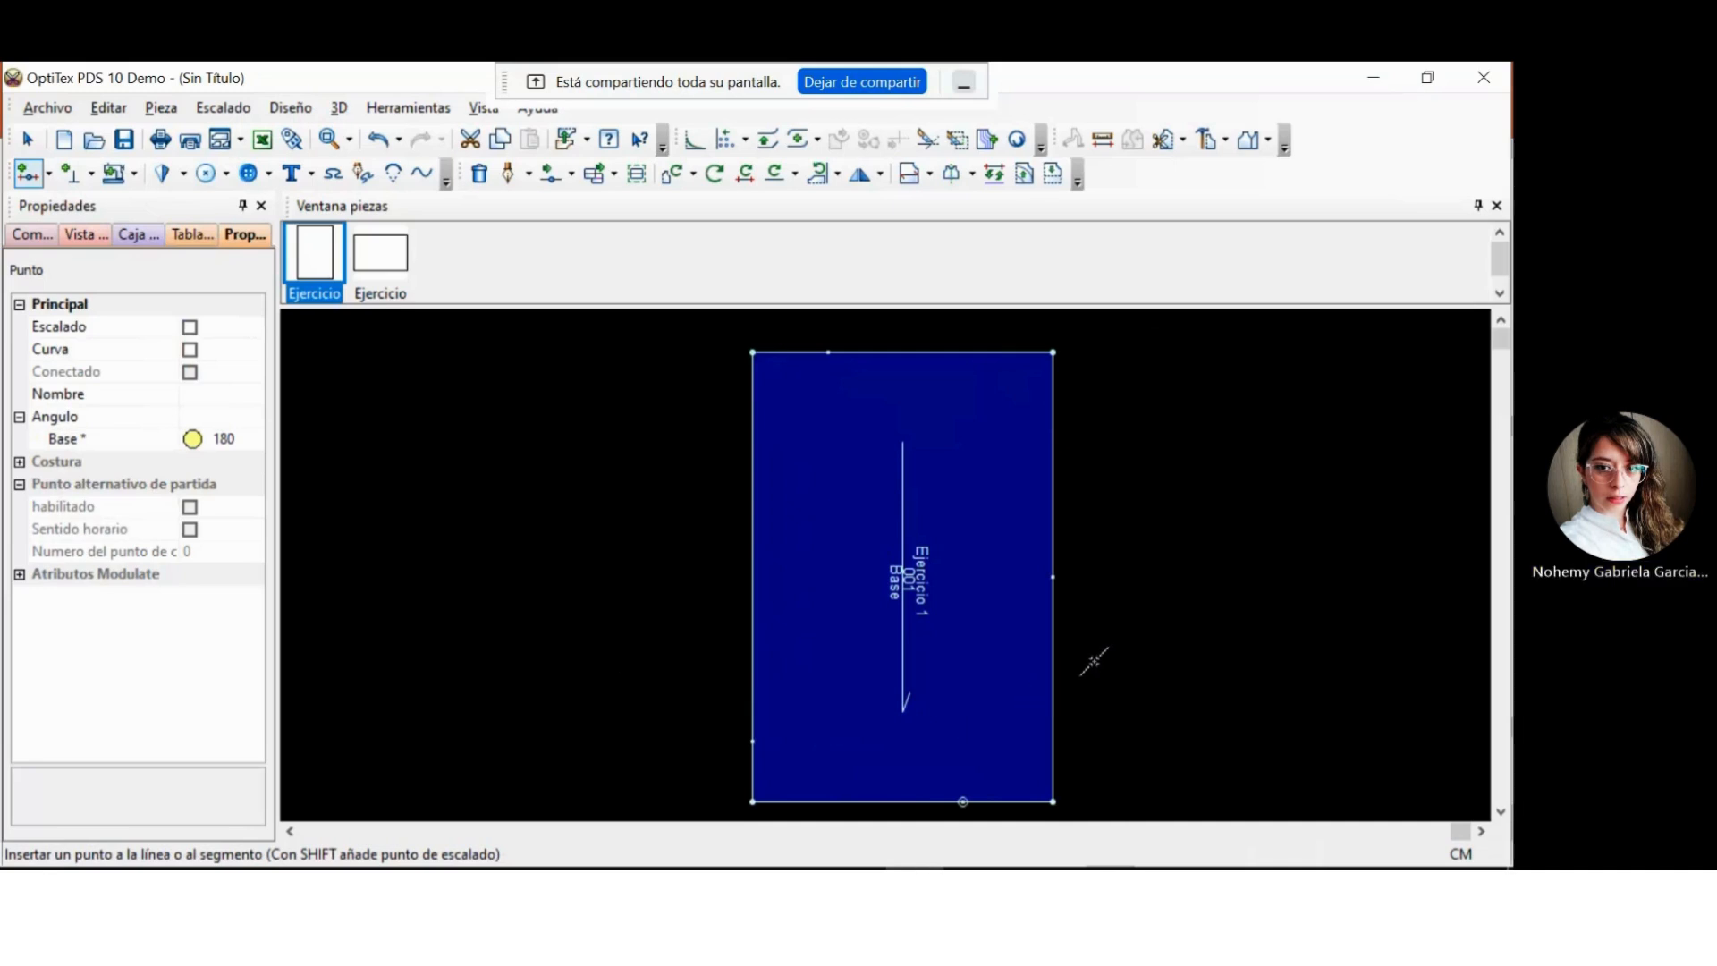
pyautogui.press('Escape')
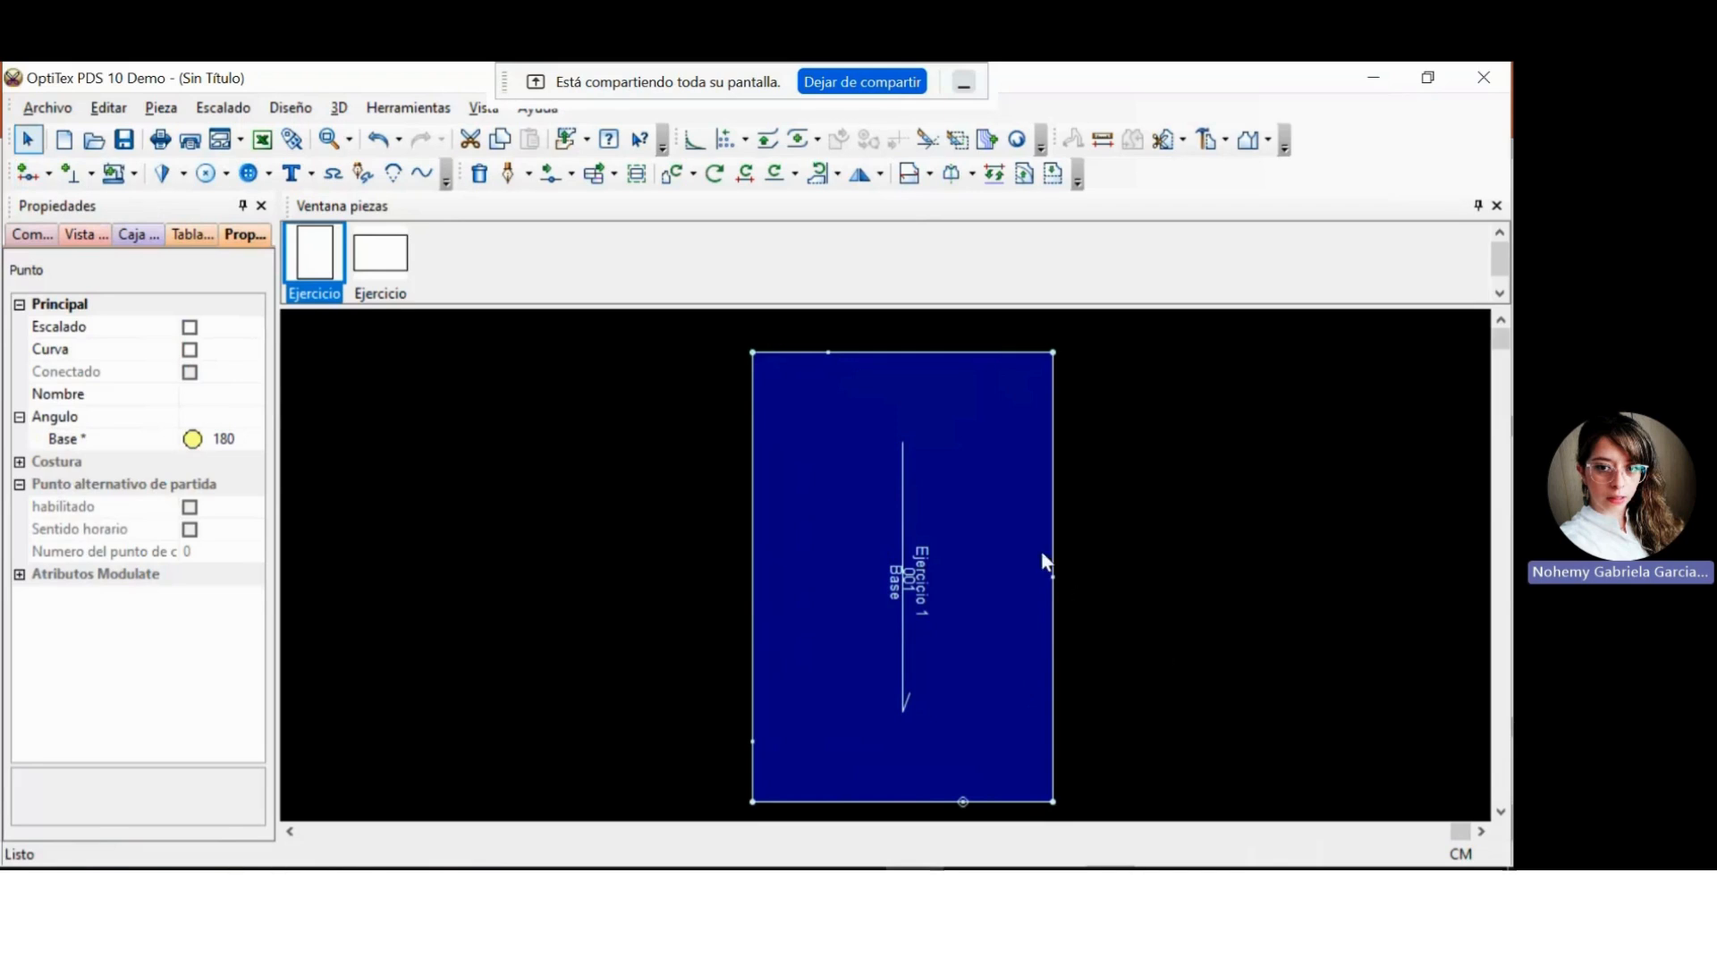
# Start an internal line with the Draw tool on the piece's left edge, at an absolute distance of 10 cm from the upper-left corner.
pyautogui.click(1119, 636)
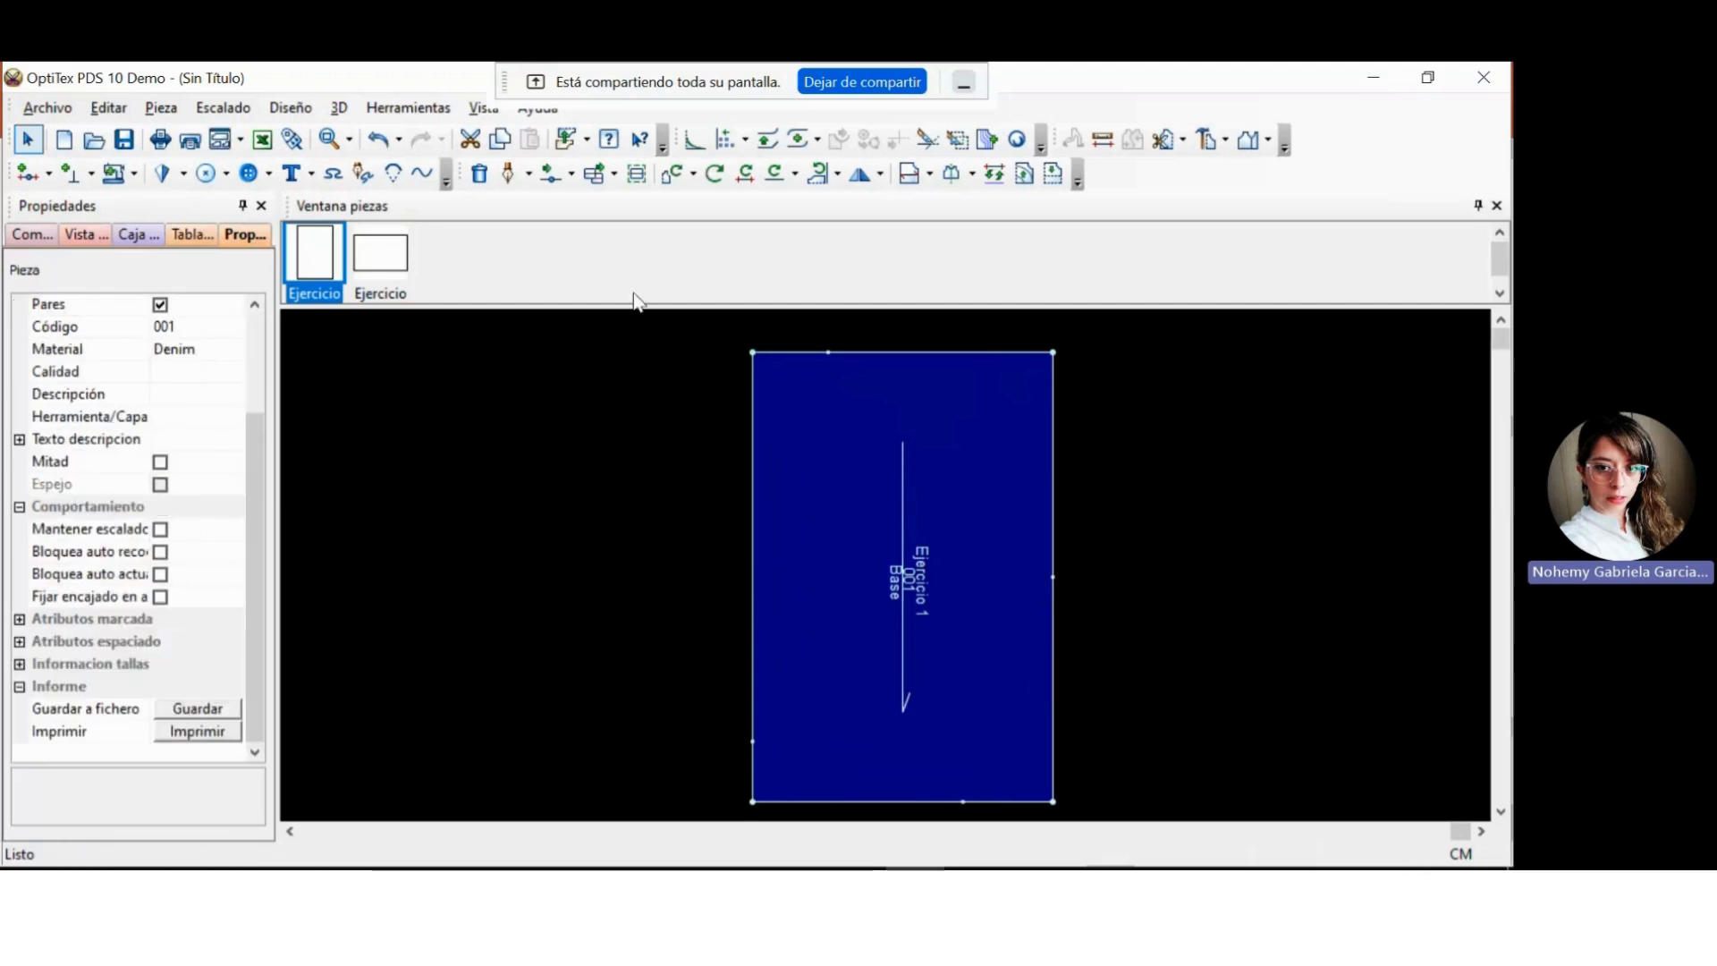
pyautogui.click(511, 178)
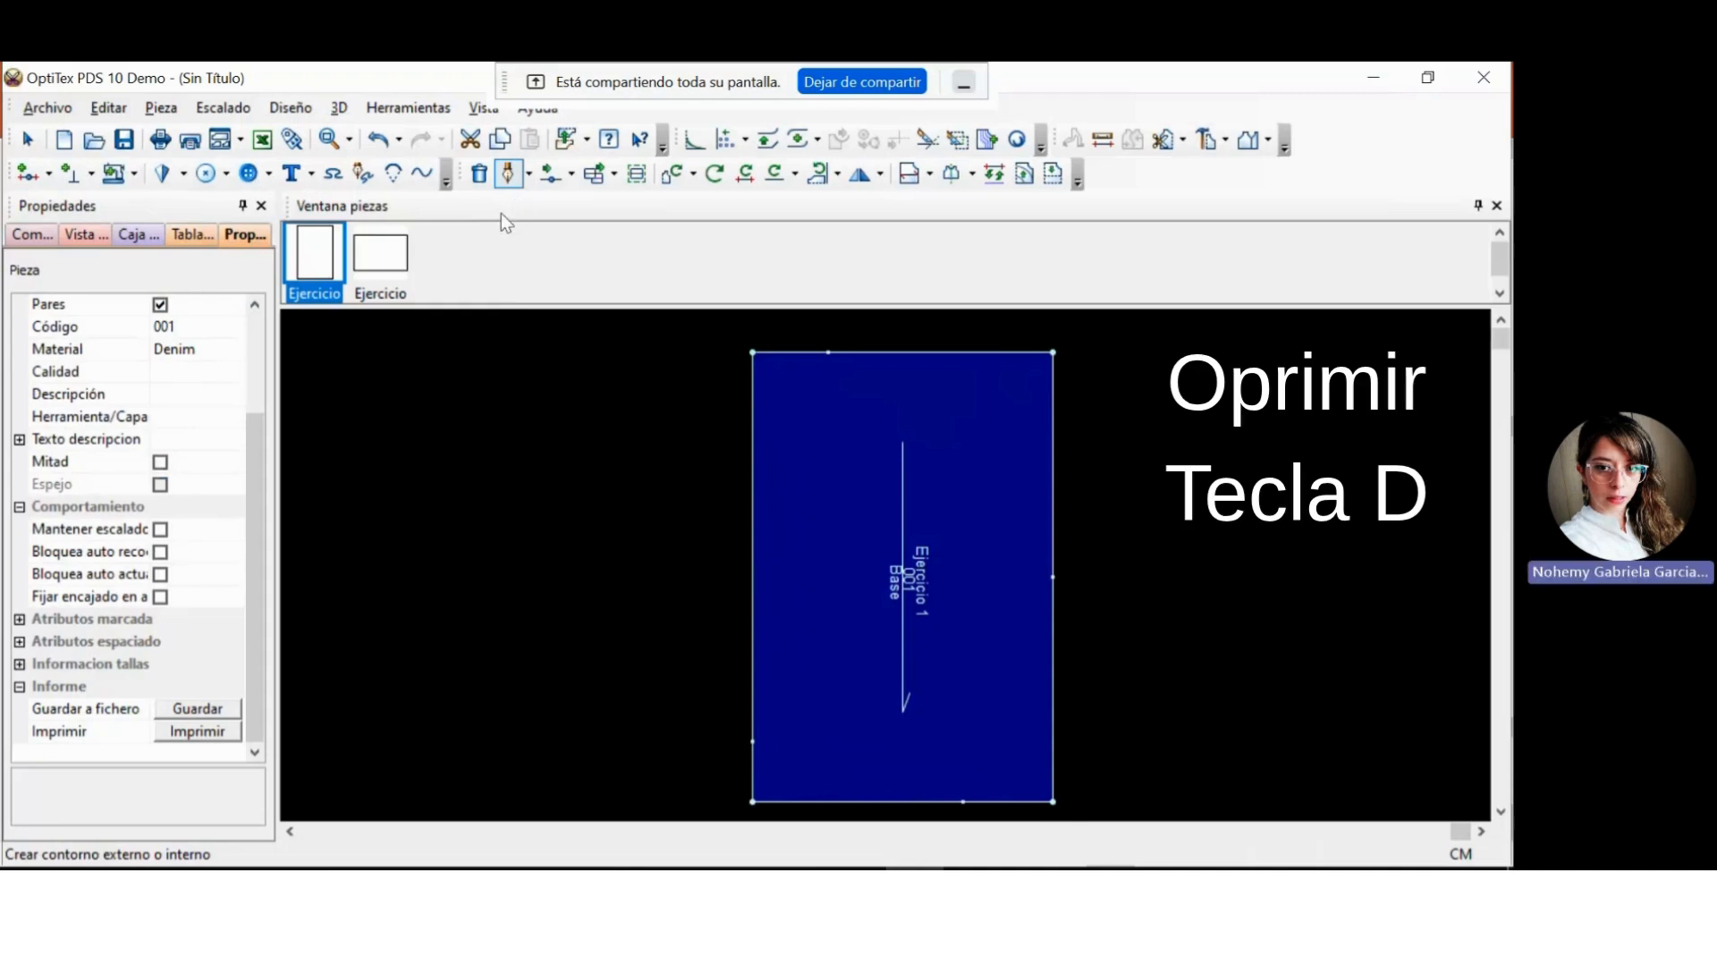
pyautogui.press('d')
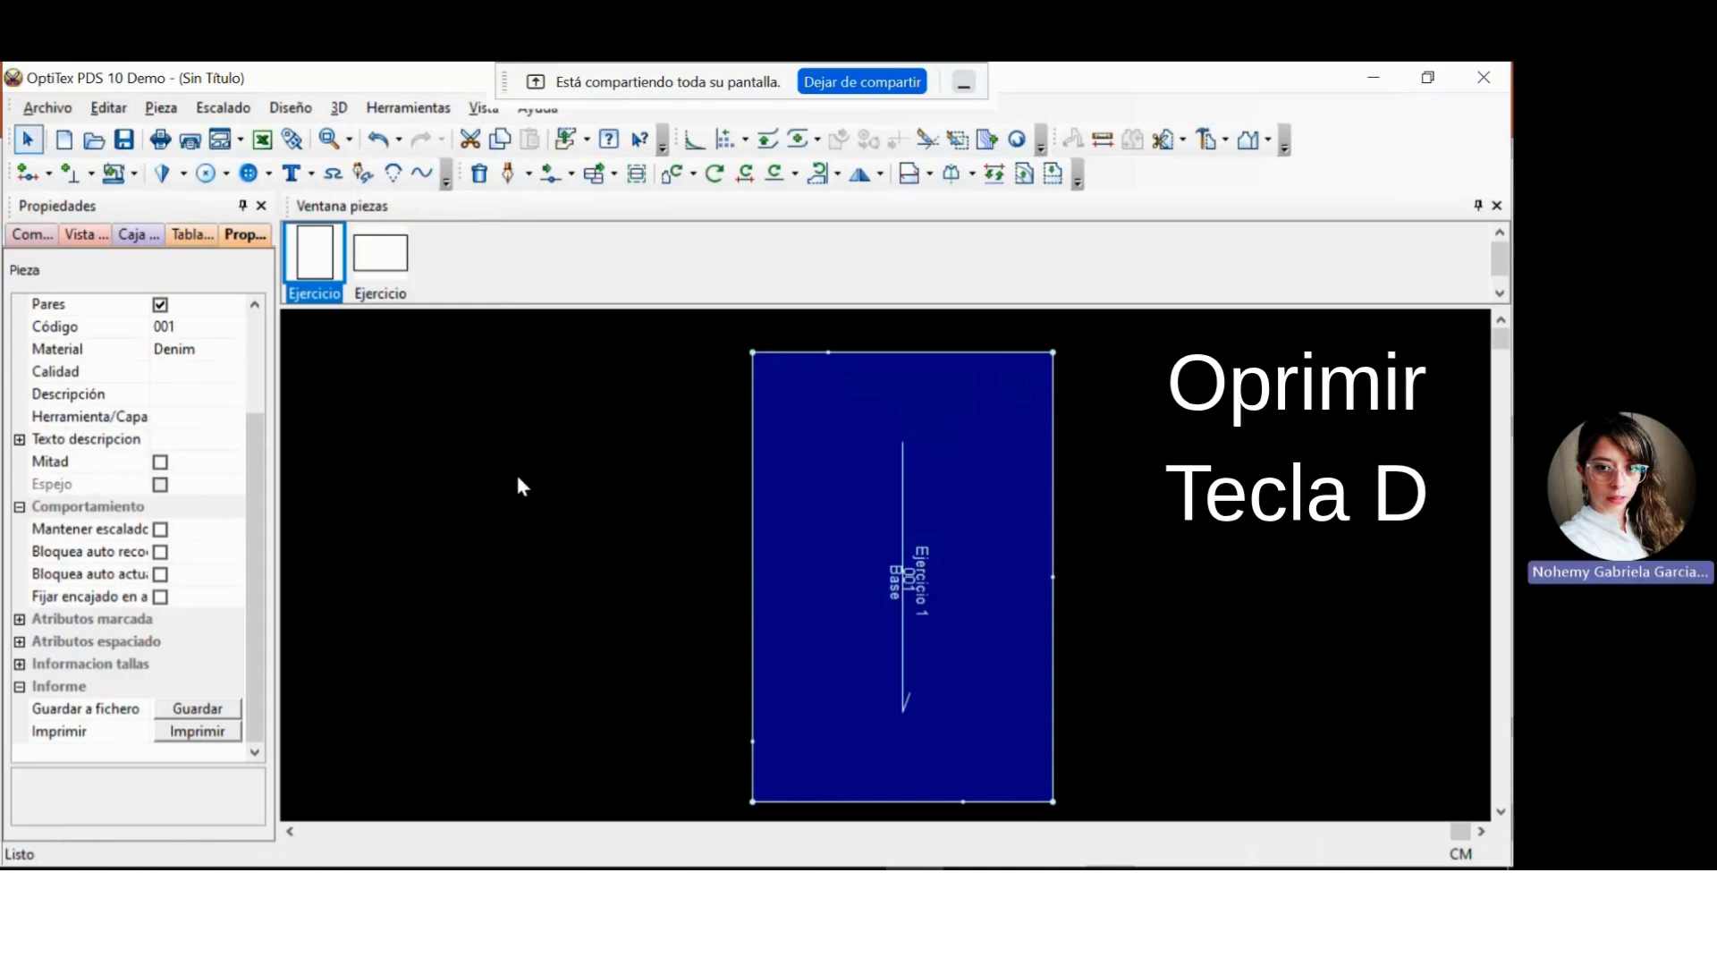
pyautogui.press('d')
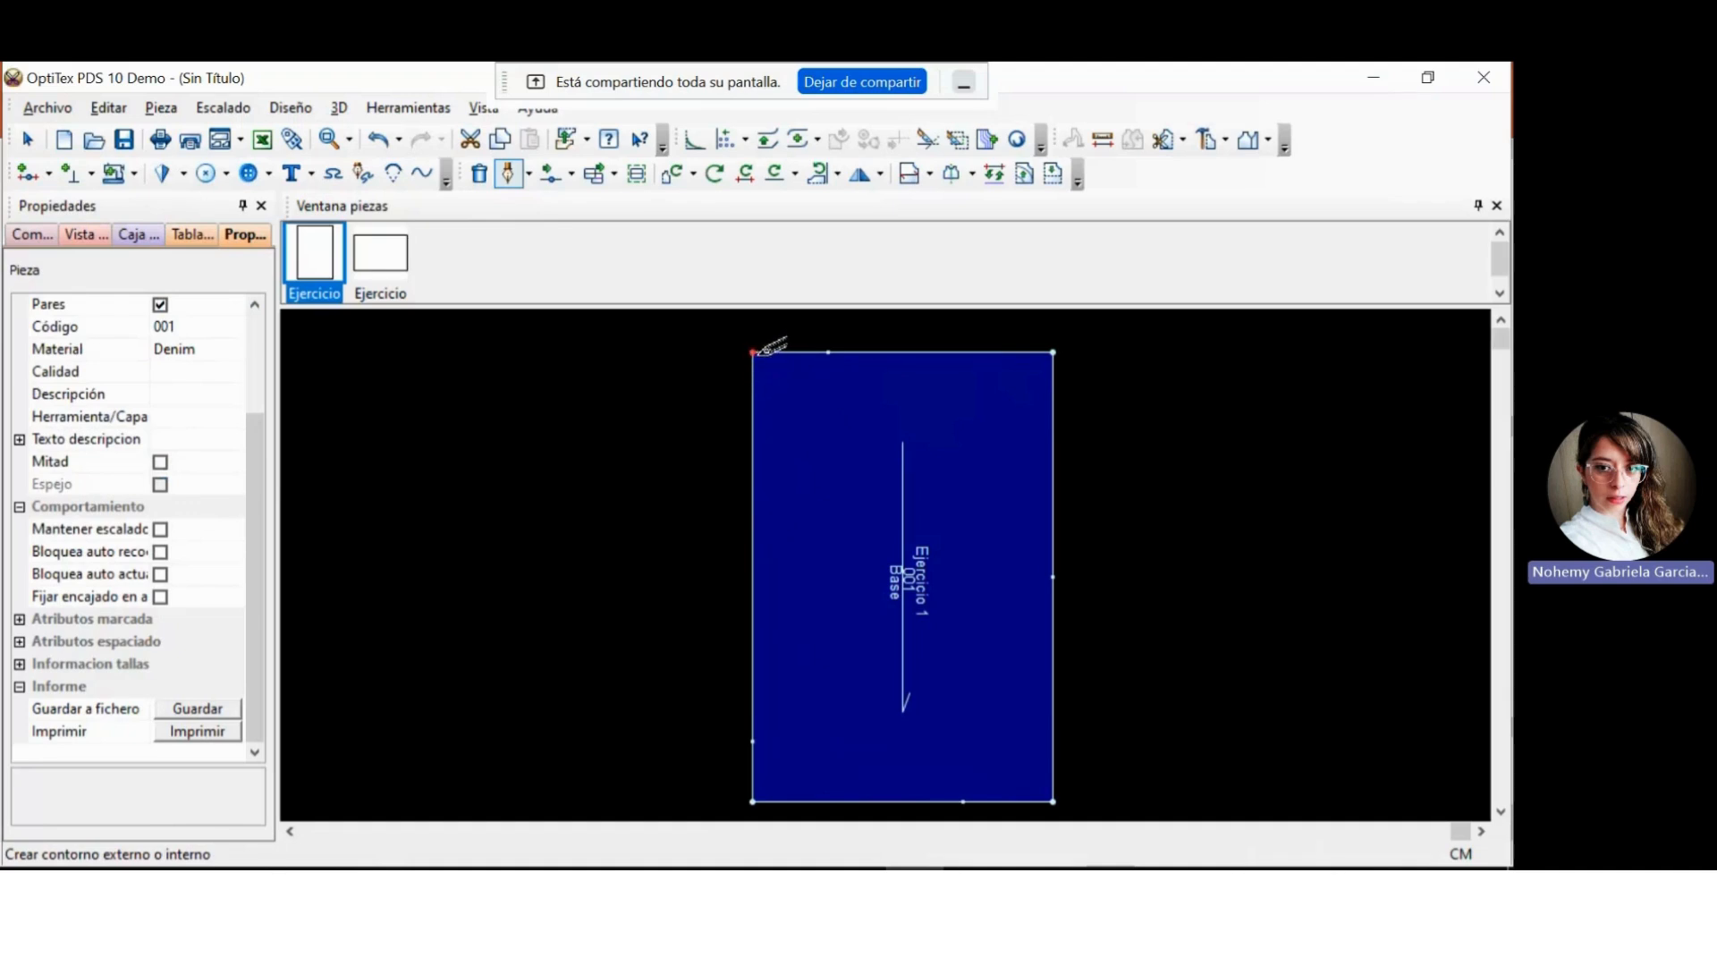
pyautogui.click(752, 390)
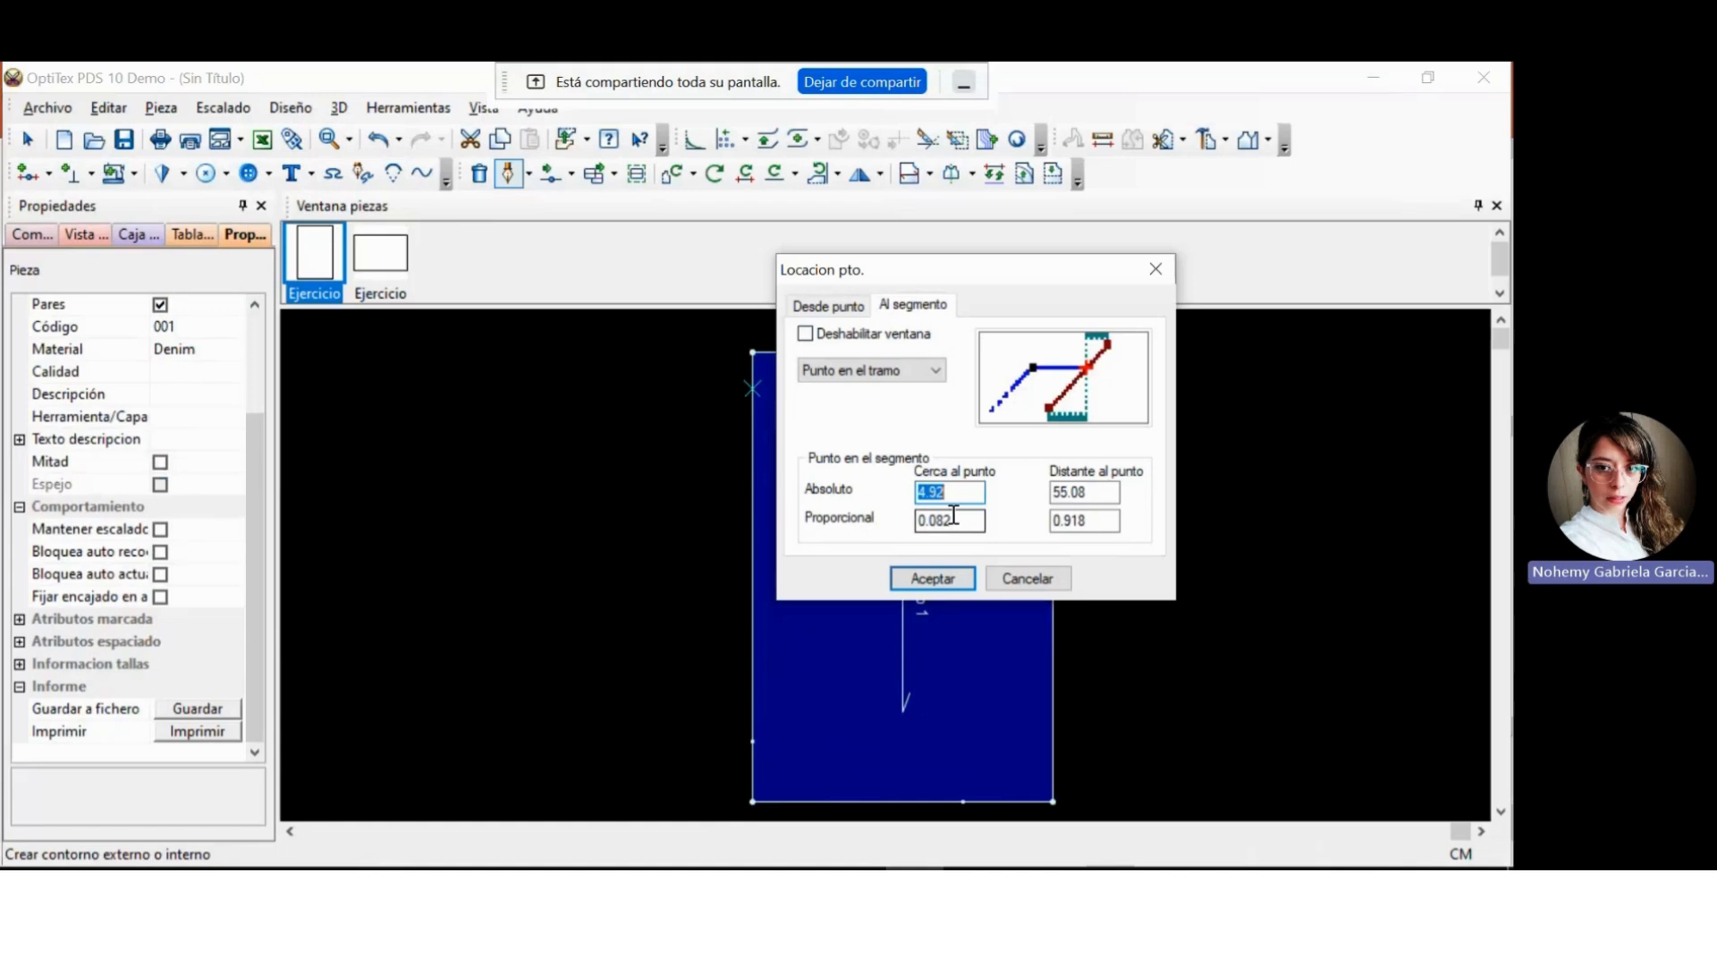
pyautogui.write('10')
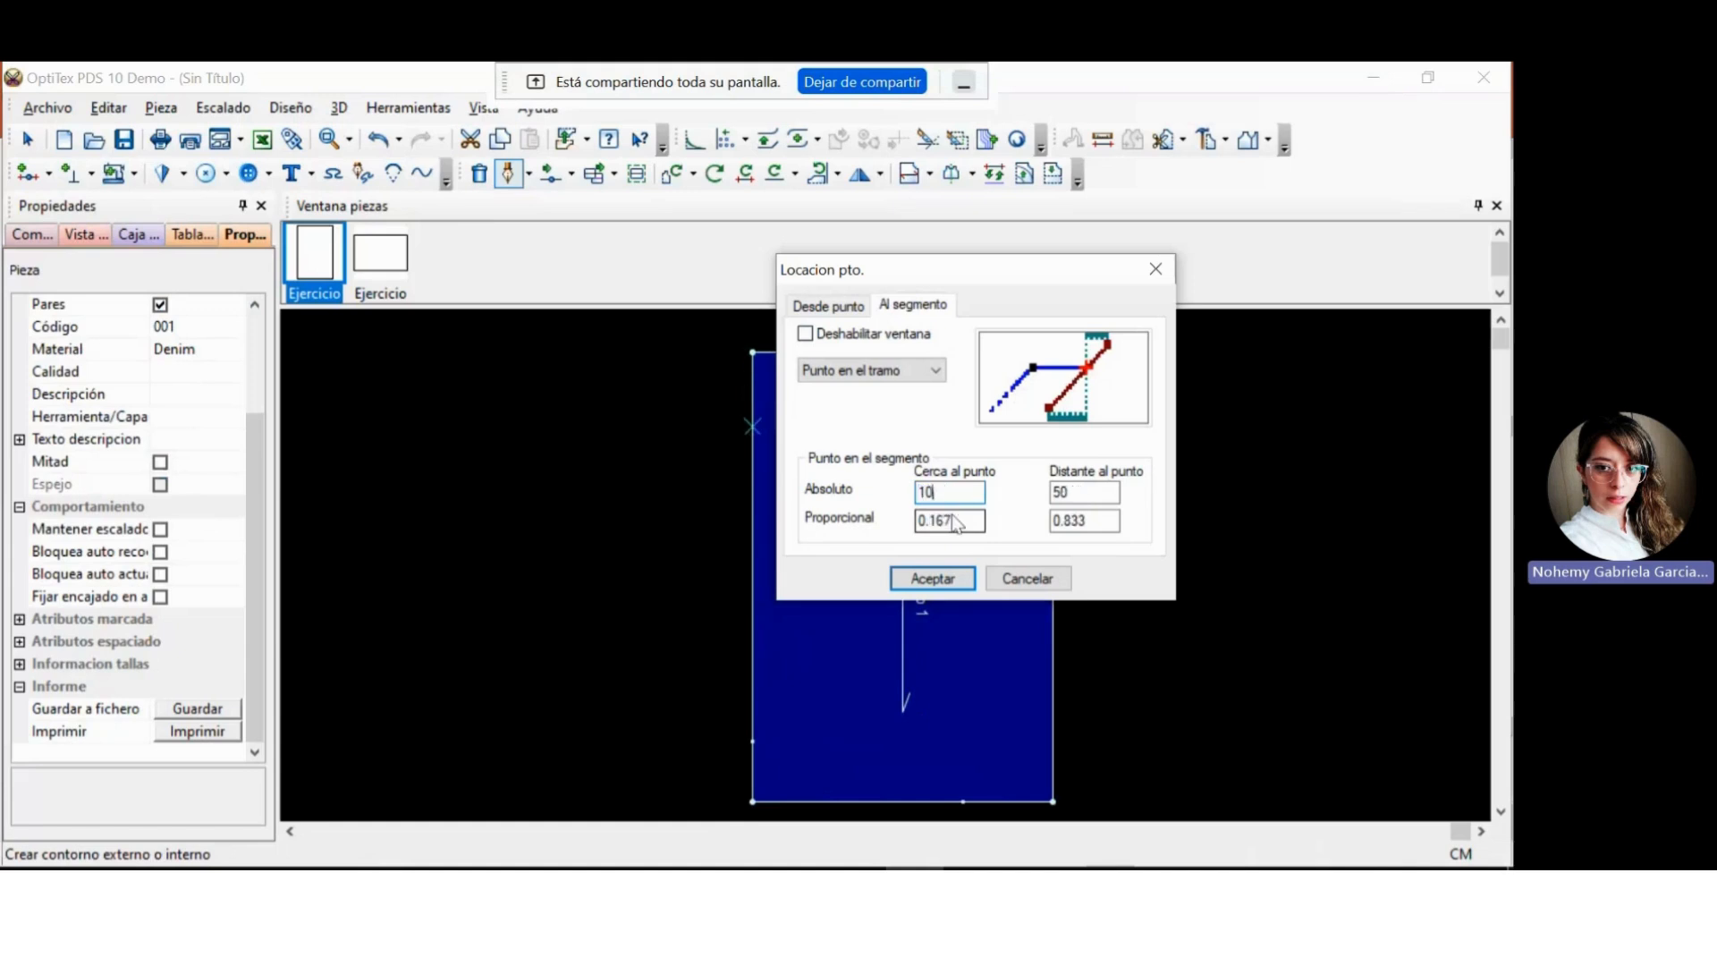
pyautogui.click(930, 580)
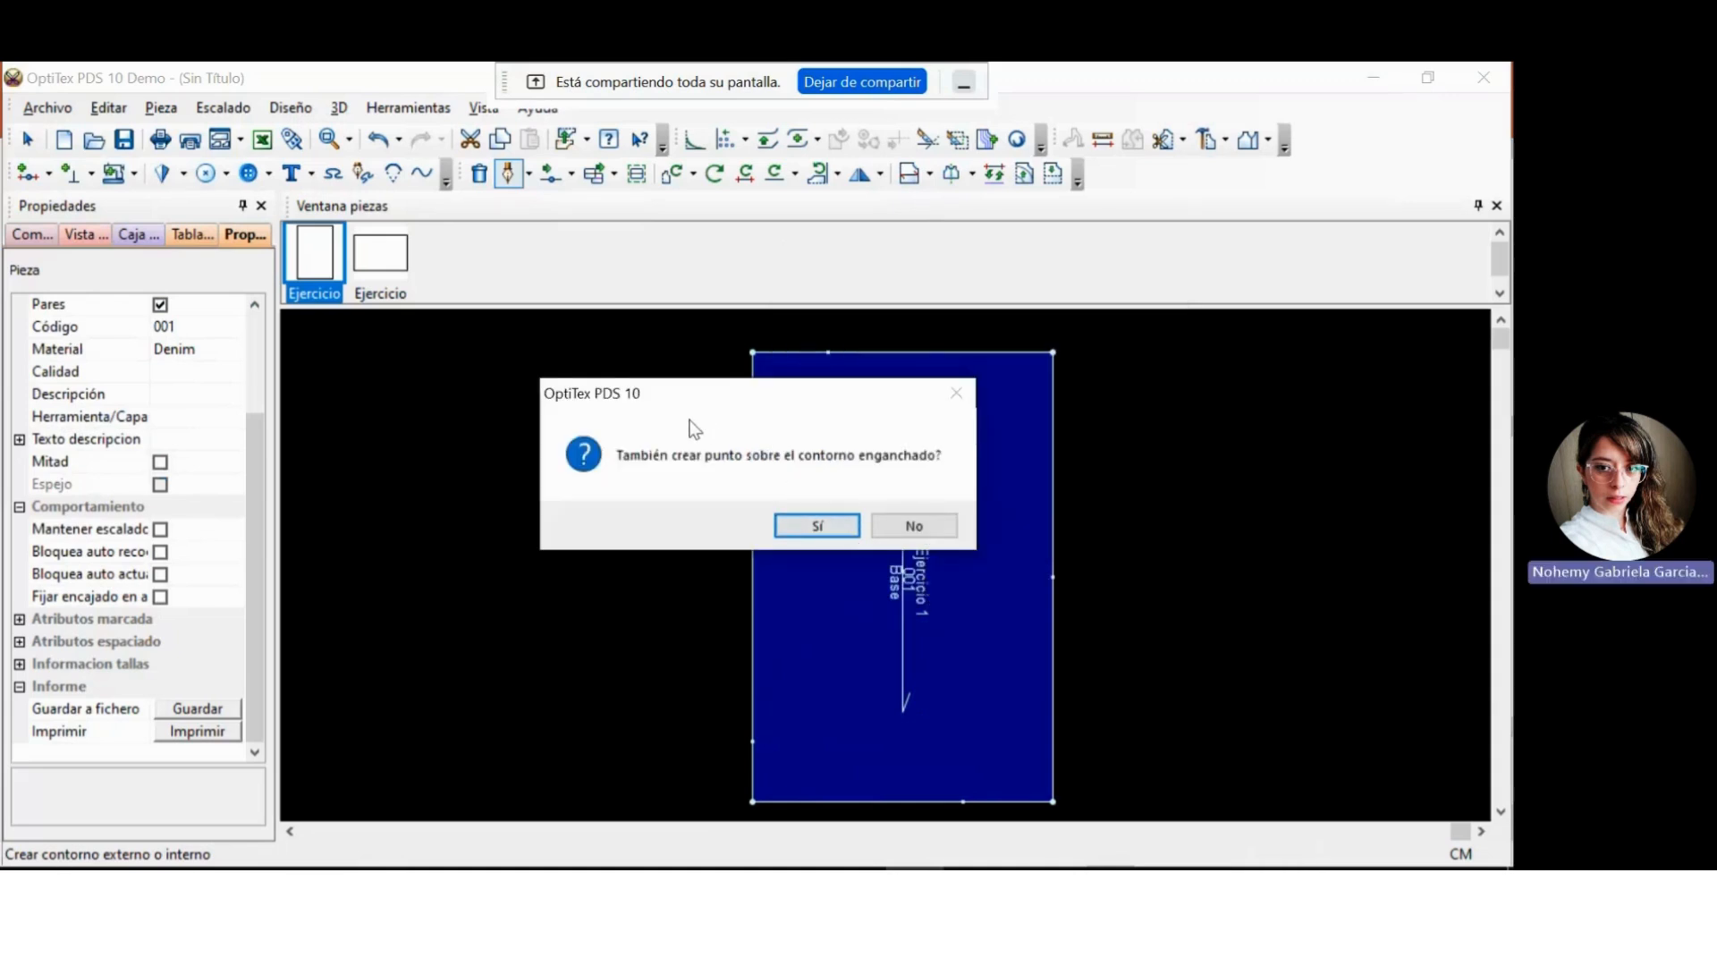
# Also create the point on the snapped contour and accept a firm connection between the line and the outer contour.
pyautogui.moveTo(701, 405); pyautogui.dragTo(462, 407)
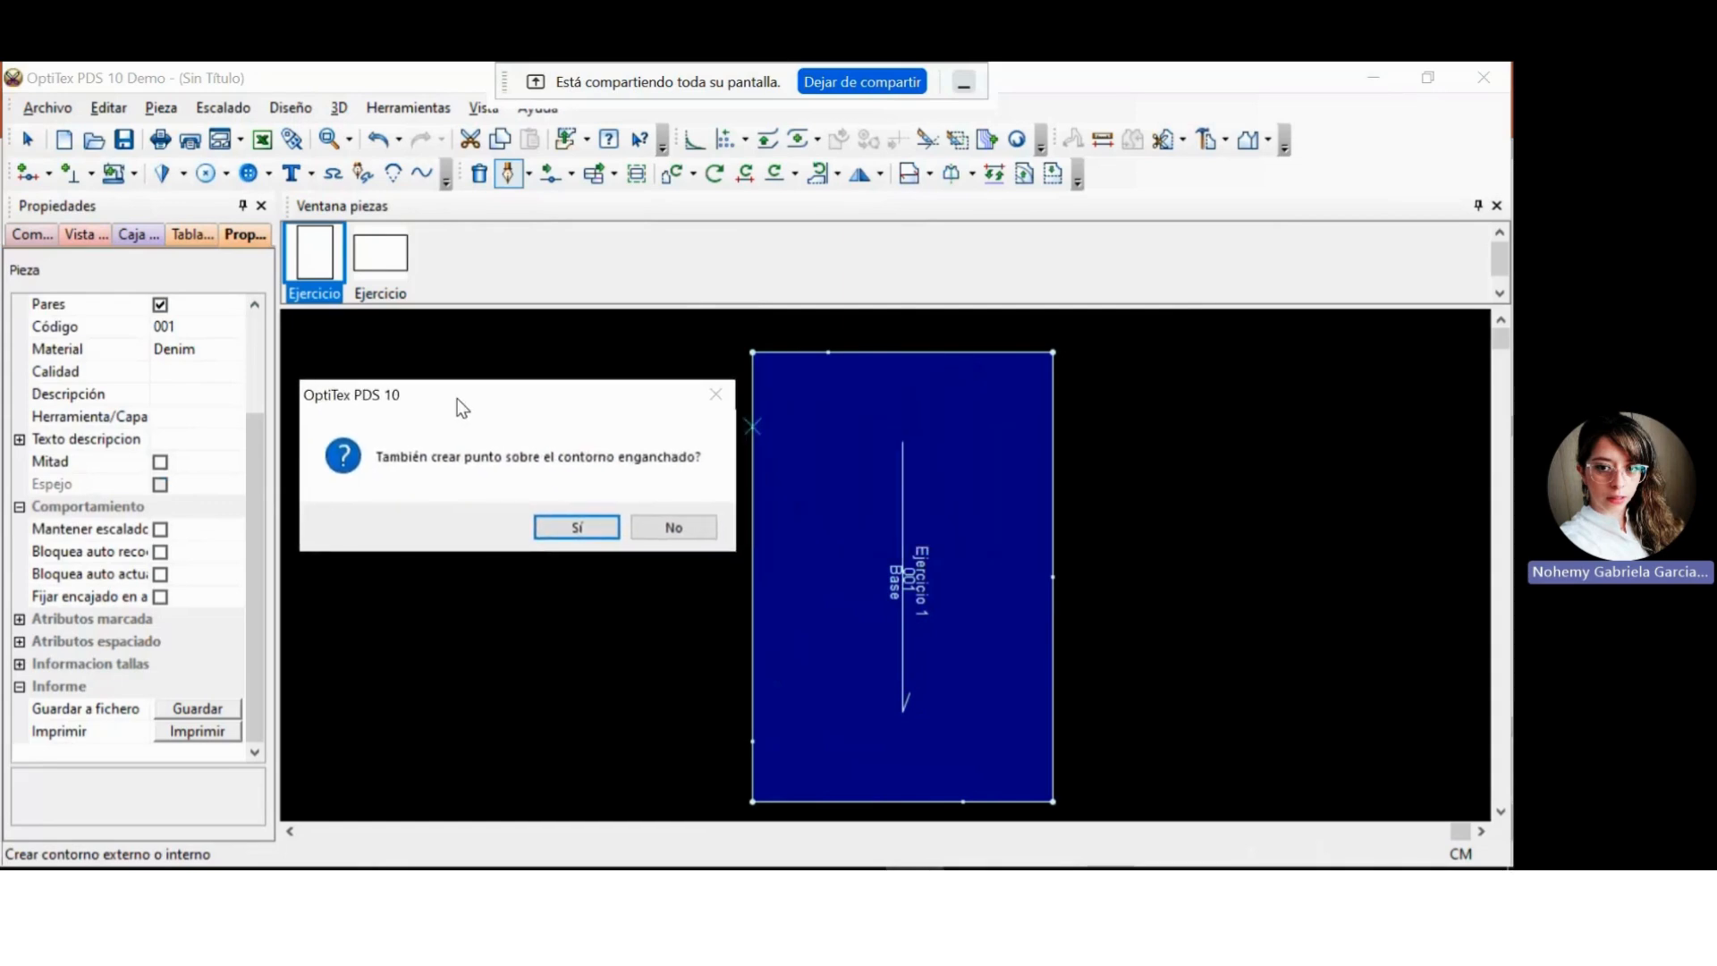
pyautogui.click(578, 527)
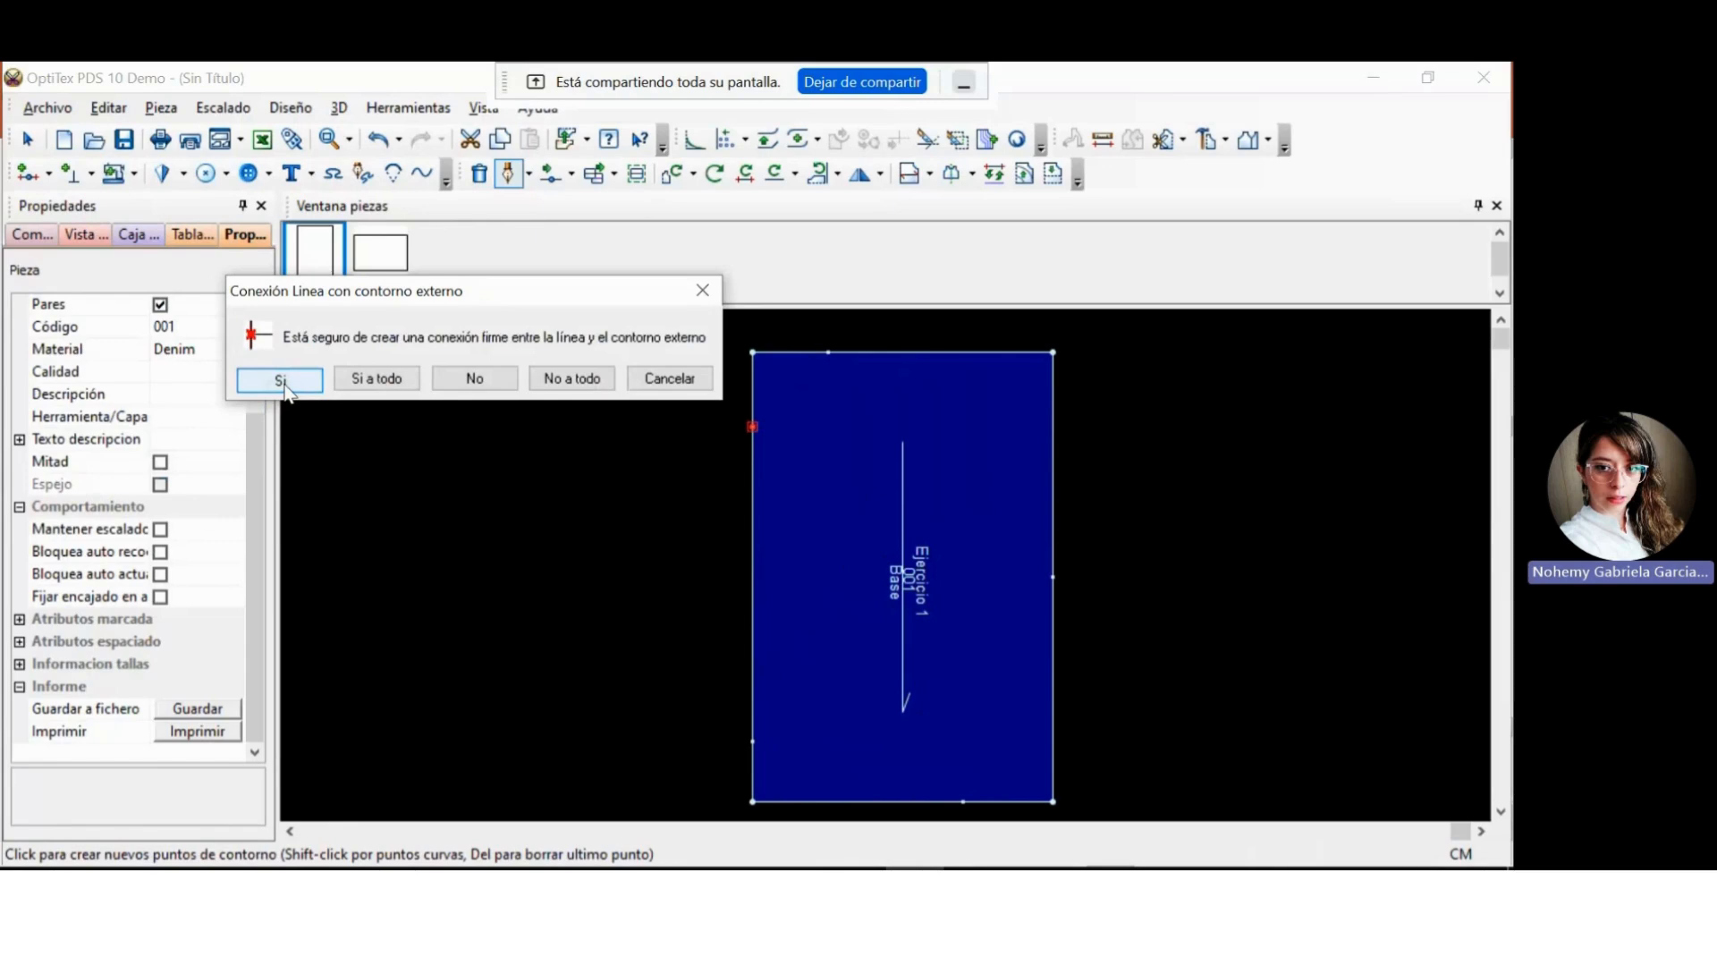
pyautogui.click(280, 381)
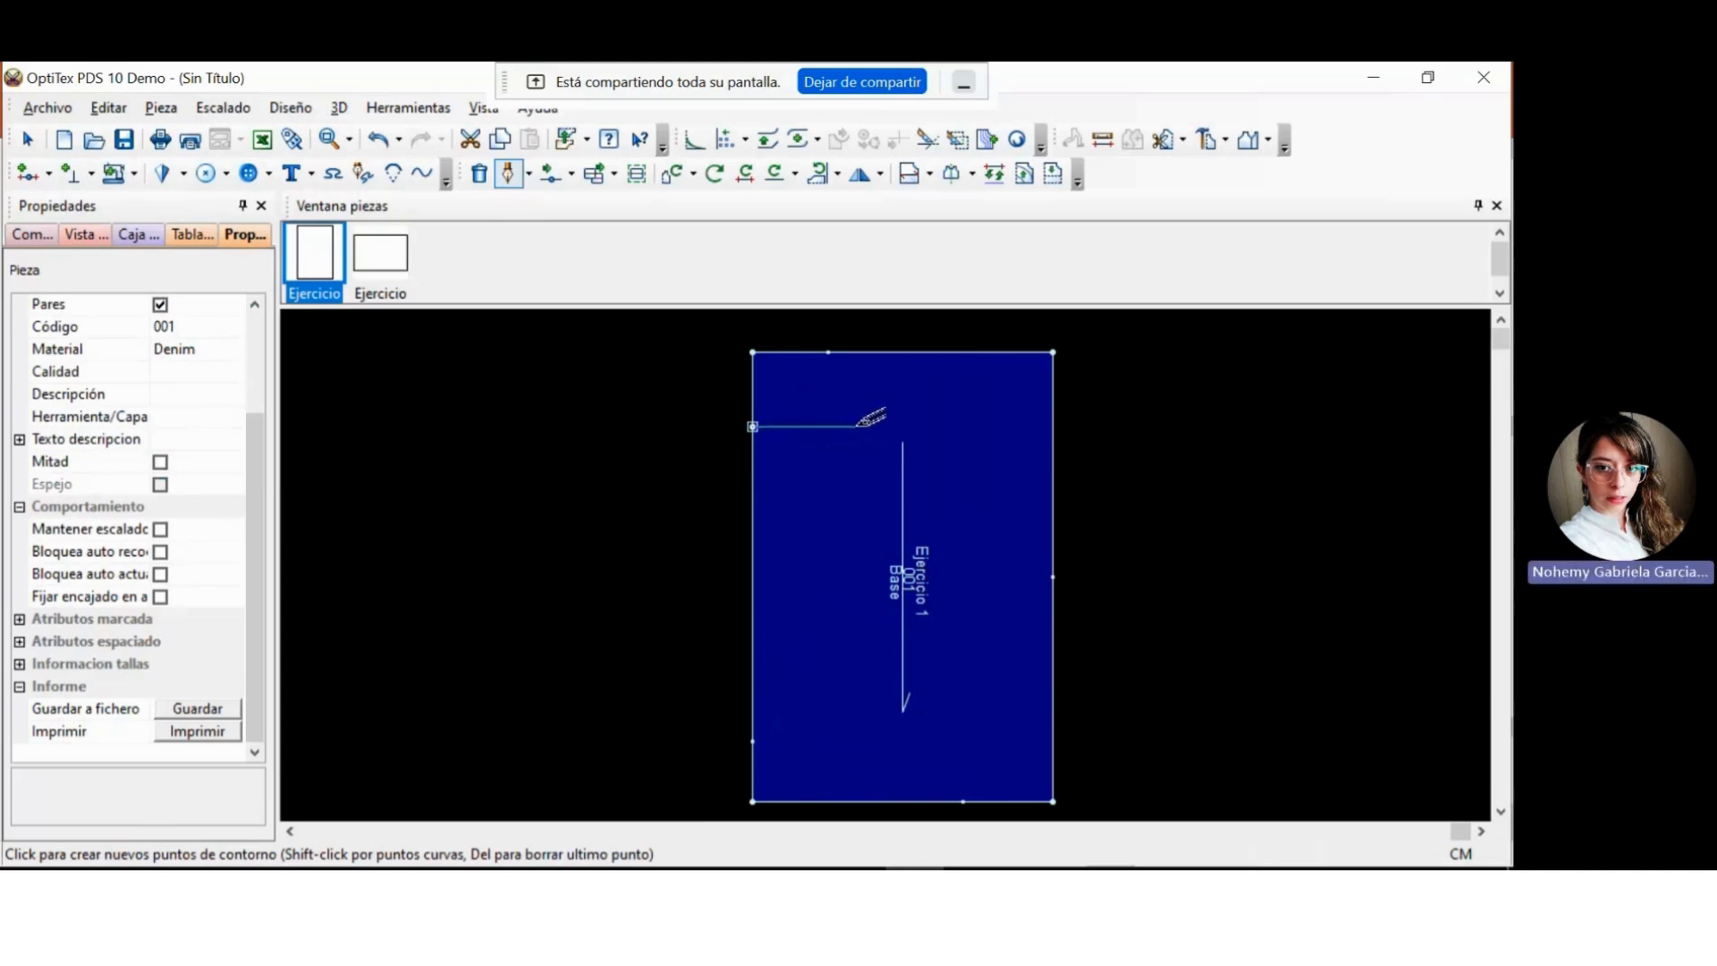
# Place the internal line's next point 10 cm horizontally and 0 cm vertically from the last point.
pyautogui.click(856, 425)
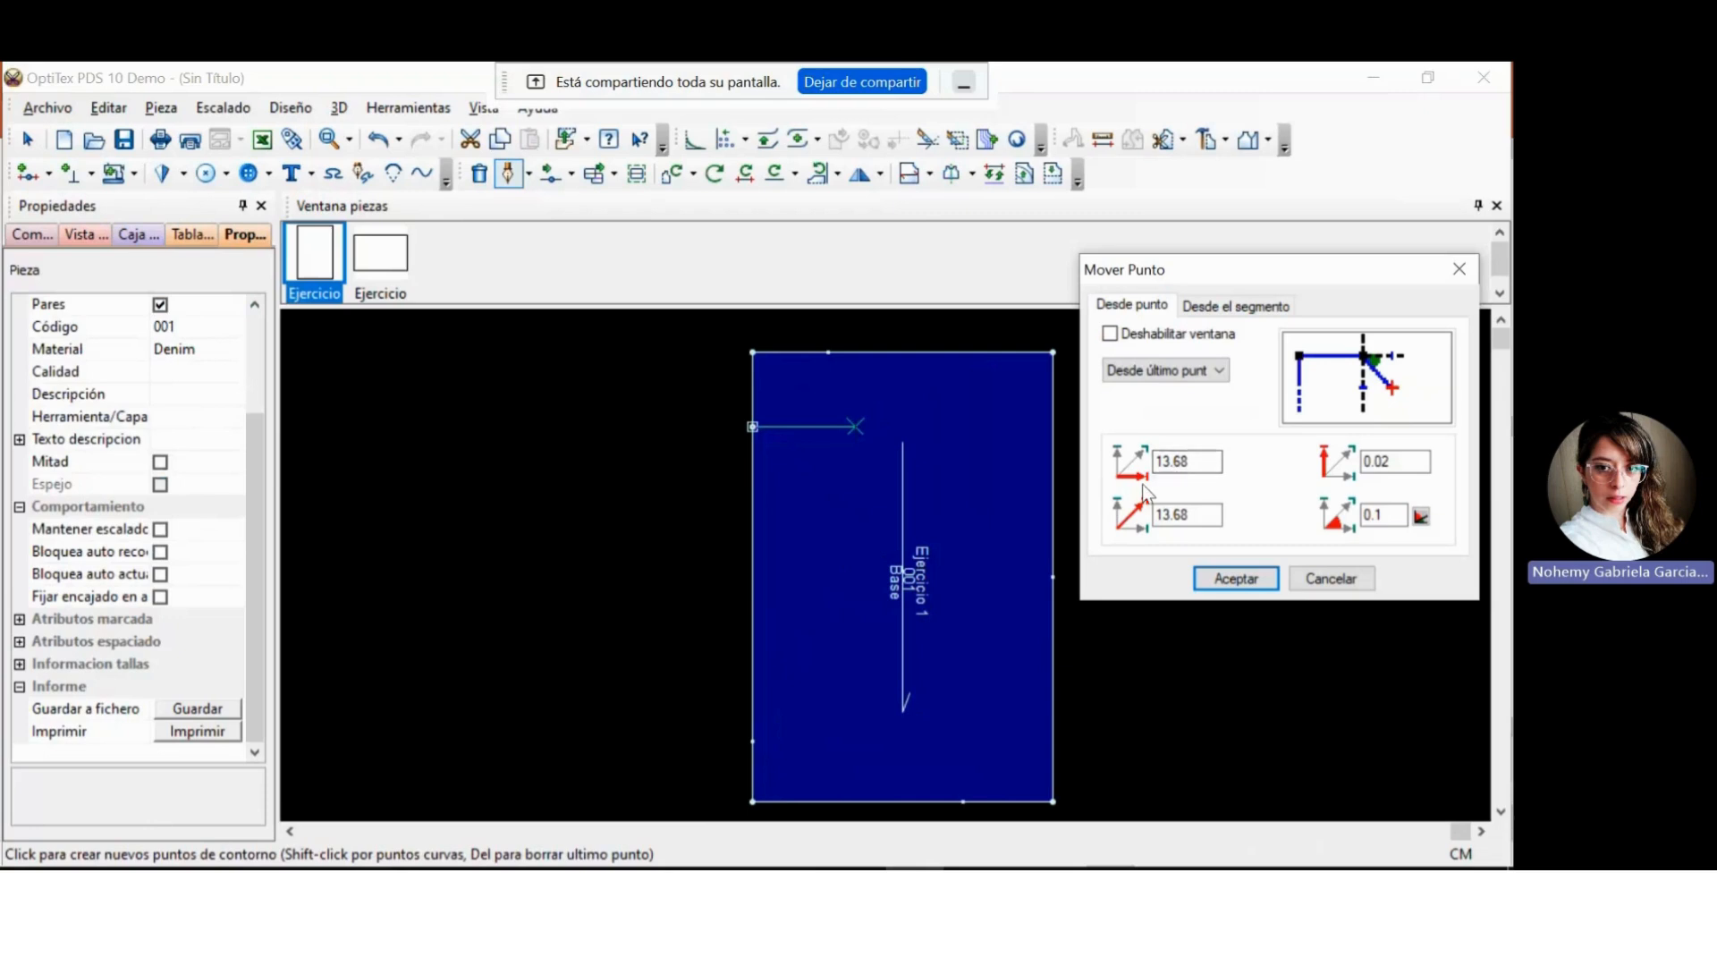
pyautogui.moveTo(1189, 461); pyautogui.dragTo(1147, 453)
pyautogui.write('10')
pyautogui.doubleClick(1396, 463)
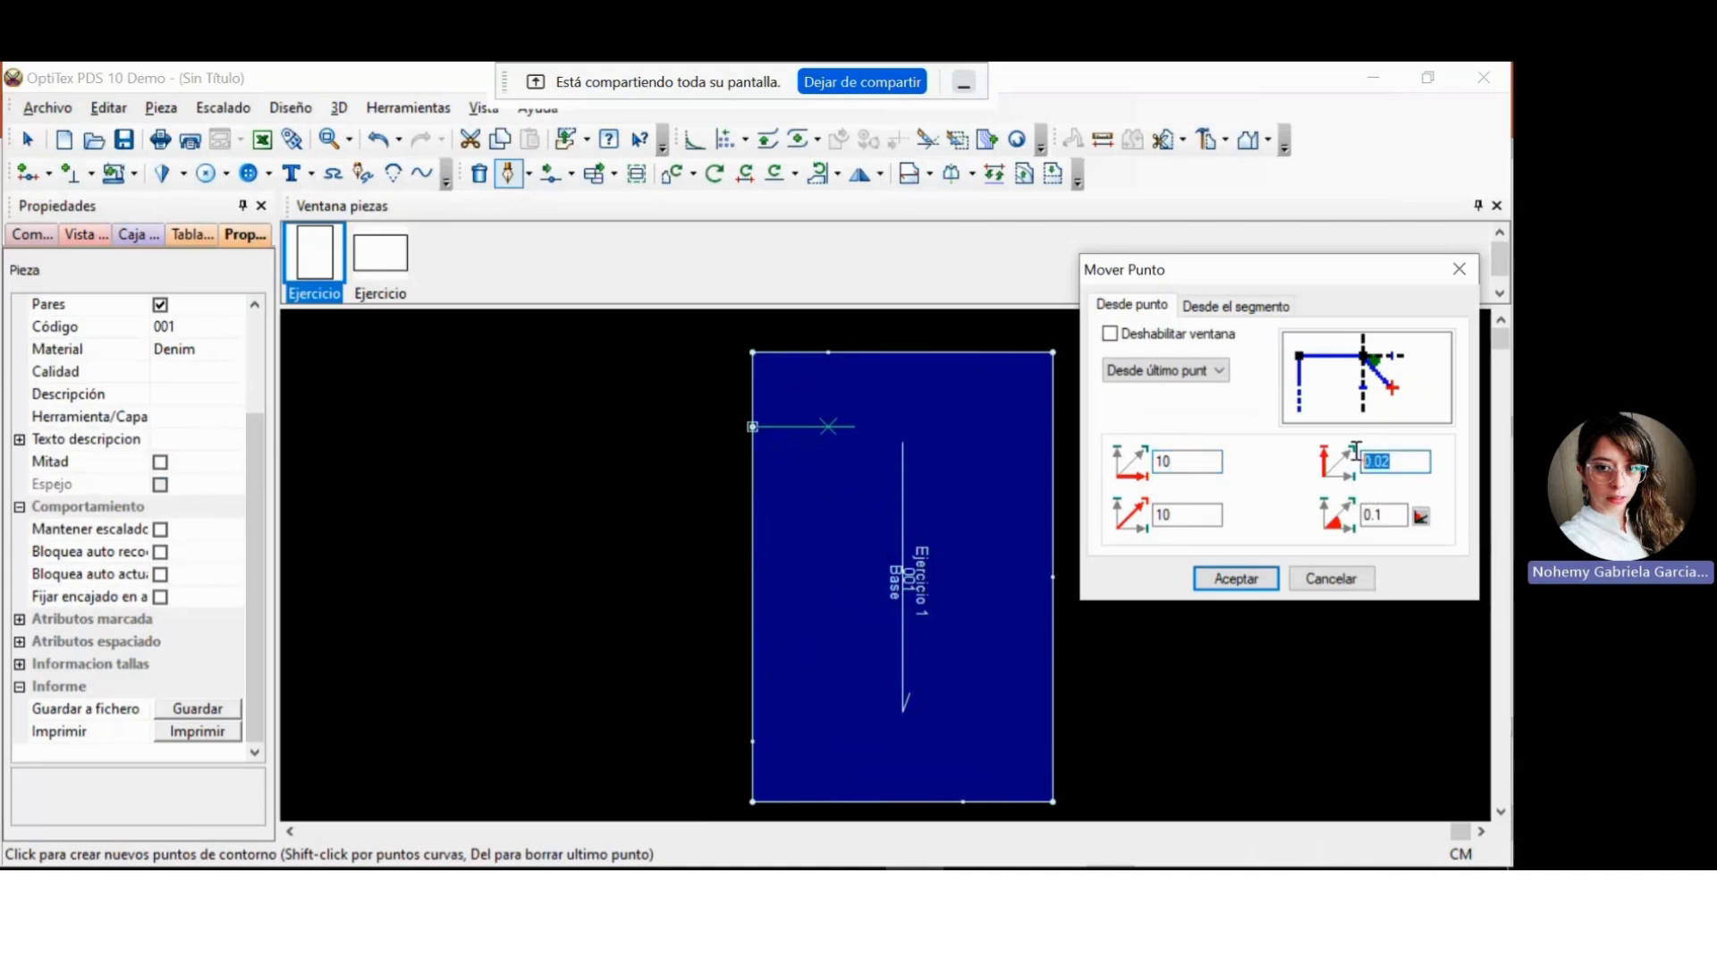
pyautogui.write('9')
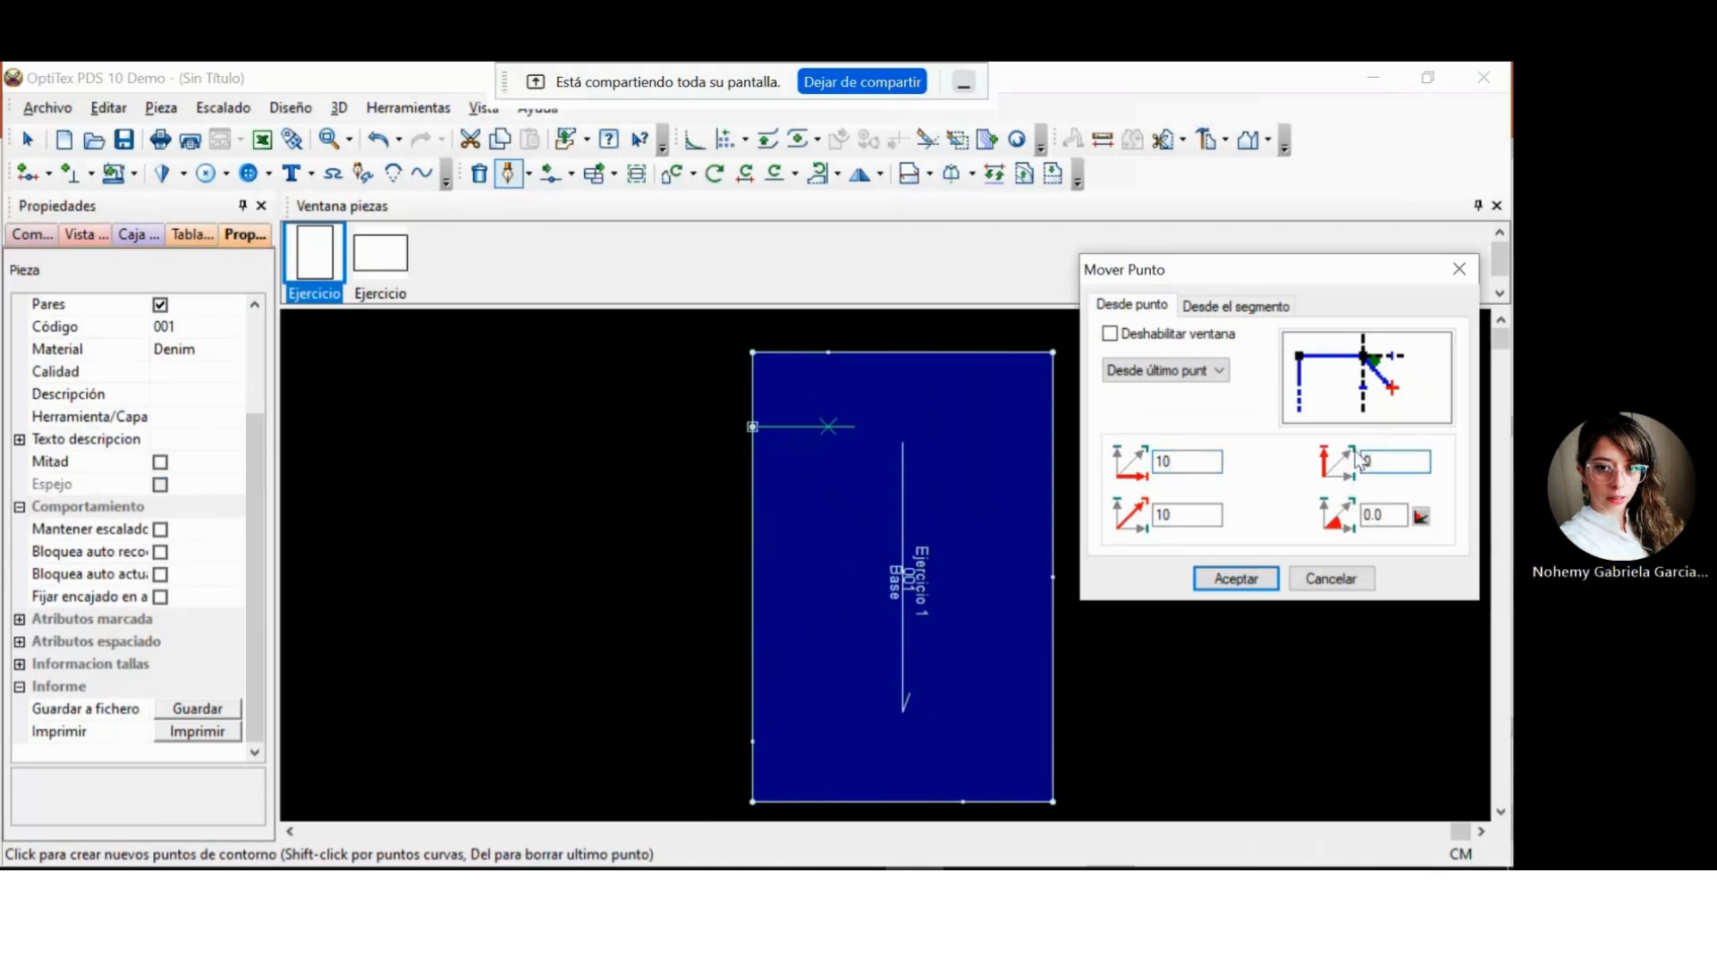
pyautogui.press('BackSpace')
pyautogui.write('0')
pyautogui.click(1236, 578)
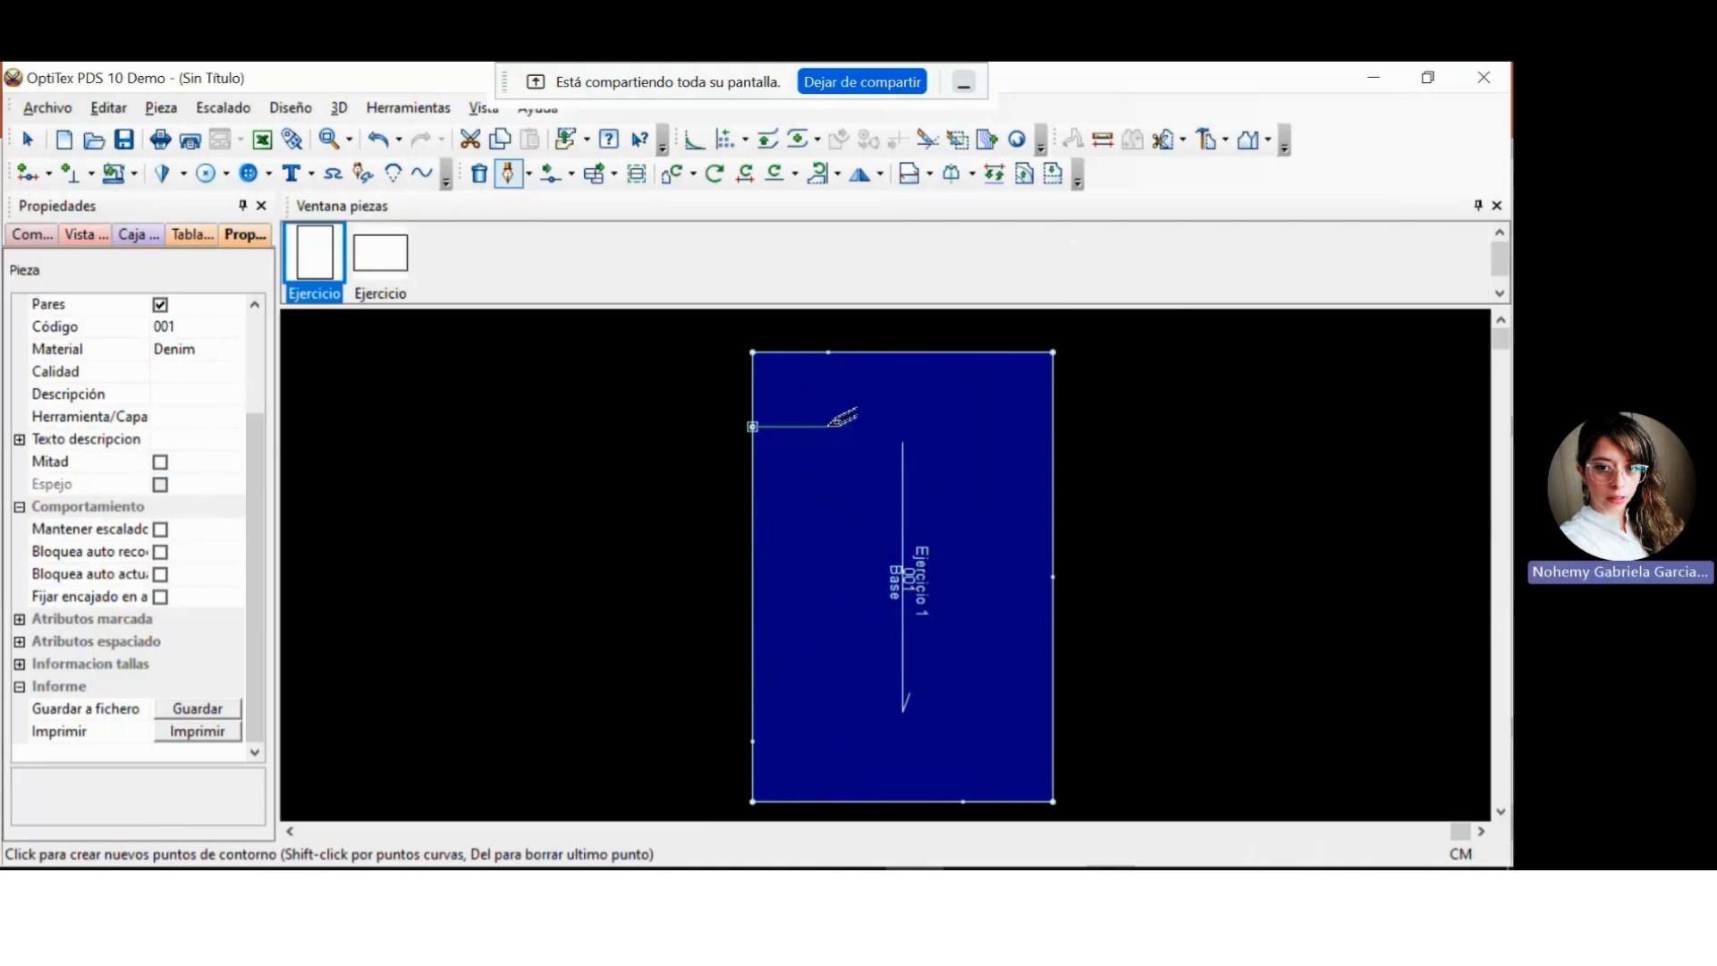
# Add two freehand points to the internal line, with segments about 6.9 cm and 9.2 cm long, and finish the line.
pyautogui.click(828, 427)
pyautogui.press('Return')
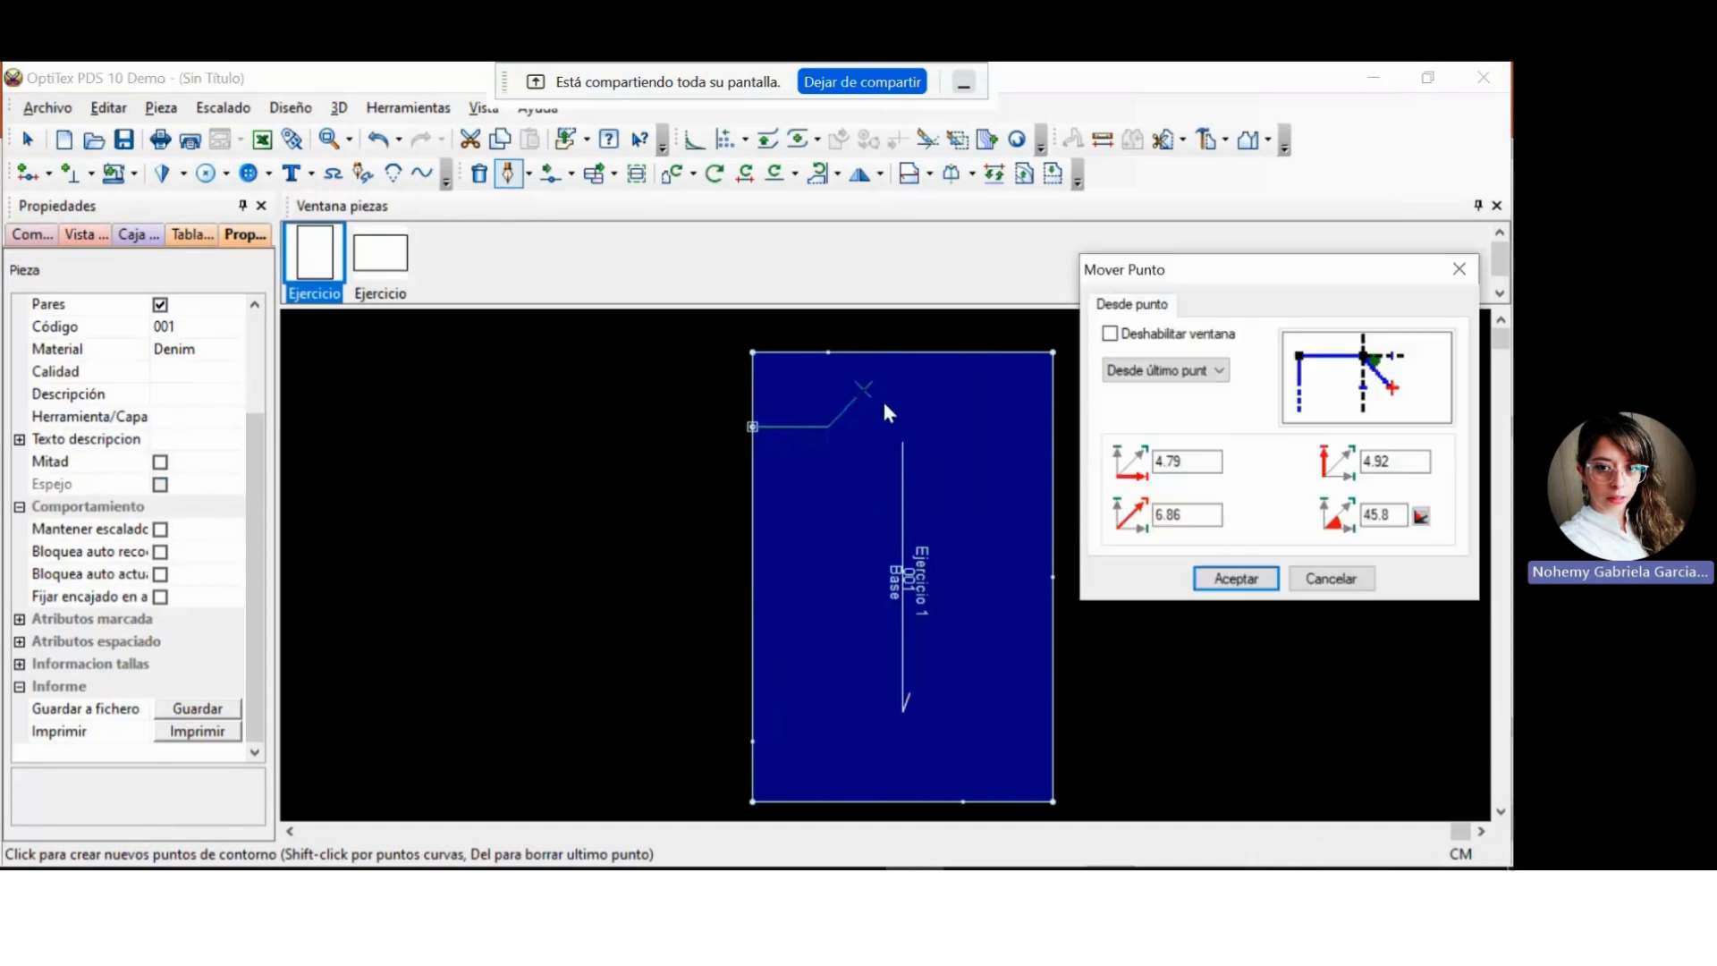
pyautogui.click(1230, 575)
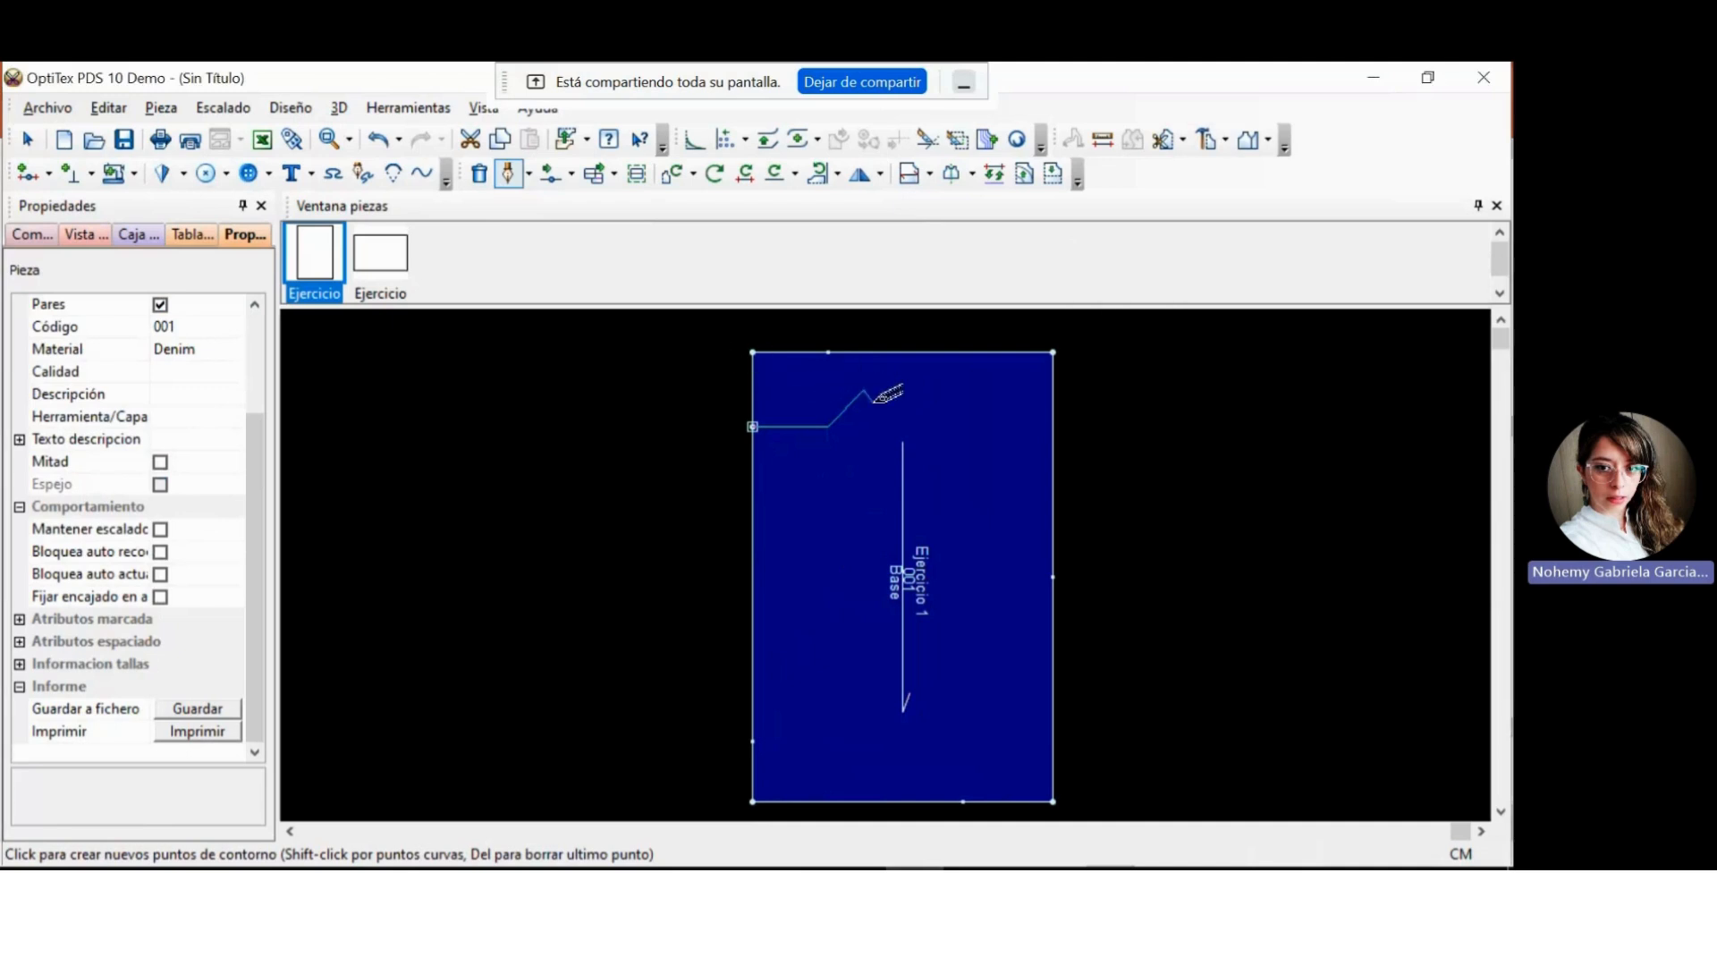
pyautogui.press('Return')
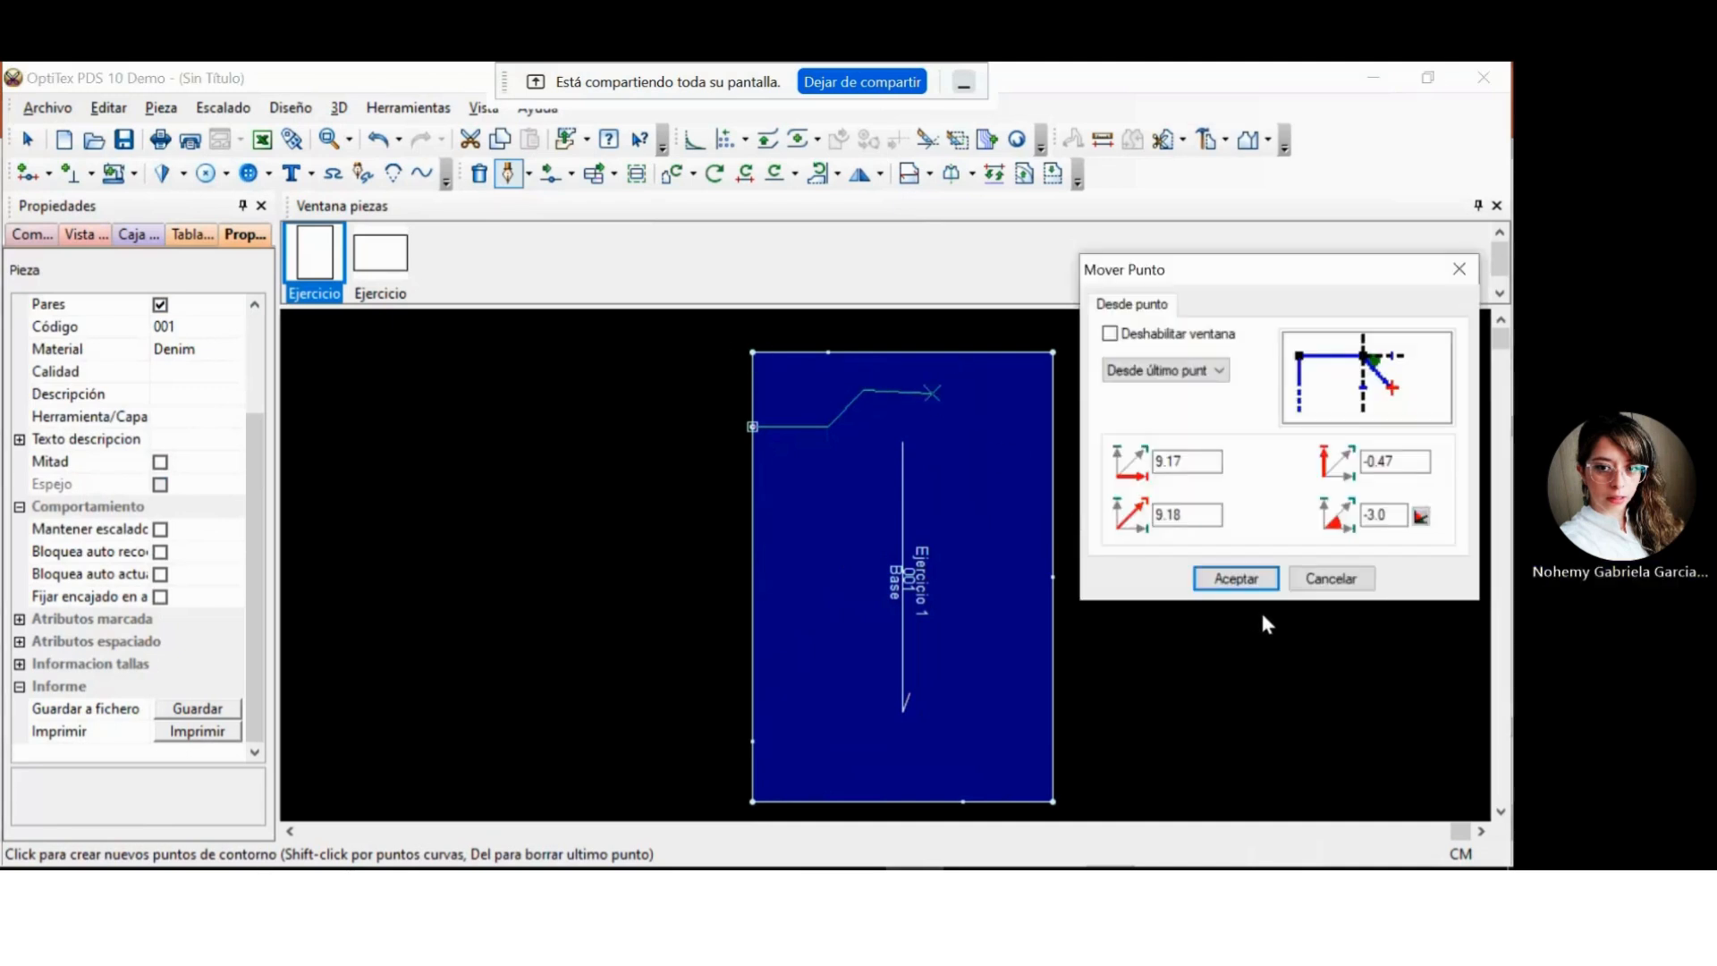
pyautogui.click(1240, 577)
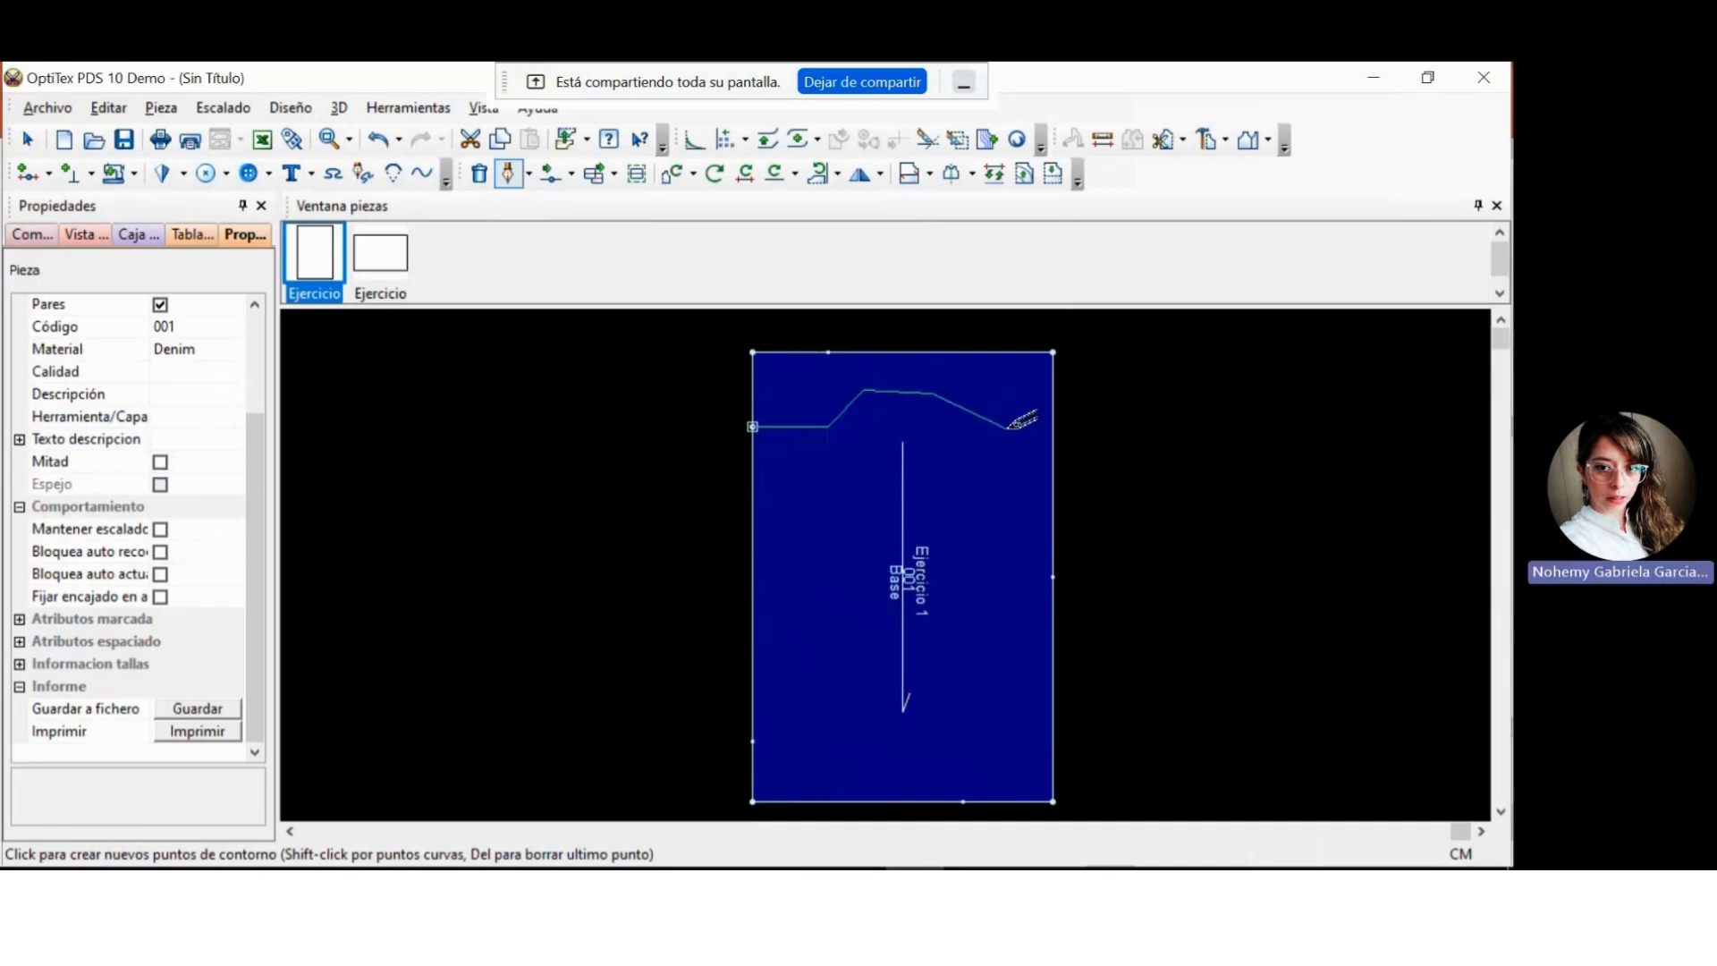
pyautogui.press('Escape')
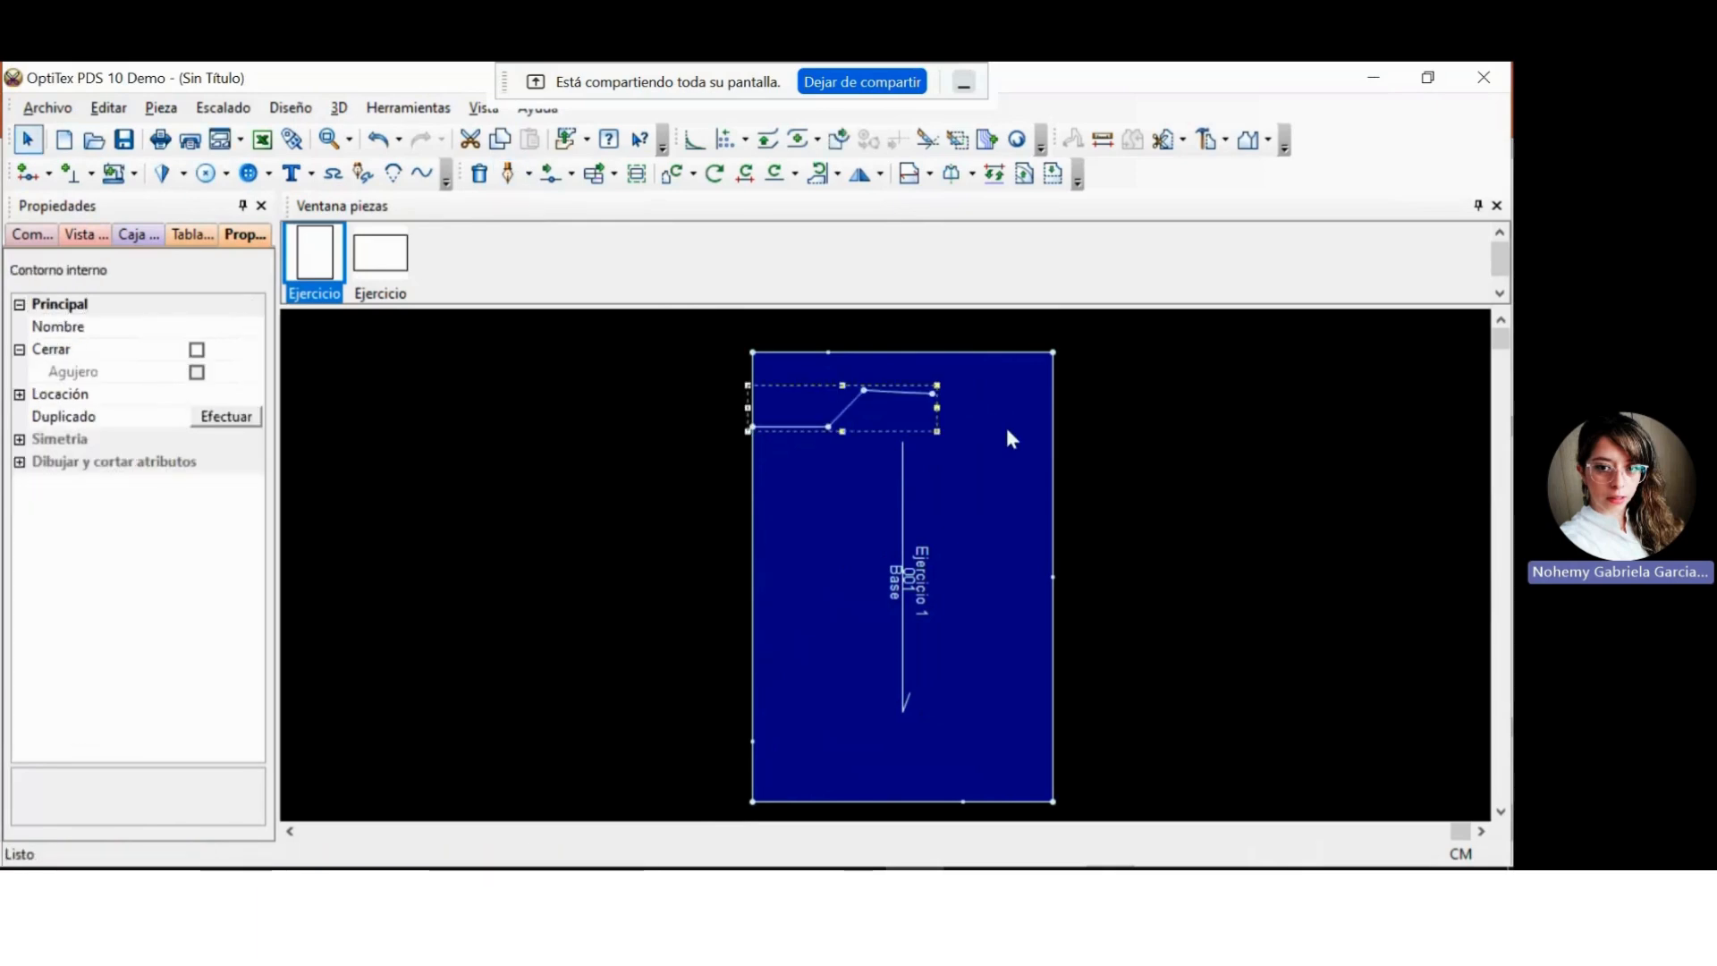
pyautogui.hscroll(5, 860, 393)
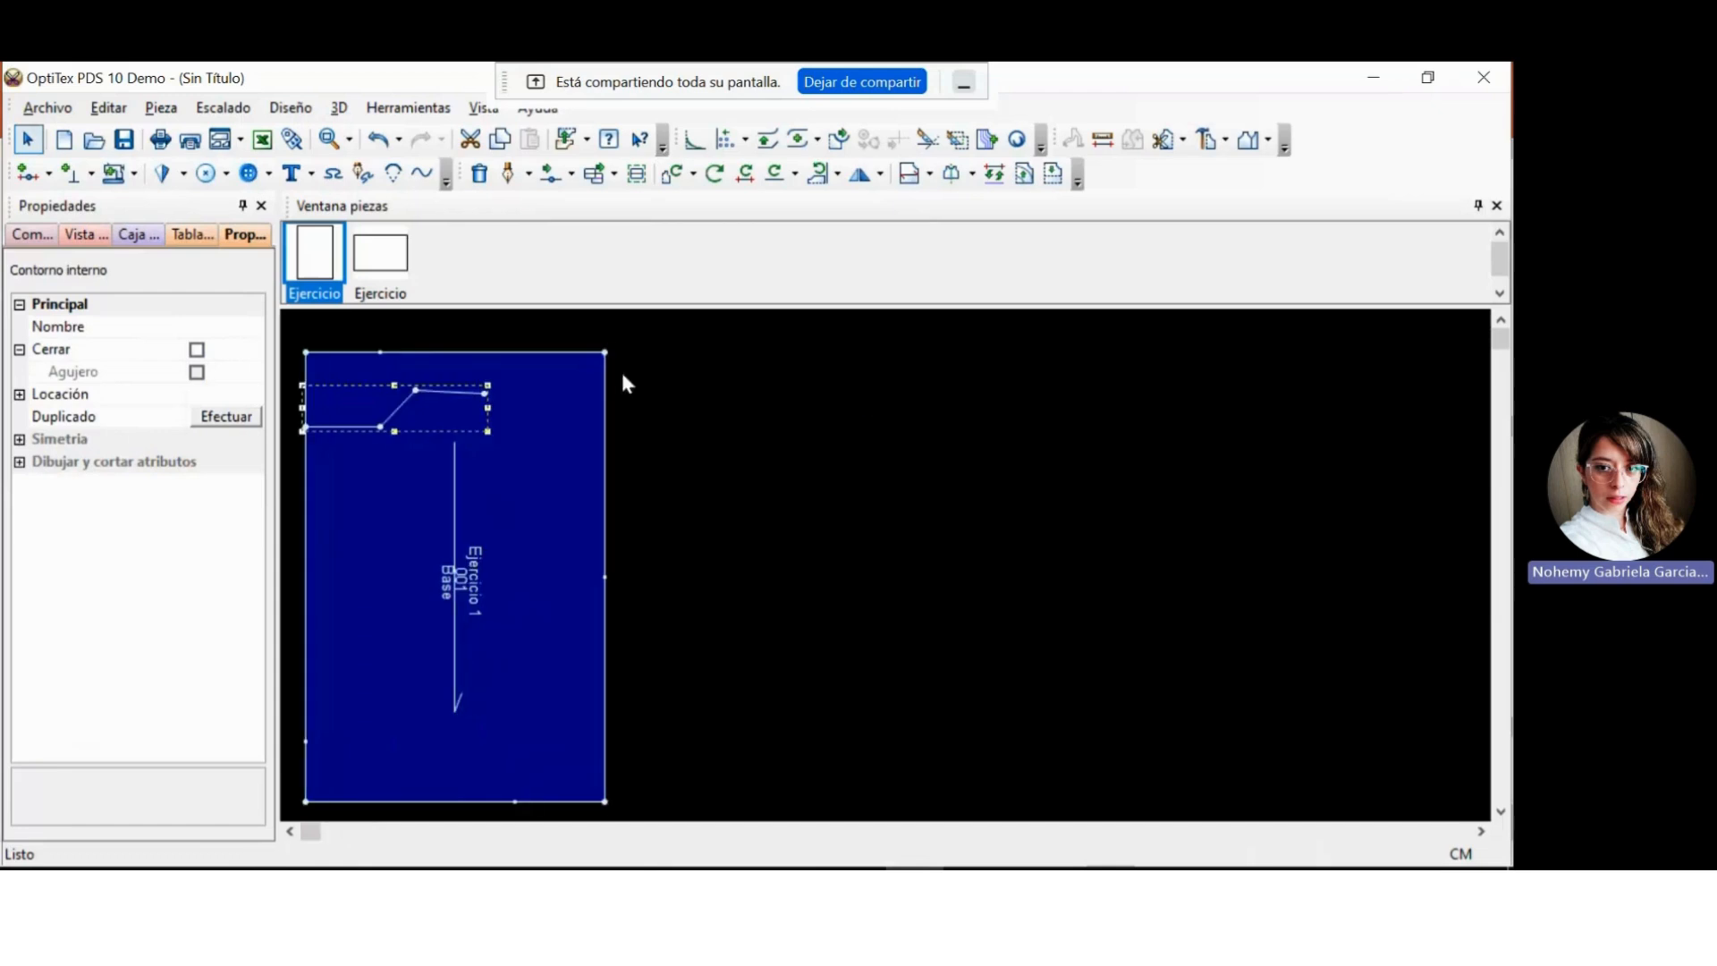
pyautogui.hscroll(-4, 481, 350)
pyautogui.hscroll(4, 482, 350)
pyautogui.click(542, 523)
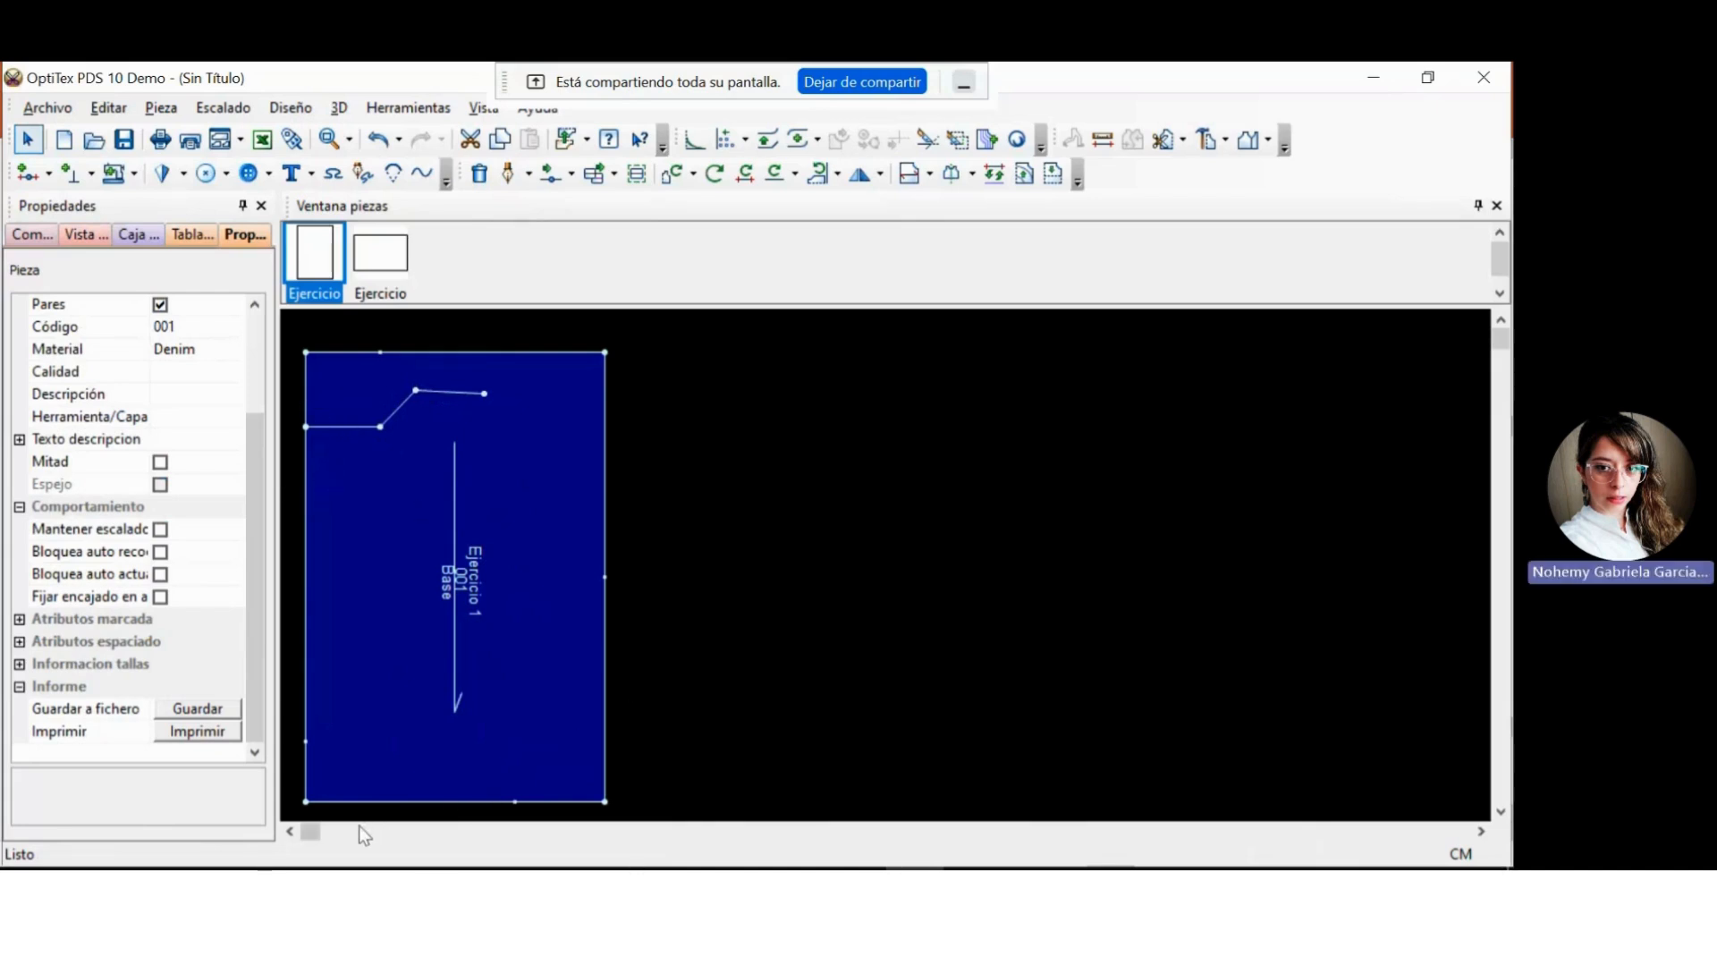
pyautogui.click(309, 833)
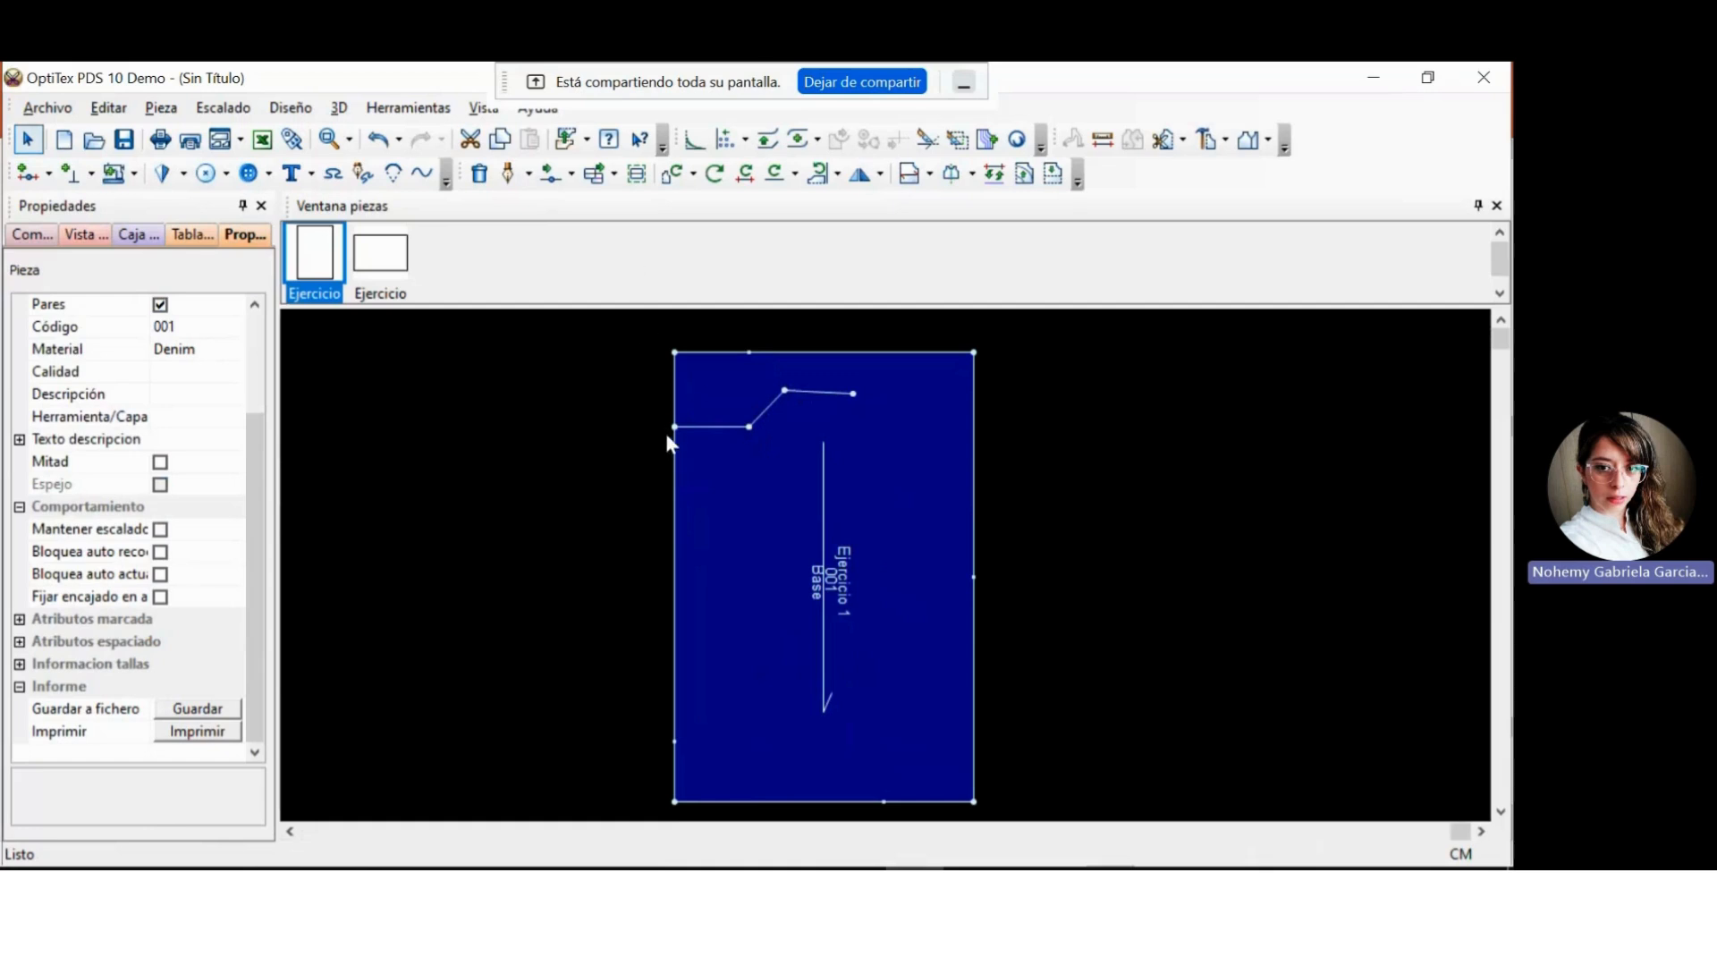
# Start another internal line exactly on the existing point near the lower end of the left edge, with zero offset.
pyautogui.click(509, 176)
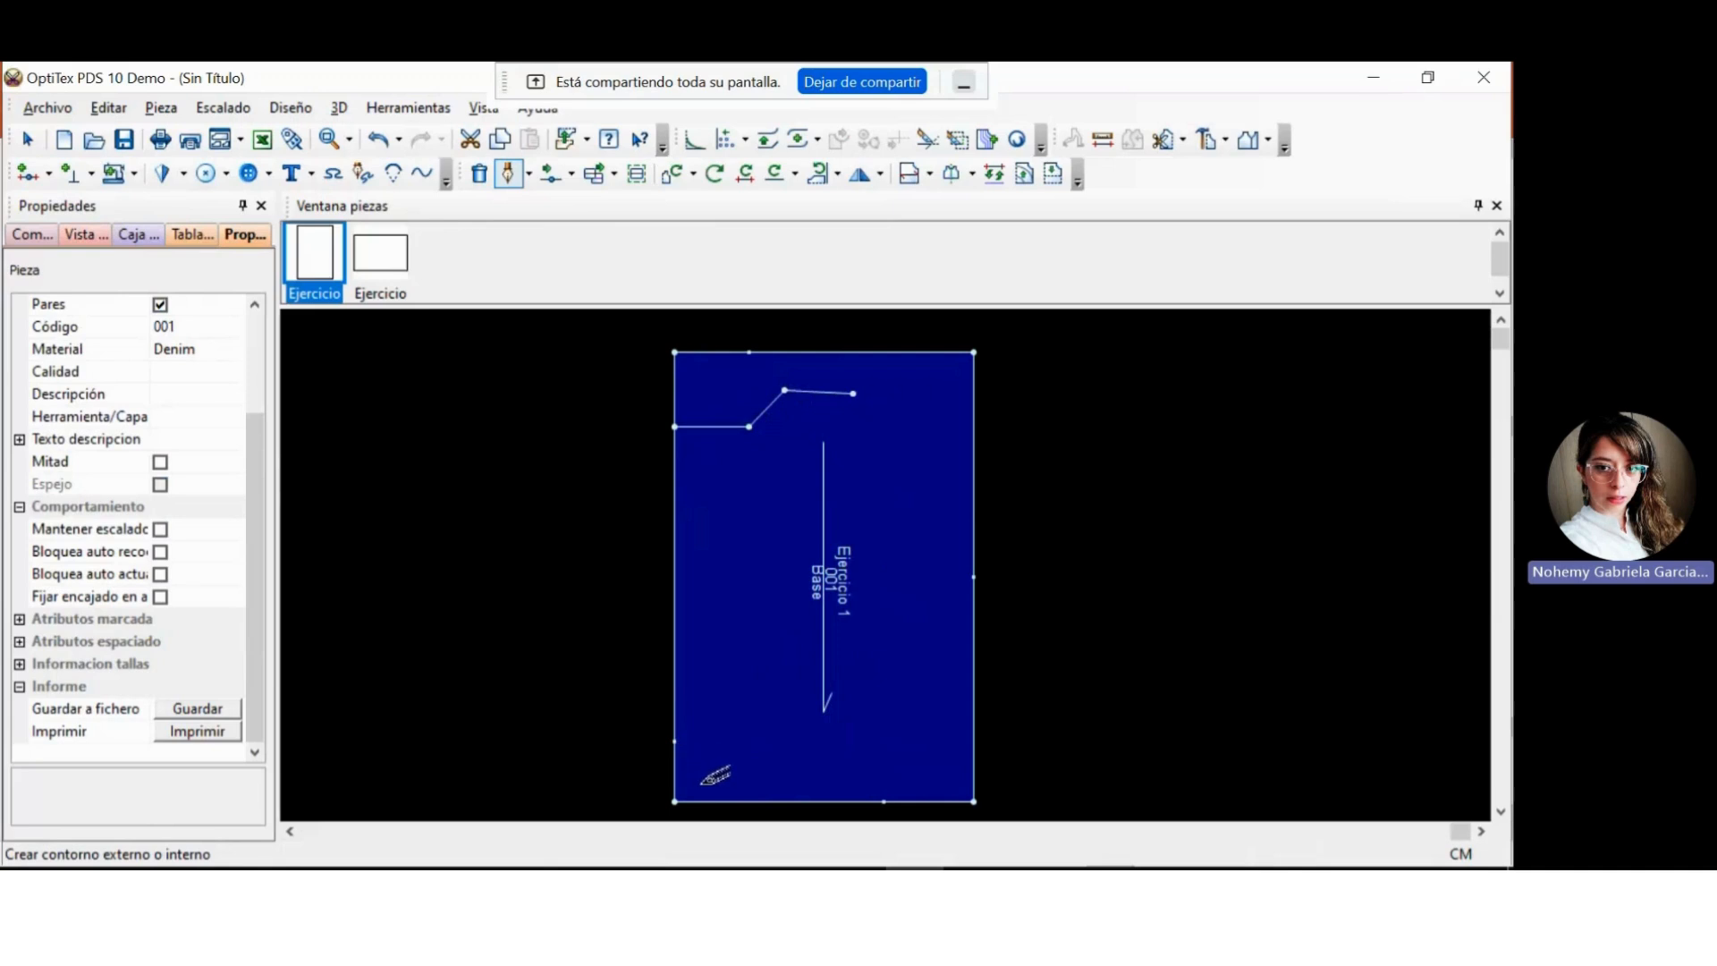
pyautogui.scroll(-1, 702, 781)
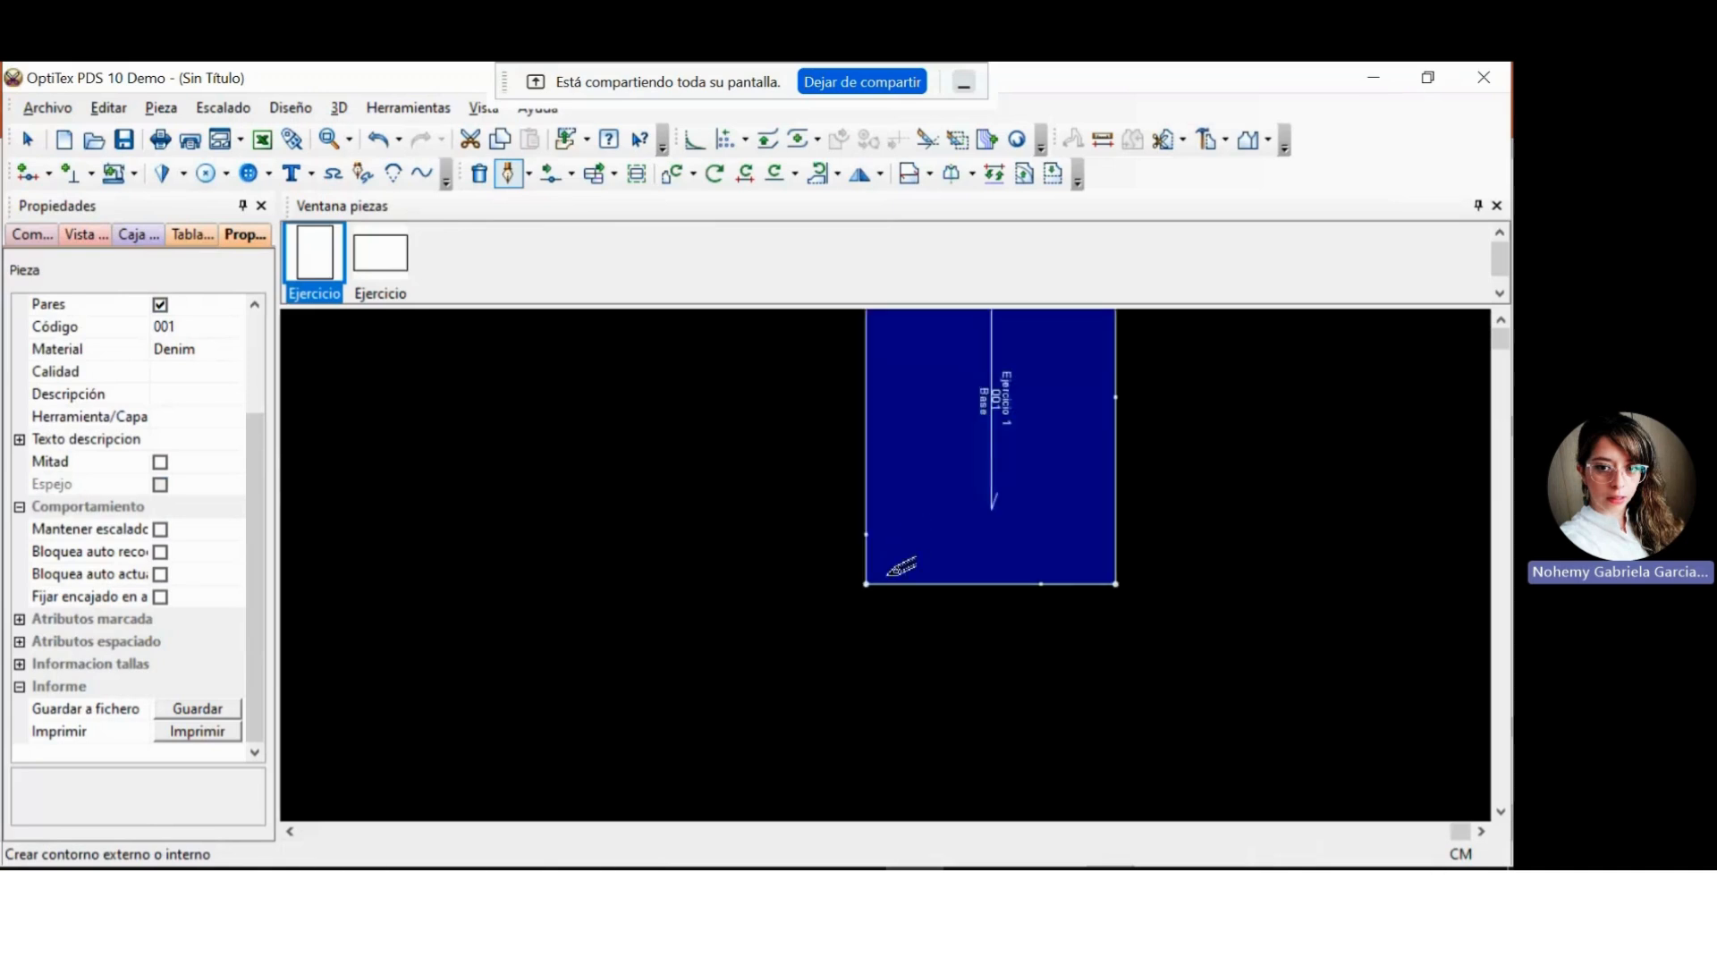
pyautogui.scroll(-1, 894, 559)
pyautogui.scroll(3, 895, 559)
pyautogui.scroll(1, 894, 560)
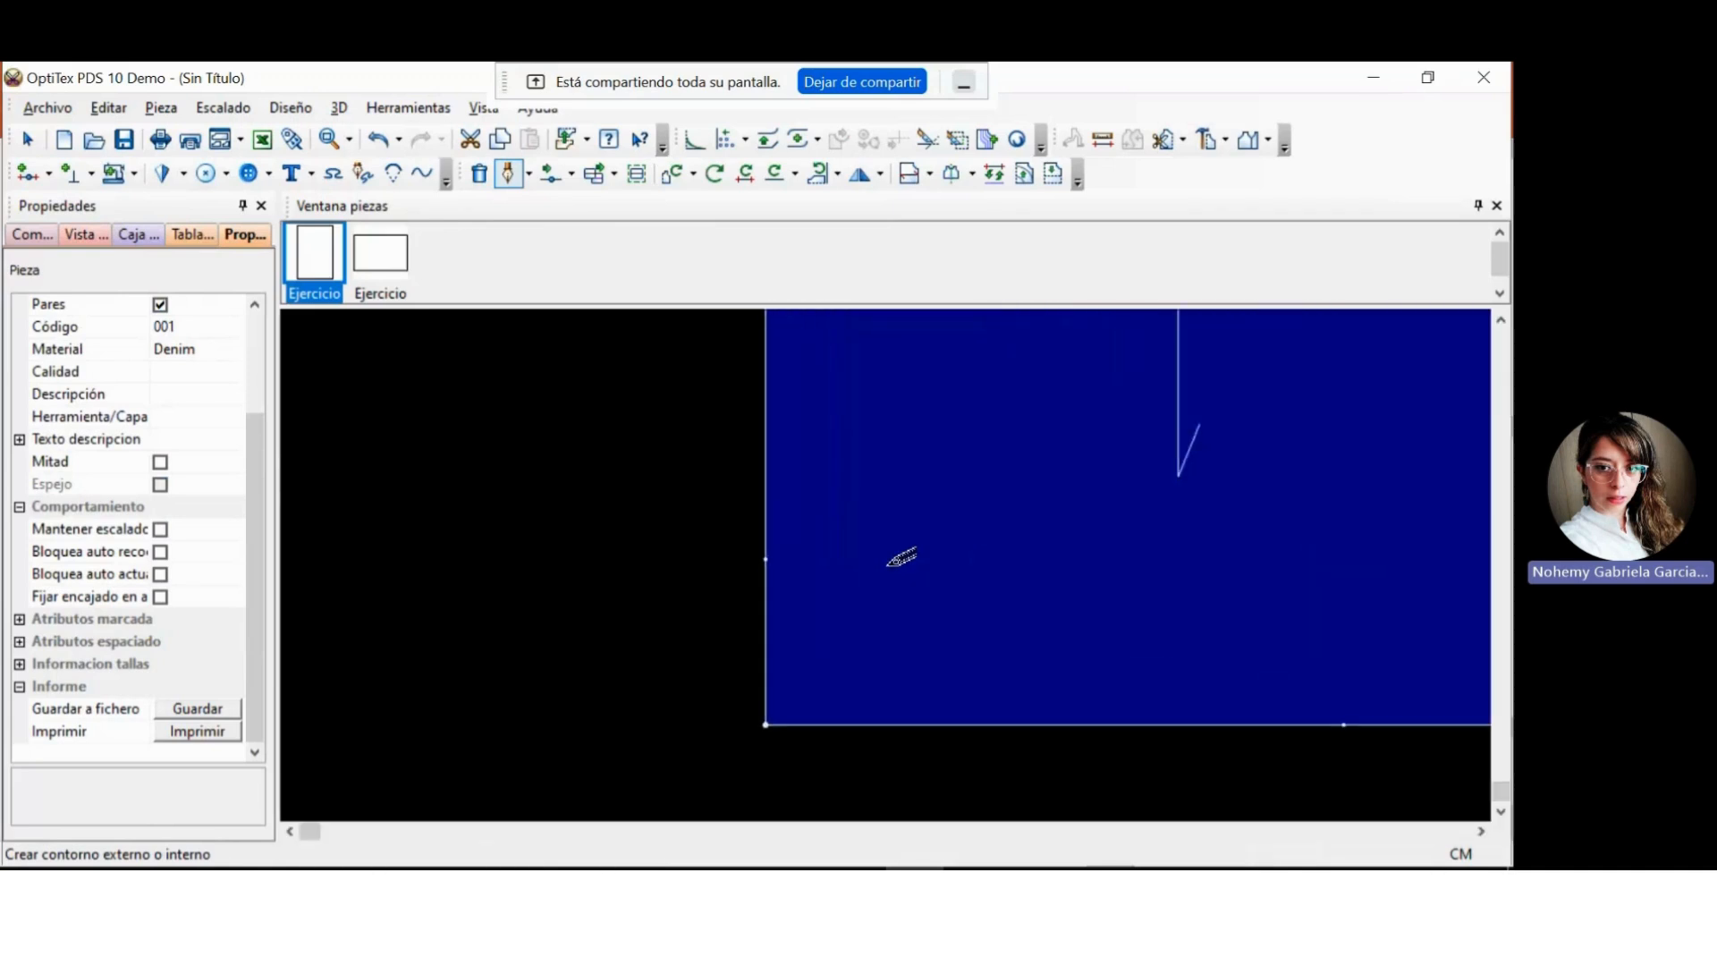
pyautogui.scroll(-1, 894, 560)
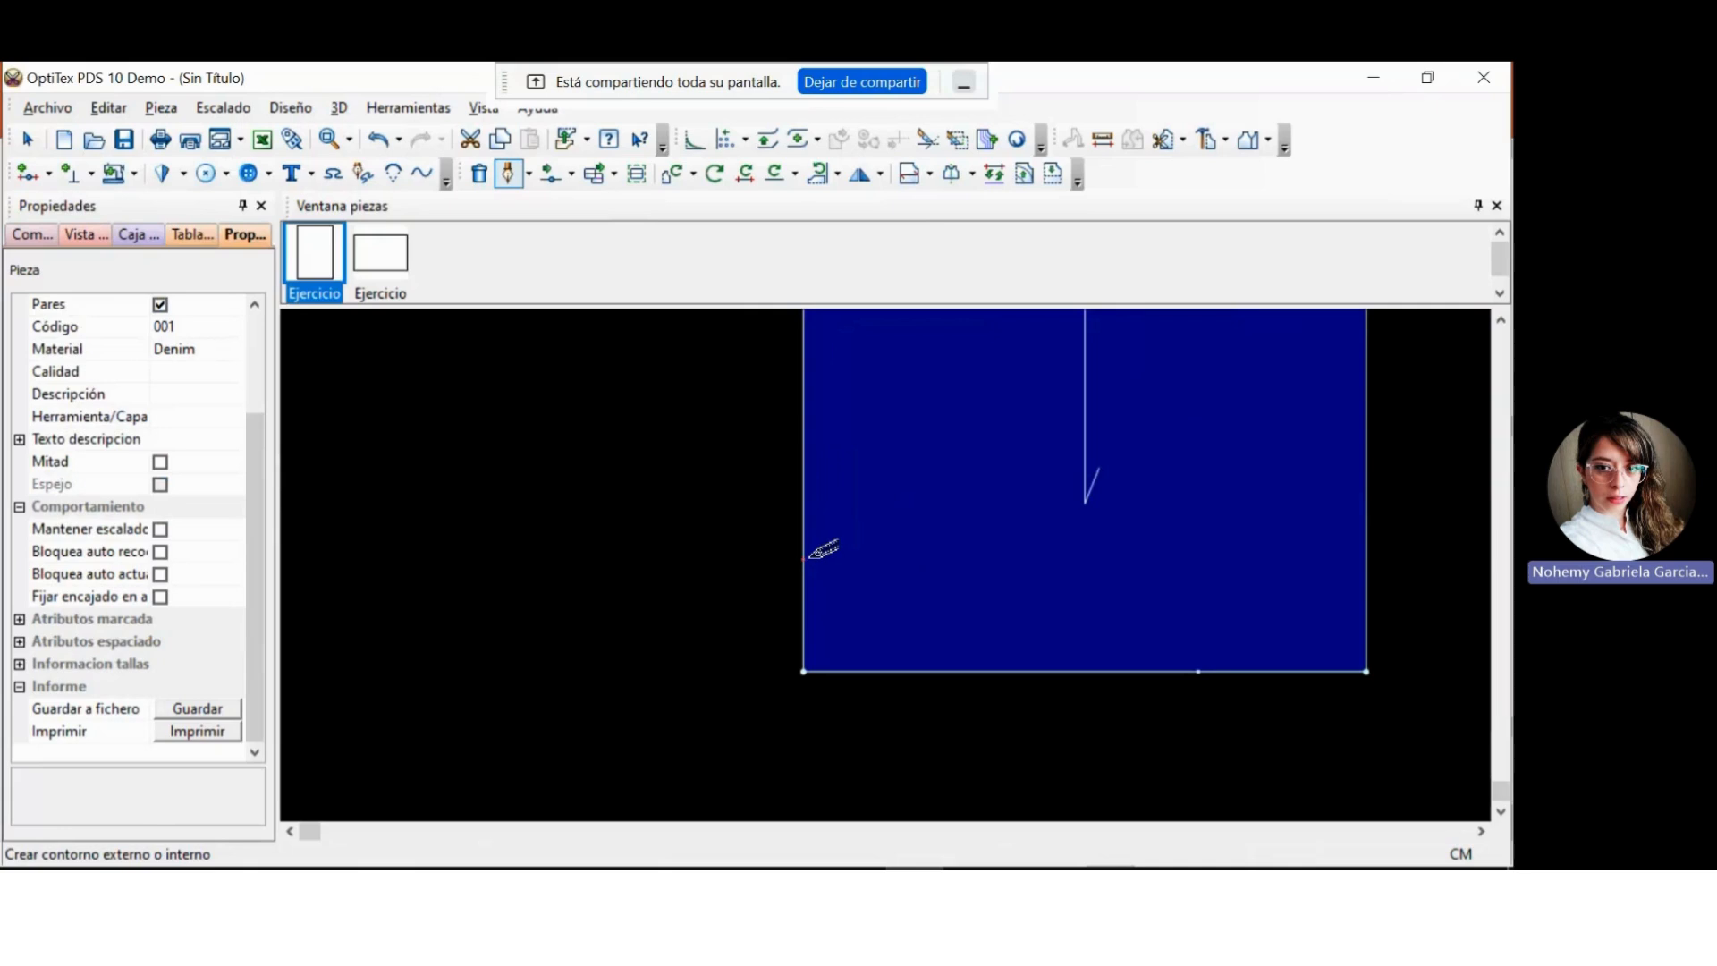
pyautogui.click(805, 556)
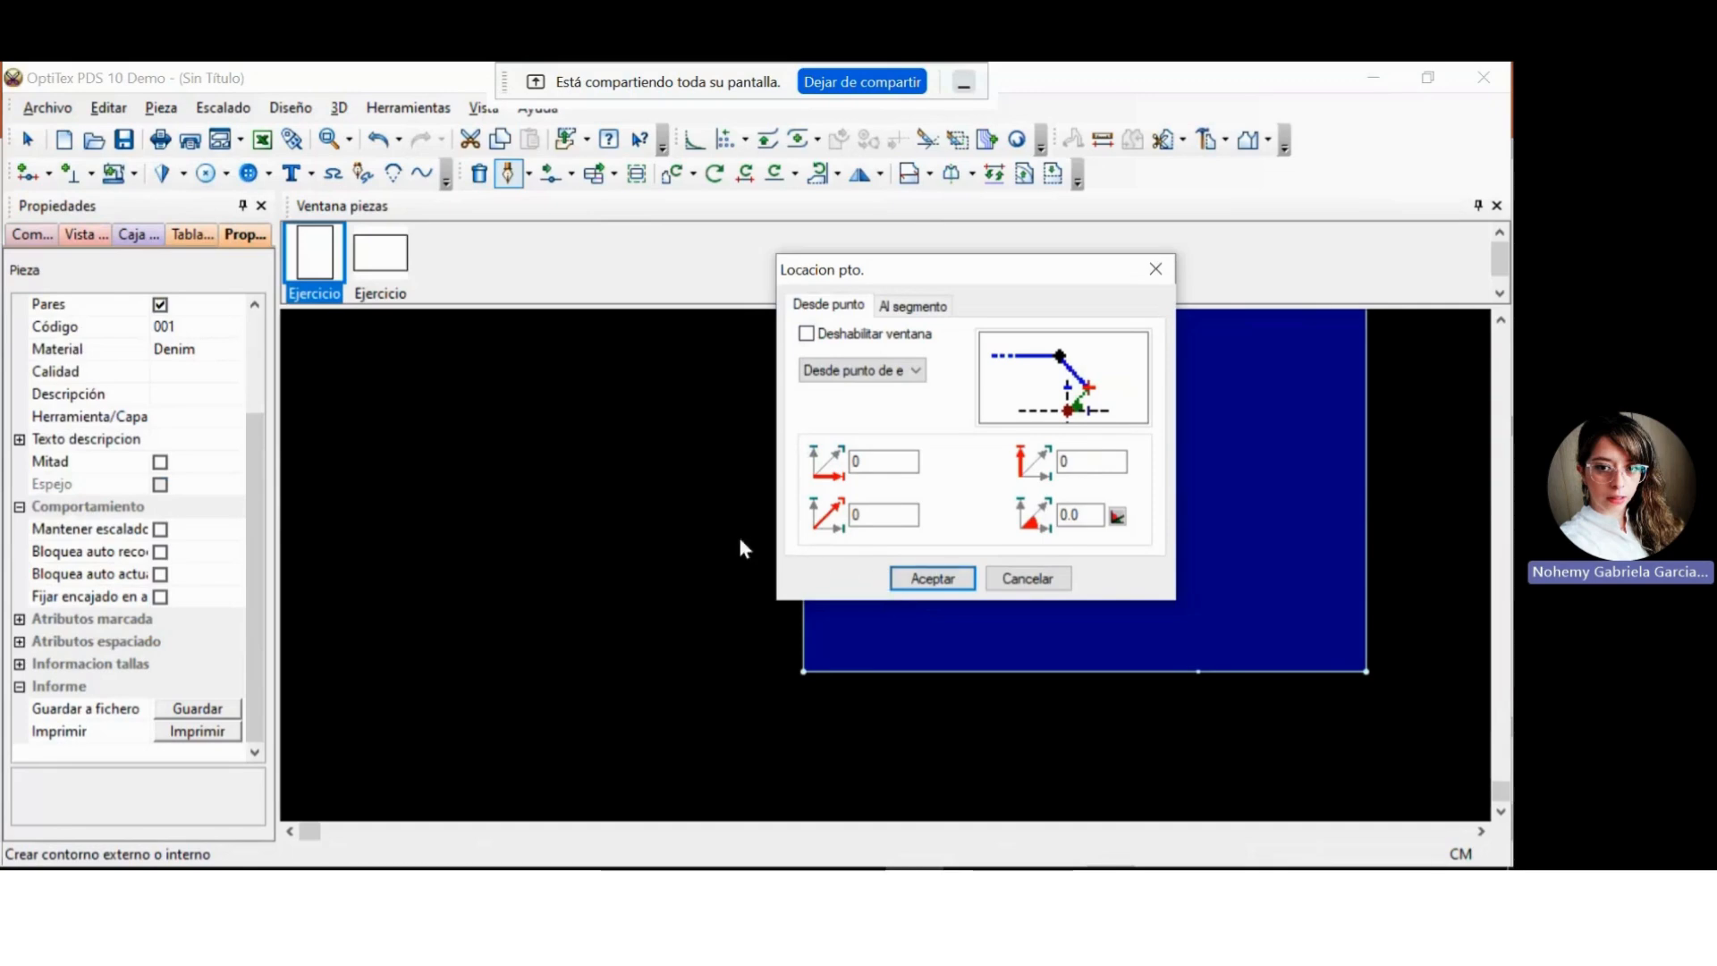
pyautogui.click(918, 585)
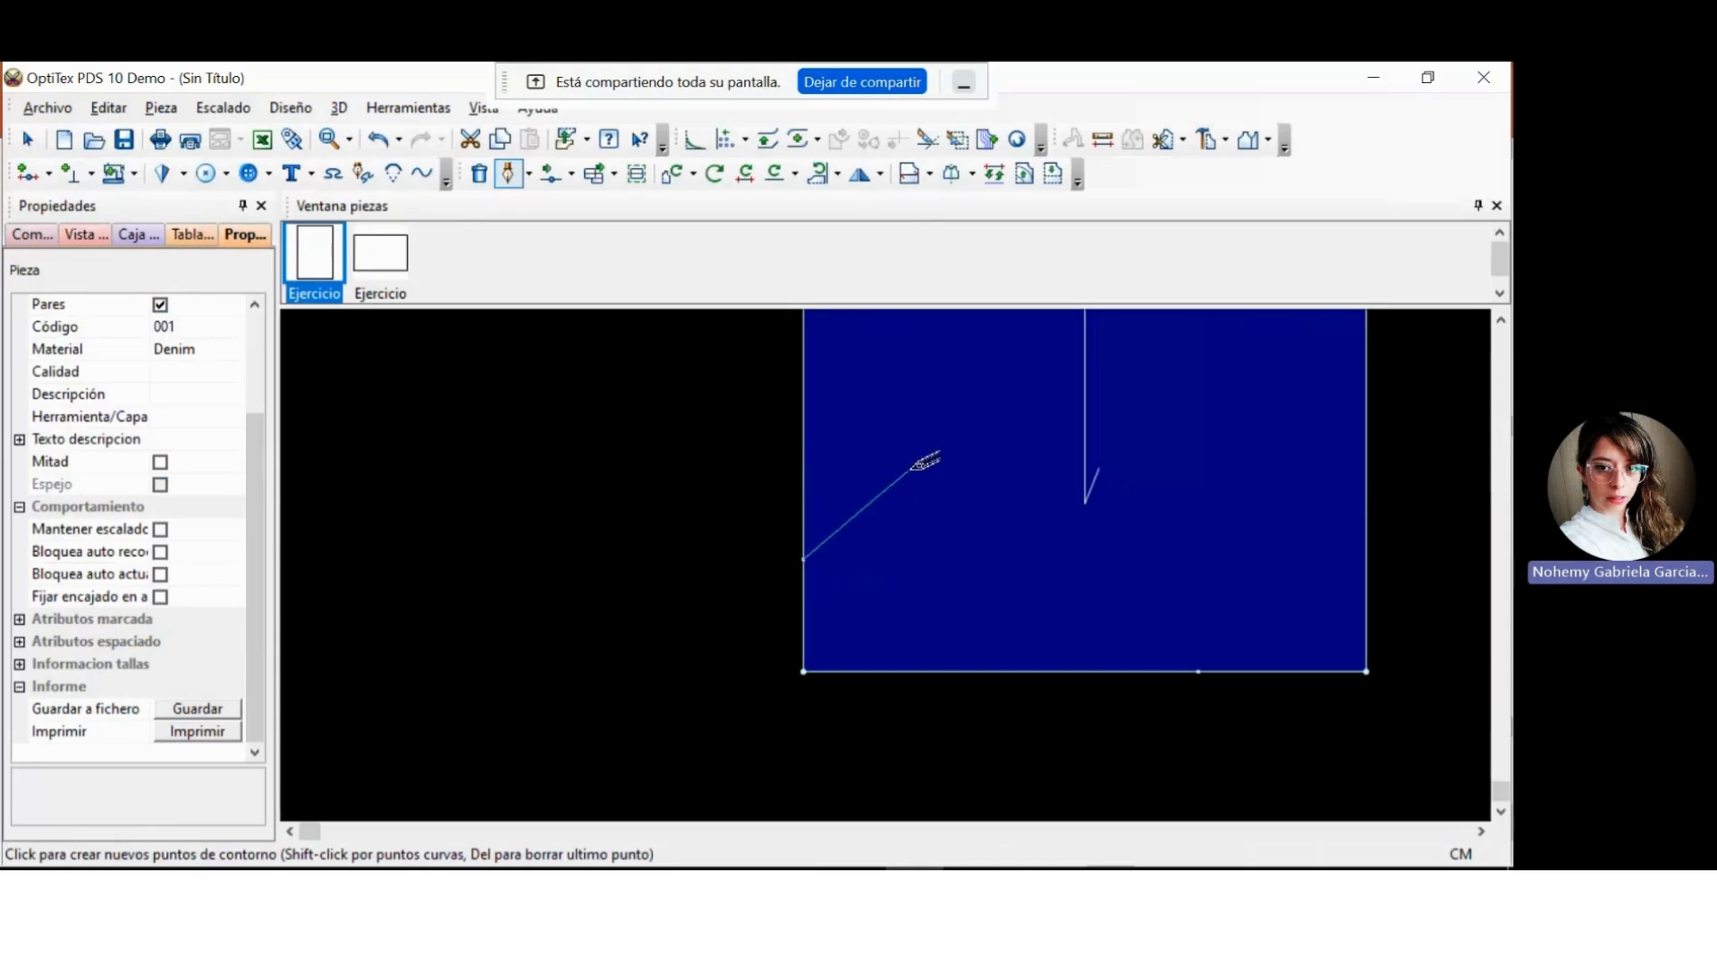
# Place the line's next point at a distance of 10 cm and an angle of 45 degrees from the last point.
pyautogui.click(909, 466)
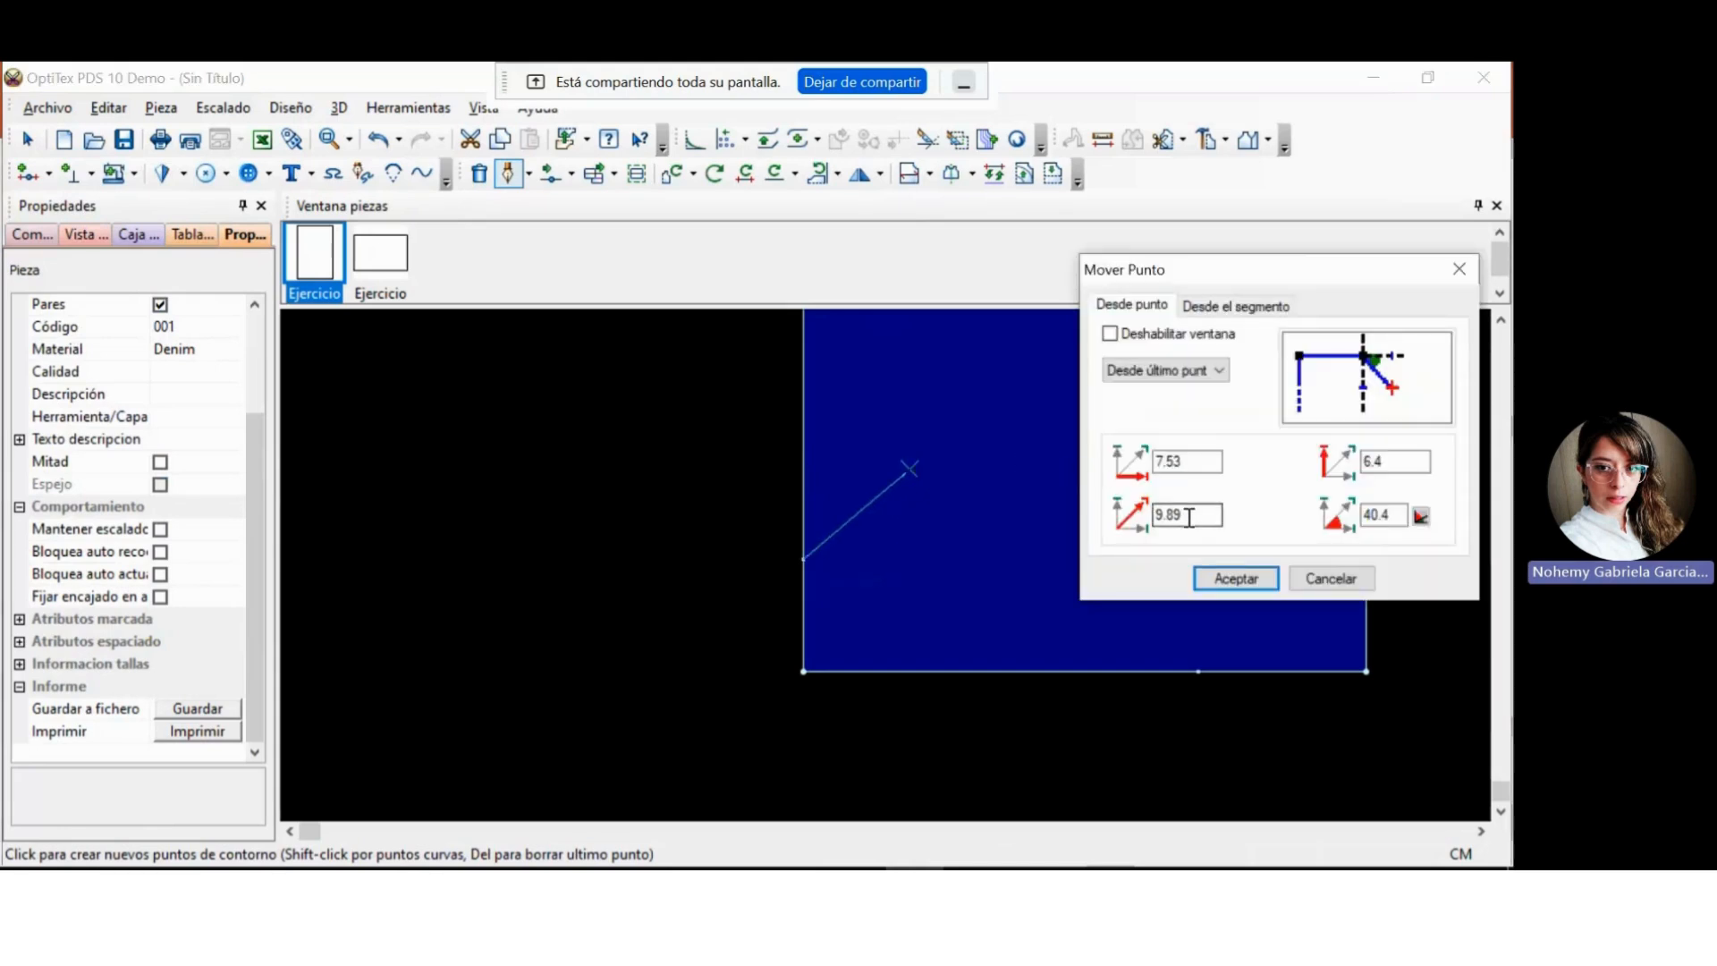
pyautogui.moveTo(1189, 517); pyautogui.dragTo(1146, 522)
pyautogui.write('10')
pyautogui.moveTo(1392, 515); pyautogui.dragTo(1360, 517)
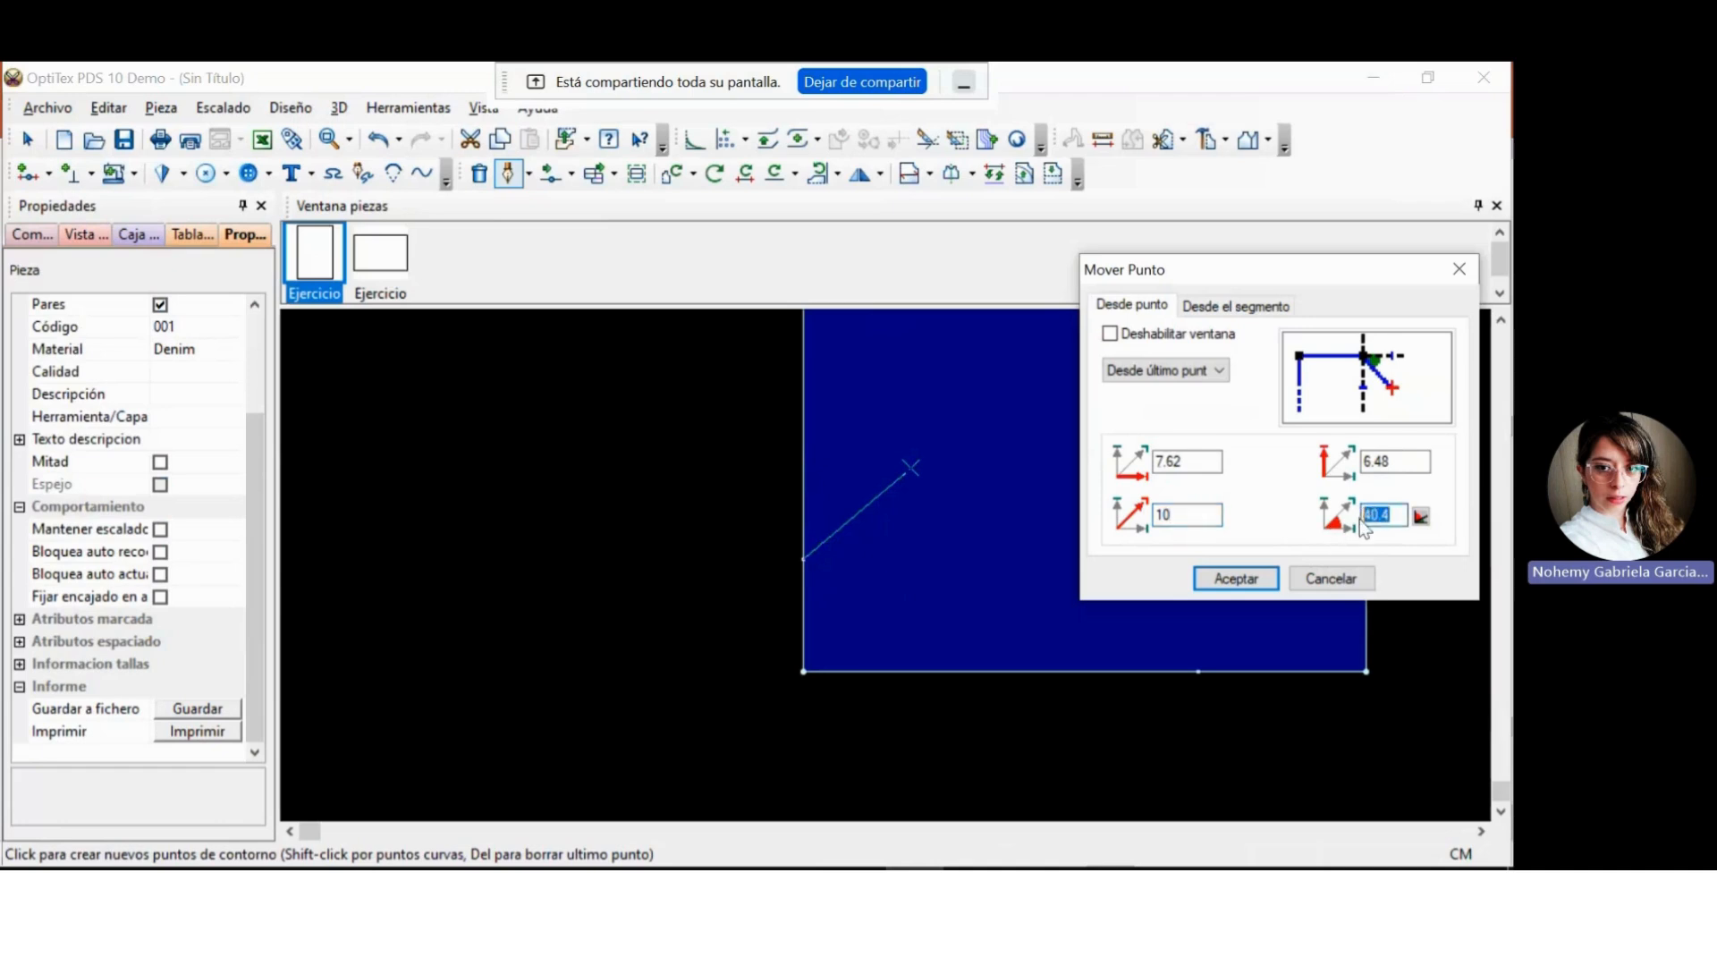
pyautogui.write('45')
pyautogui.click(1234, 580)
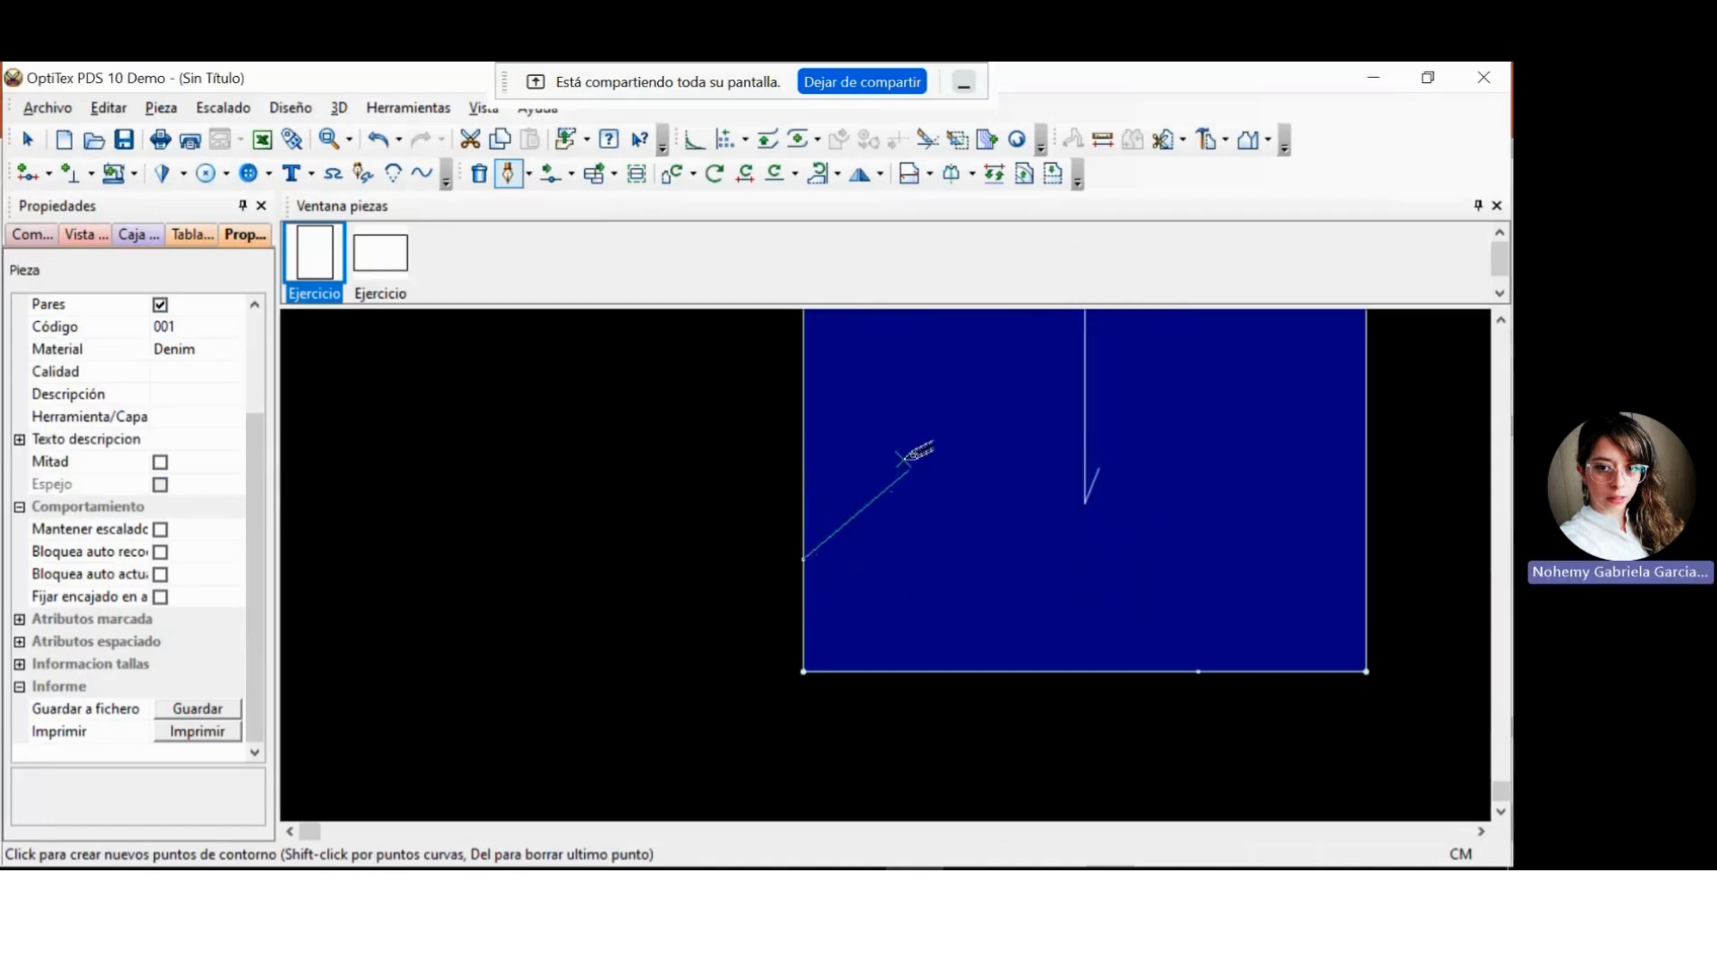
# Finish the diagonal line with a firm connection to the outer contour and deselect it.
pyautogui.doubleClick(981, 487)
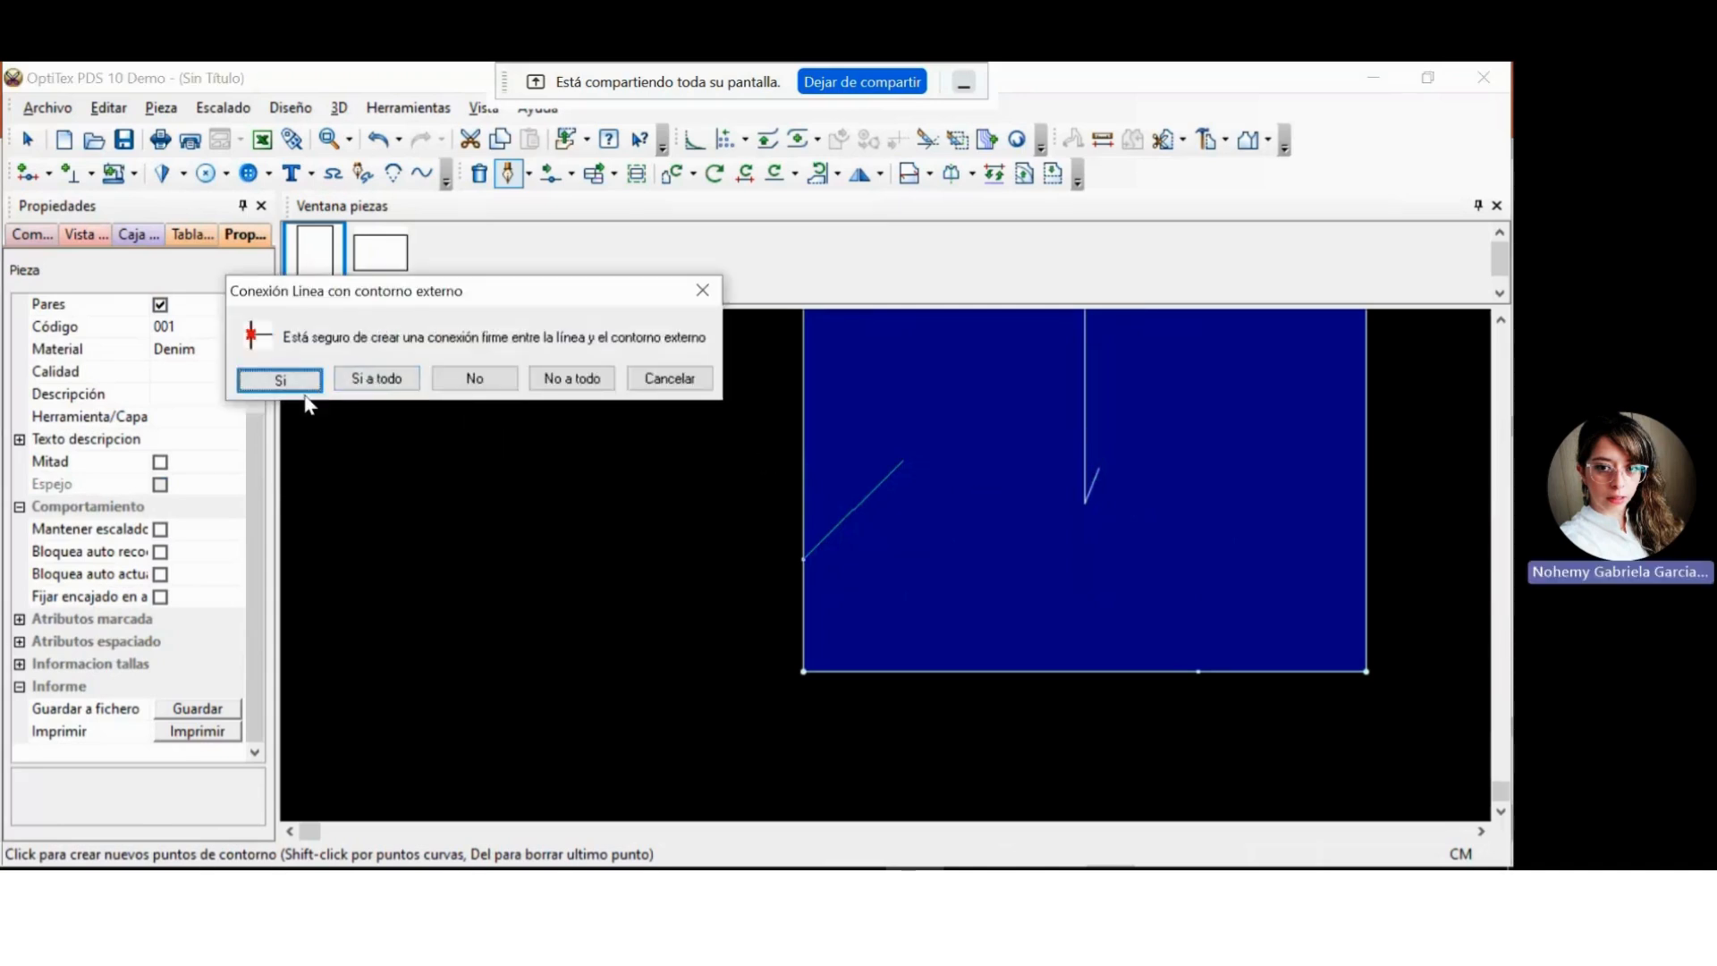
pyautogui.click(280, 380)
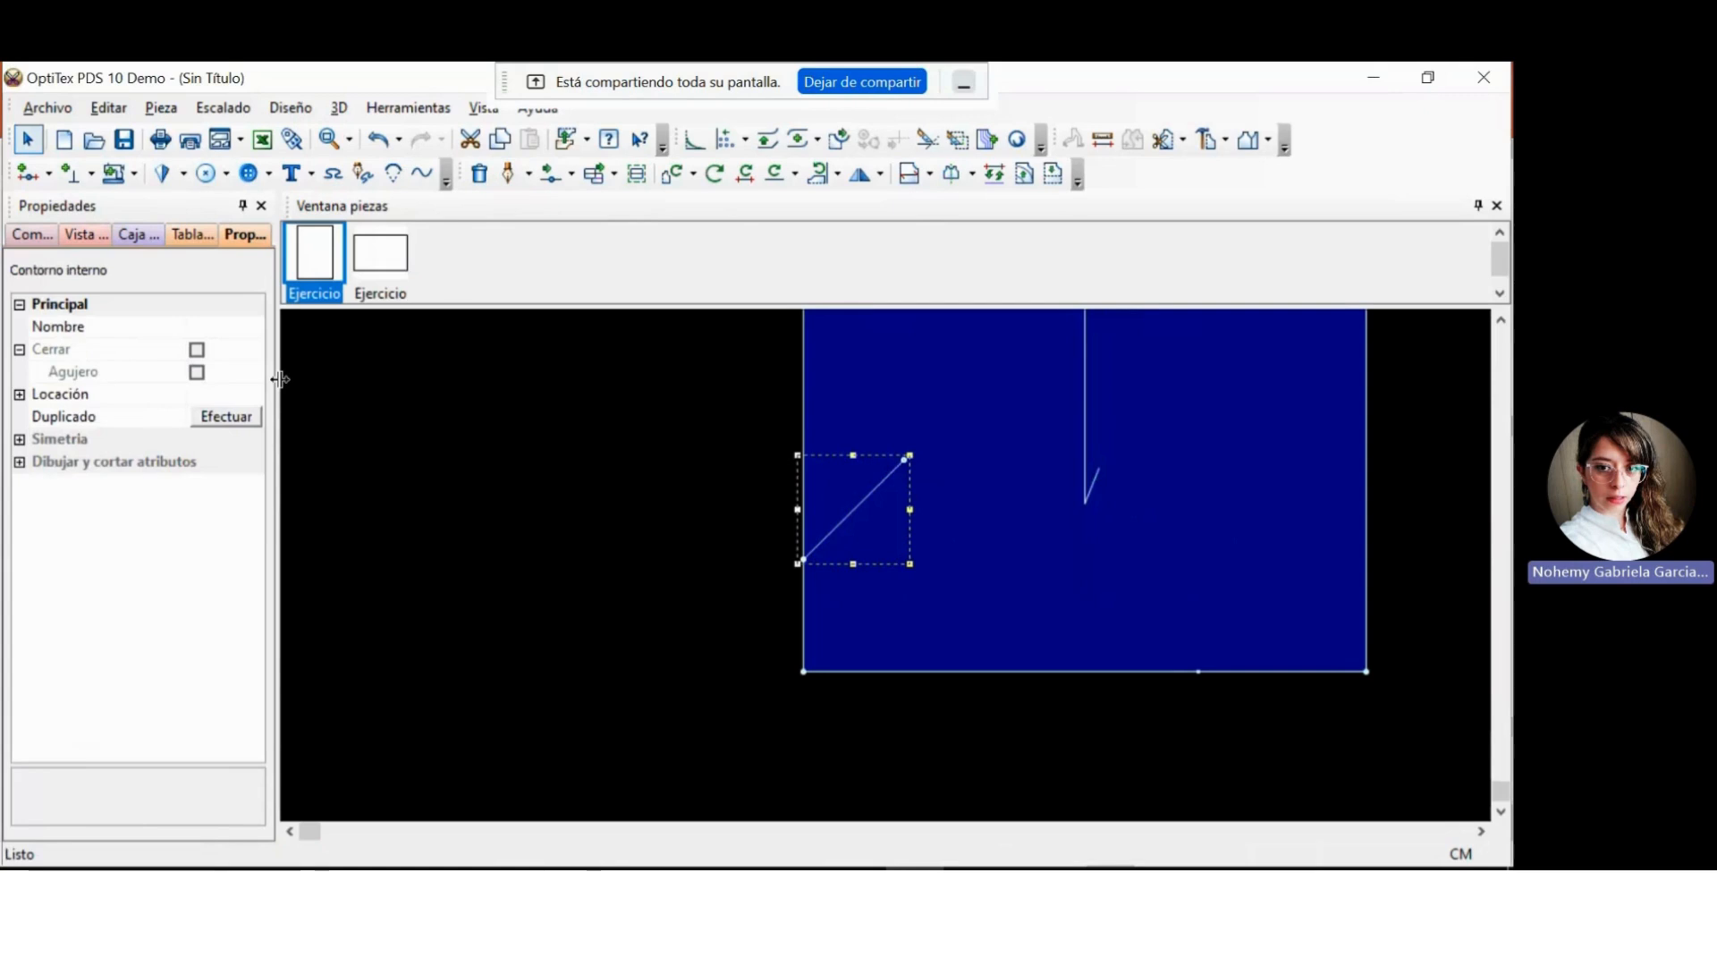
pyautogui.click(945, 483)
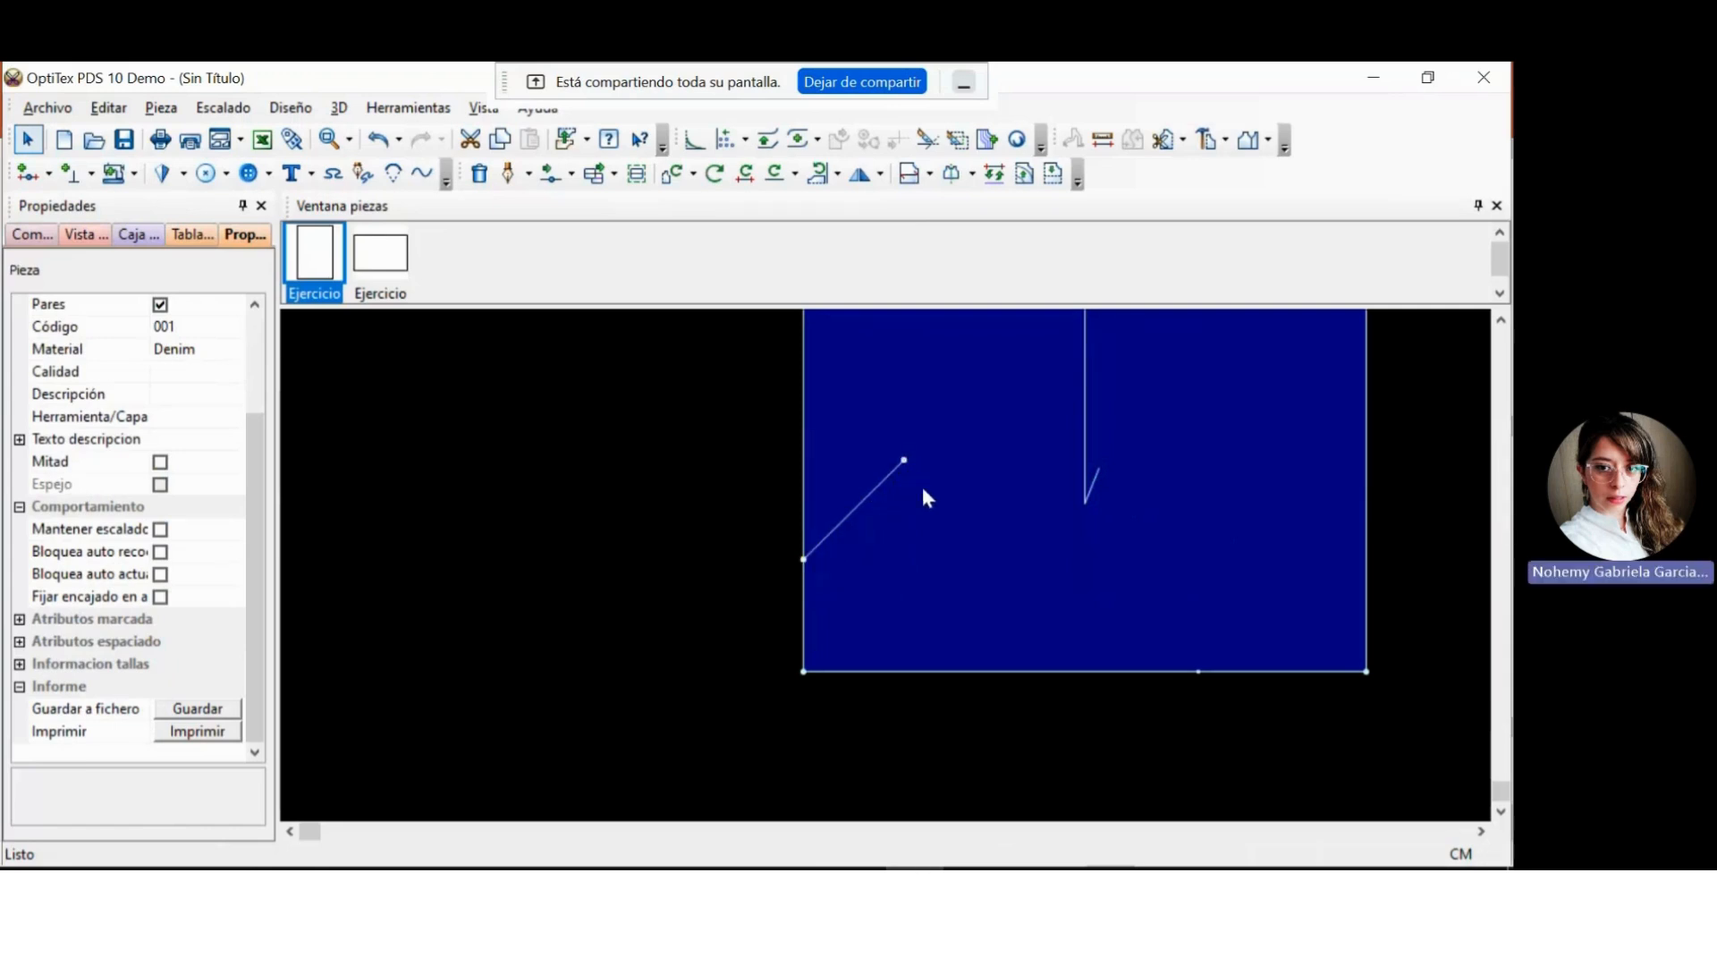
# Start another internal line exactly on the free end of the lower diagonal line, with zero offset and a firm connection.
pyautogui.click(512, 175)
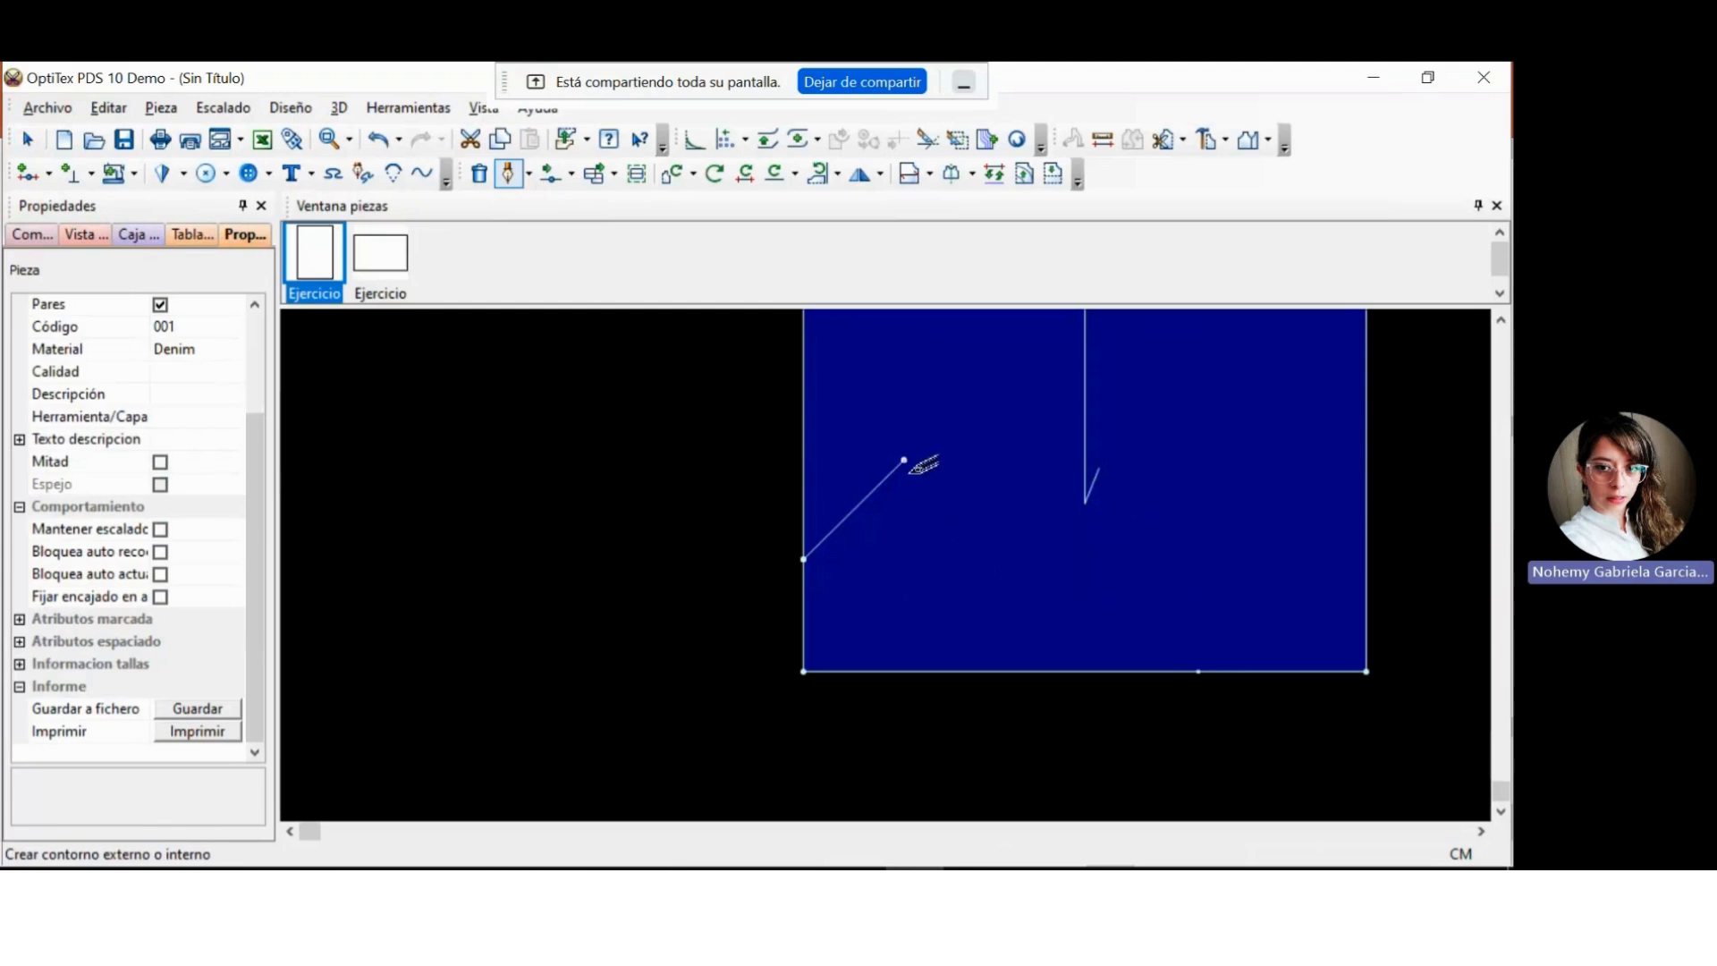
pyautogui.press('Return')
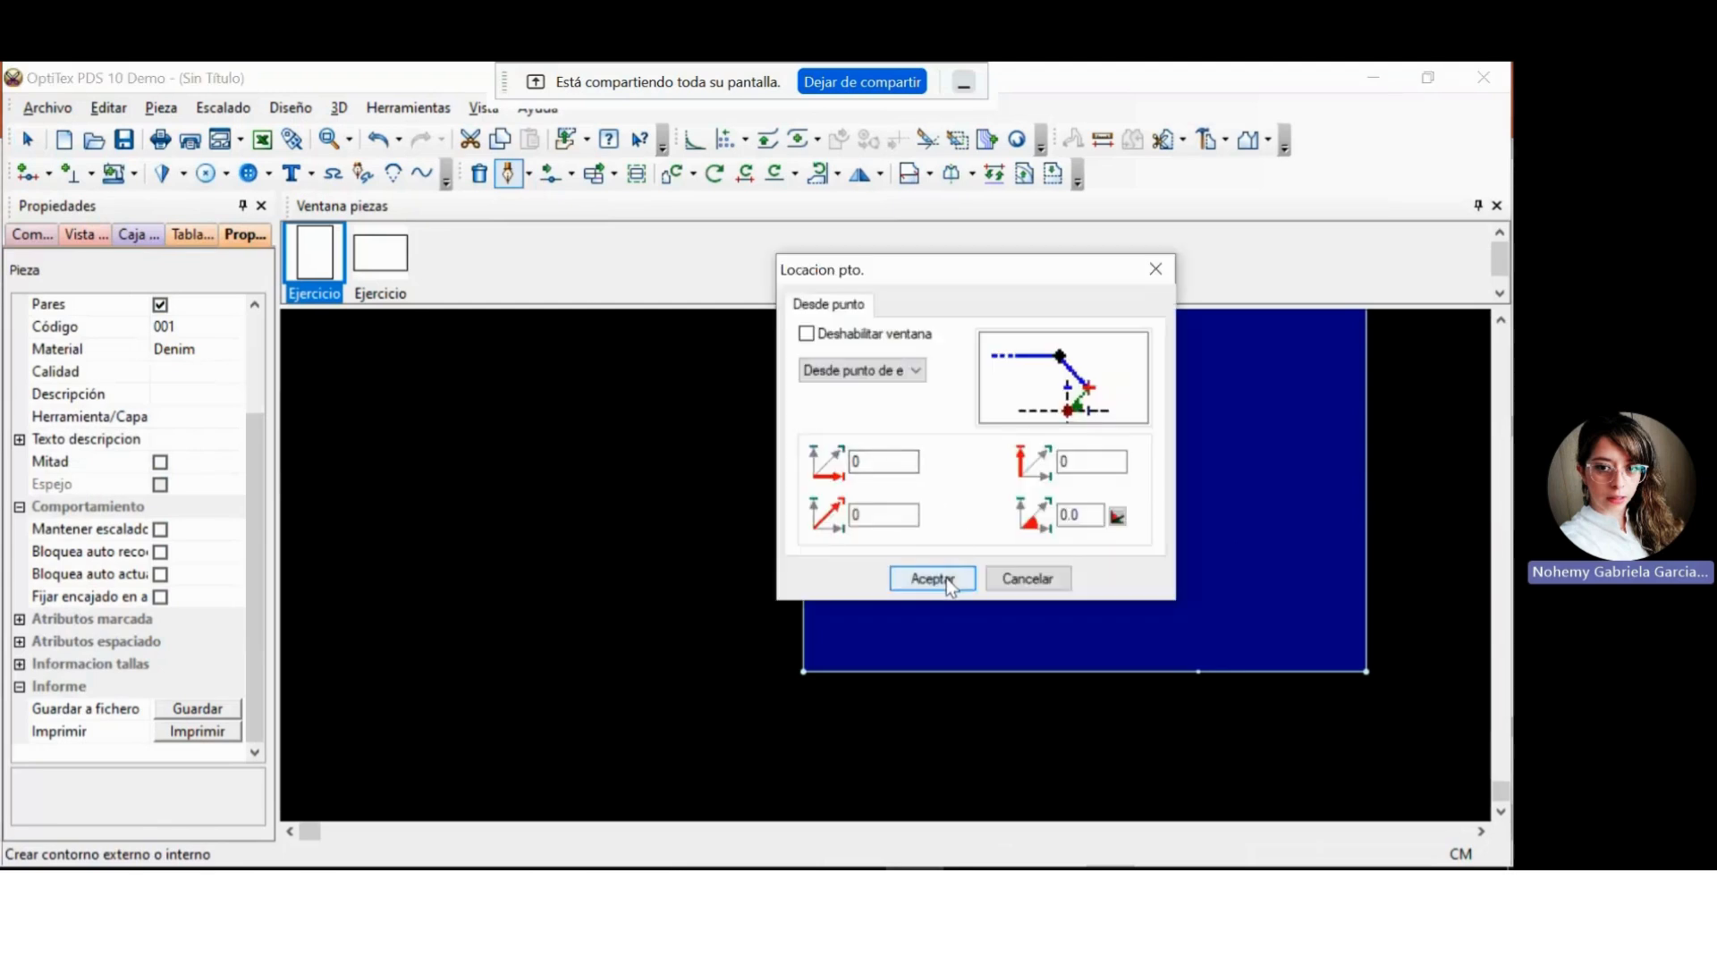
pyautogui.click(946, 578)
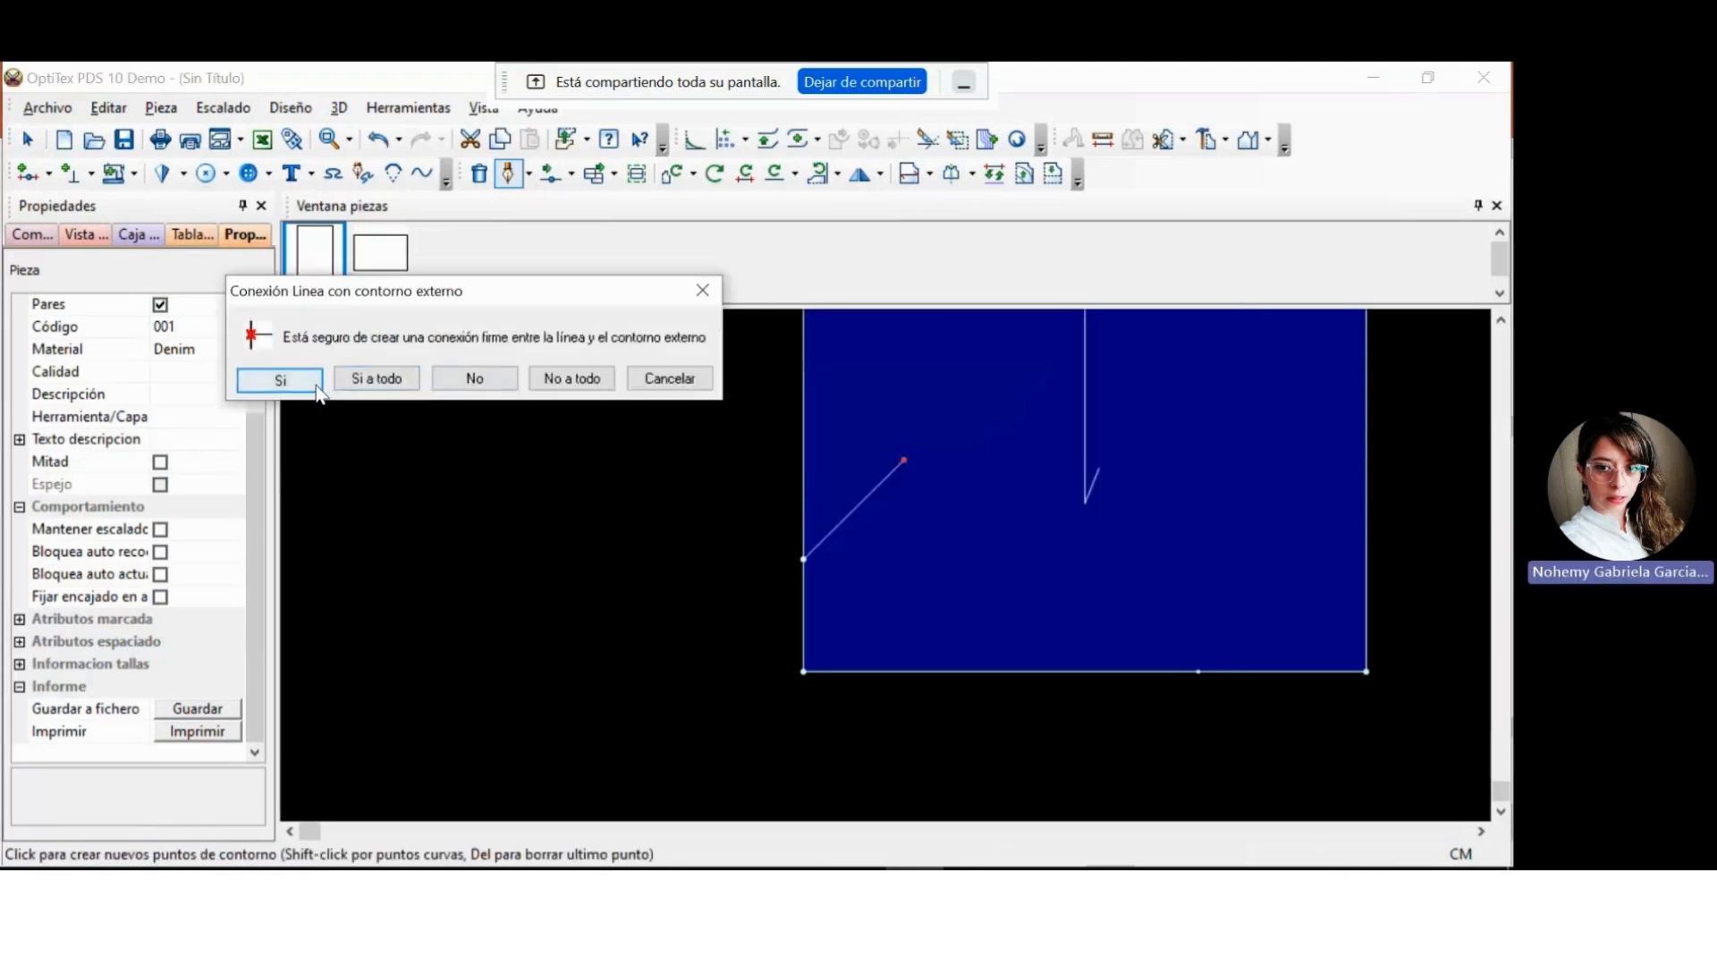
pyautogui.click(703, 290)
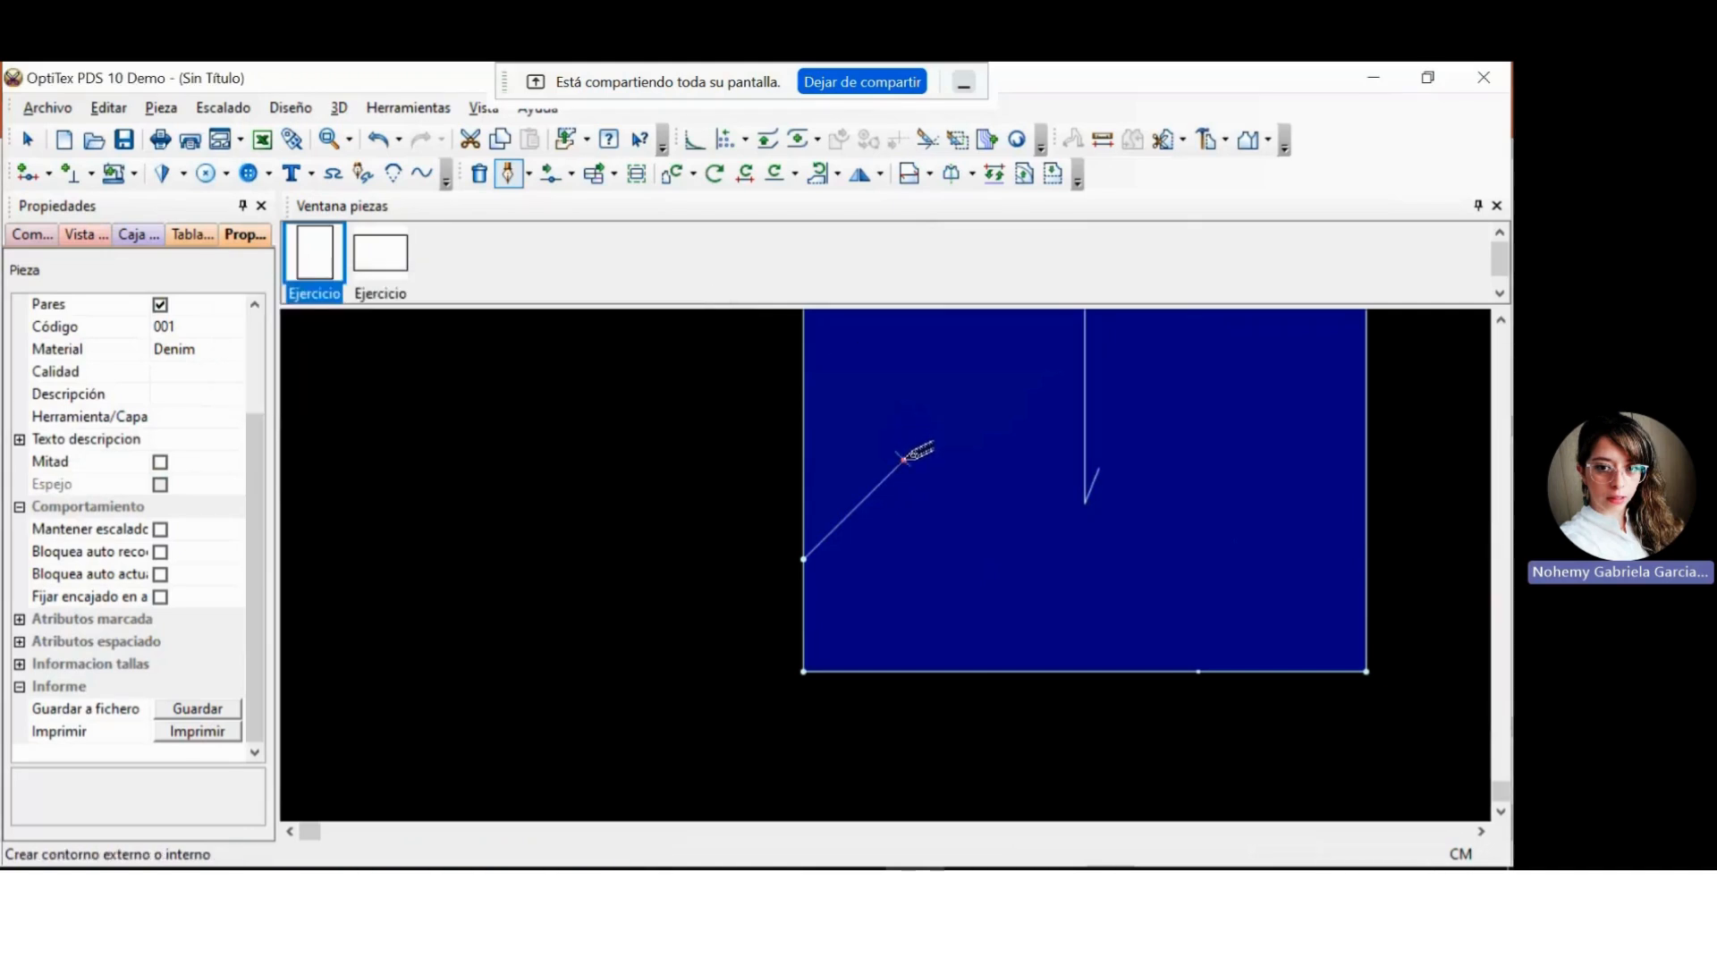
pyautogui.click(907, 458)
pyautogui.click(927, 578)
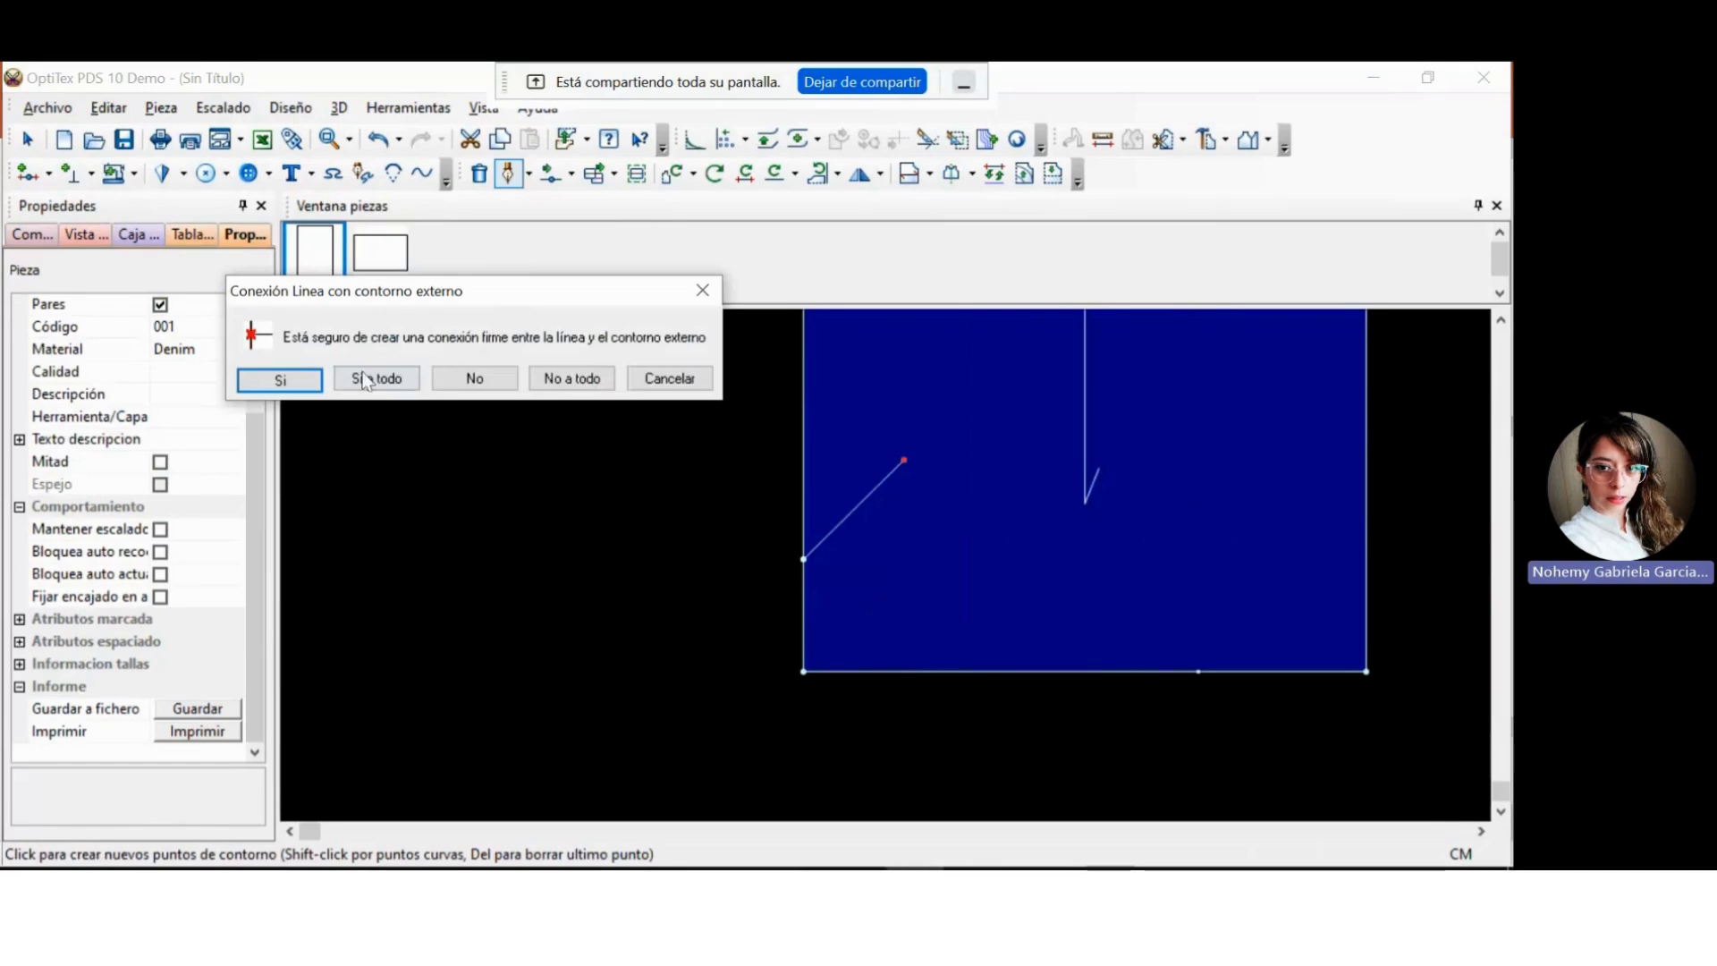
pyautogui.click(280, 380)
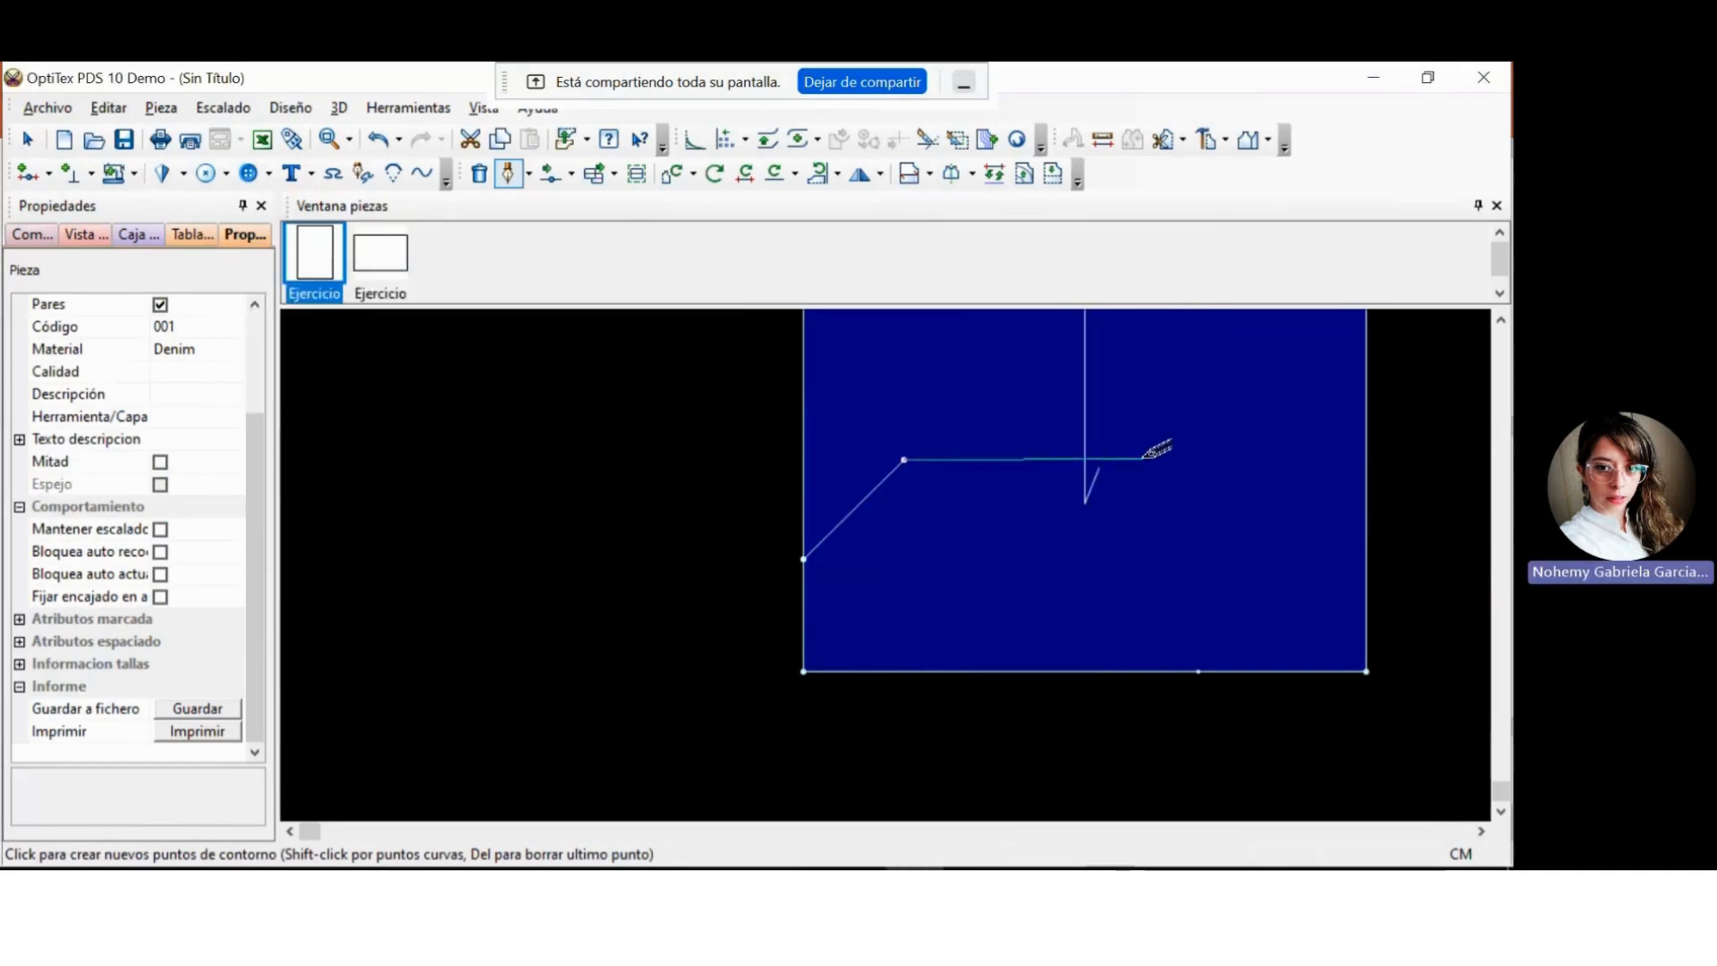
# Place the line's next point 0 cm horizontally and 10 cm vertically from the last point, and finish the line.
pyautogui.click(1042, 461)
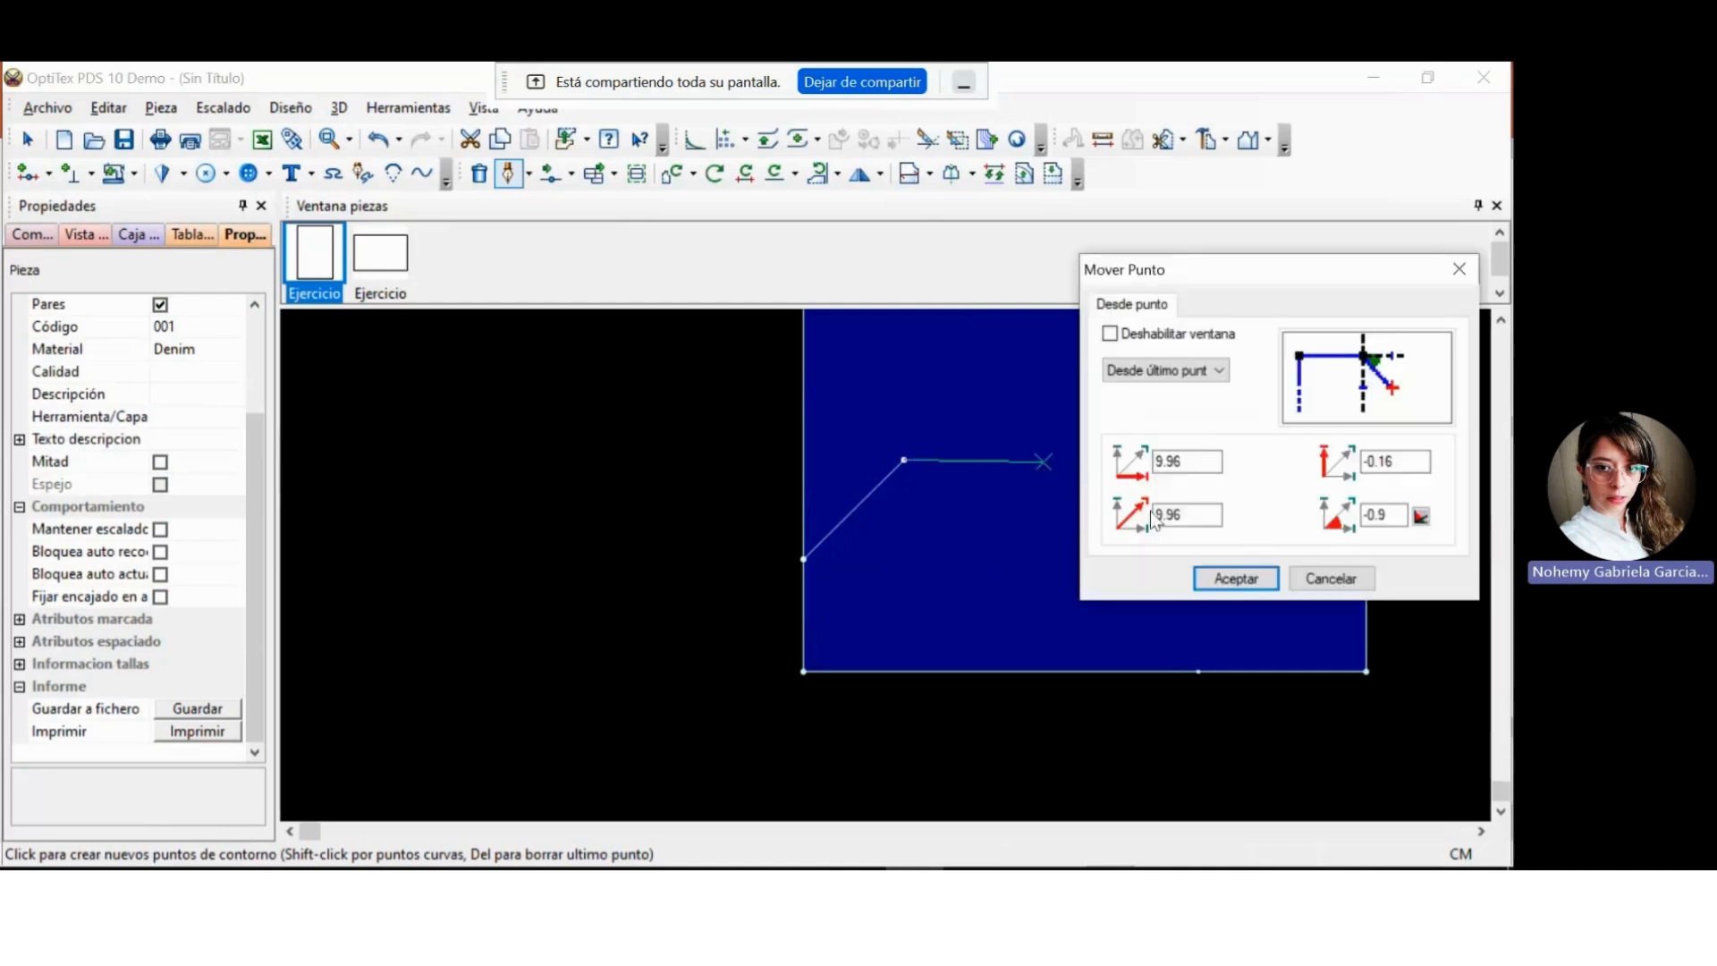
pyautogui.doubleClick(1395, 460)
pyautogui.write('10')
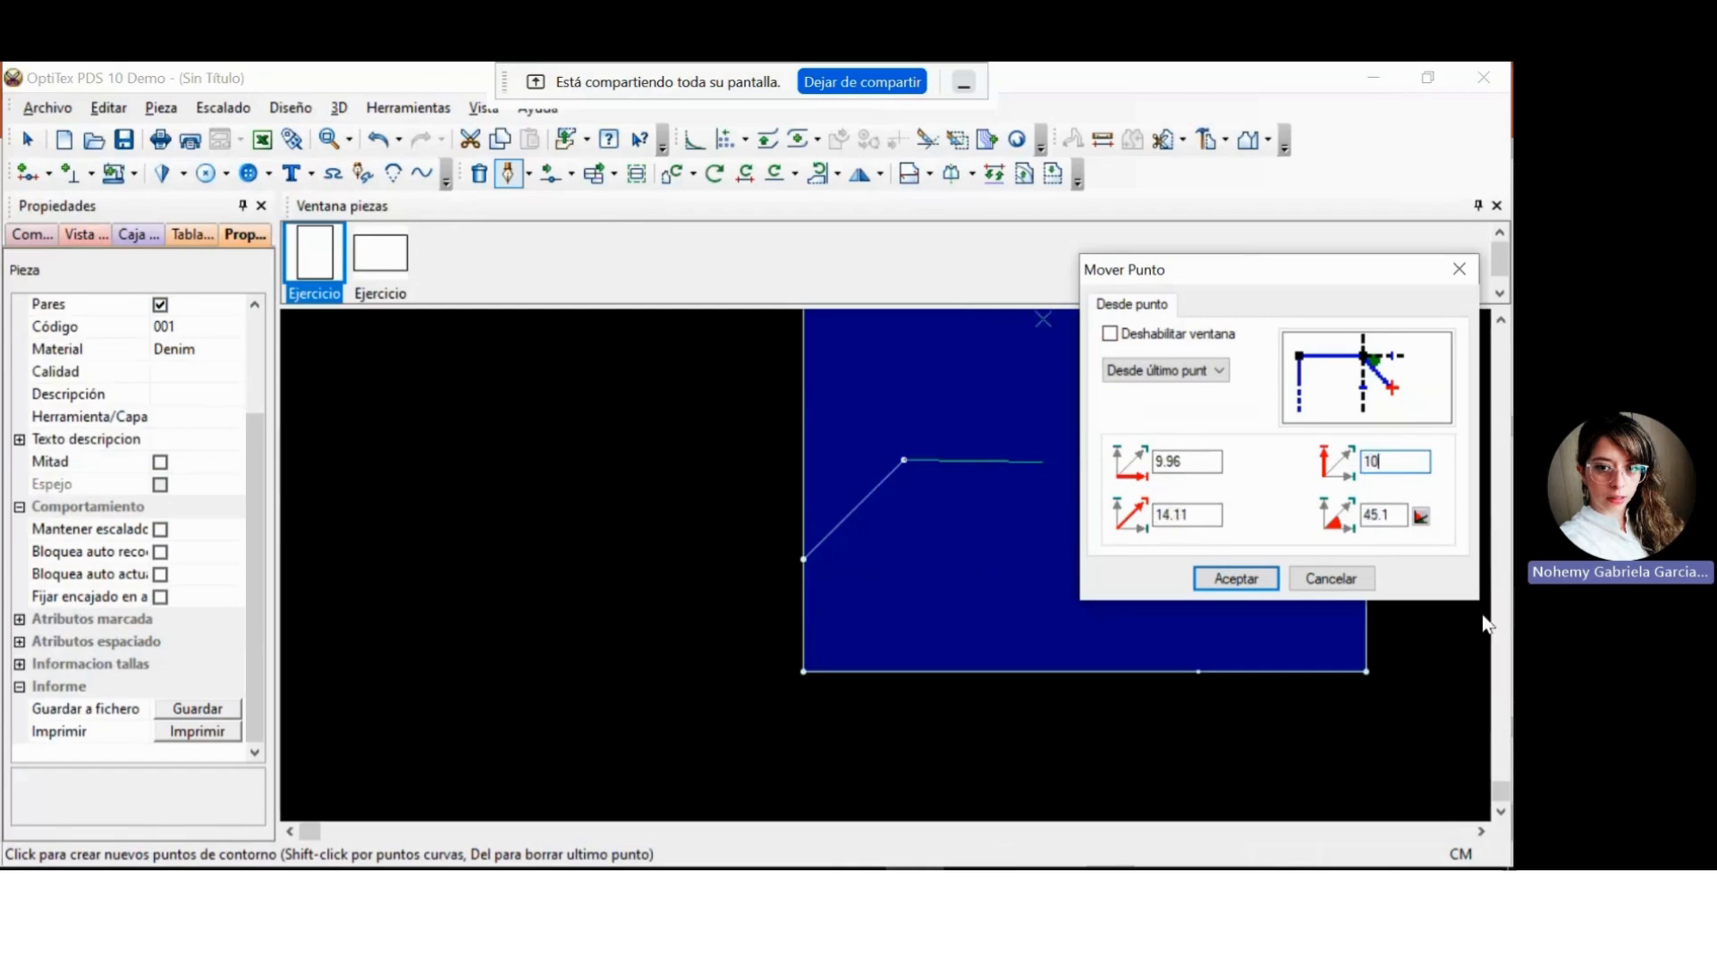
pyautogui.doubleClick(1194, 461)
pyautogui.write('0')
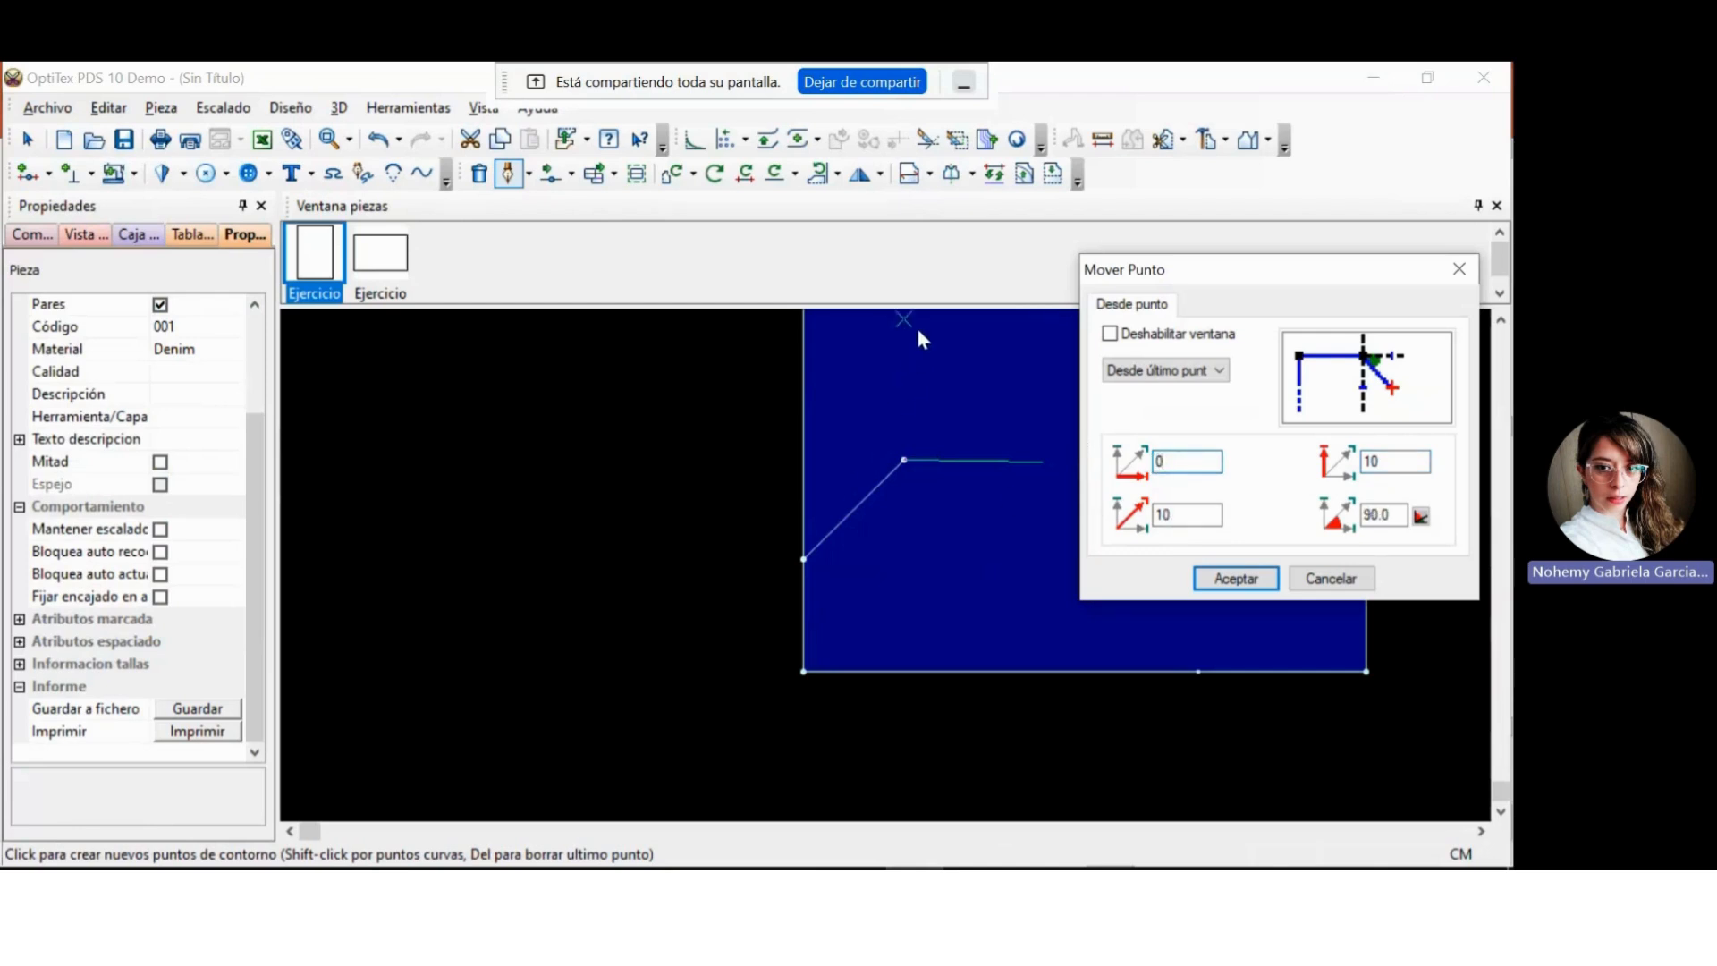
pyautogui.click(1220, 578)
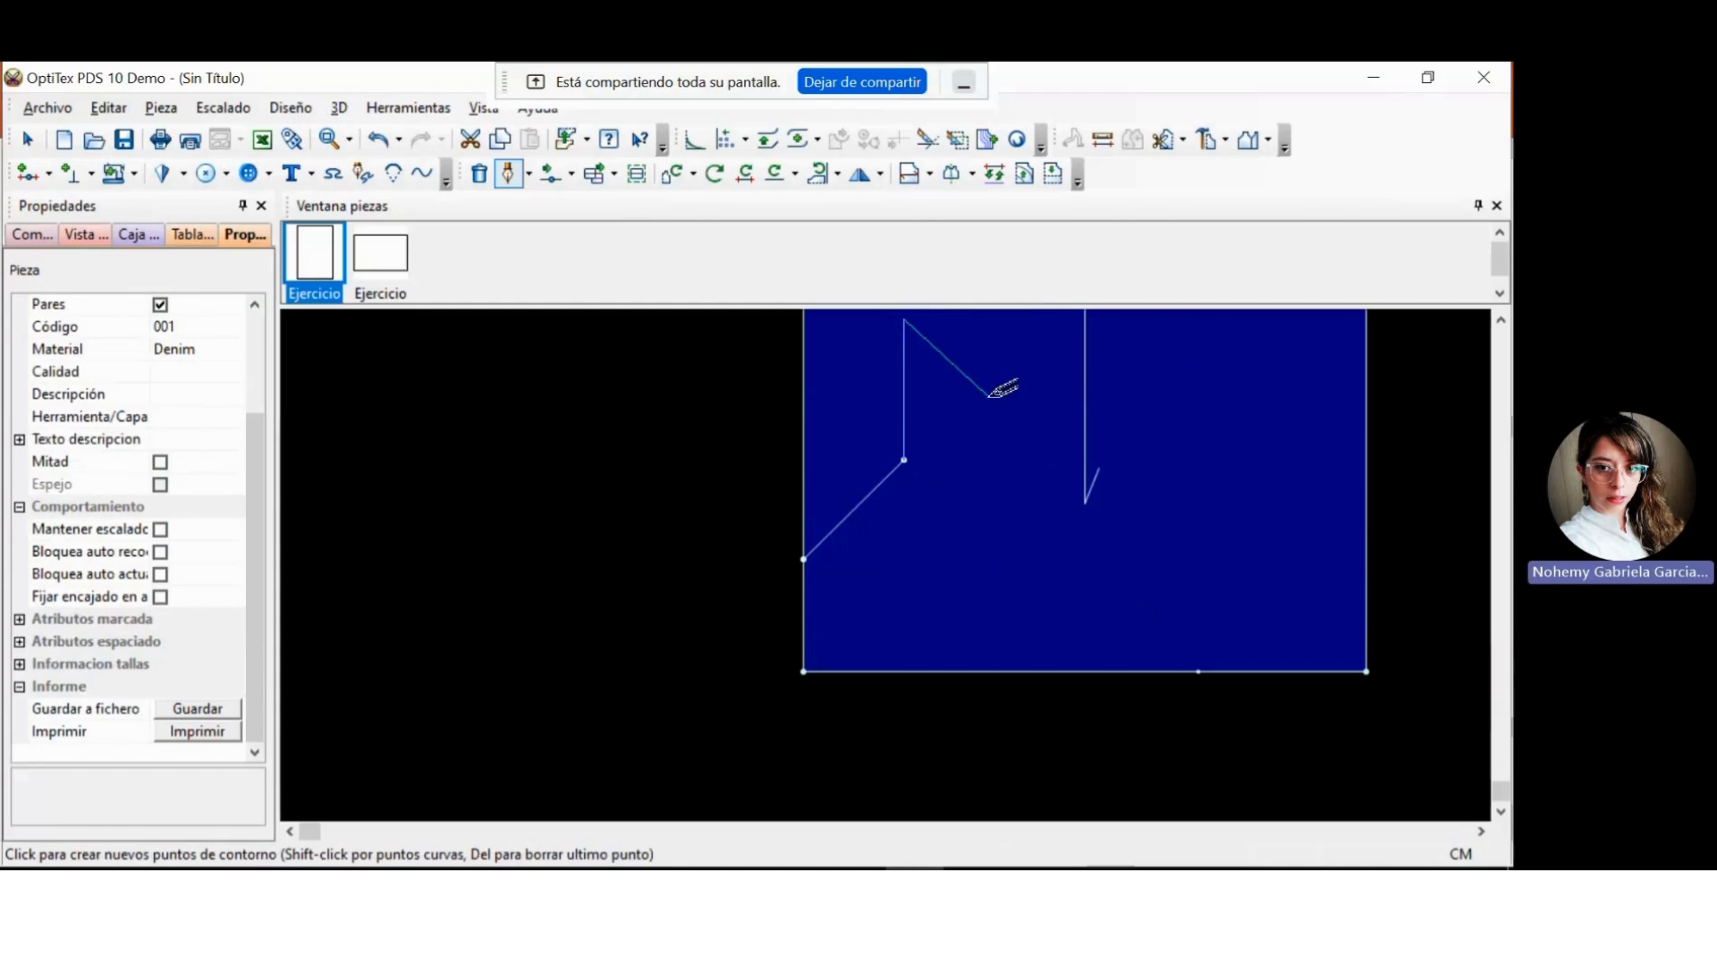
pyautogui.press('Escape')
pyautogui.click(1219, 359)
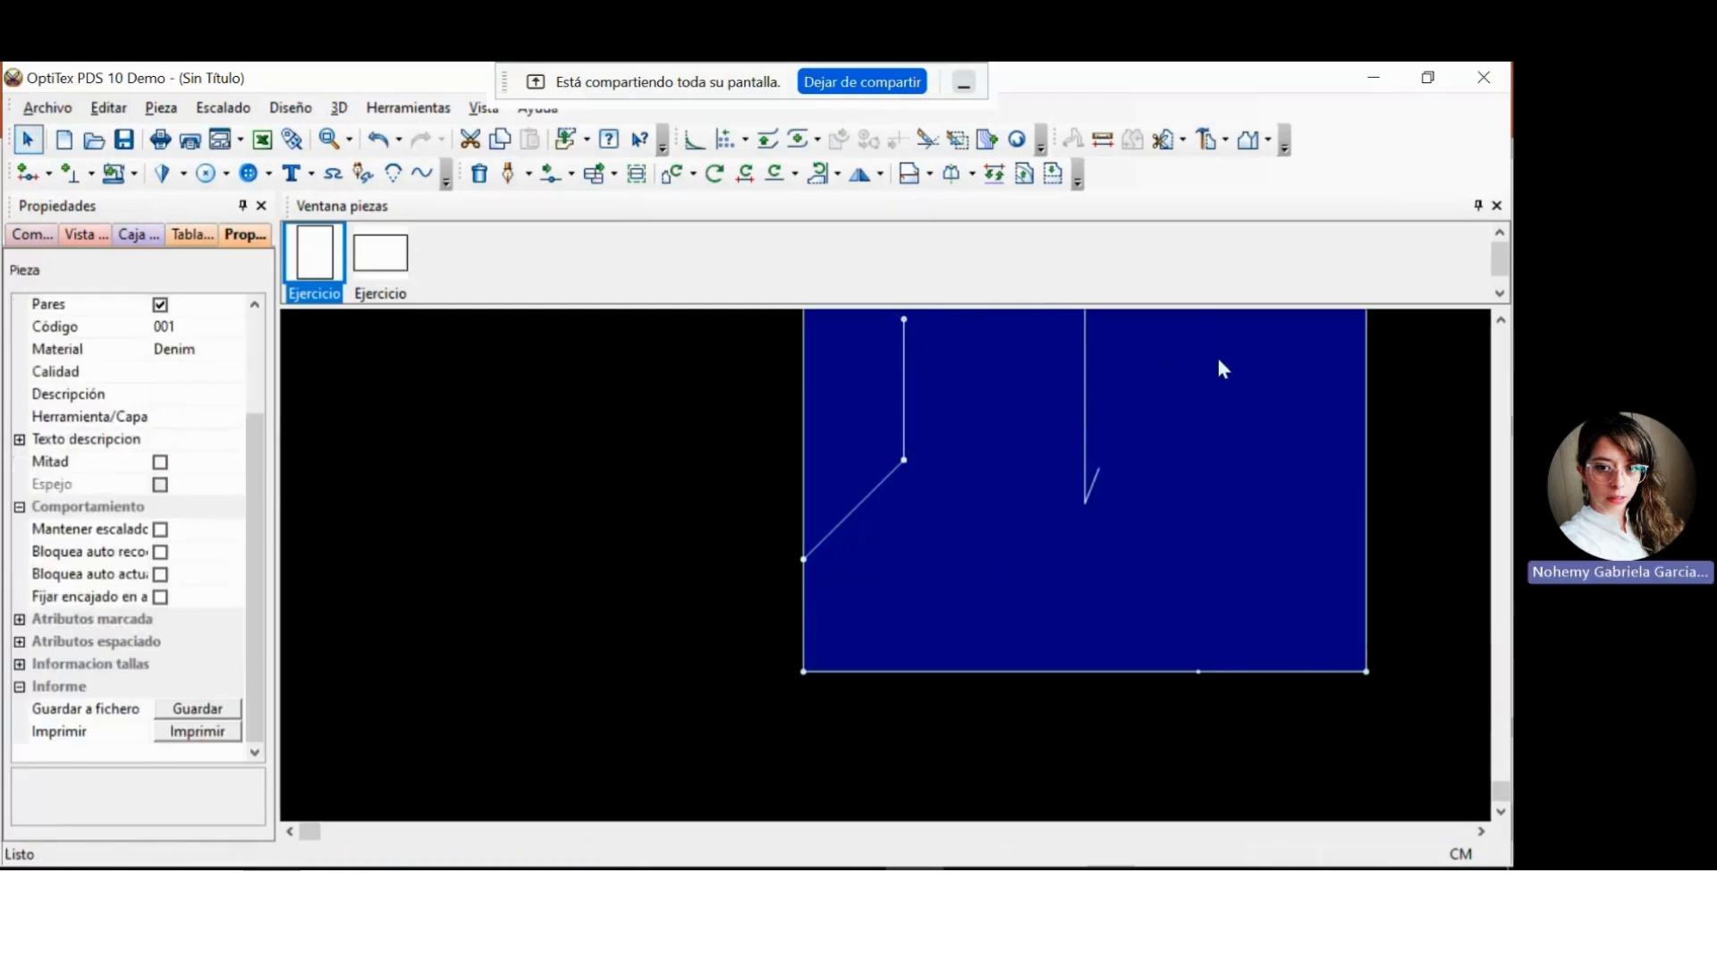
# Delete the internal line near the upper edge of Ejercicio 1 and undo the deletion, twice in a row.
pyautogui.click(1502, 321)
pyautogui.click(1502, 321)
pyautogui.click(1502, 321)
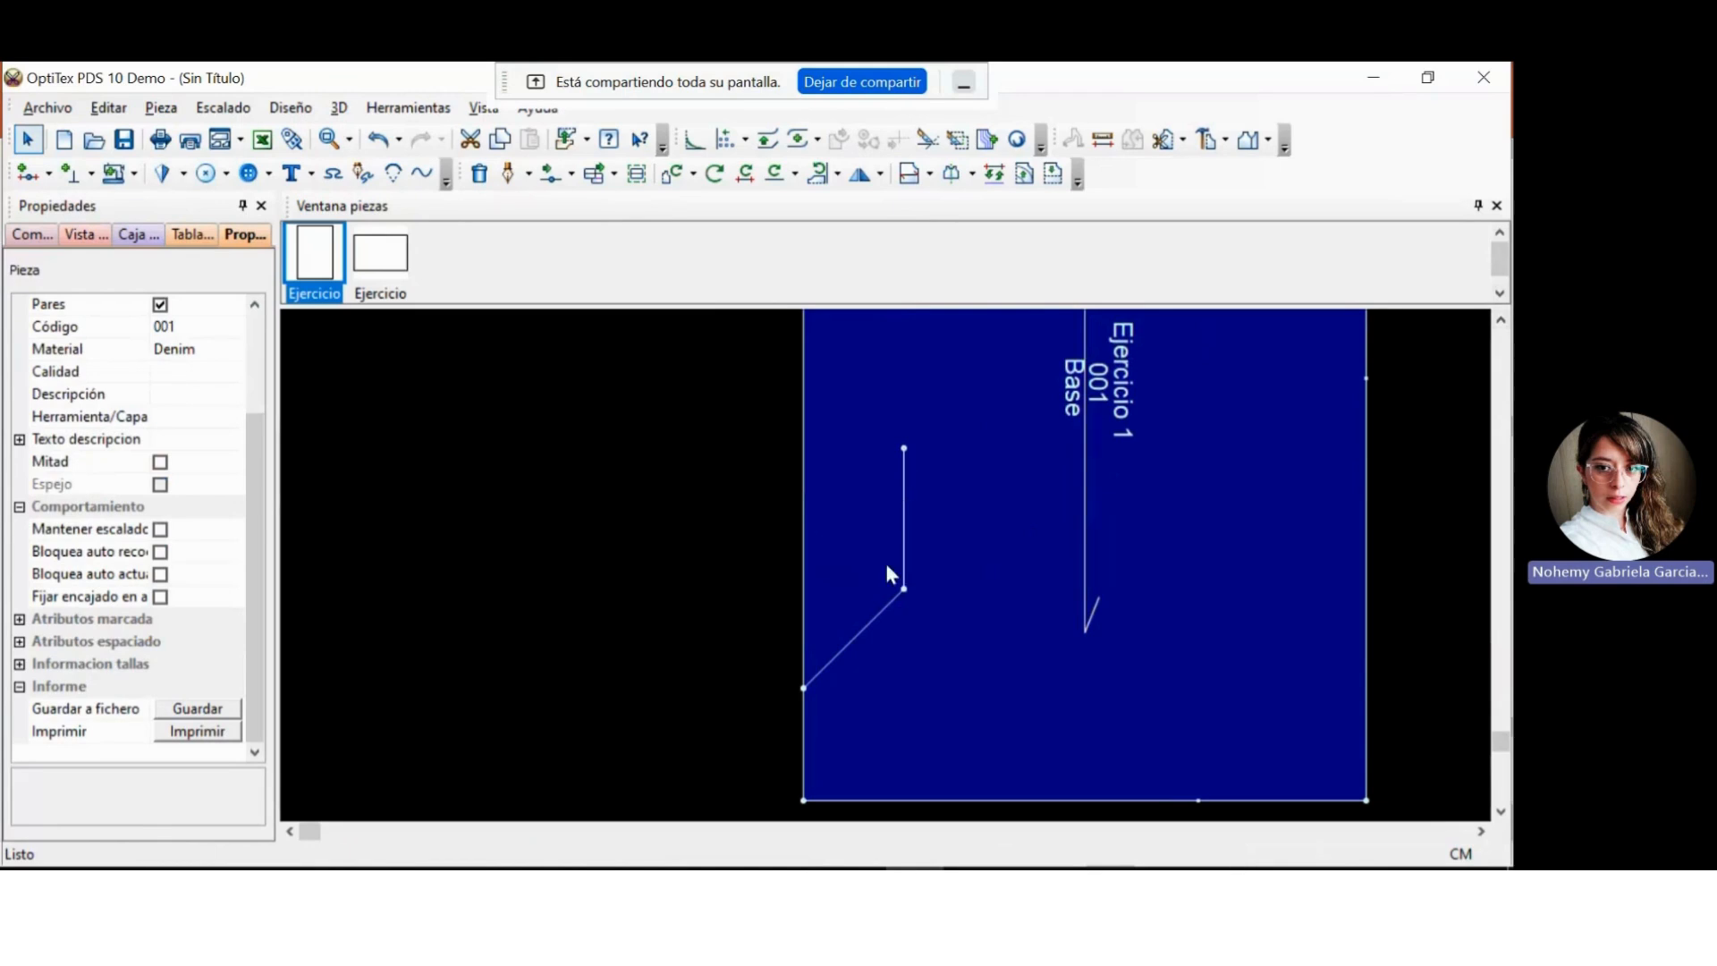
pyautogui.scroll(2, 887, 574)
pyautogui.scroll(-4, 887, 574)
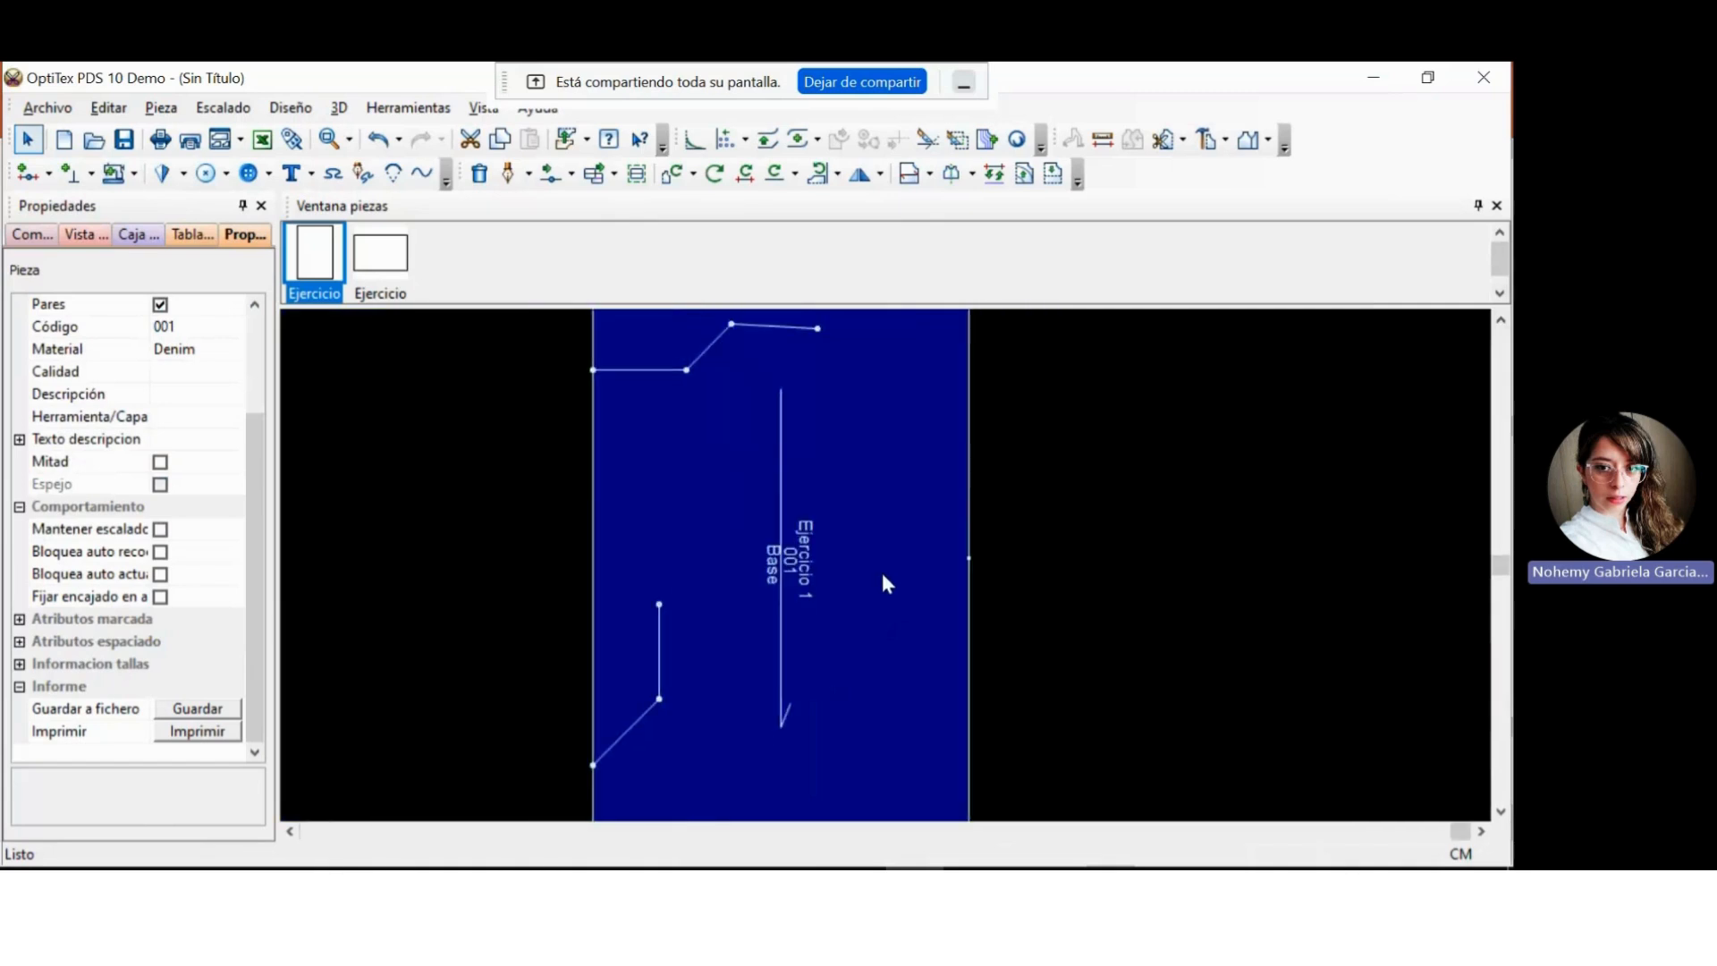
pyautogui.click(1502, 321)
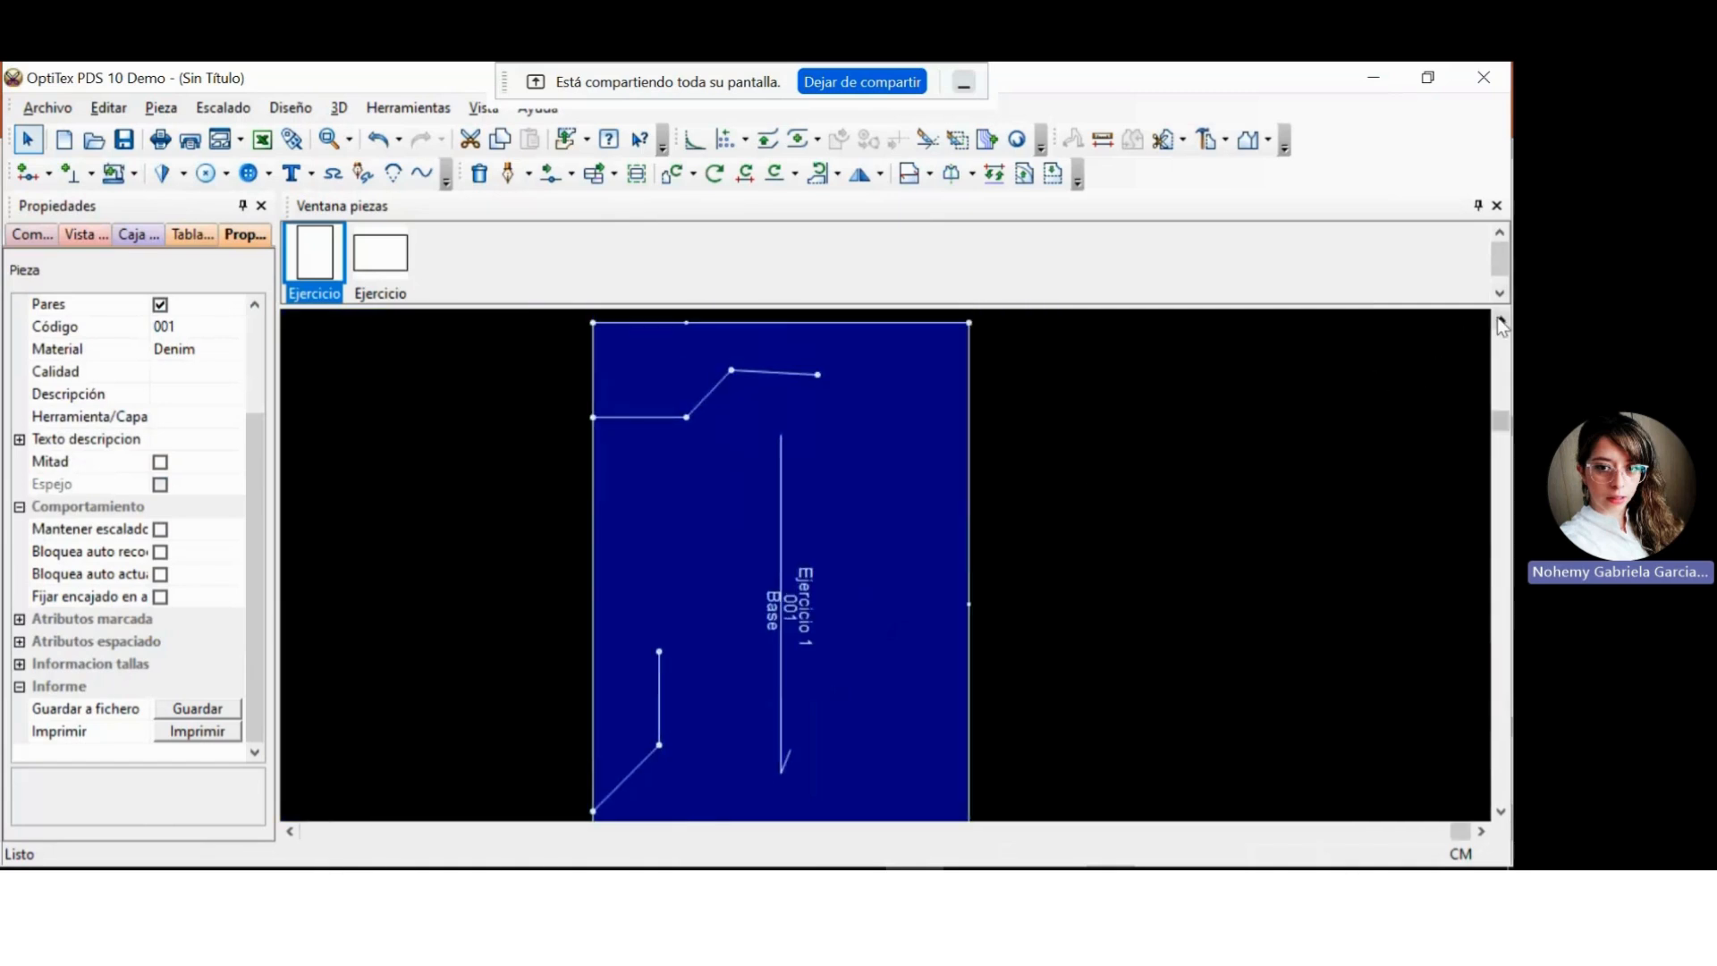
pyautogui.click(1502, 321)
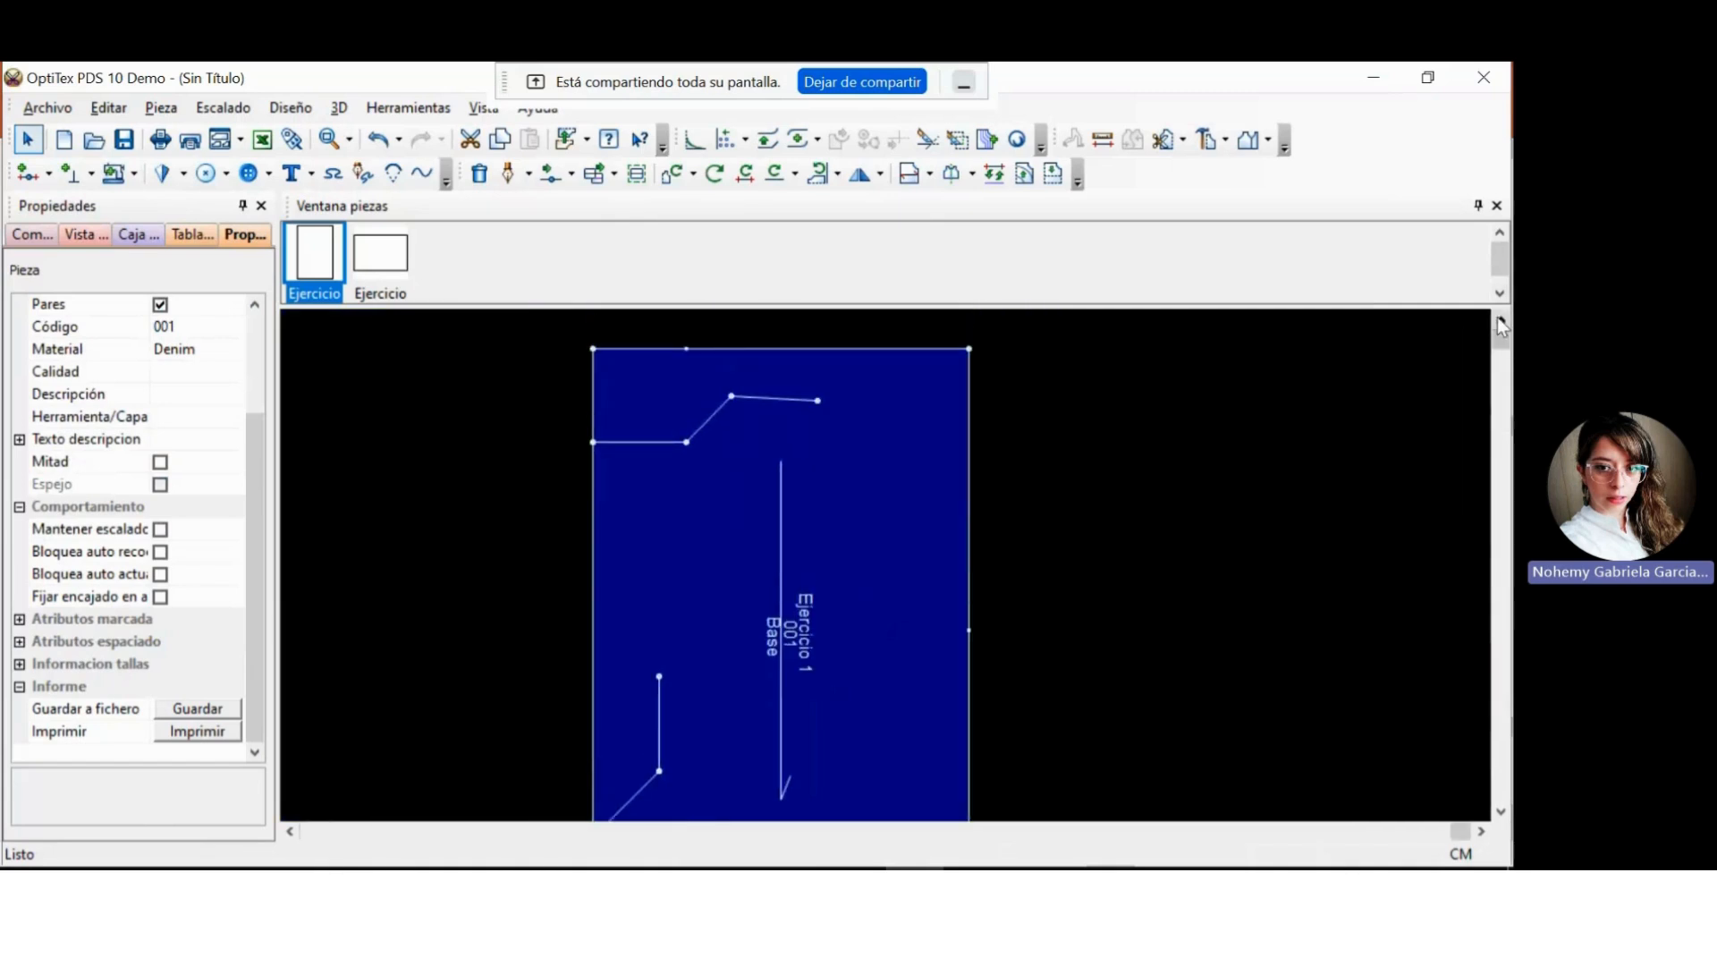
pyautogui.click(477, 175)
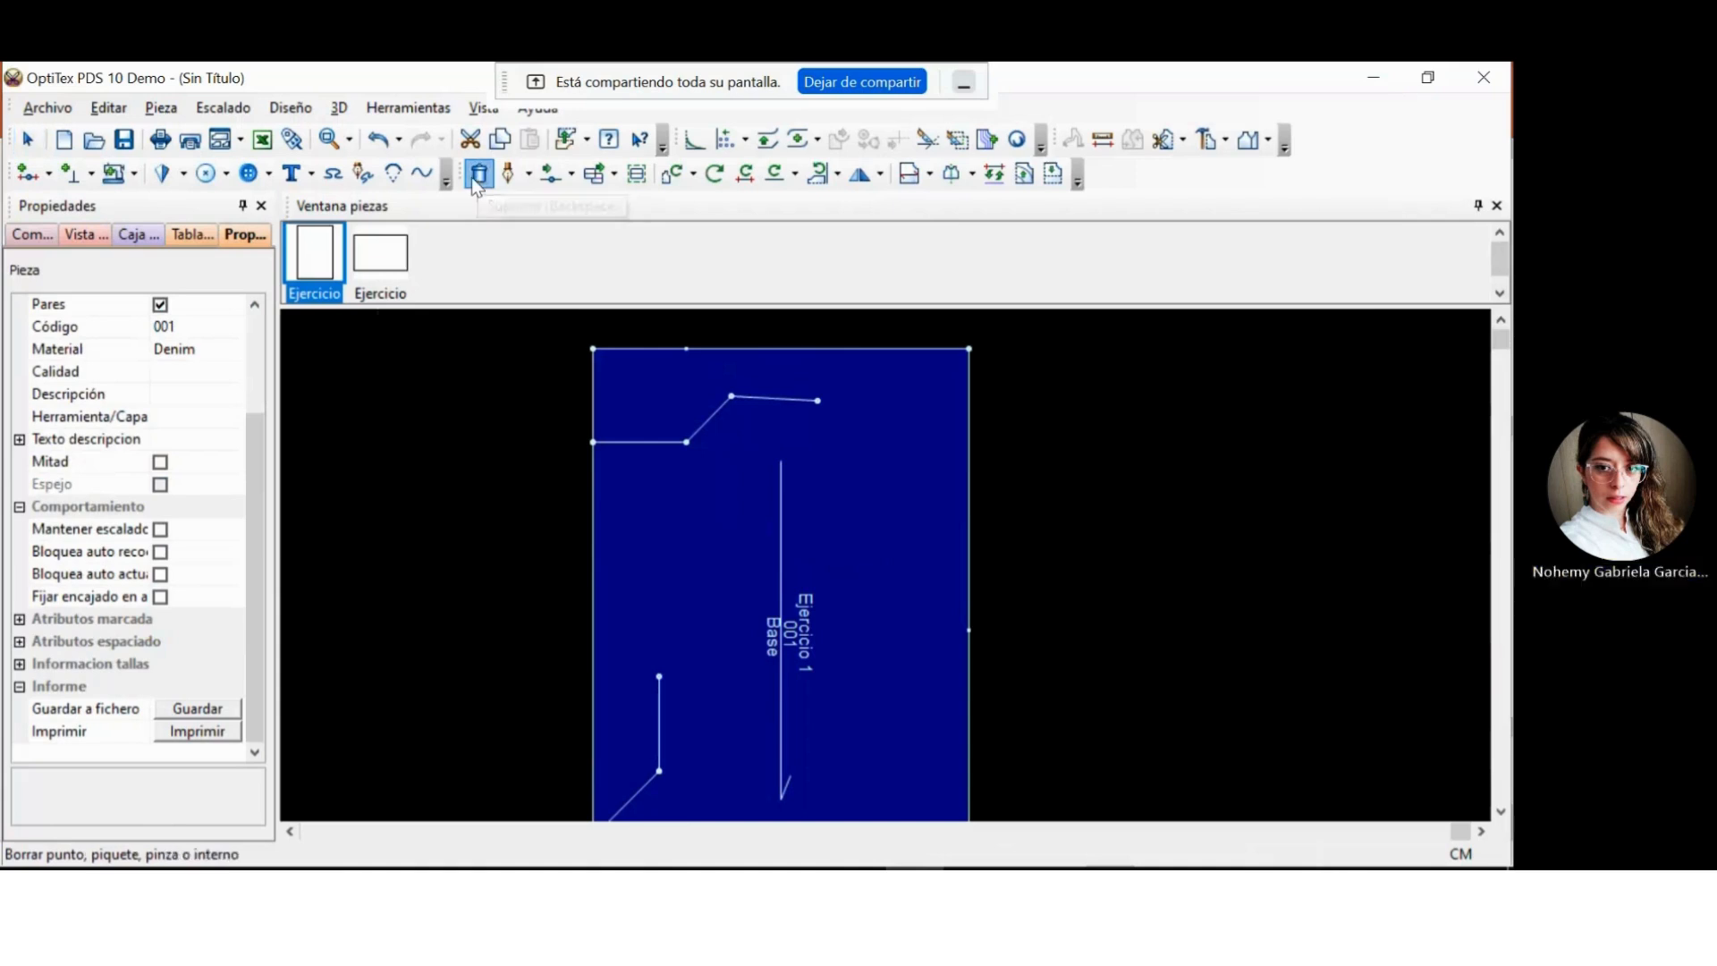
pyautogui.click(703, 428)
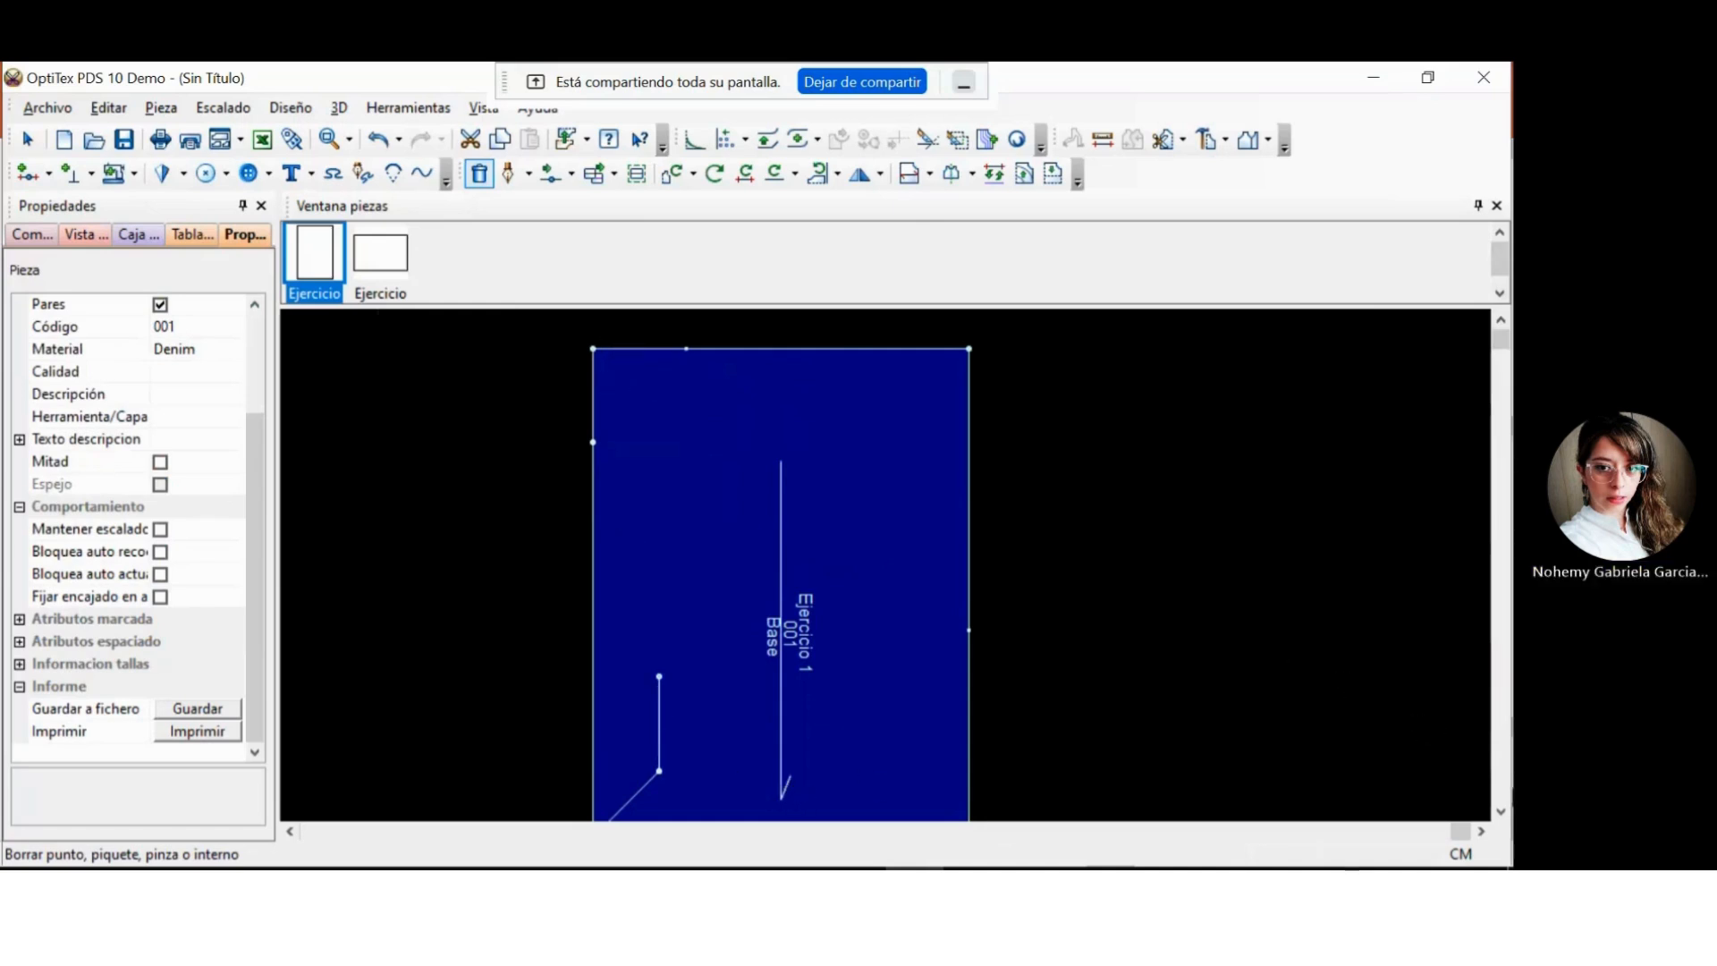
pyautogui.click(378, 138)
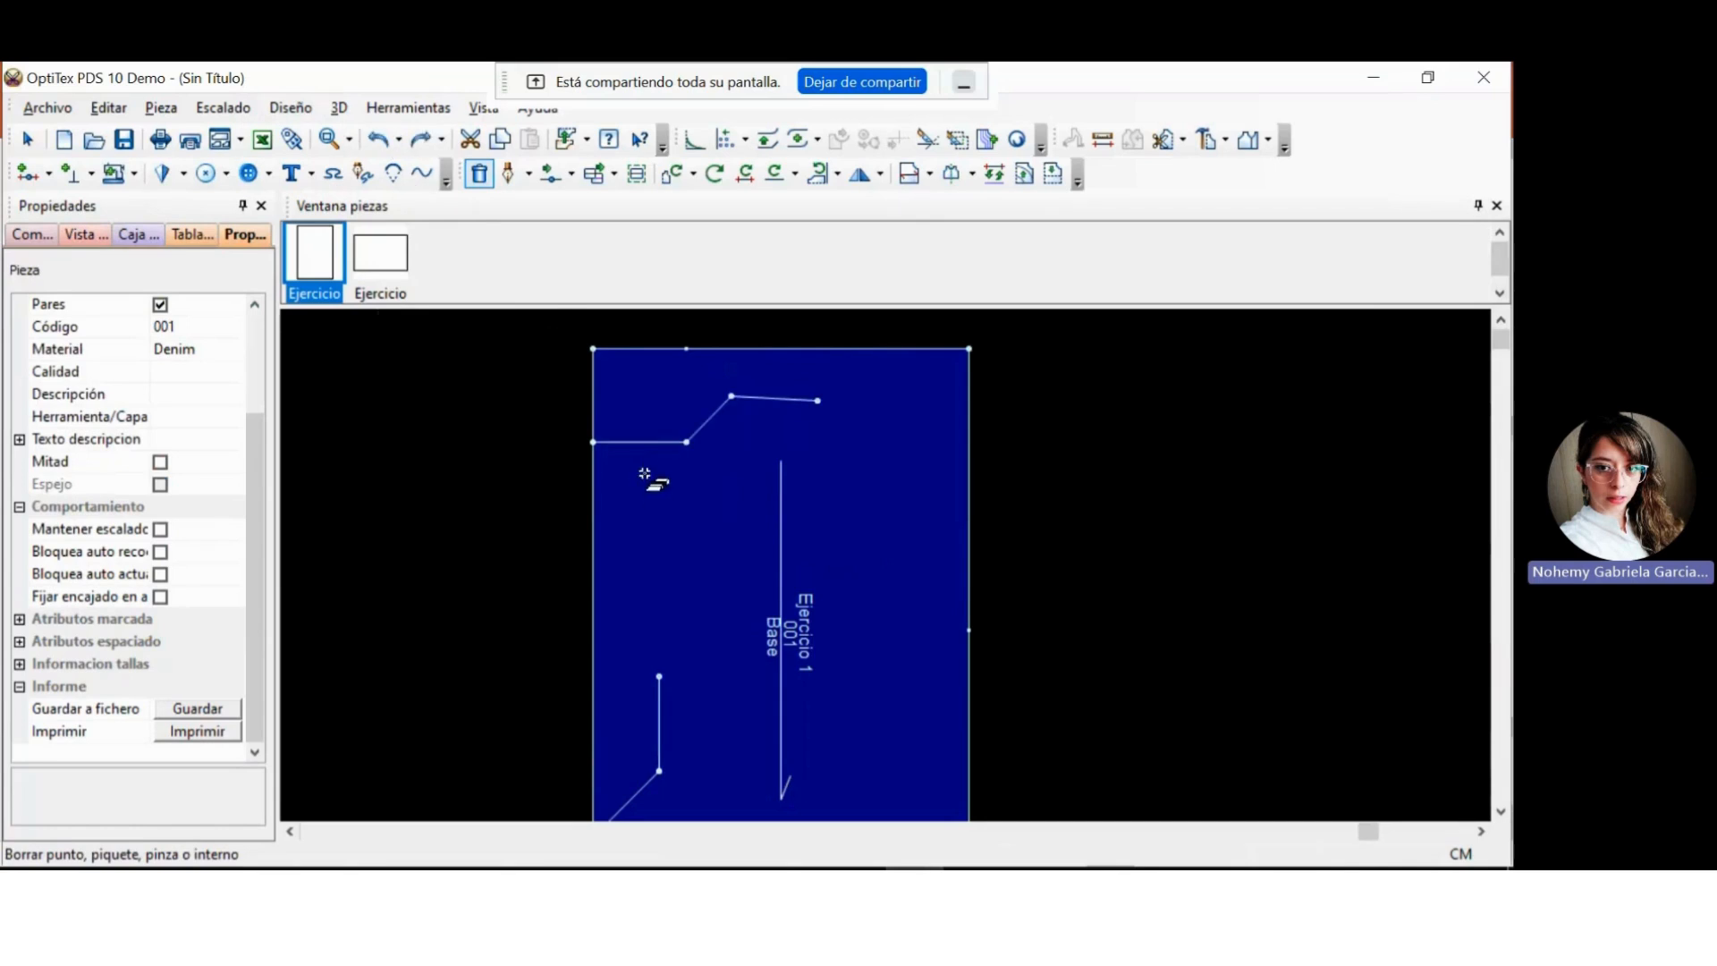
pyautogui.click(716, 420)
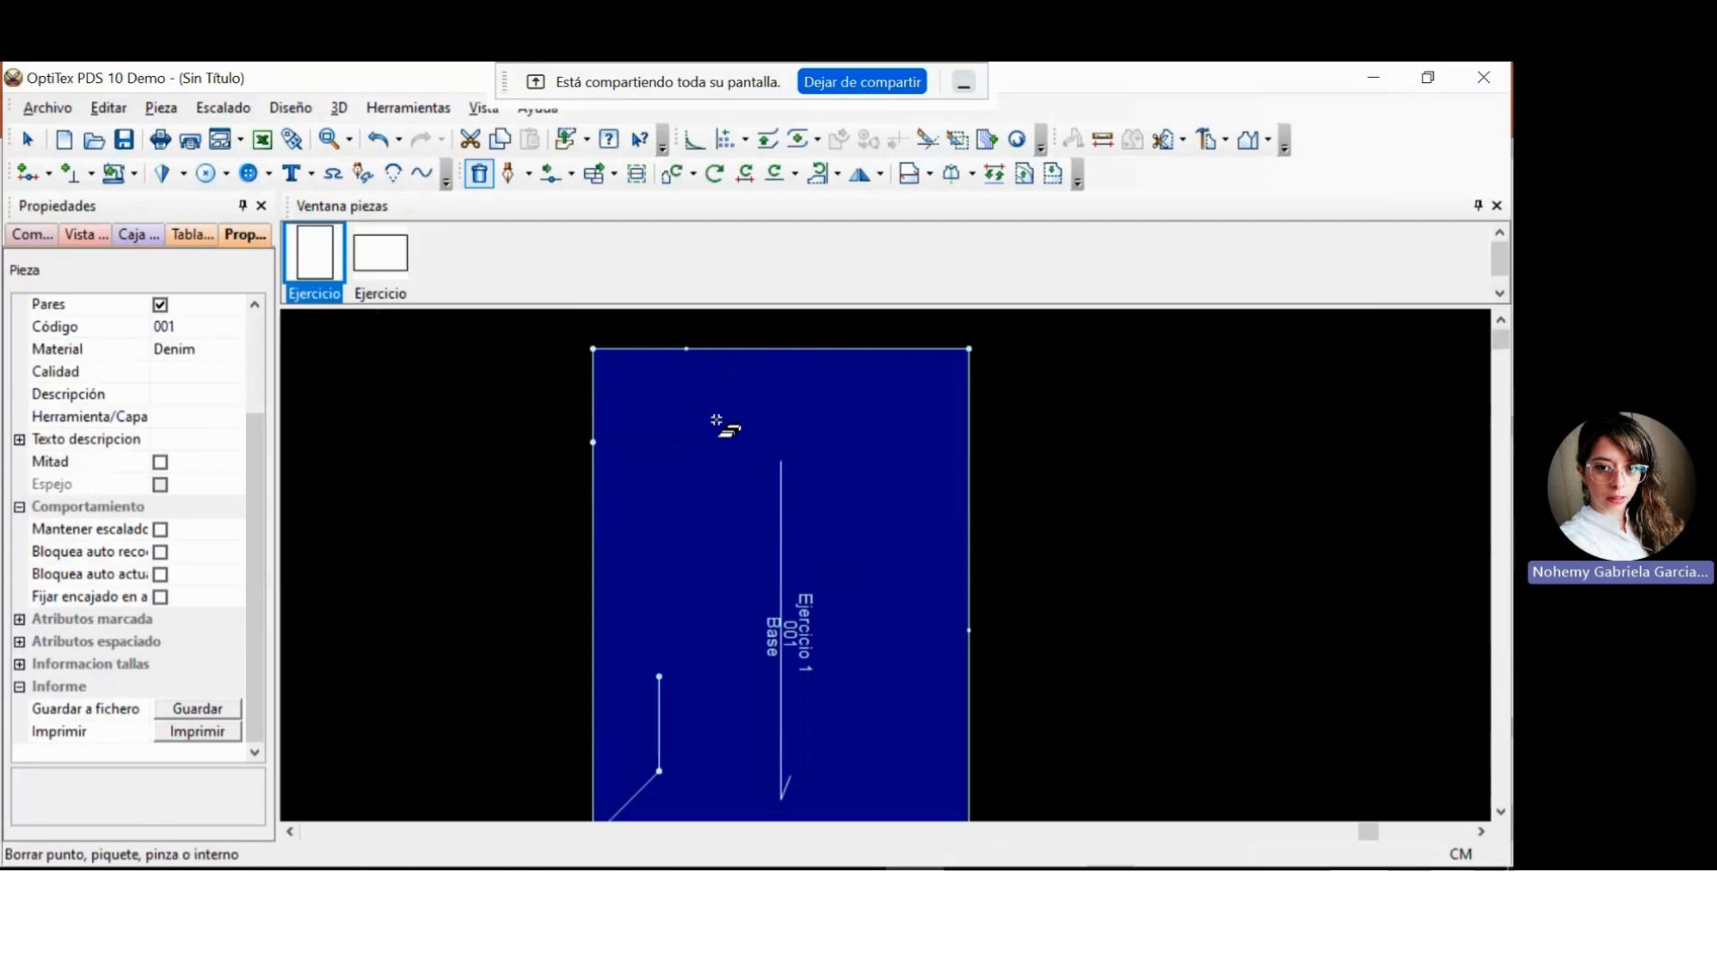
pyautogui.click(377, 139)
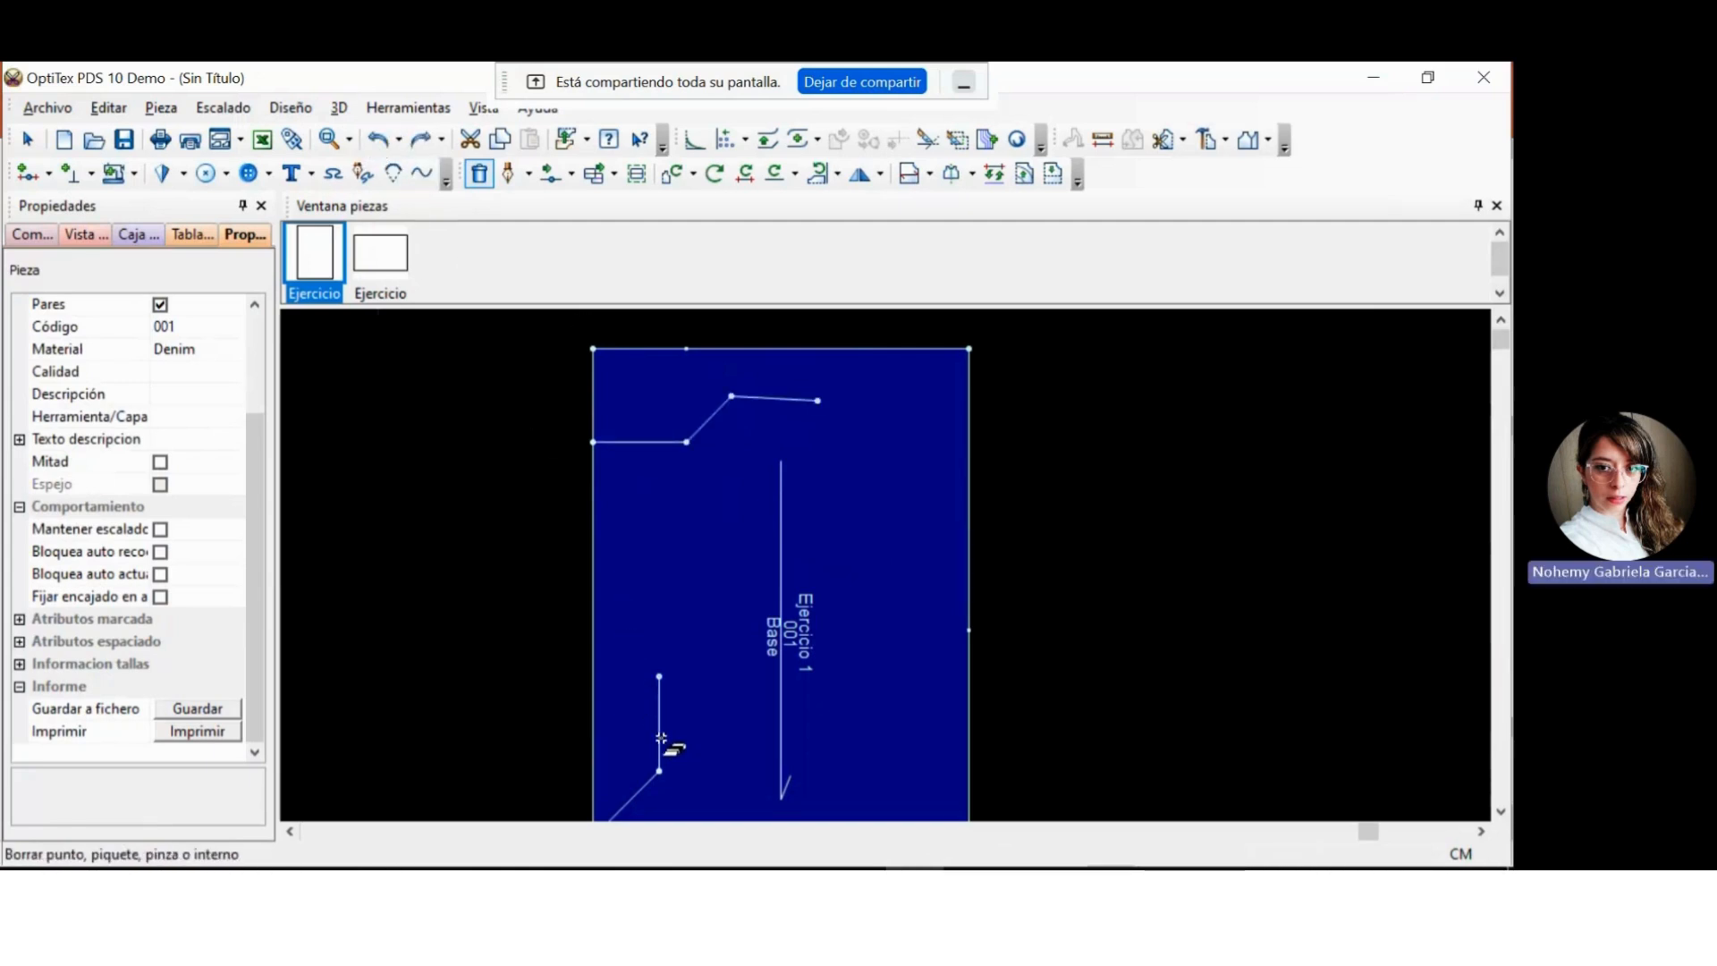
# Delete the vertical segment of the lower internal line, then its diagonal, undoing each deletion, and return to the selection tool.
pyautogui.click(1500, 811)
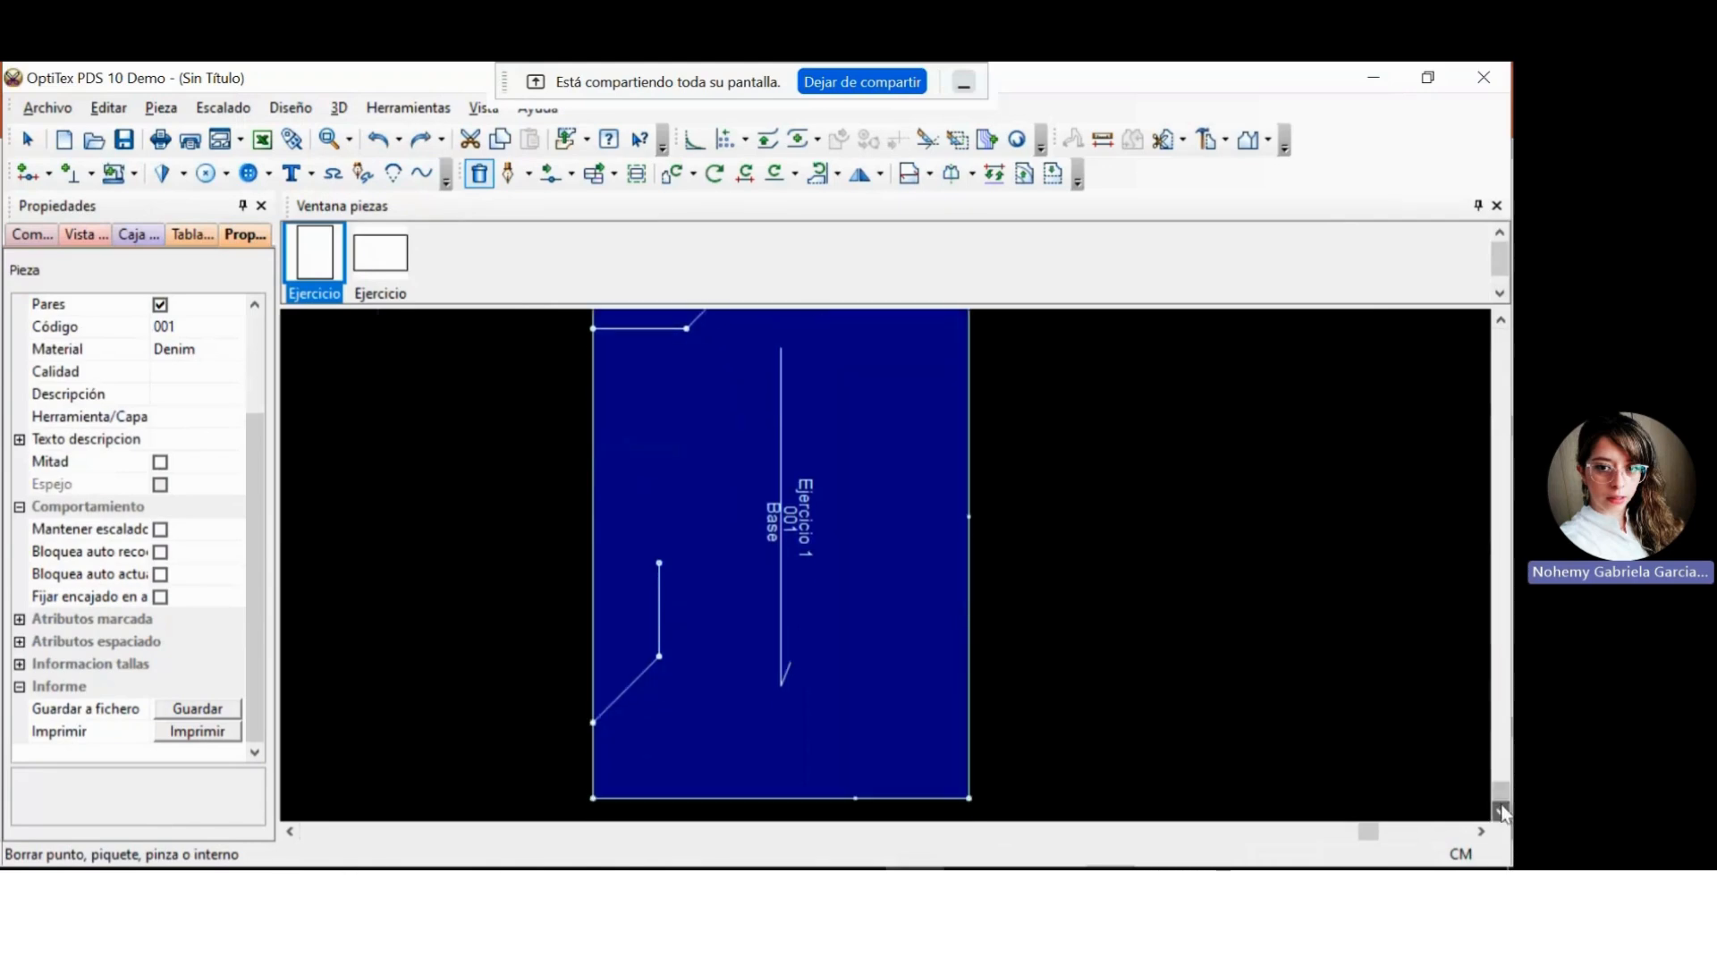
pyautogui.click(659, 609)
pyautogui.hotkey('ctrl', 'z')
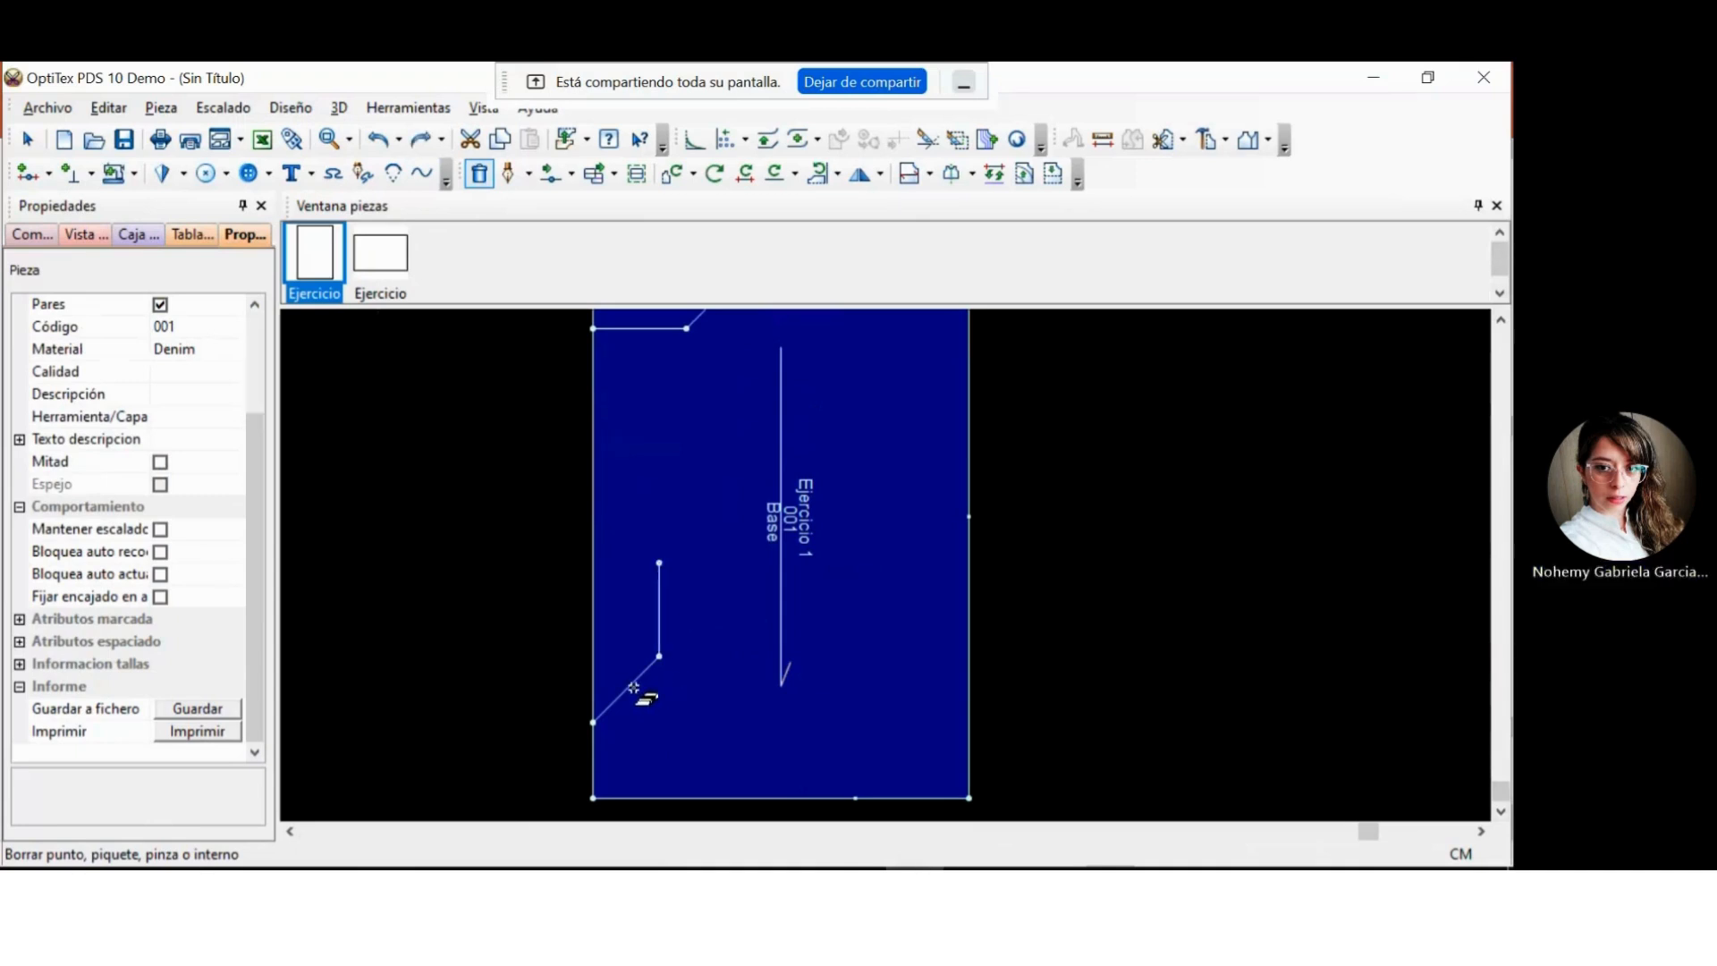
pyautogui.click(627, 689)
pyautogui.hotkey('ctrl', 'z')
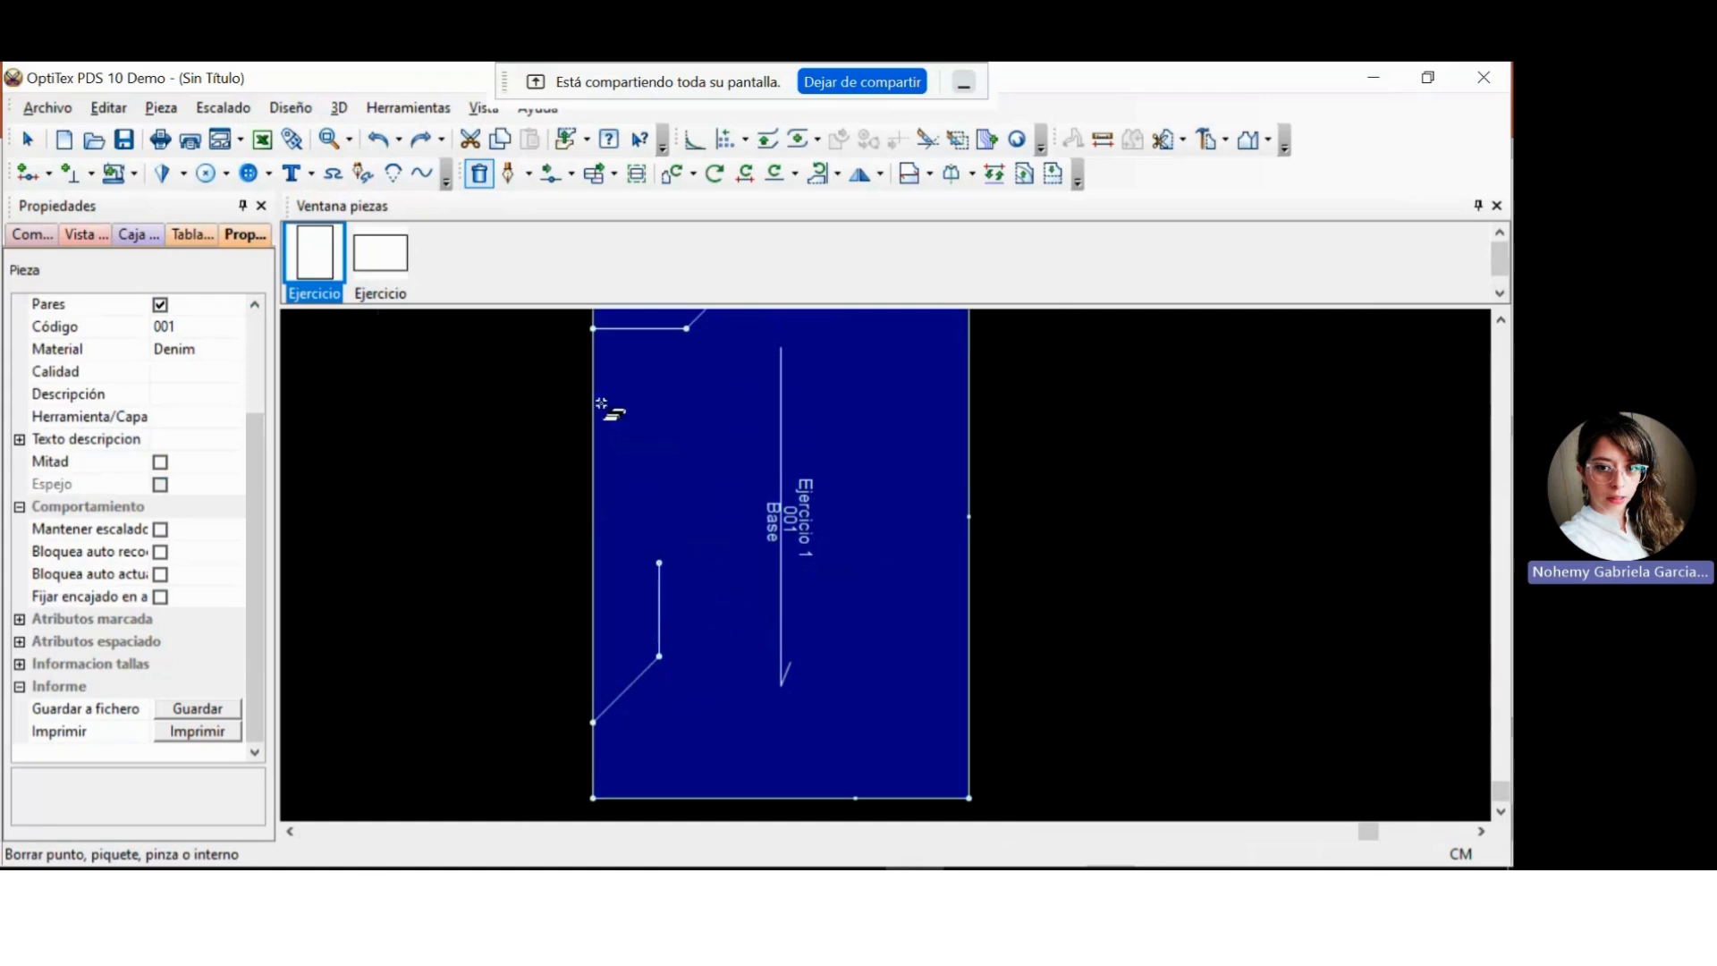
pyautogui.click(28, 139)
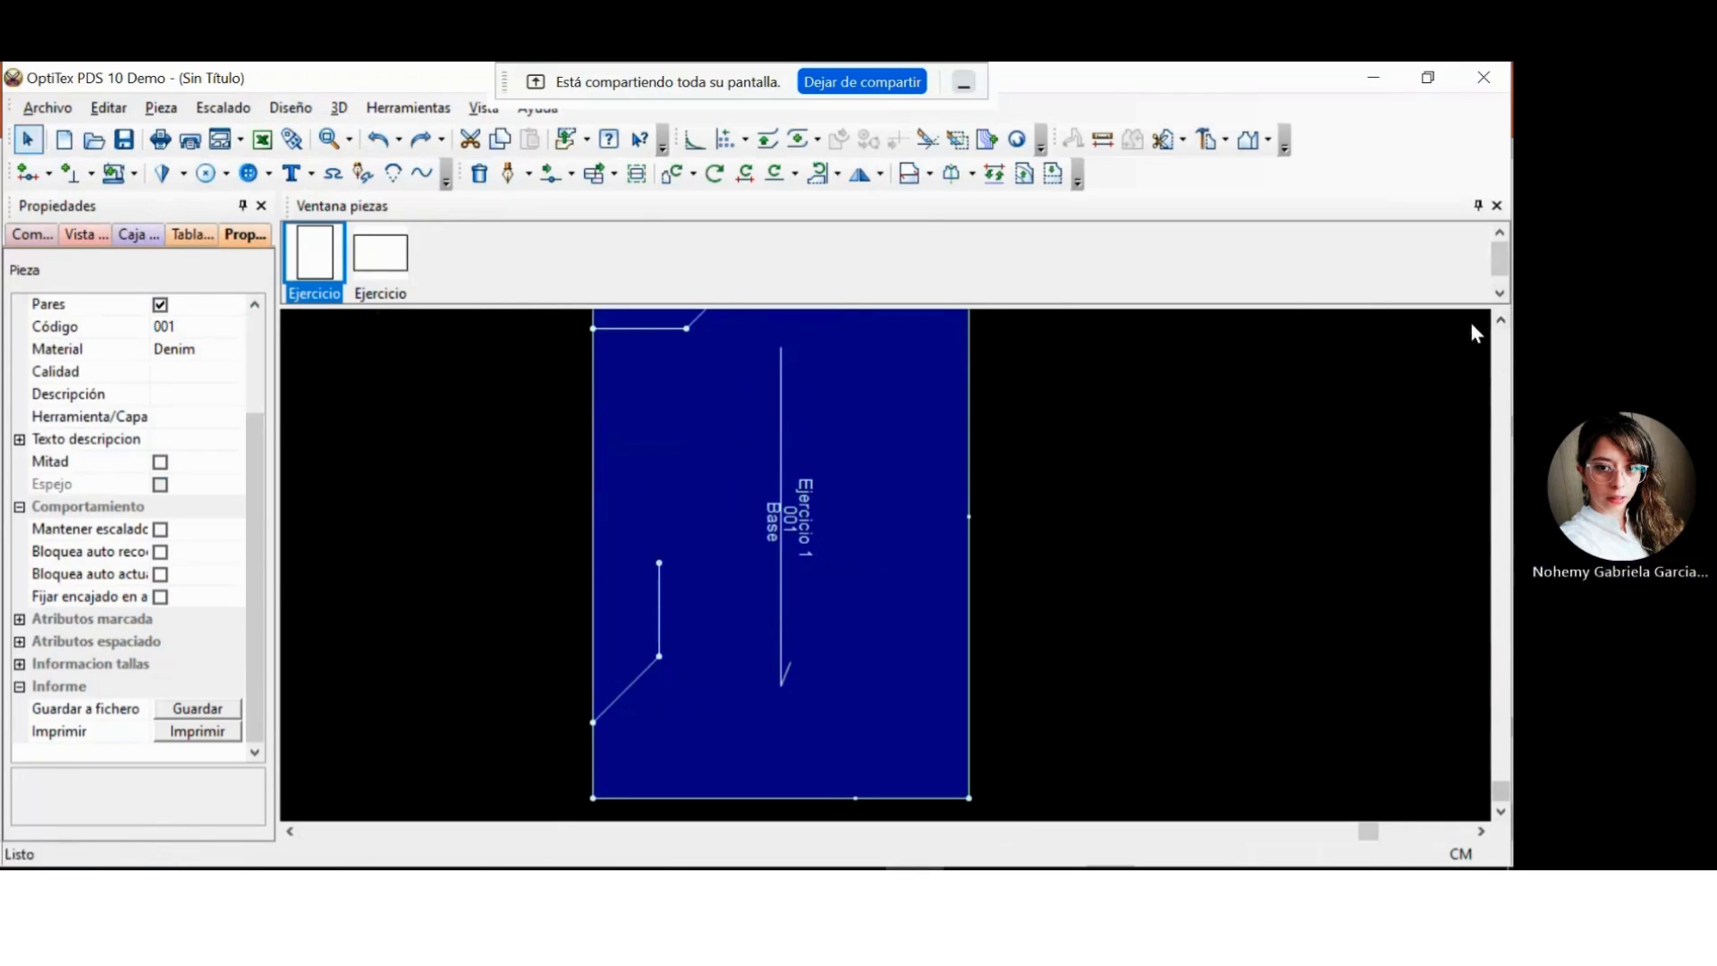
# Switch to PowerPoint and present slide 43, EJERCICIO, full screen to examine the exercise drawing and its dimensions.
pyautogui.click(1501, 333)
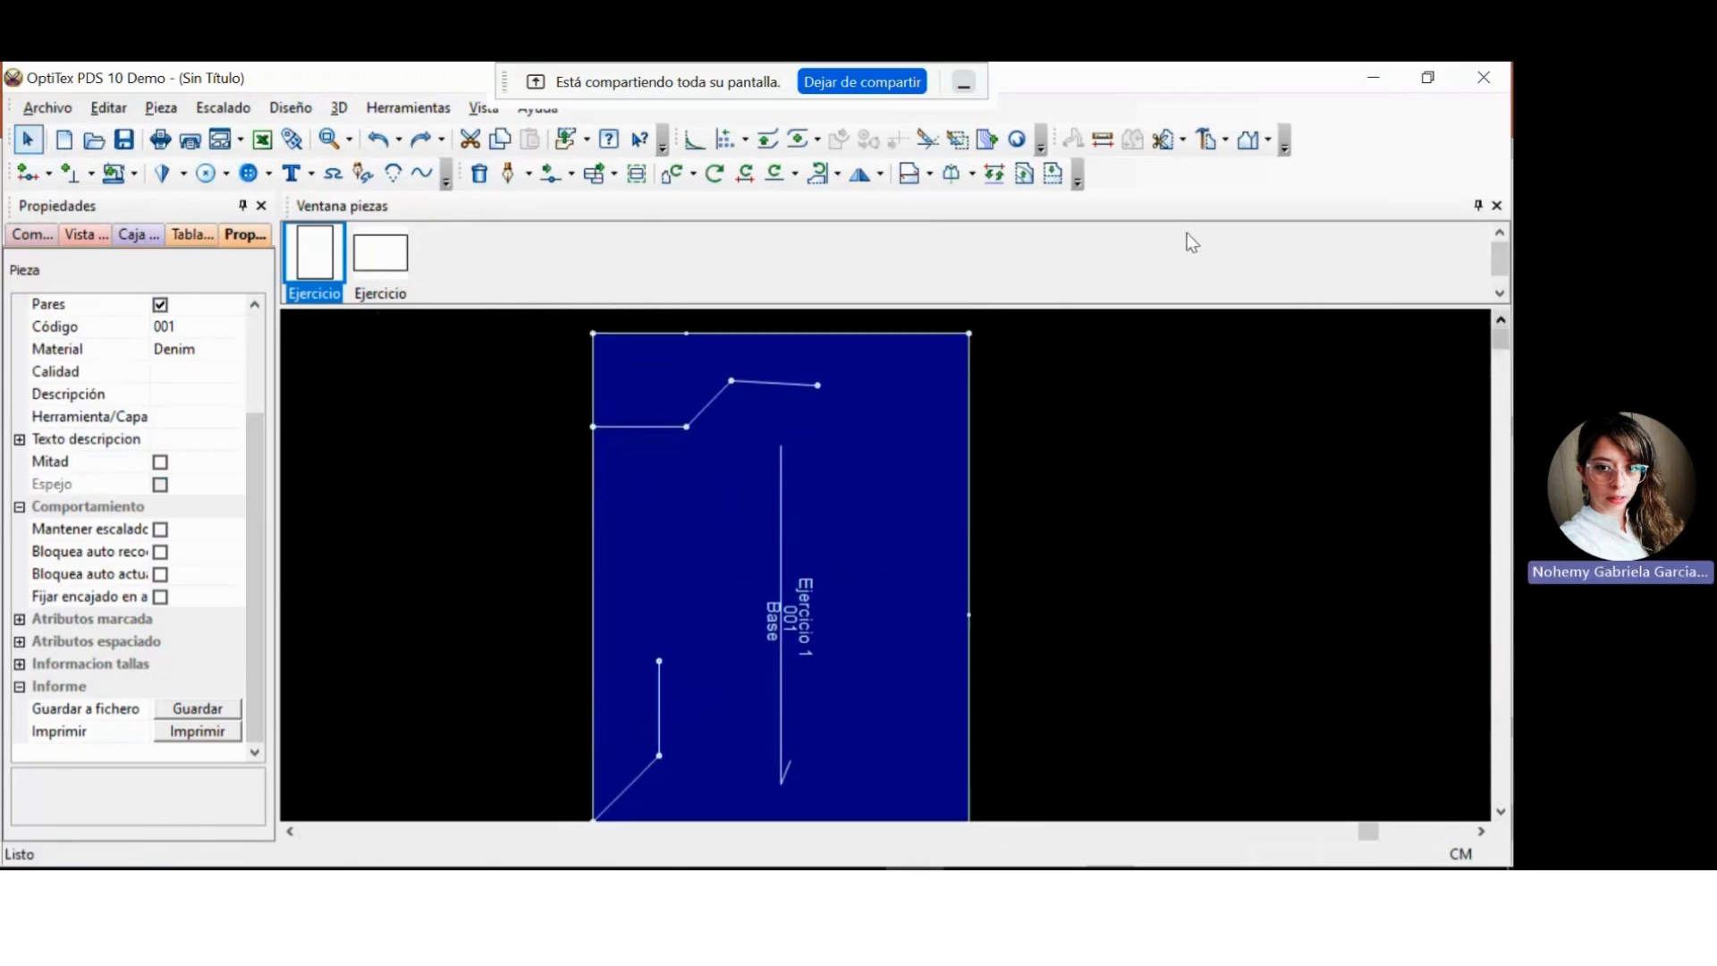
pyautogui.click(868, 87)
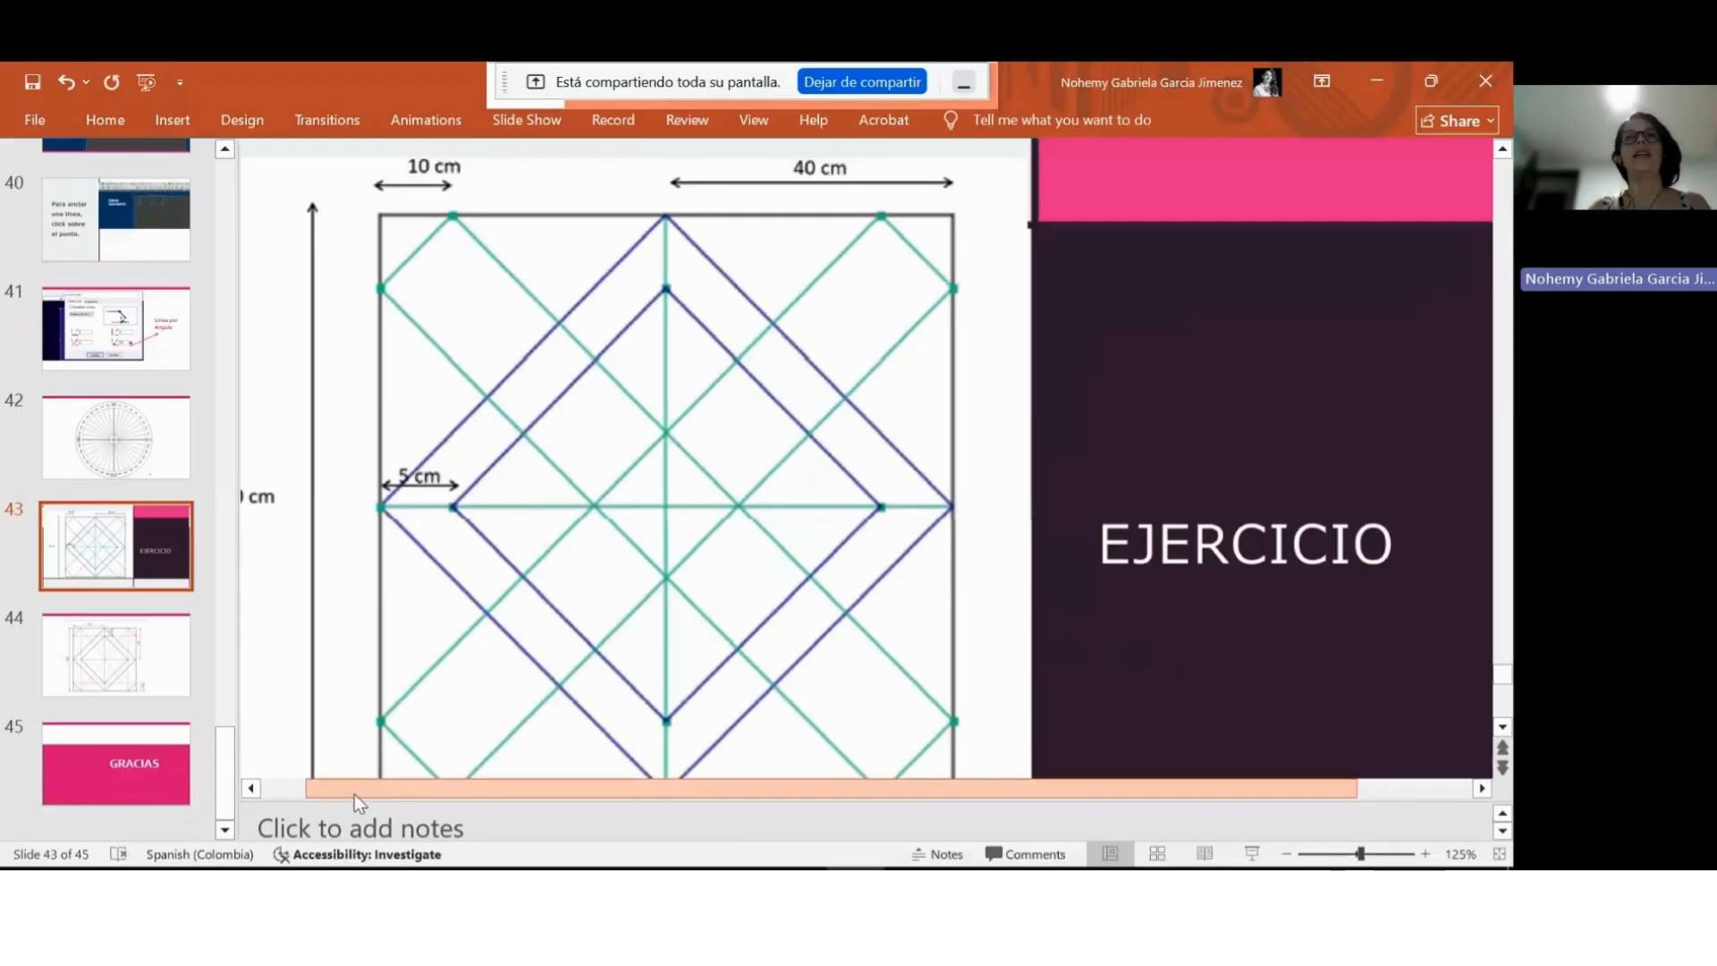
pyautogui.moveTo(357, 788); pyautogui.dragTo(320, 788)
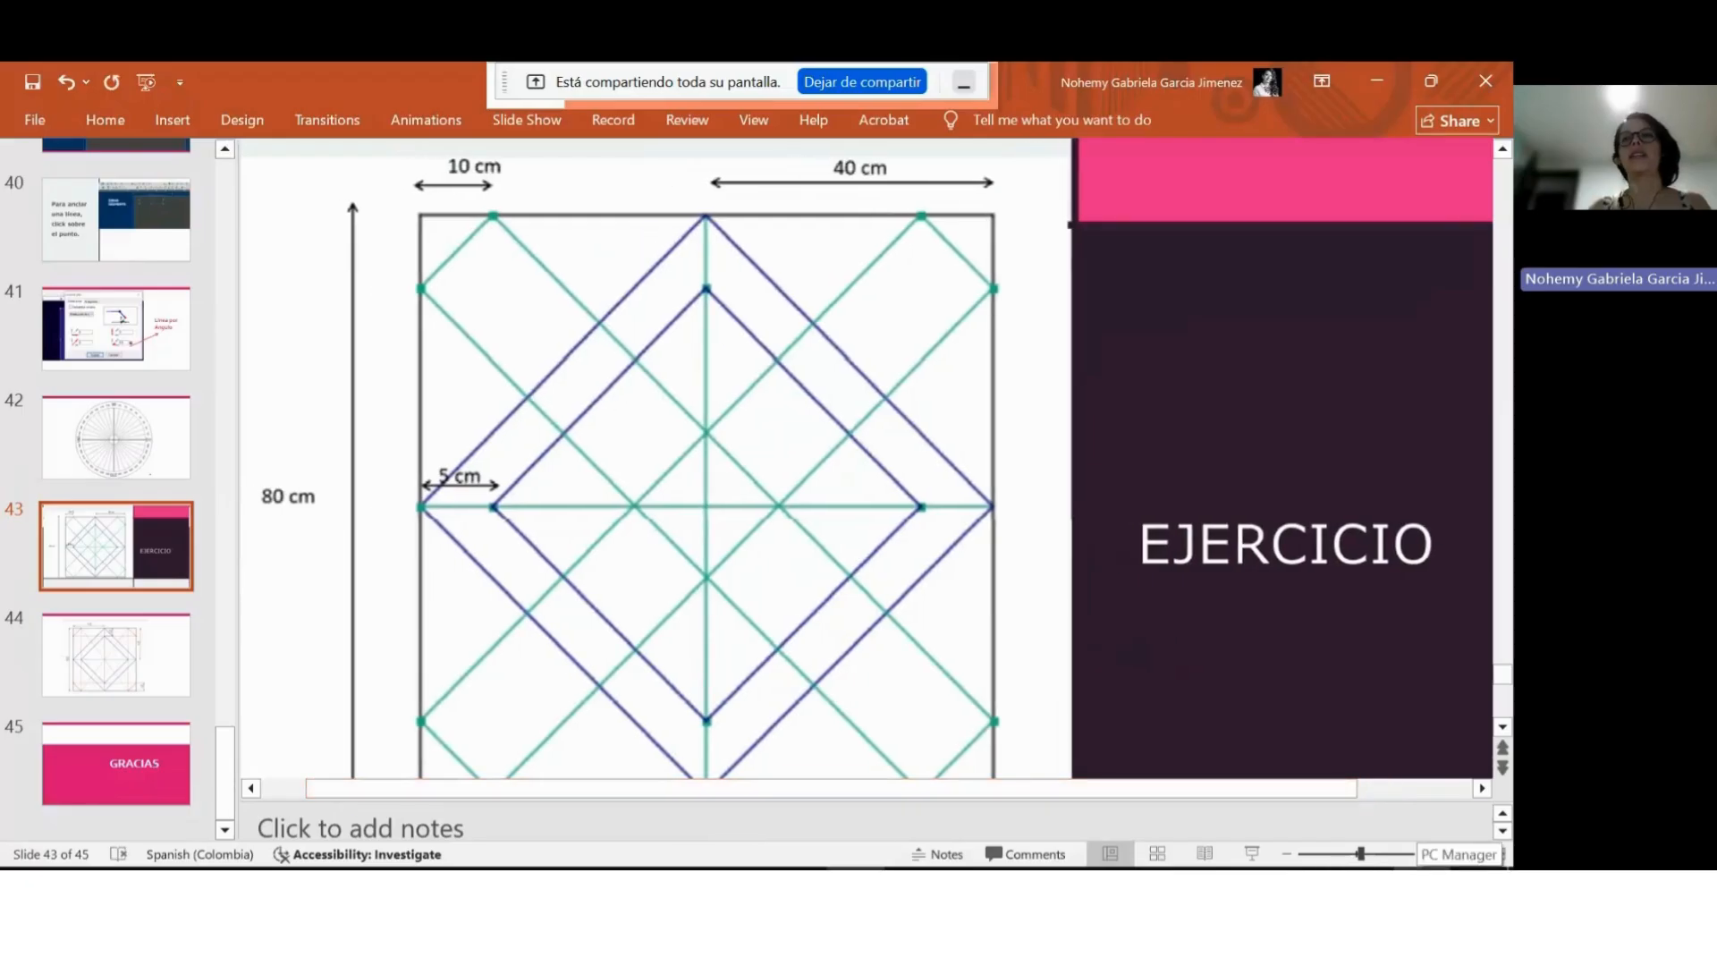
pyautogui.click(1254, 850)
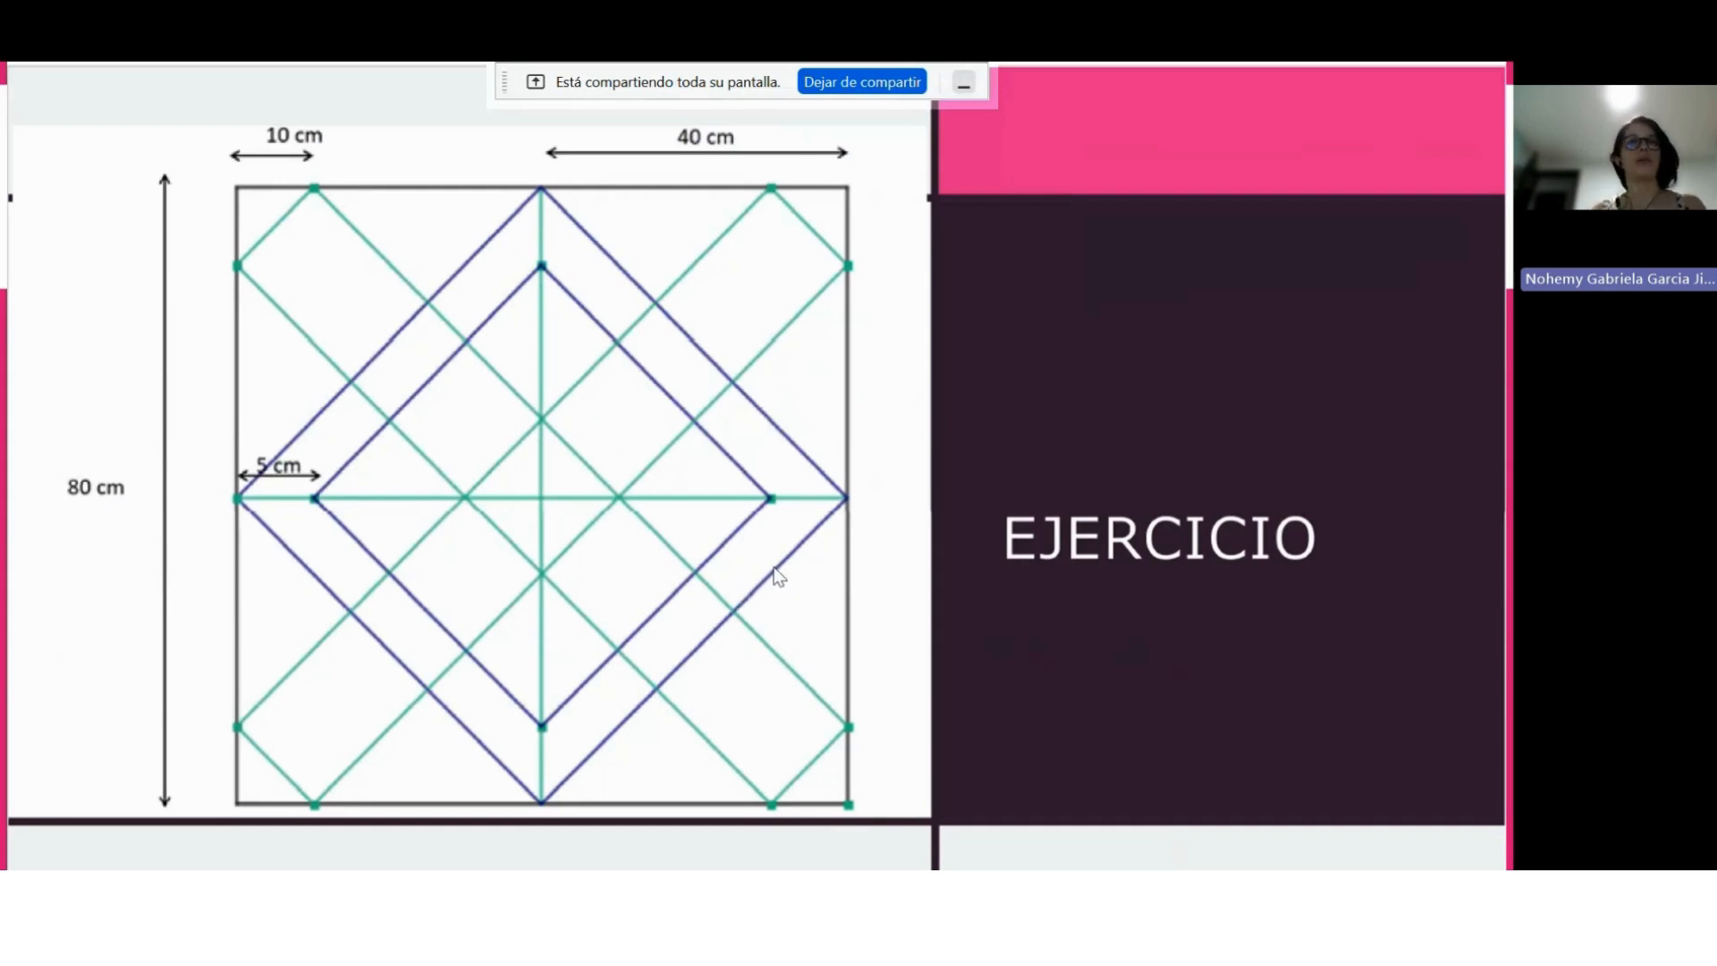
# Exit the slide show and switch to the meeting window in Firefox.
pyautogui.press('Escape')
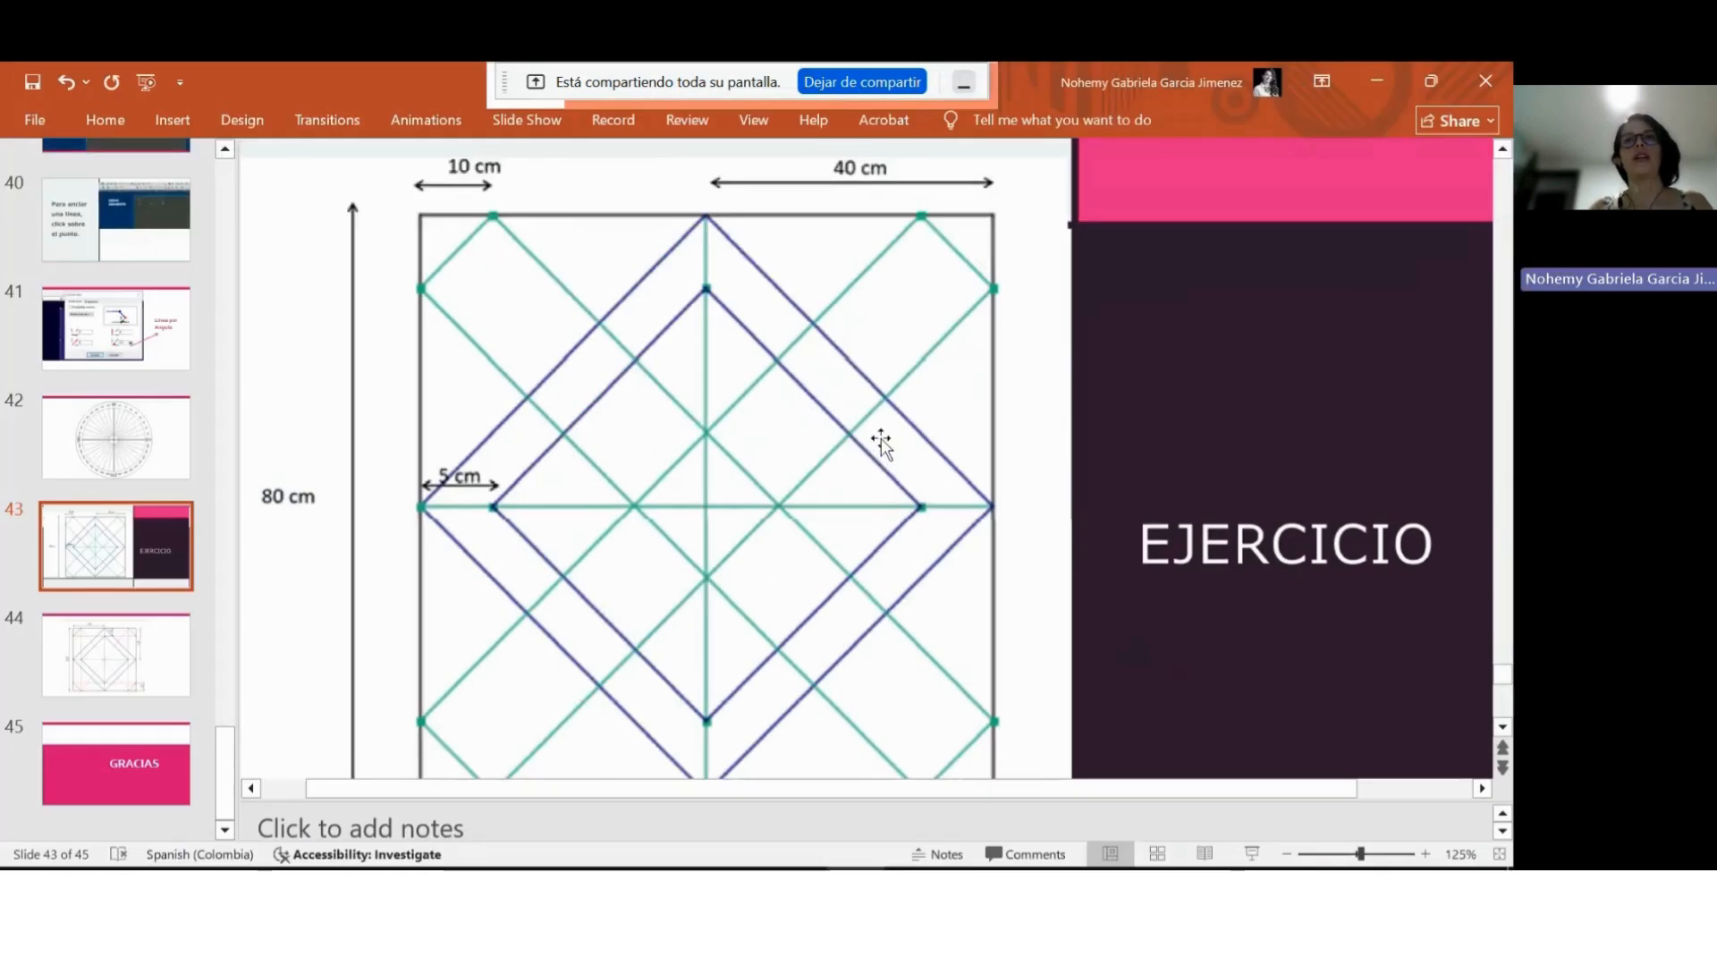
pyautogui.moveTo(564, 869)
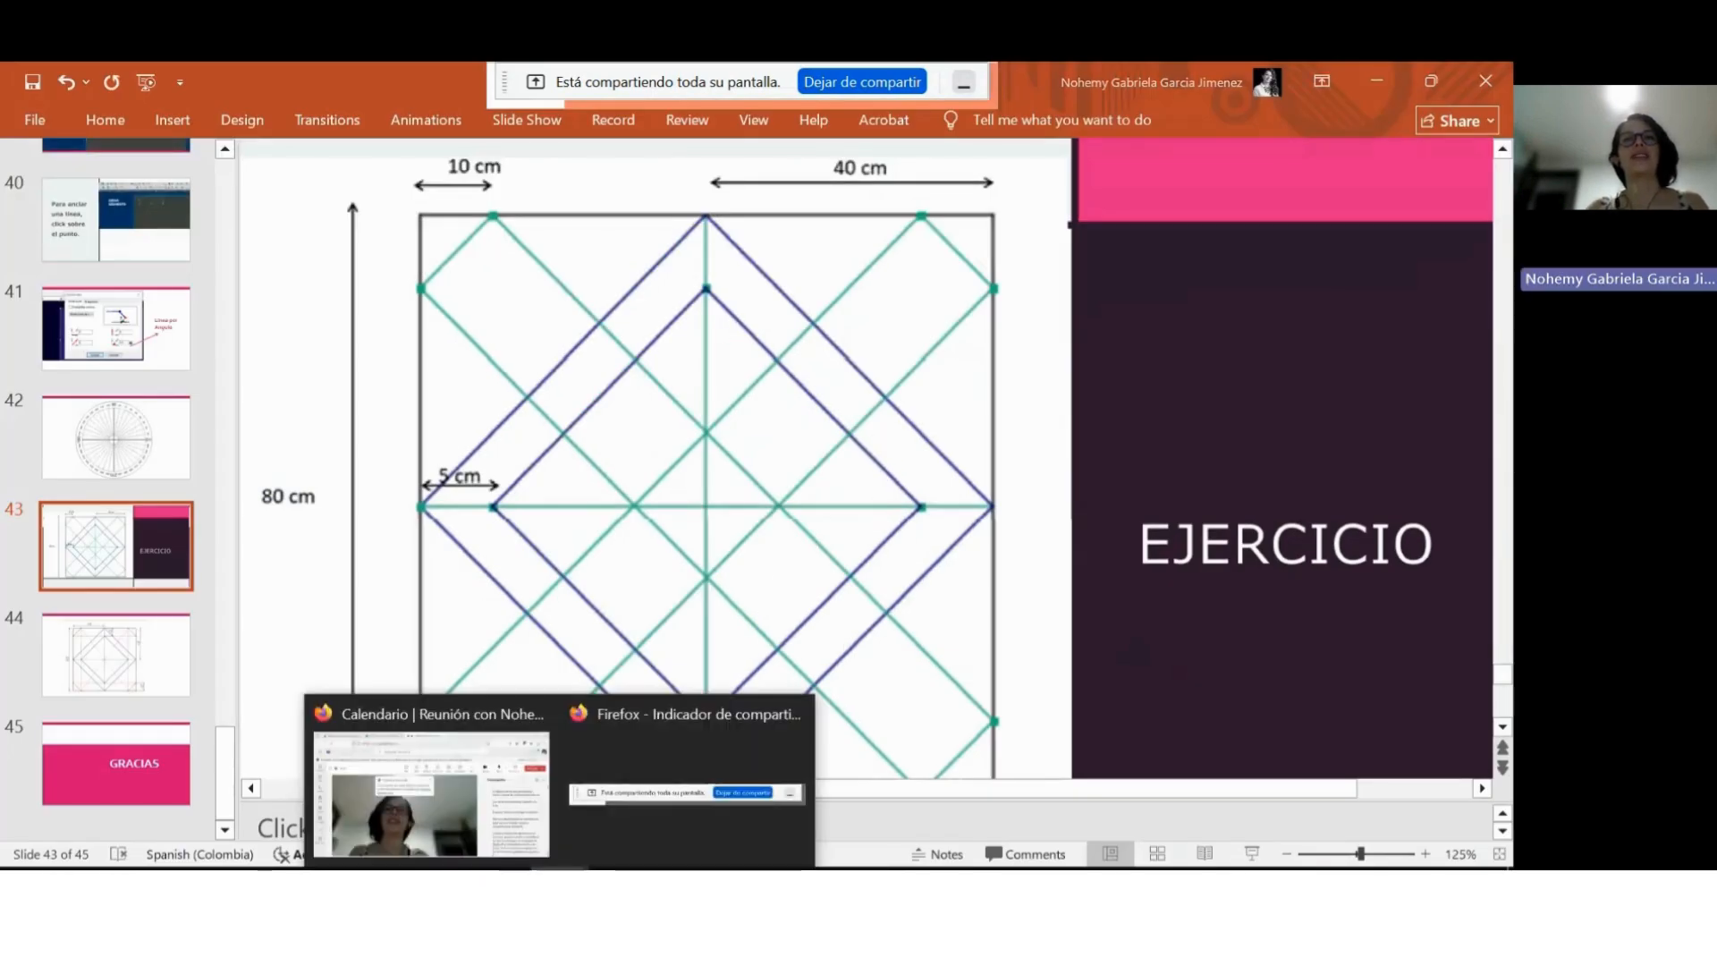
pyautogui.click(429, 769)
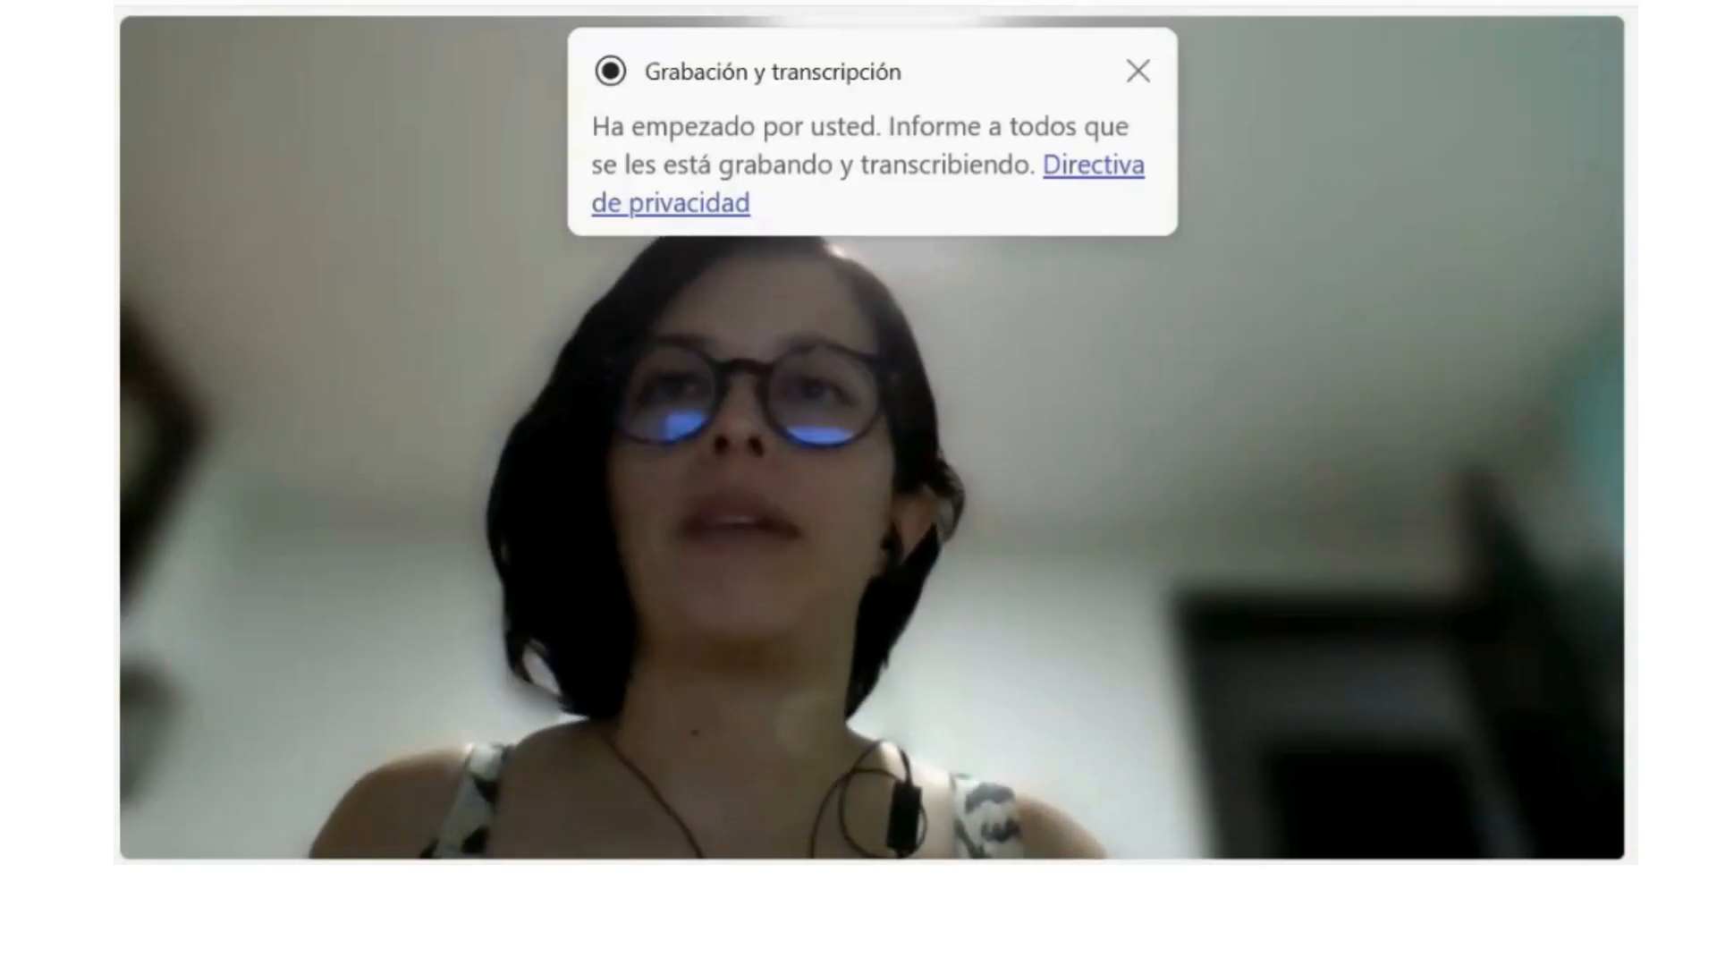